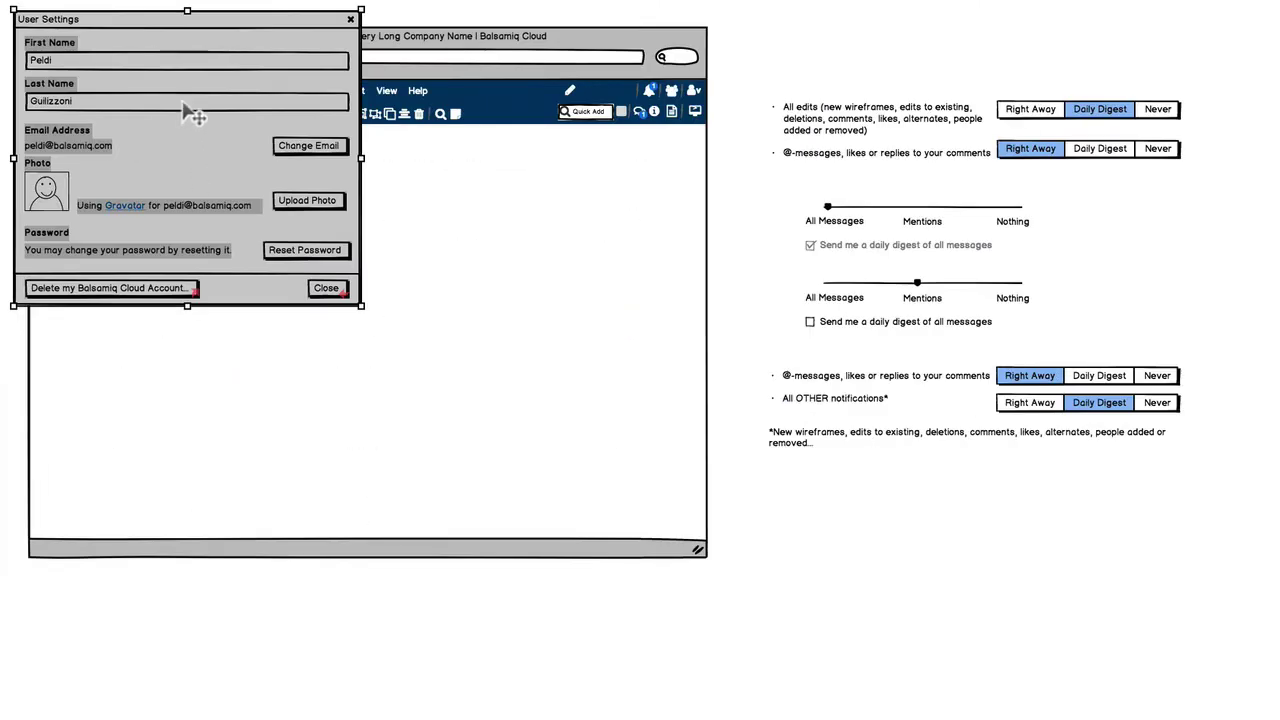
Move the User Settings dialog aside, select the All OTHER events texts, and place the toggle set beneath them
left_click_drag(193, 115, 960, 586)
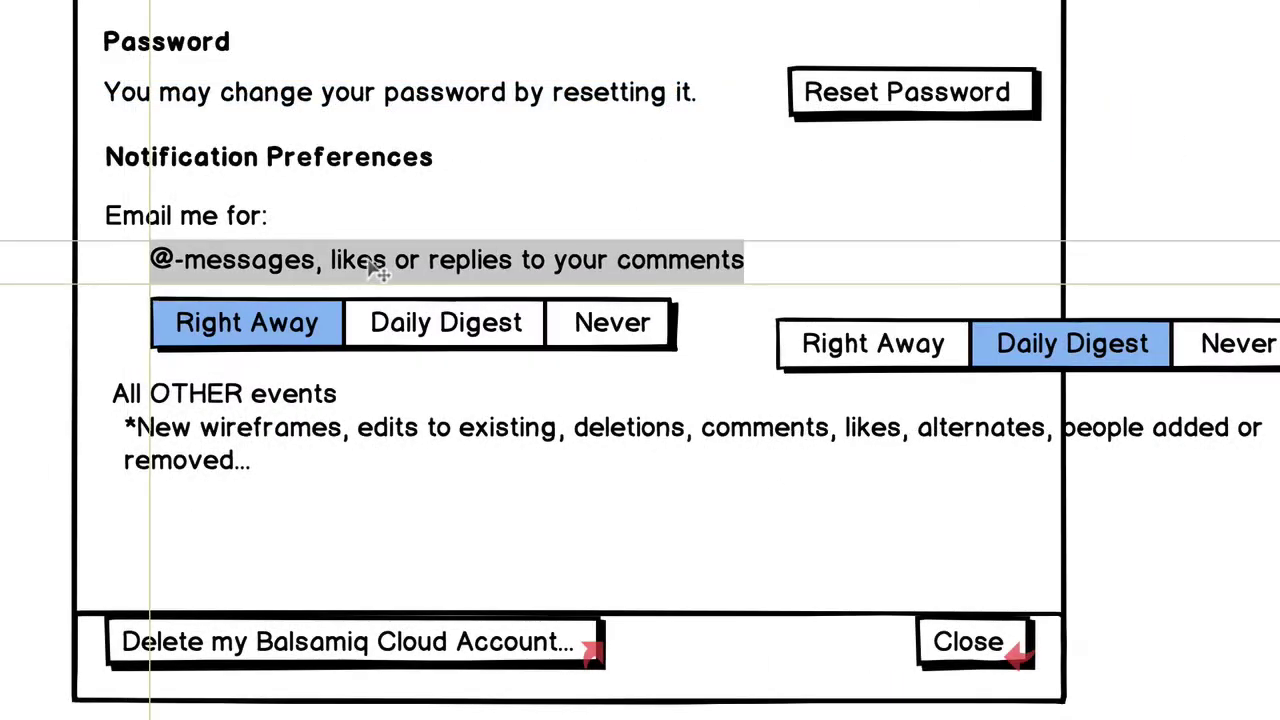
left_click(290, 393)
left_click(246, 520)
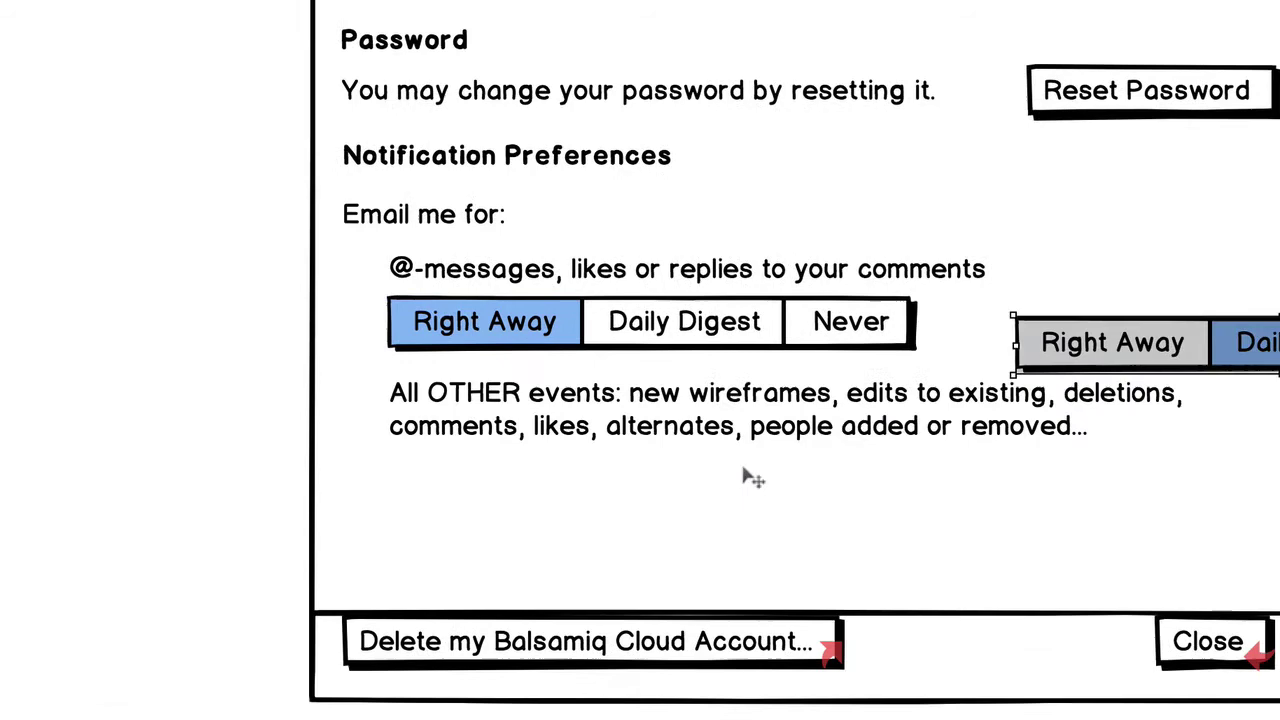
left_click_drag(750, 478, 752, 482)
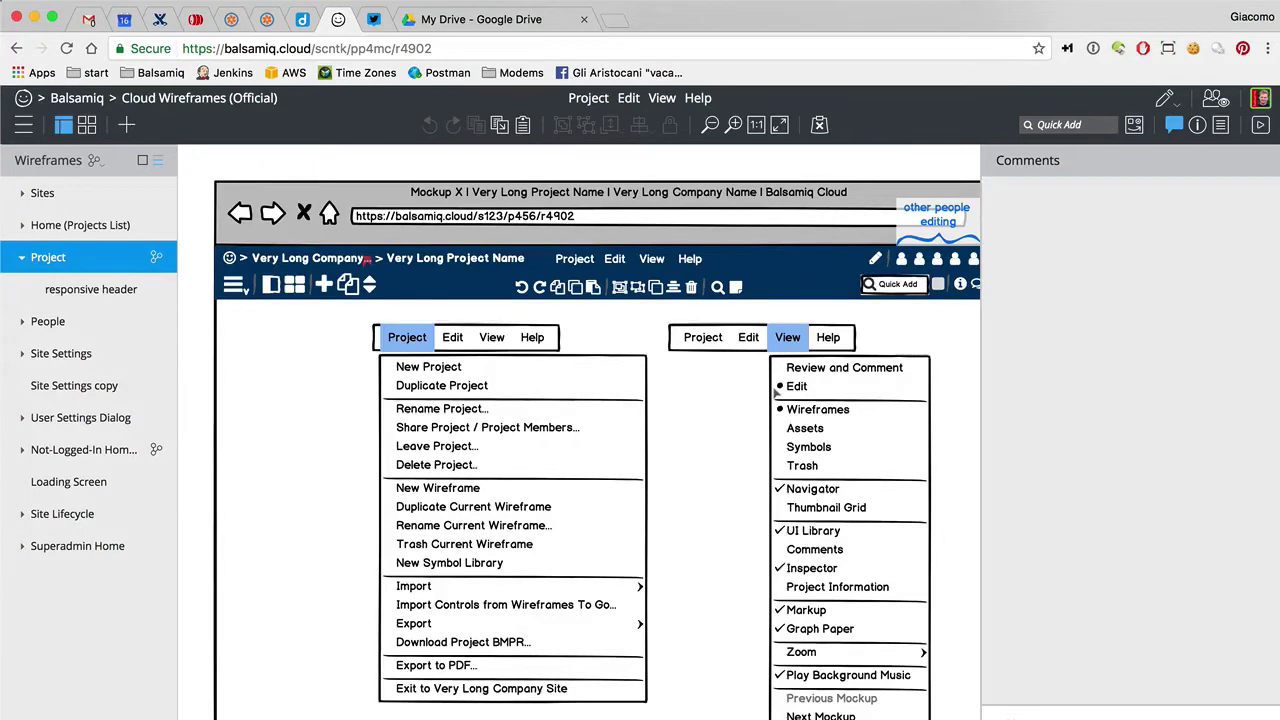
Switch from Balsamiq Cloud to Slack's #cloud_beta channel with Cmd+Tab
key("super+Tab")
key("super+Tab")
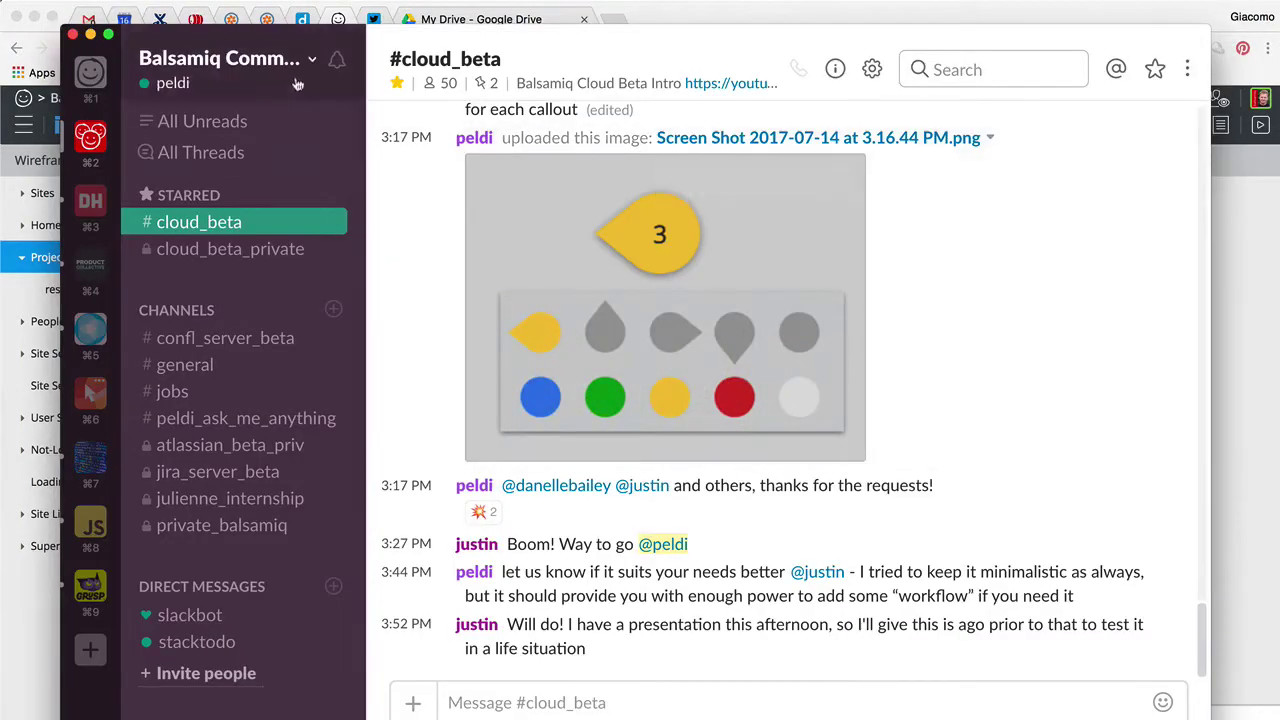
left_click(308, 60)
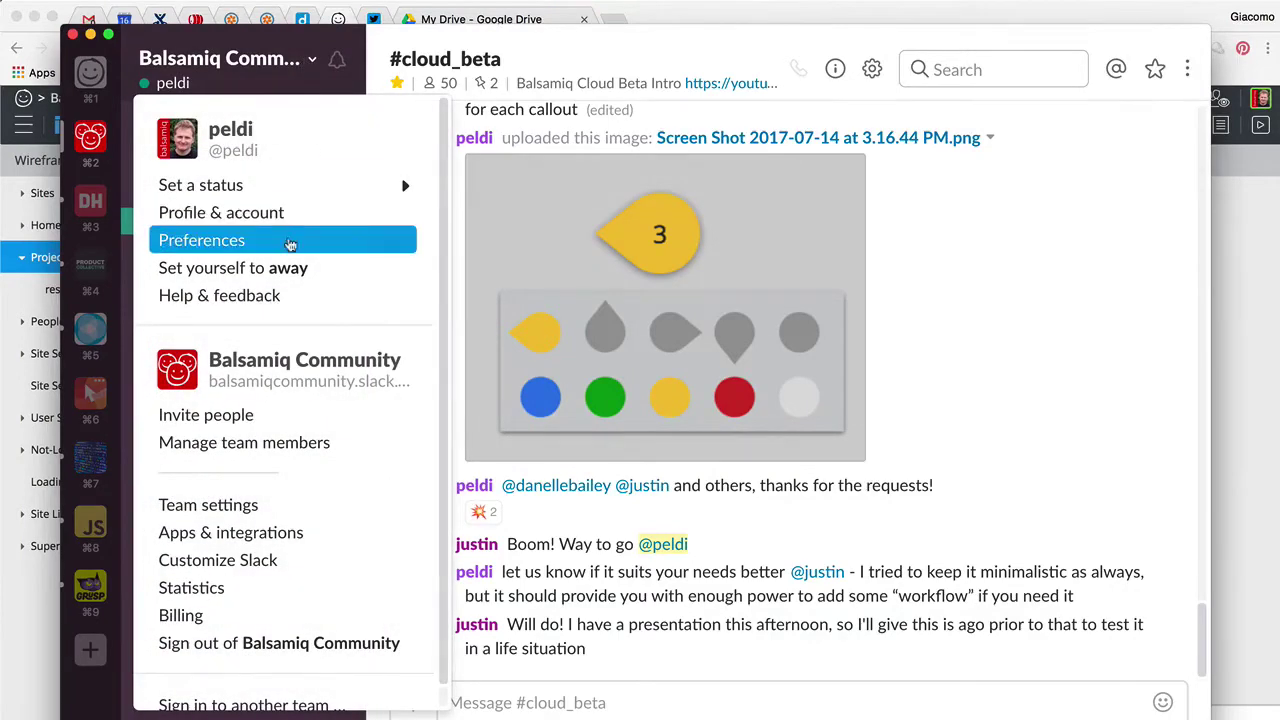
left_click(290, 244)
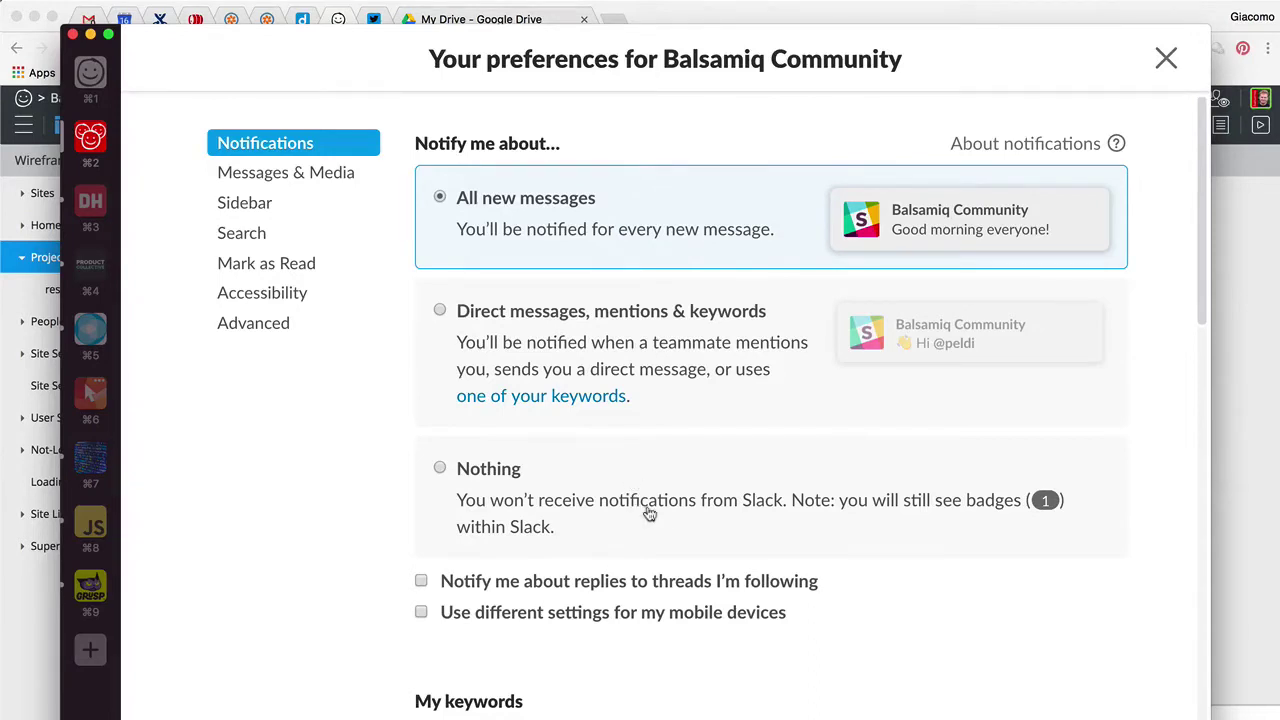
scroll(650, 514, "down", 2)
scroll(650, 514, "down", 1)
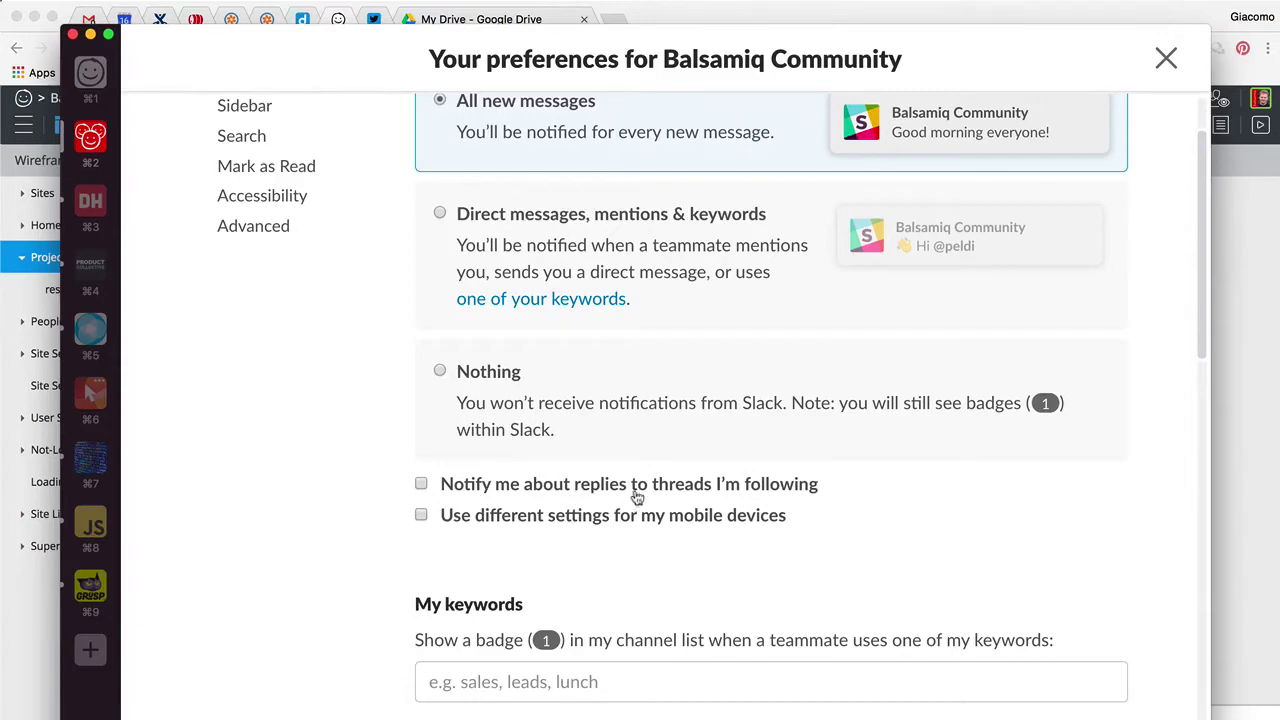
scroll(818, 540, "down", 3)
left_click(818, 536)
scroll(818, 540, "down", 5)
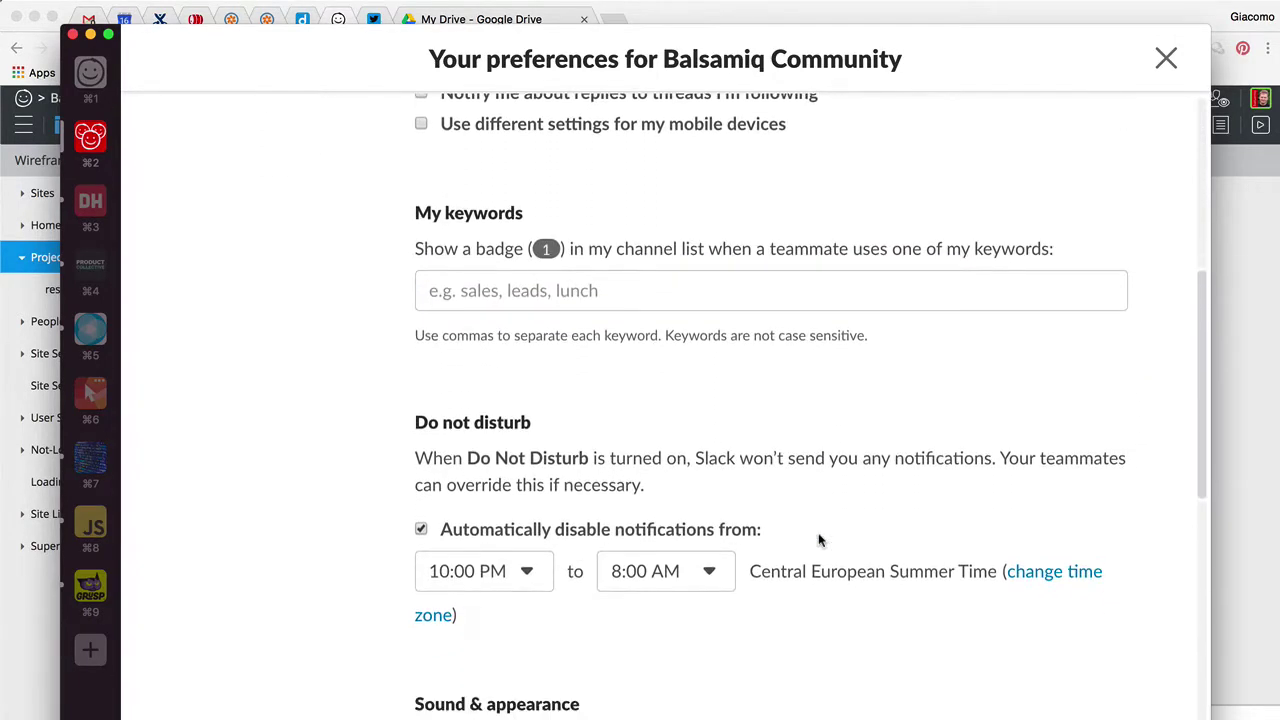
scroll(818, 540, "down", 2)
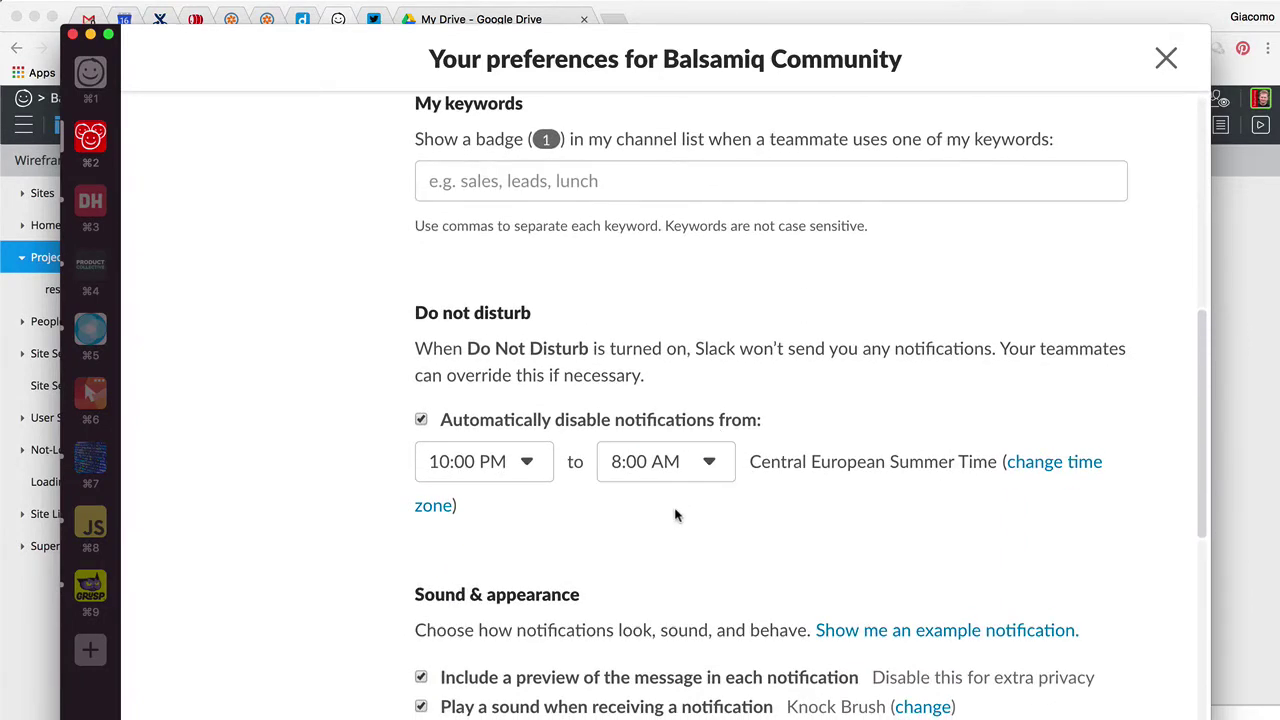
scroll(675, 515, "down", 5)
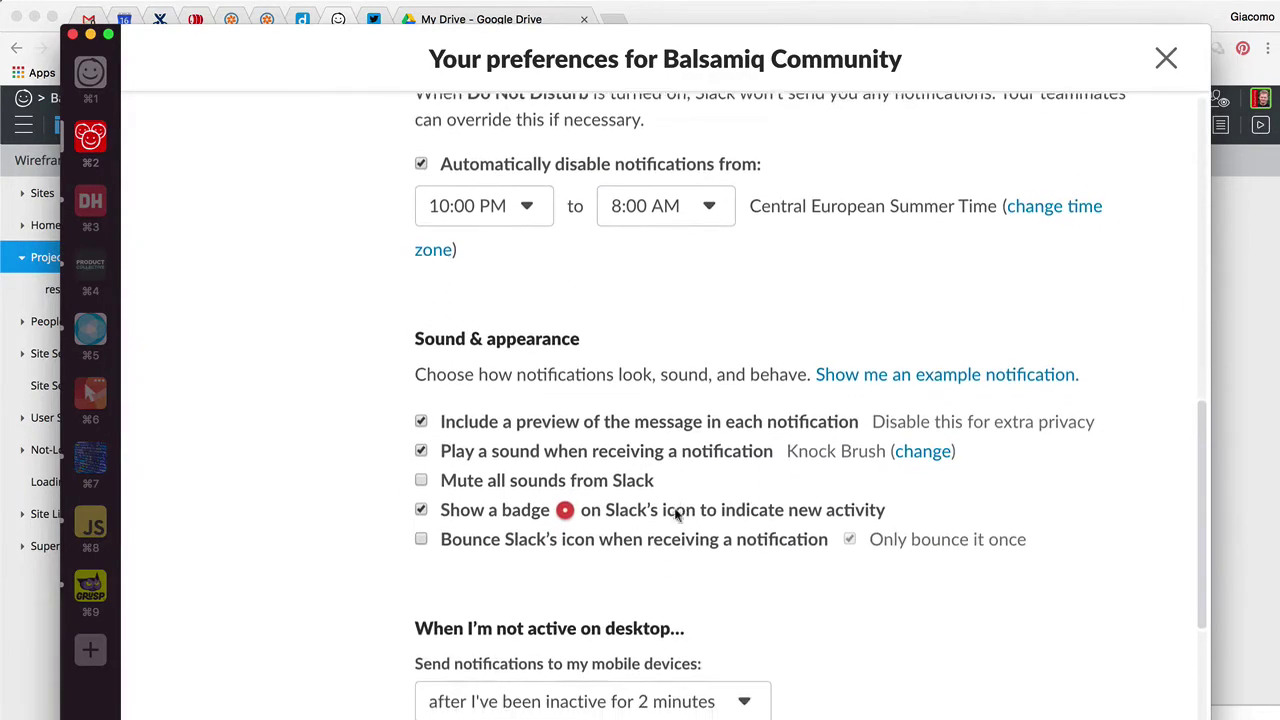
scroll(677, 515, "down", 1)
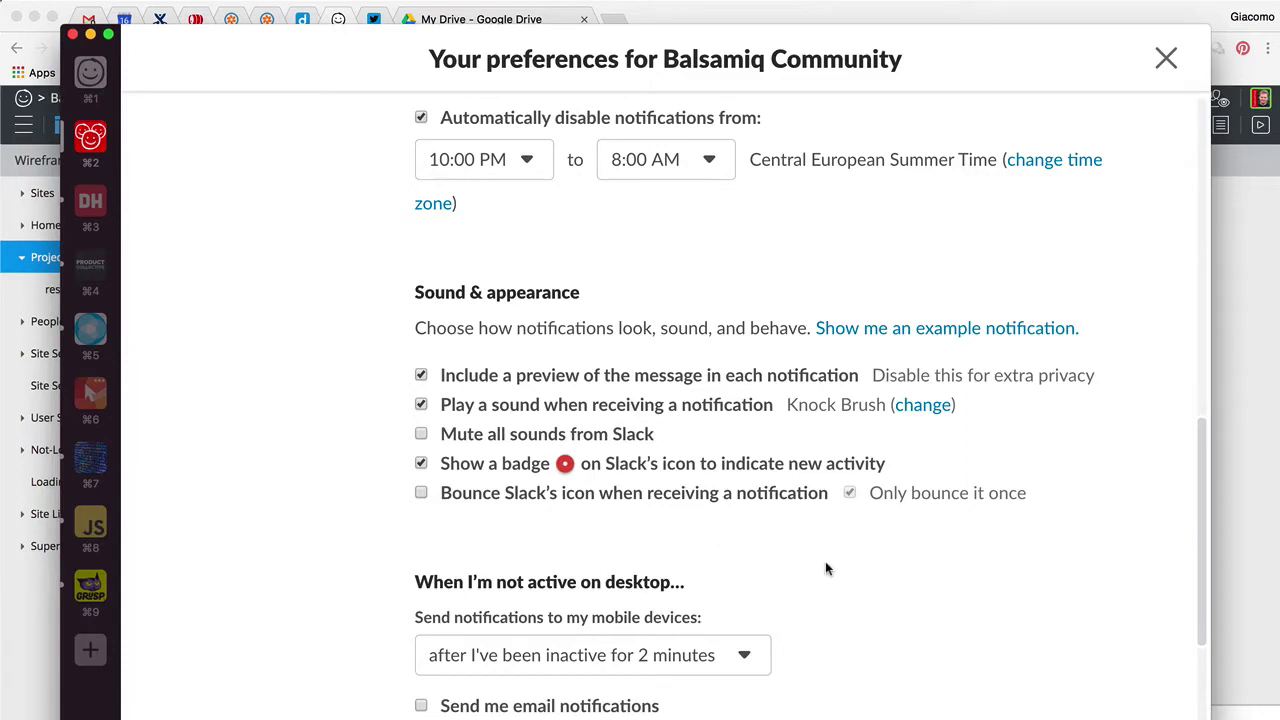
scroll(826, 568, "down", 4)
scroll(826, 568, "down", 2)
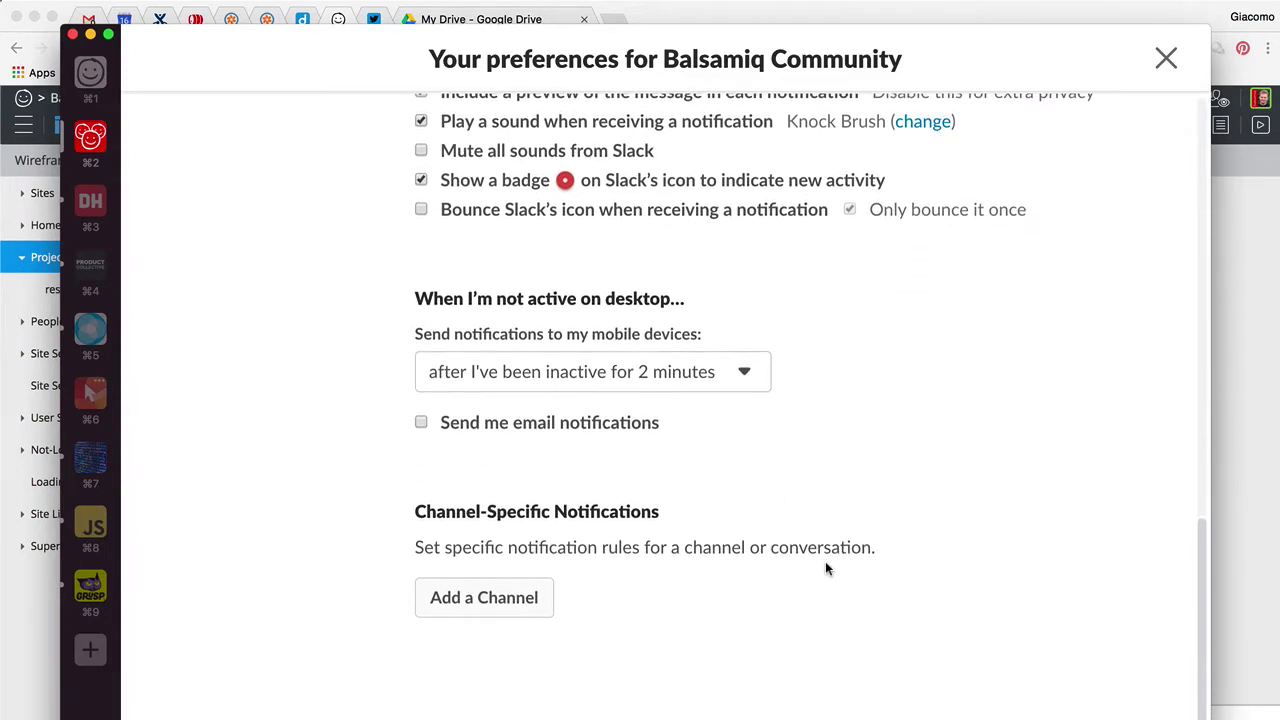
scroll(826, 568, "up", 1)
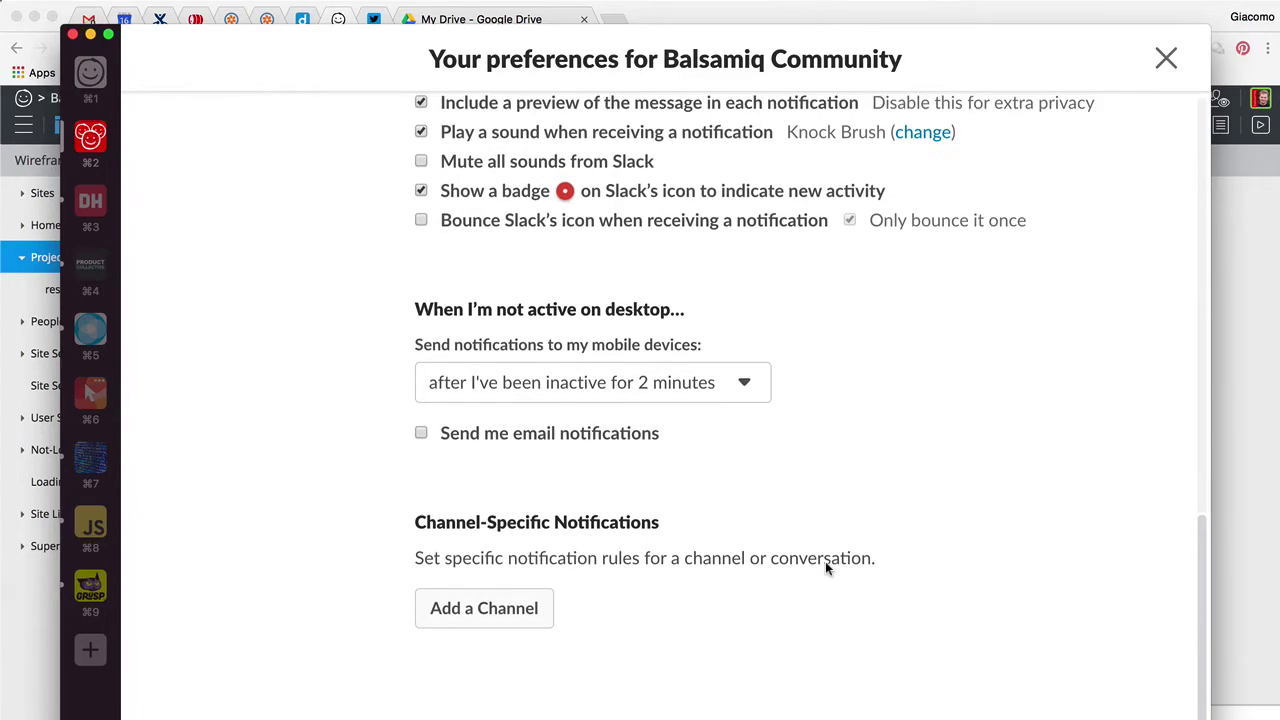
scroll(763, 546, "up", 10)
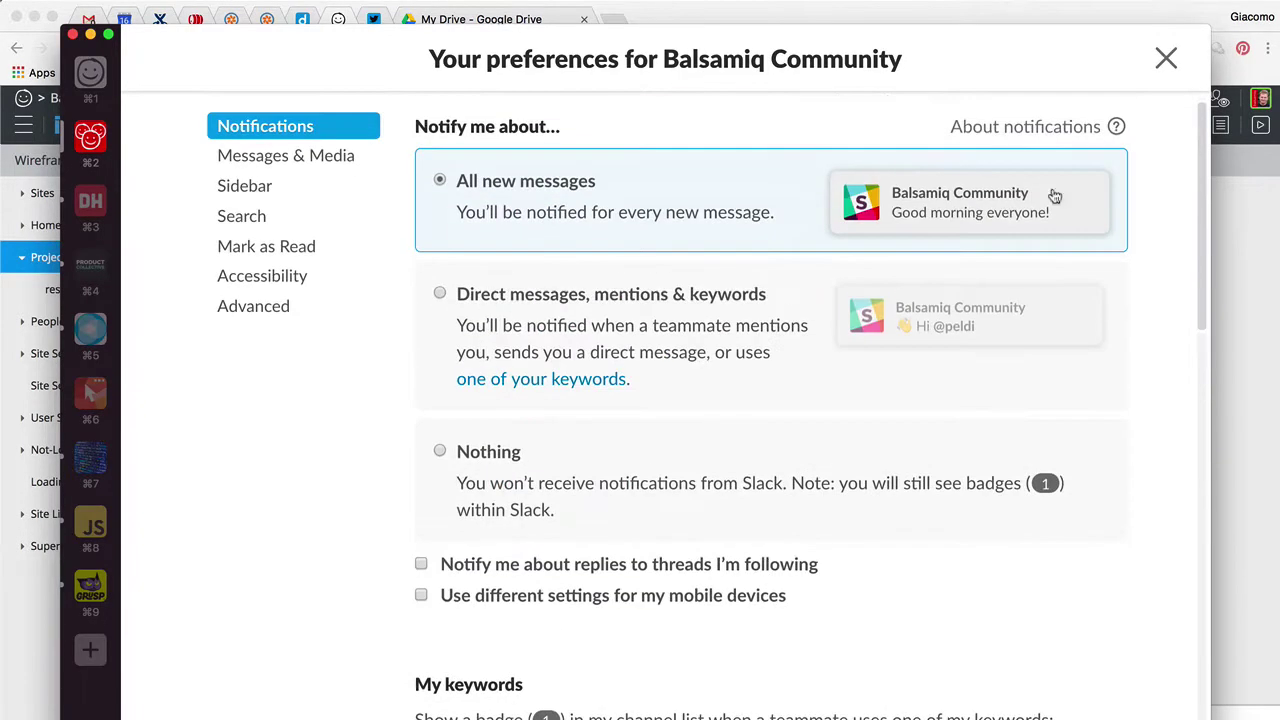
Close the preferences window and open notification preferences for #cloud_beta
left_click(1166, 60)
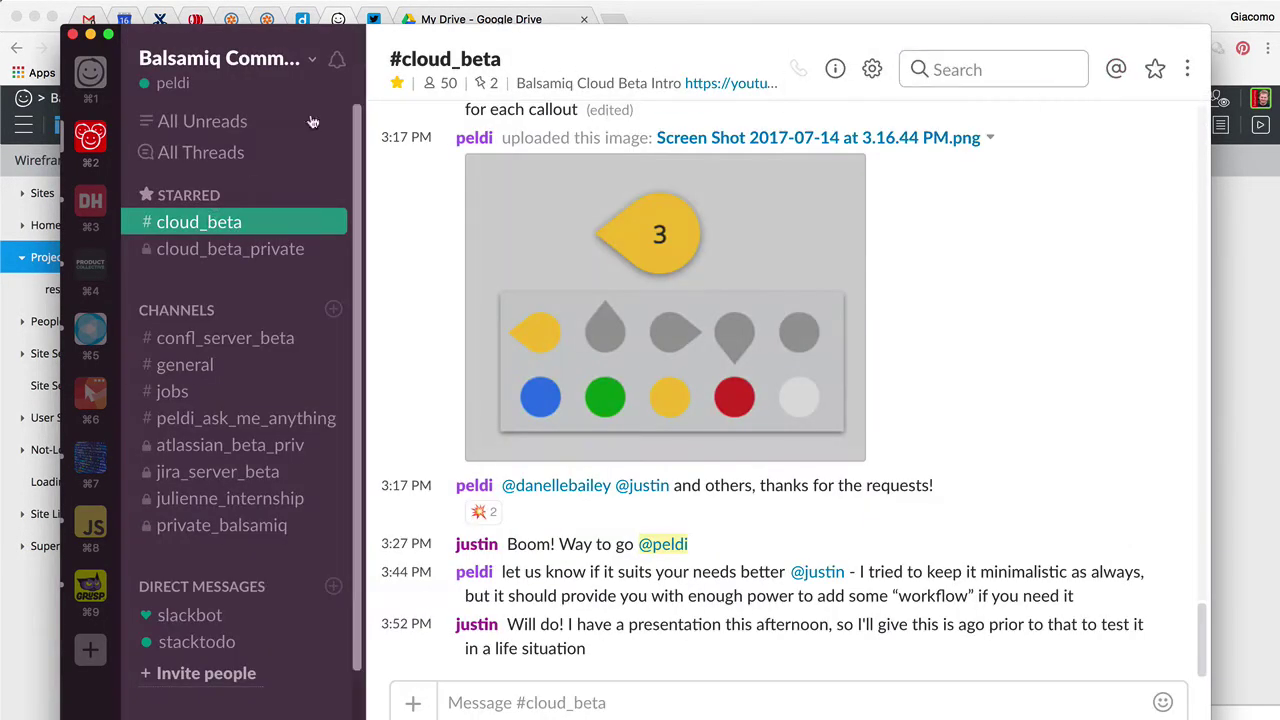
left_click(420, 63)
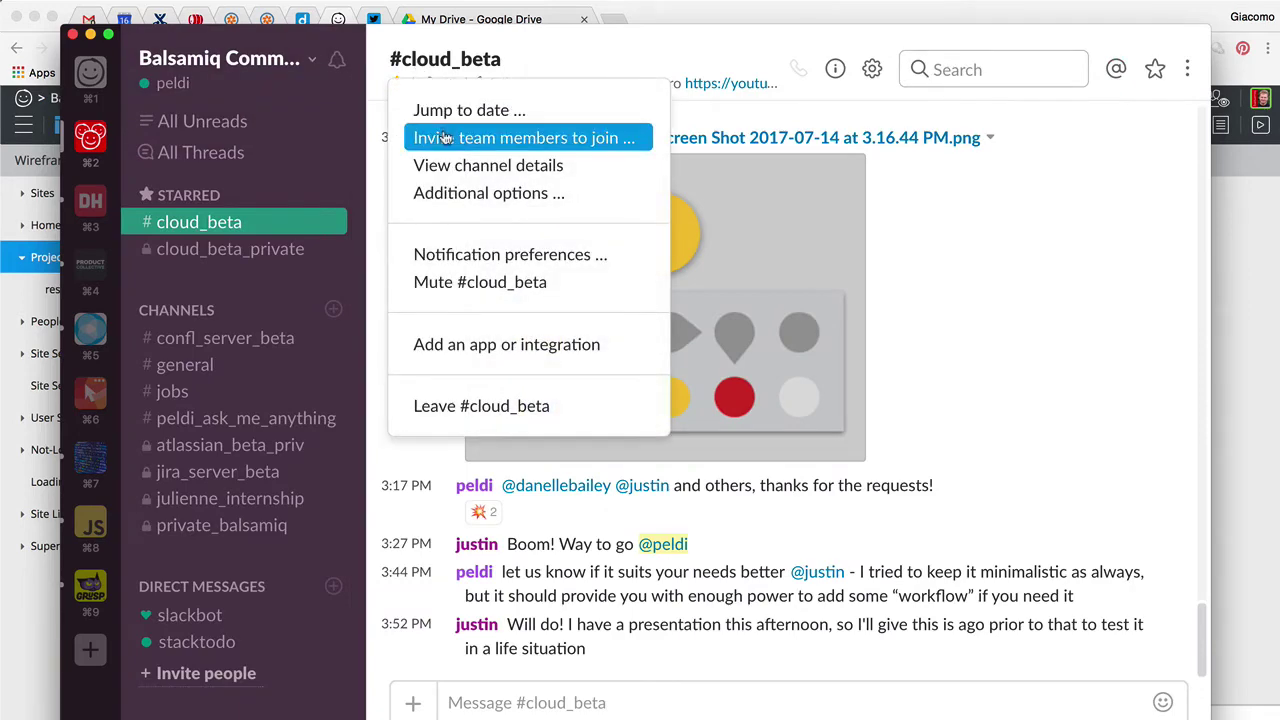
left_click(451, 257)
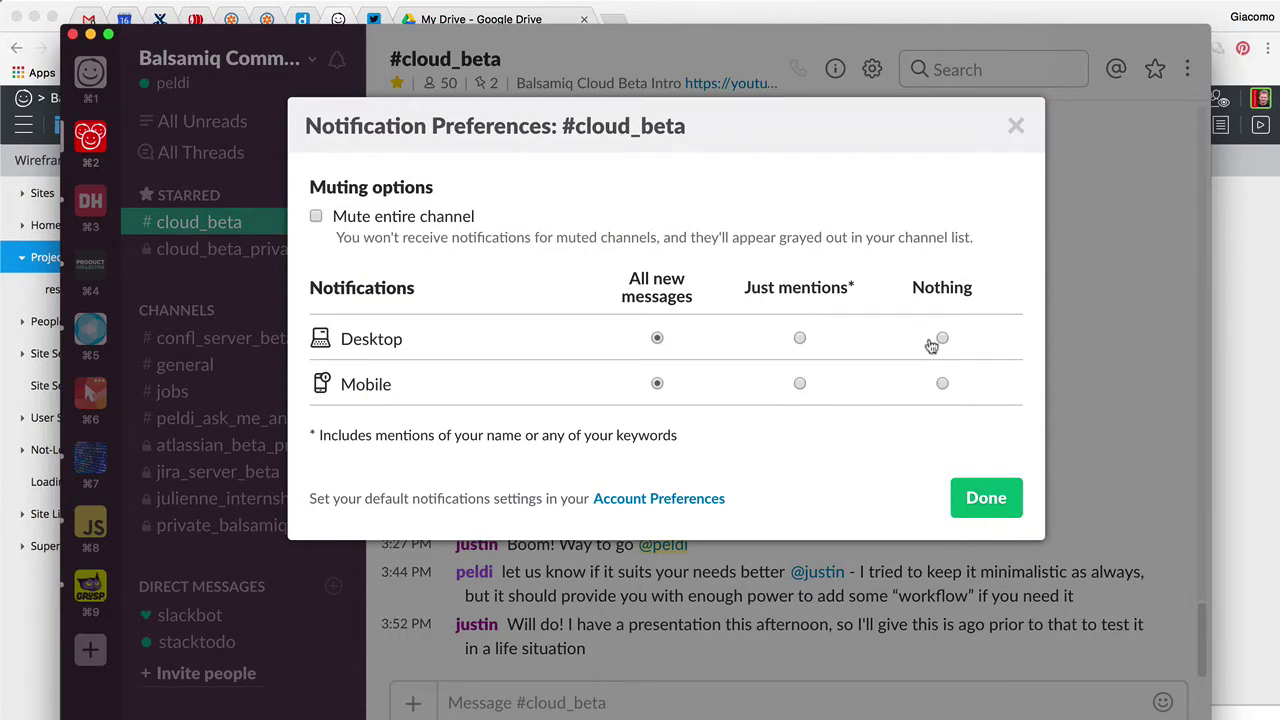
Toggle Mute entire channel on and off, leaving #cloud_beta unmuted
left_click(380, 218)
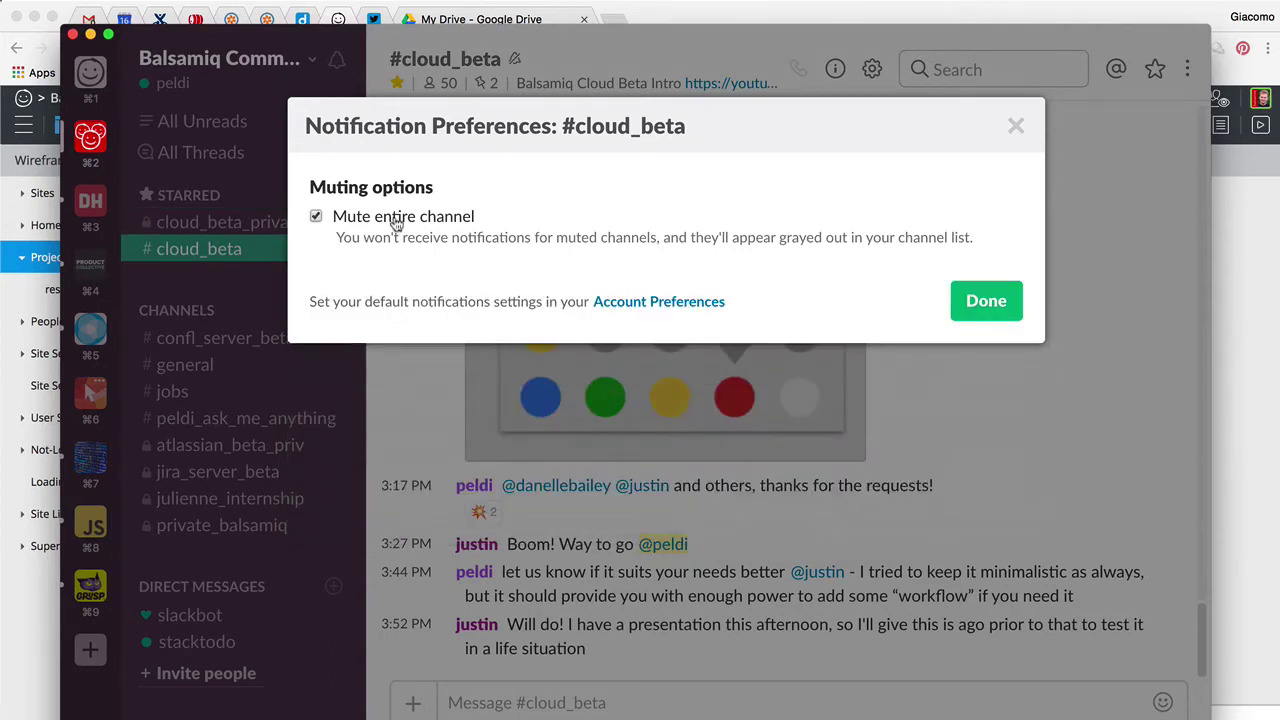
left_click(396, 223)
left_click(396, 223)
left_click(406, 236)
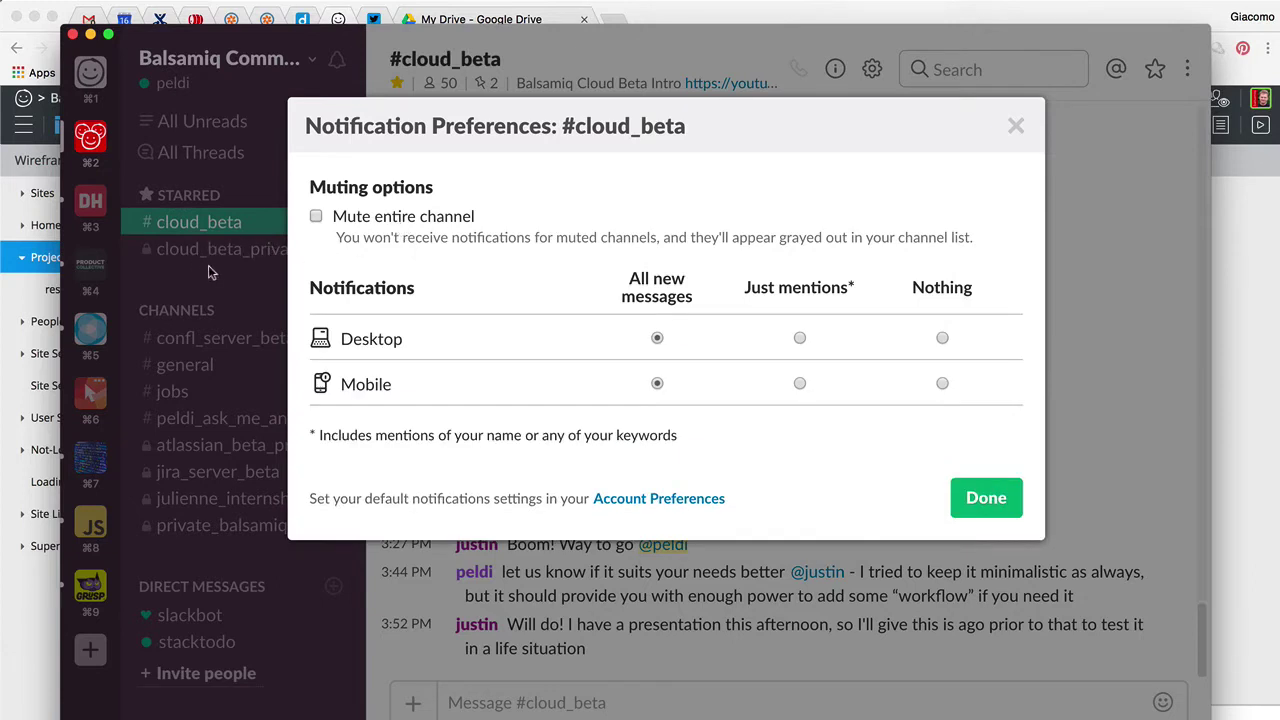
left_click(454, 226)
left_click(454, 227)
Add a #cloud_beta channel rule with mobile notifications set to just mentions
left_click(656, 500)
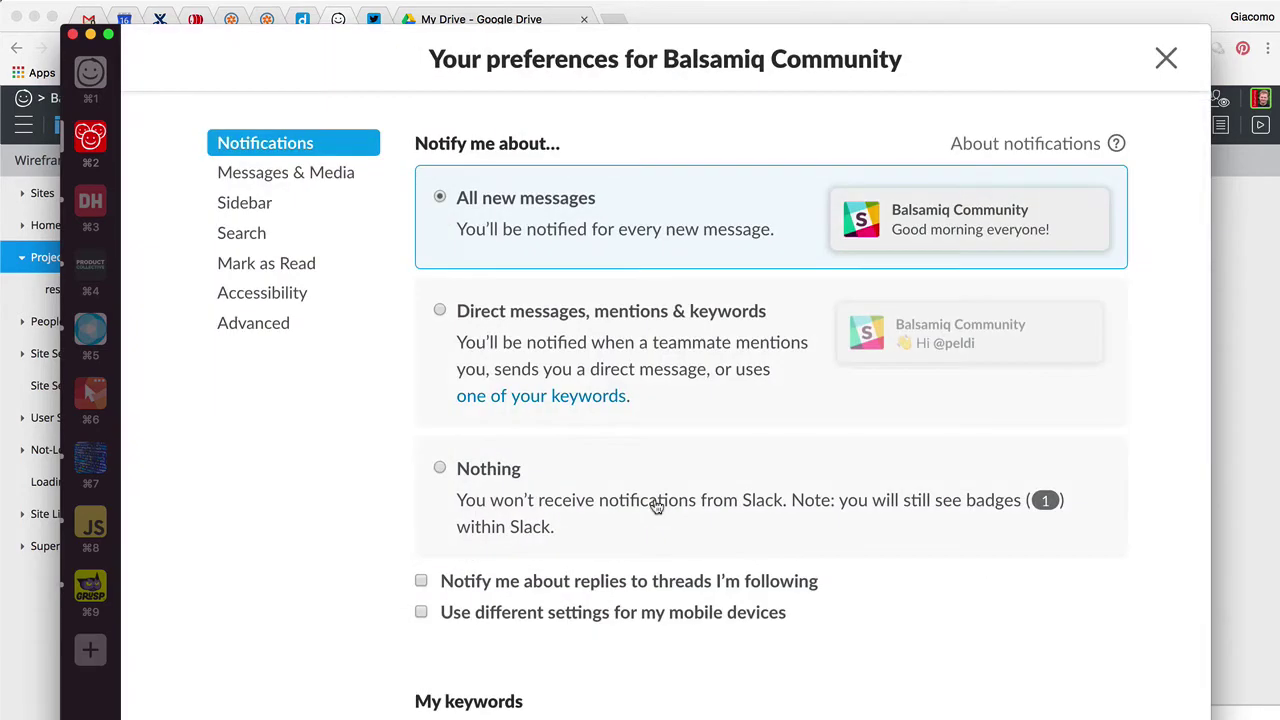
scroll(680, 418, "down", 10)
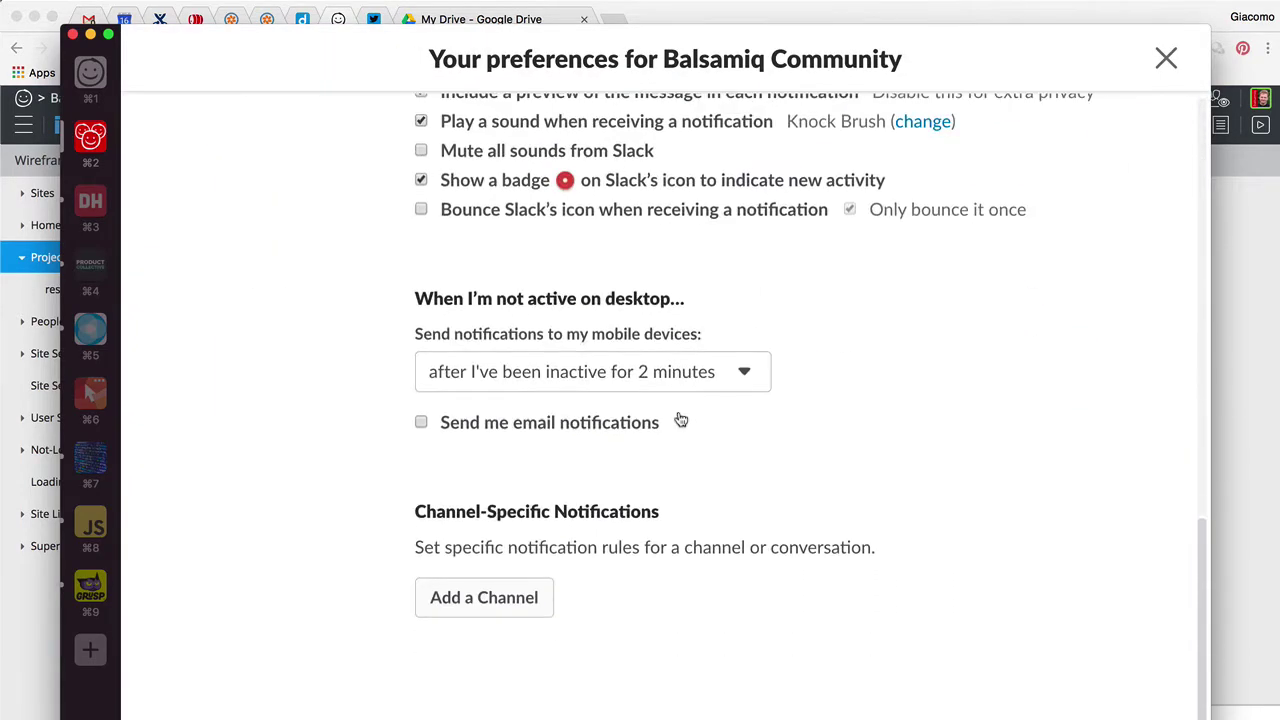
left_click(452, 612)
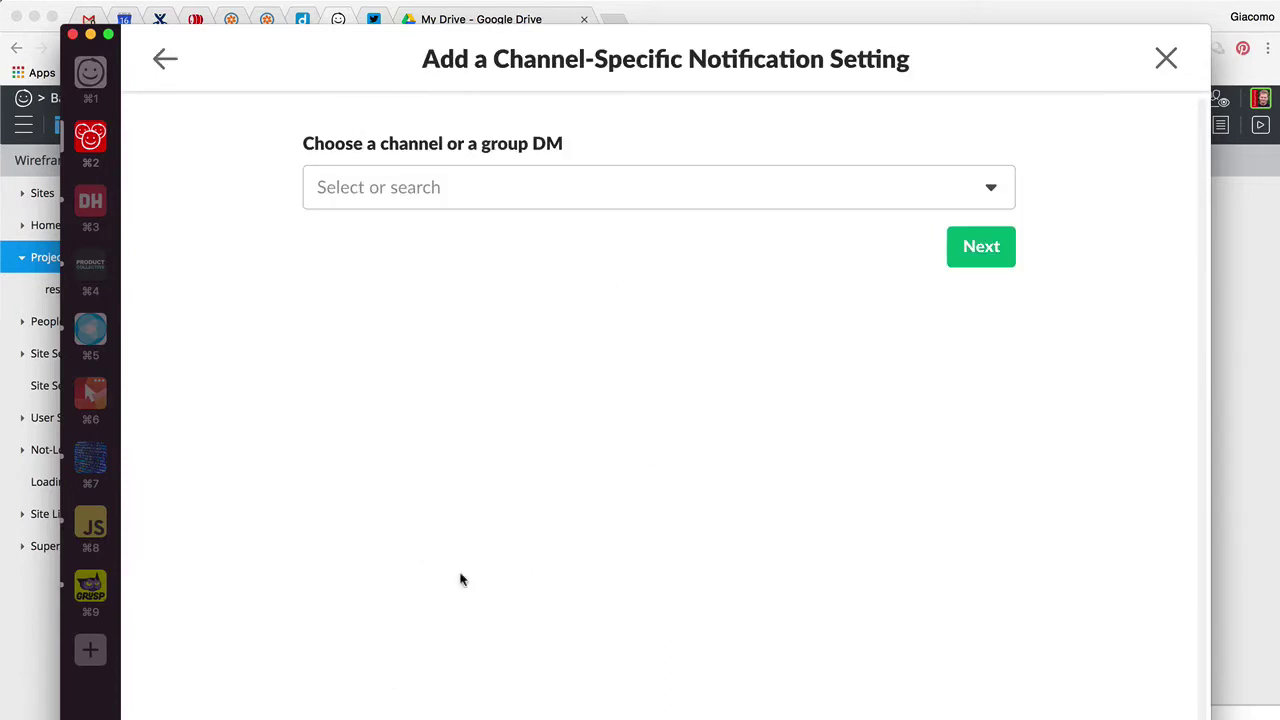
left_click(512, 187)
type("clou")
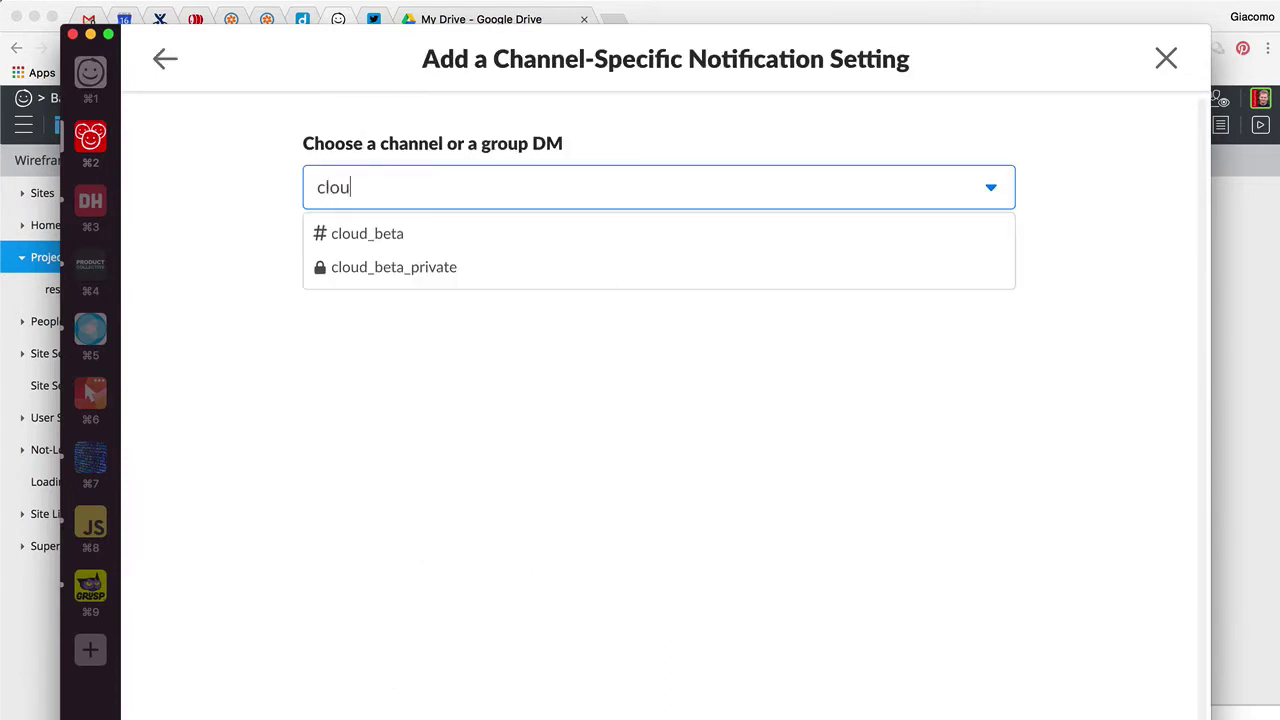
left_click(491, 234)
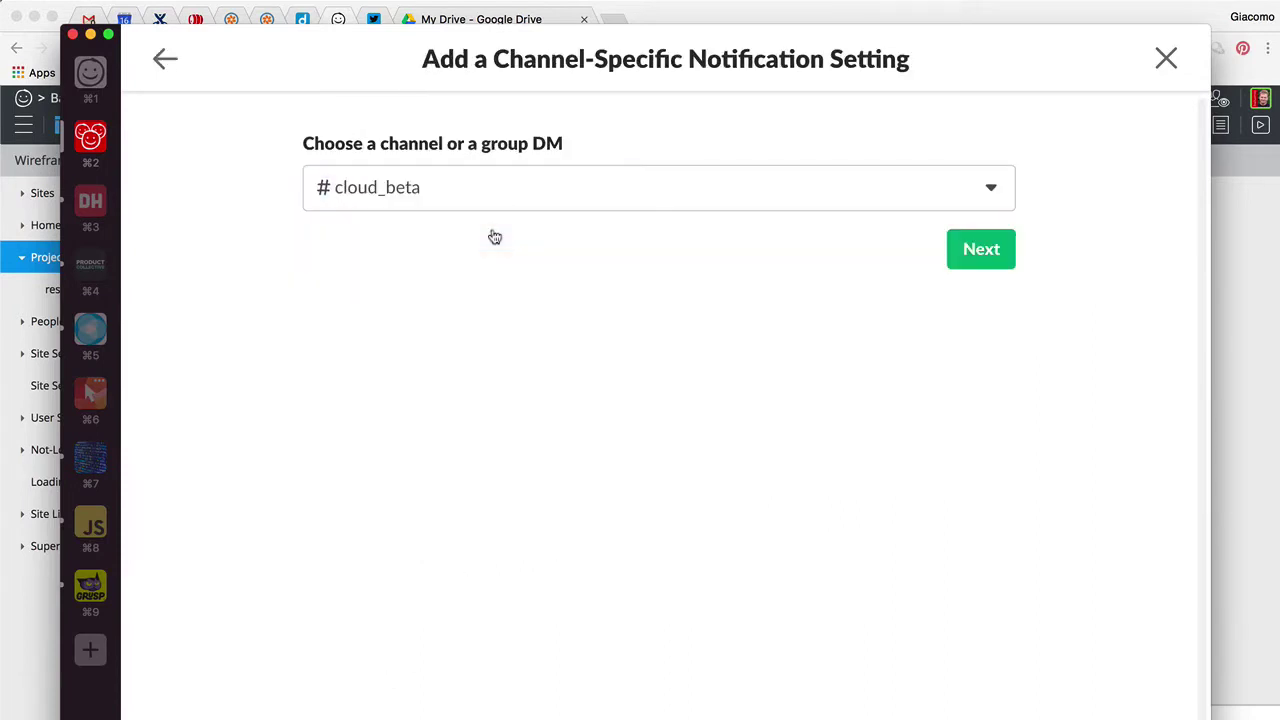
left_click(992, 258)
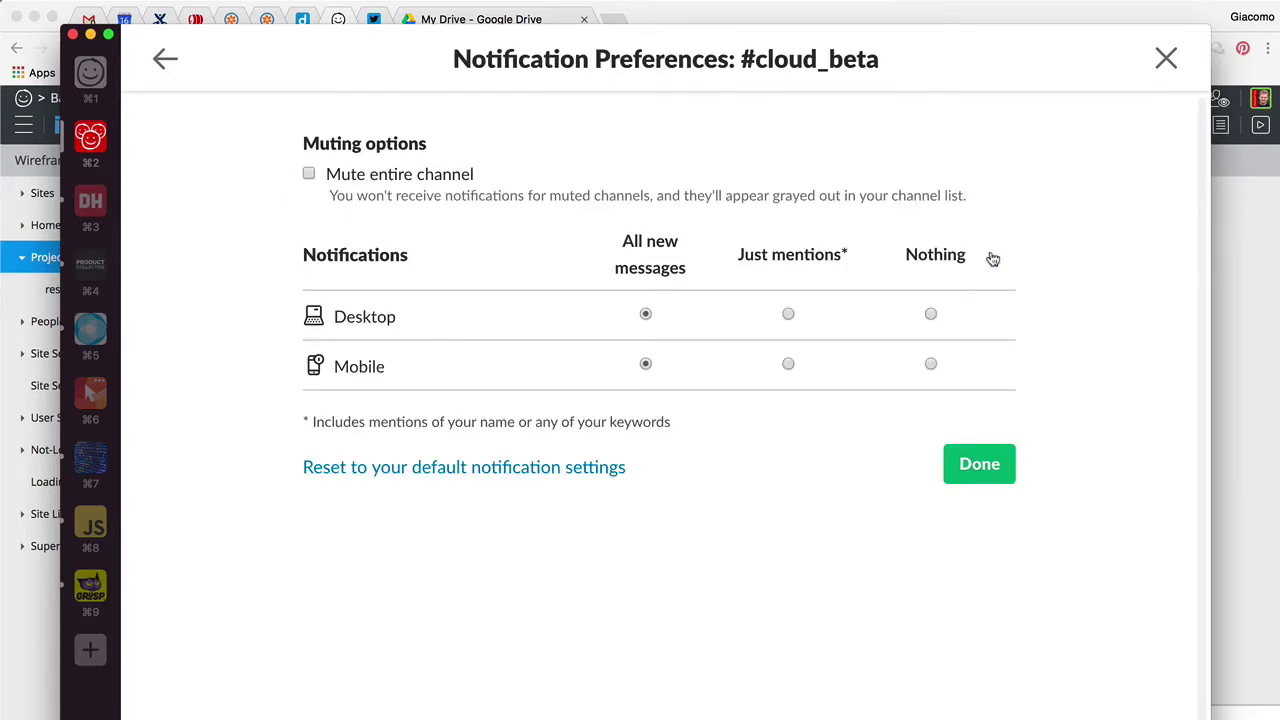
left_click(789, 366)
left_click(966, 503)
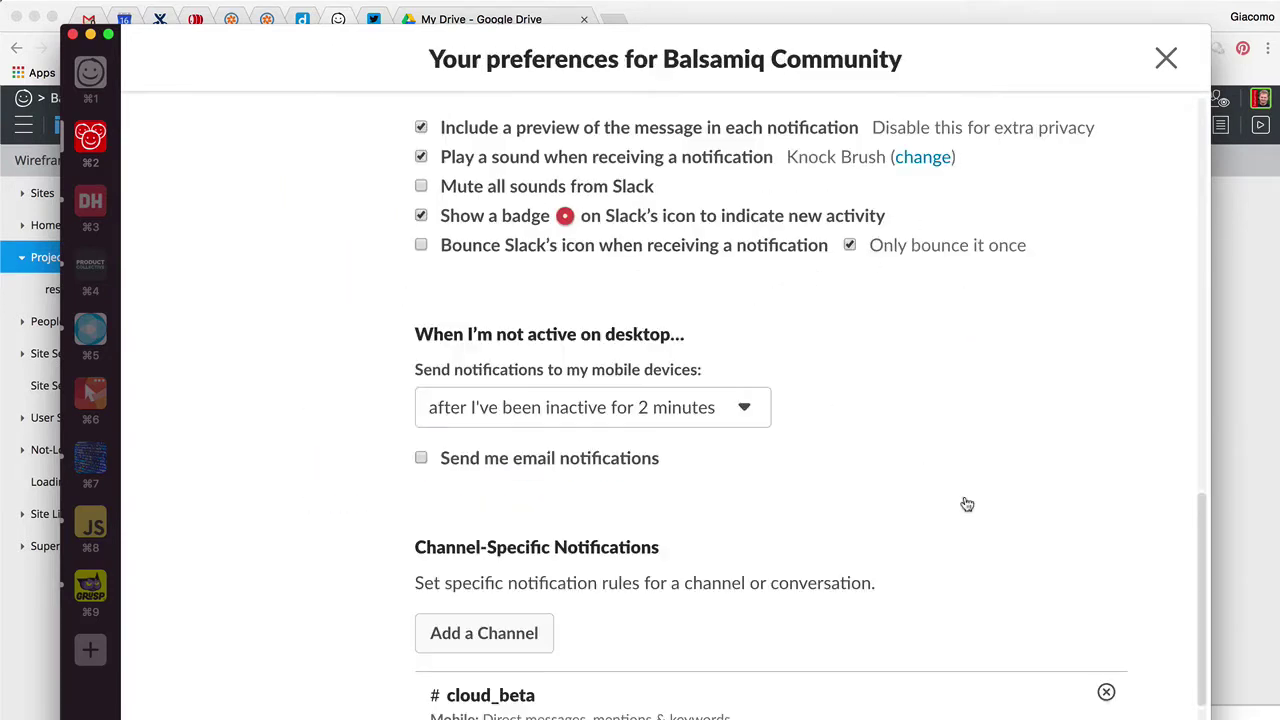
scroll(908, 449, "down", 3)
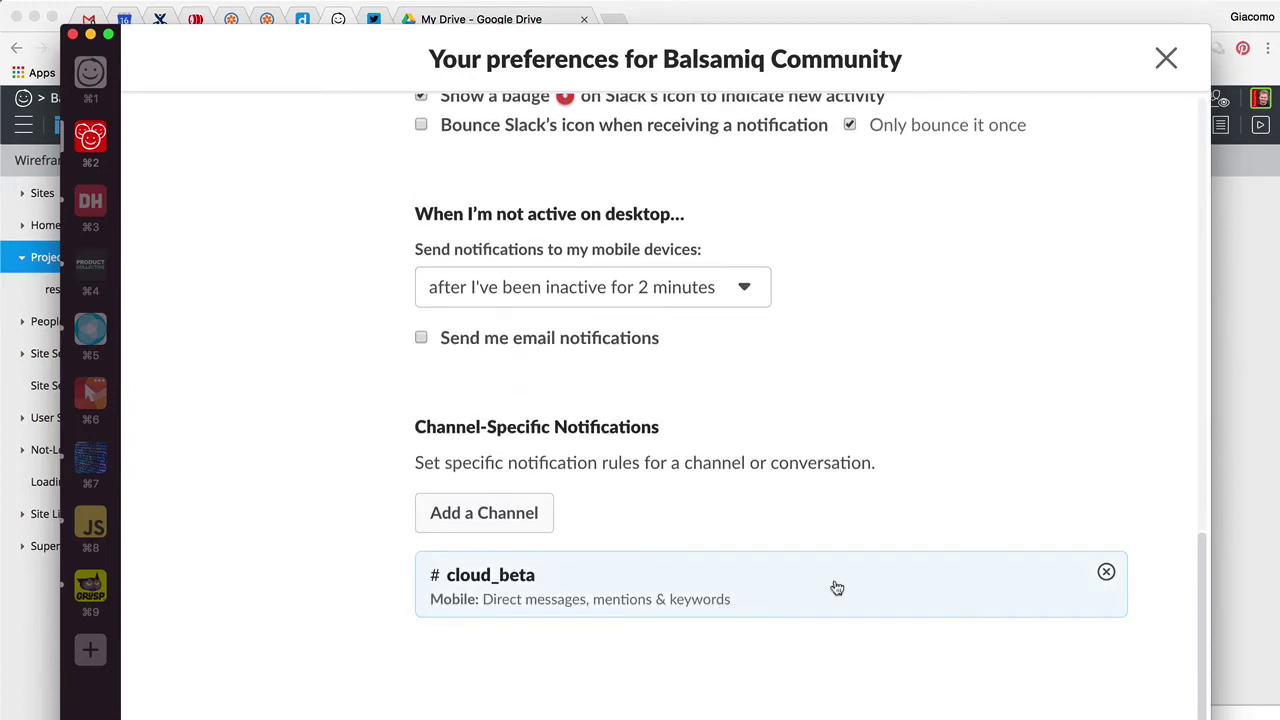
scroll(915, 490, "up", 10)
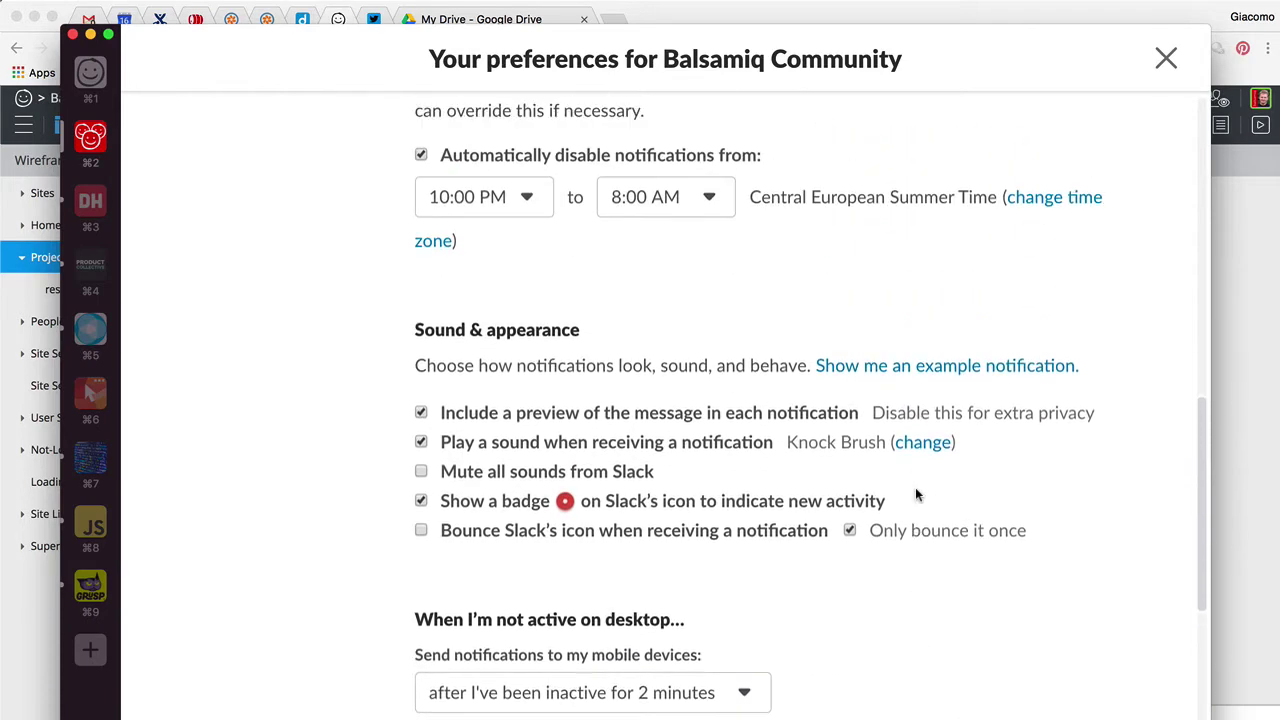
scroll(915, 493, "up", 12)
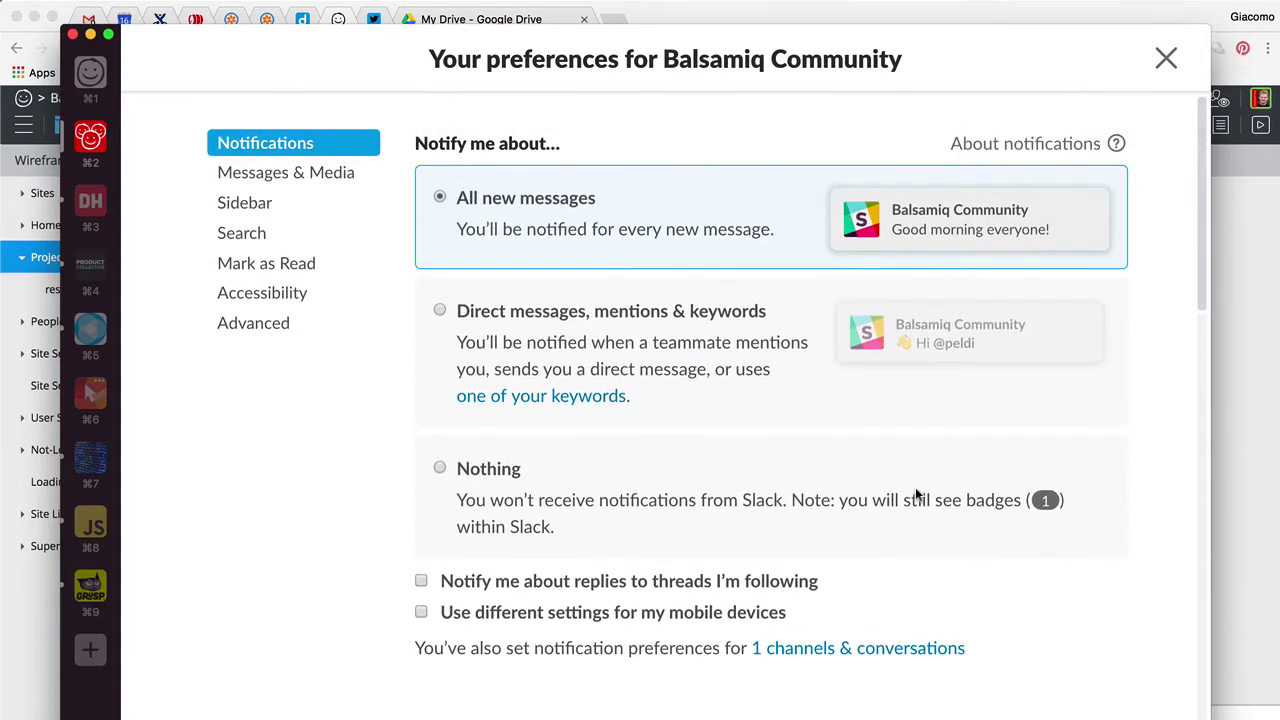
Close Slack's preferences, switch to the browser, and scroll the My Drive file list
left_click(1166, 58)
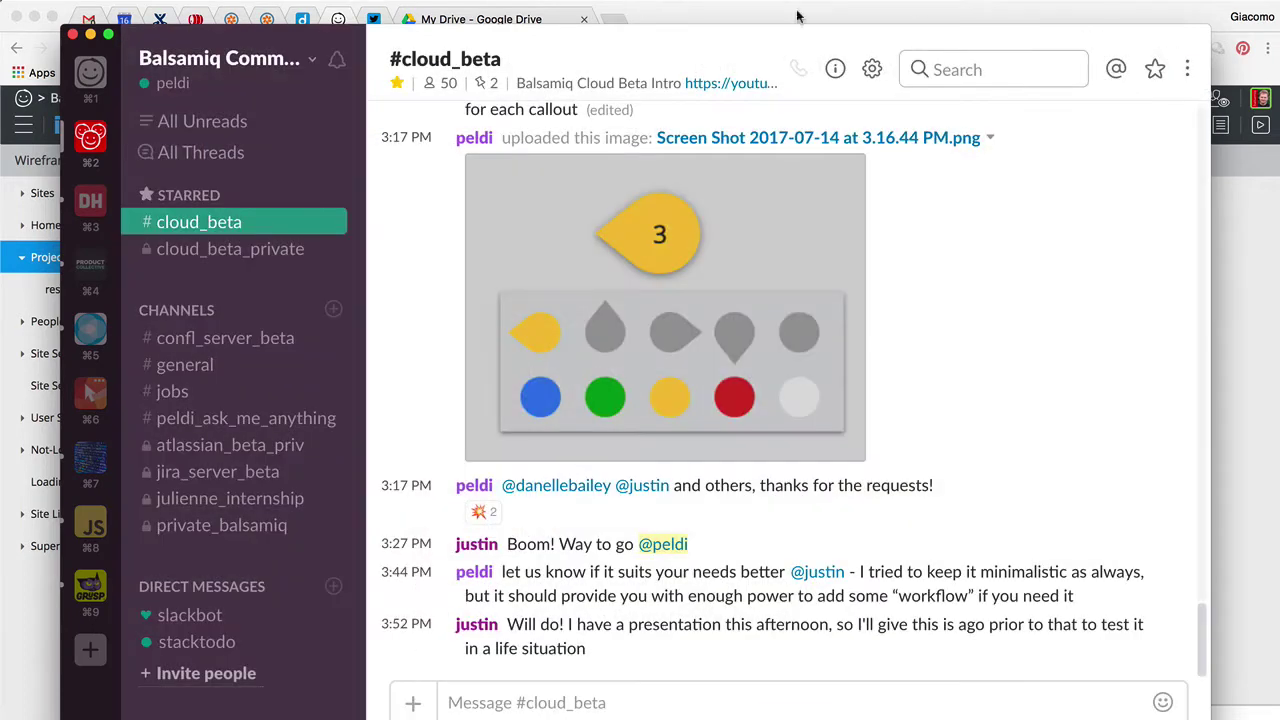
left_click(784, 15)
left_click(490, 20)
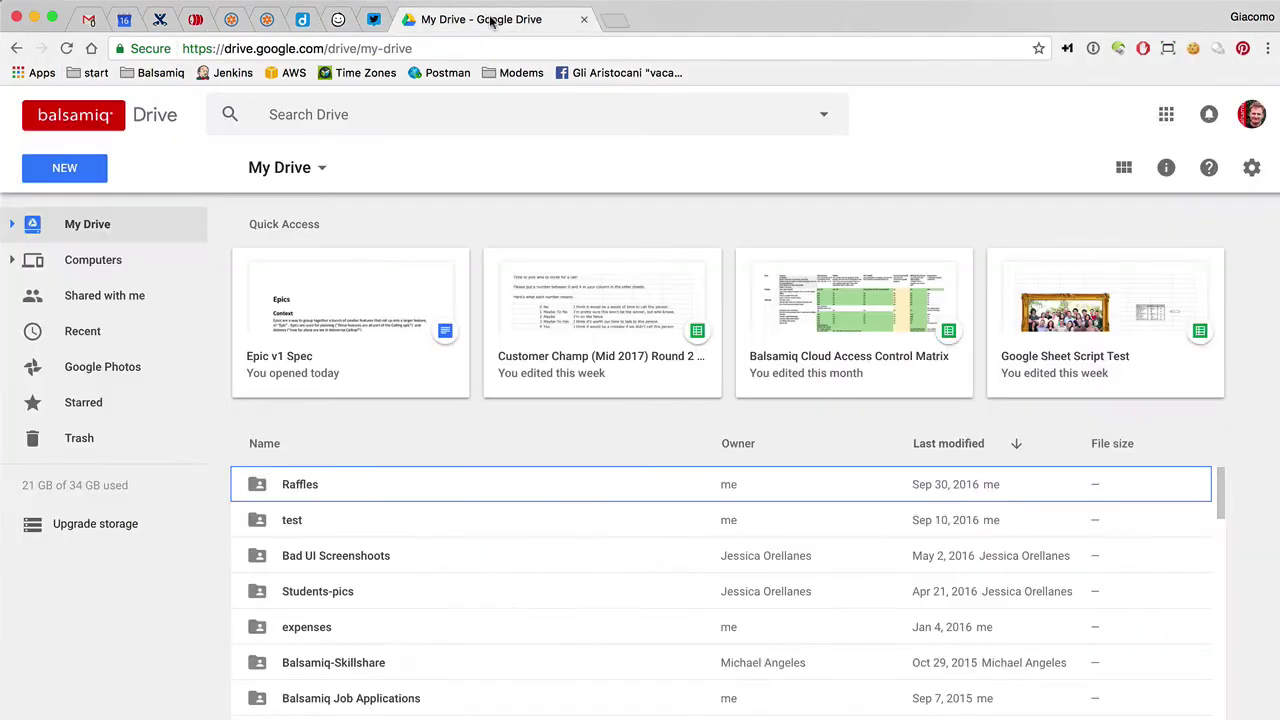
scroll(325, 527, "down", 15)
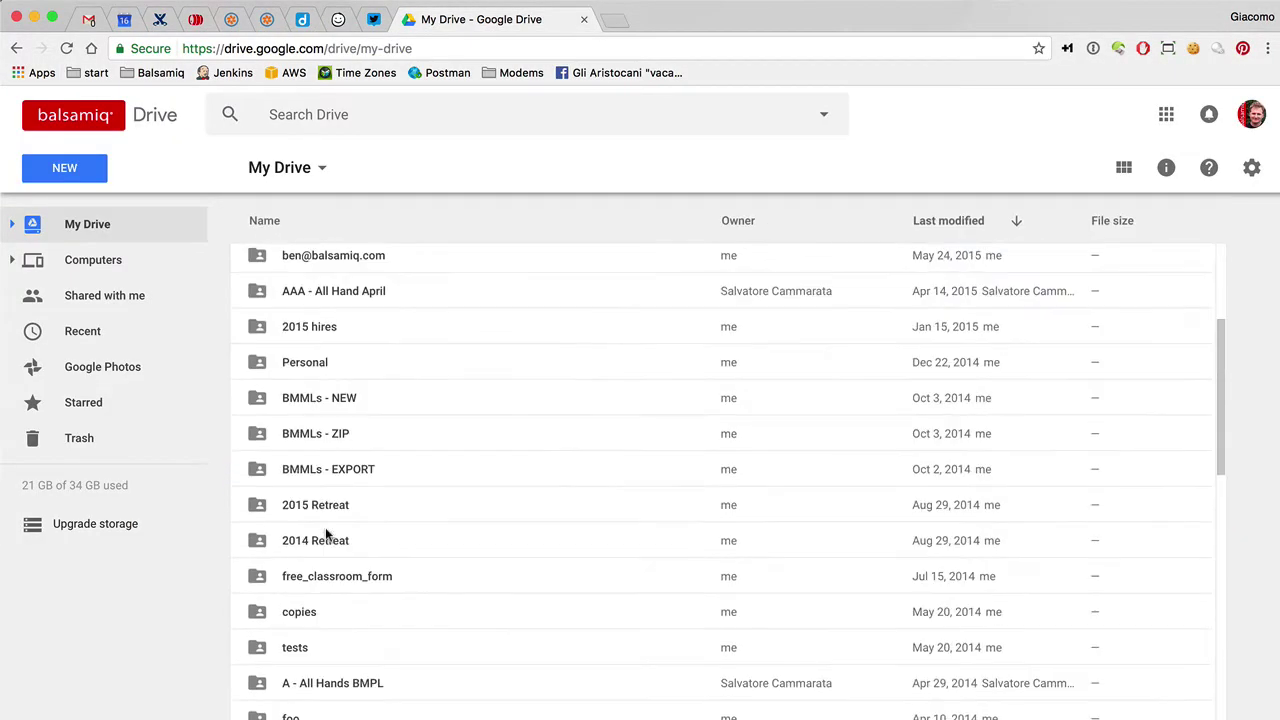
scroll(325, 532, "down", 5)
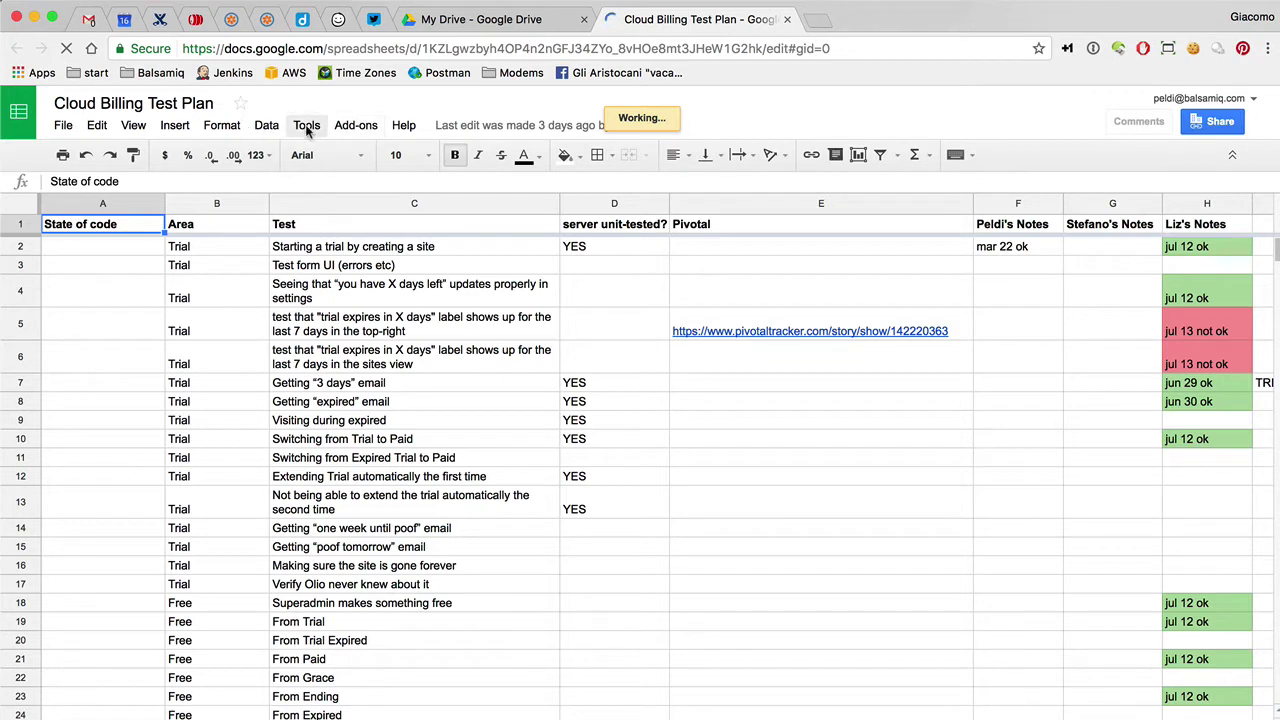
Open Tools > Notification rules for the Cloud Billing Test Plan and inspect the notify address
left_click(307, 128)
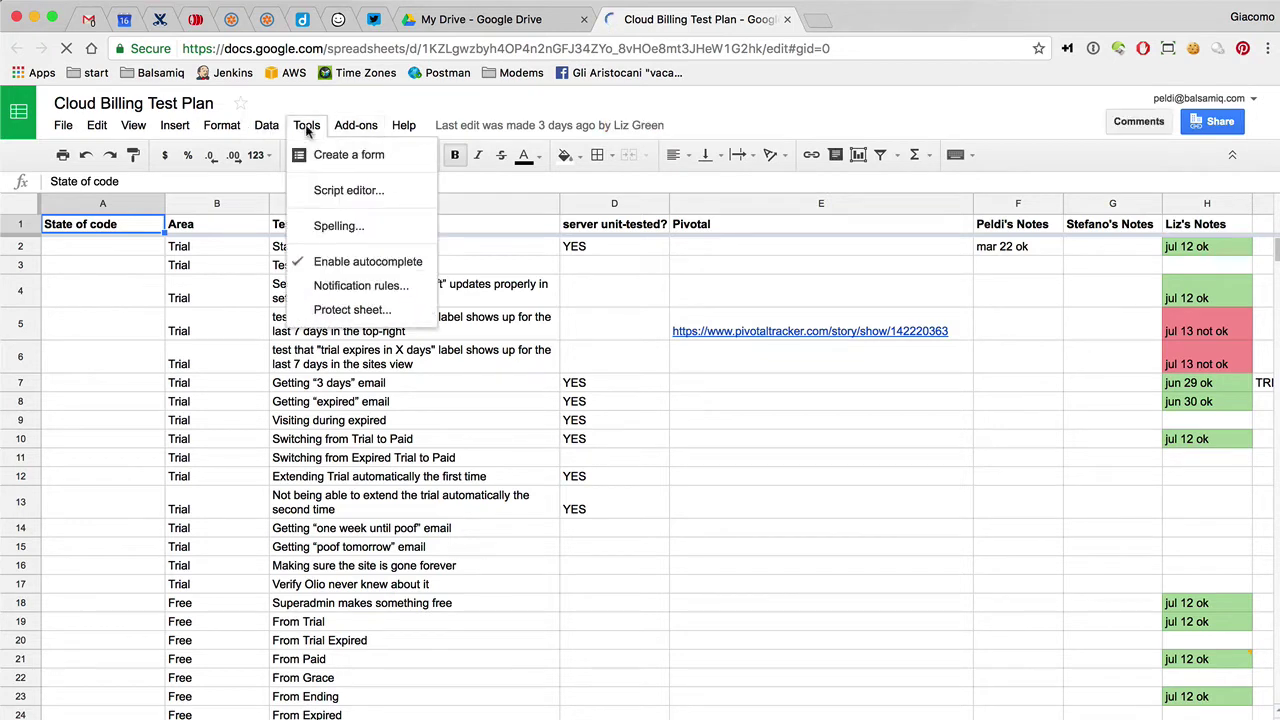
left_click(343, 287)
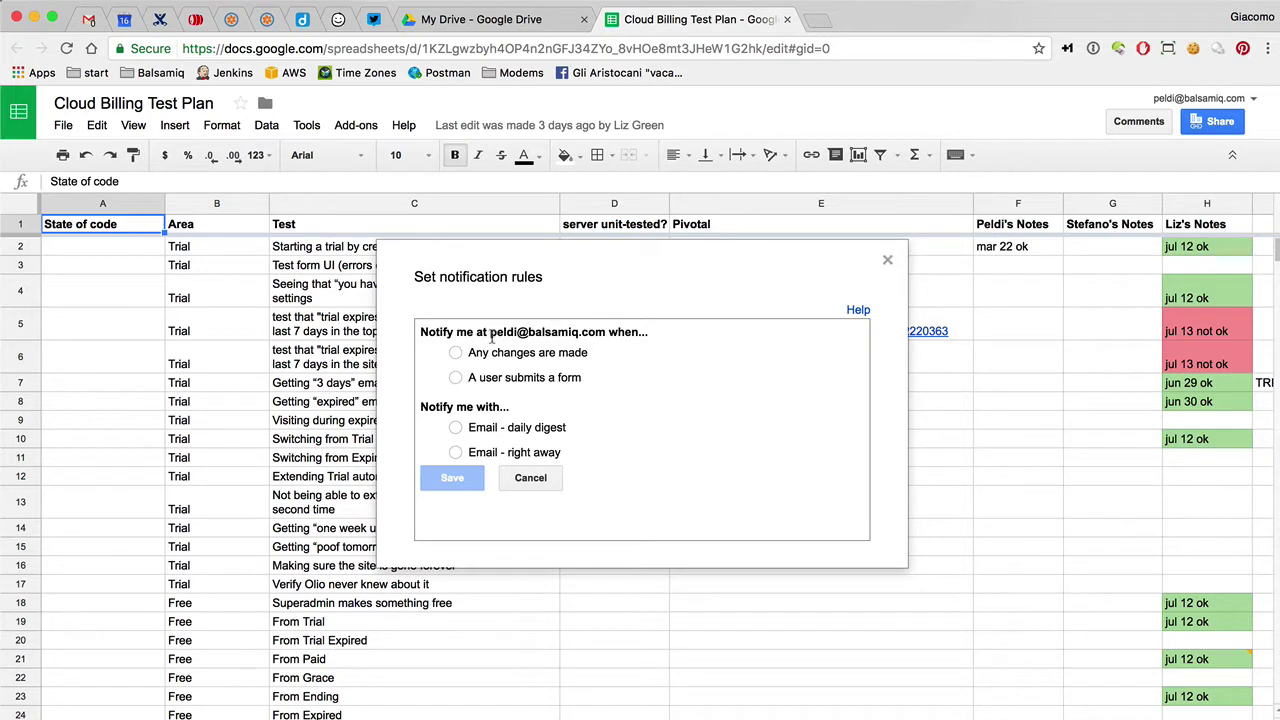
left_click_drag(476, 333, 614, 327)
left_click(614, 327)
Duplicate the Project wireframe and rename the copy 'Notifications'
left_click(338, 20)
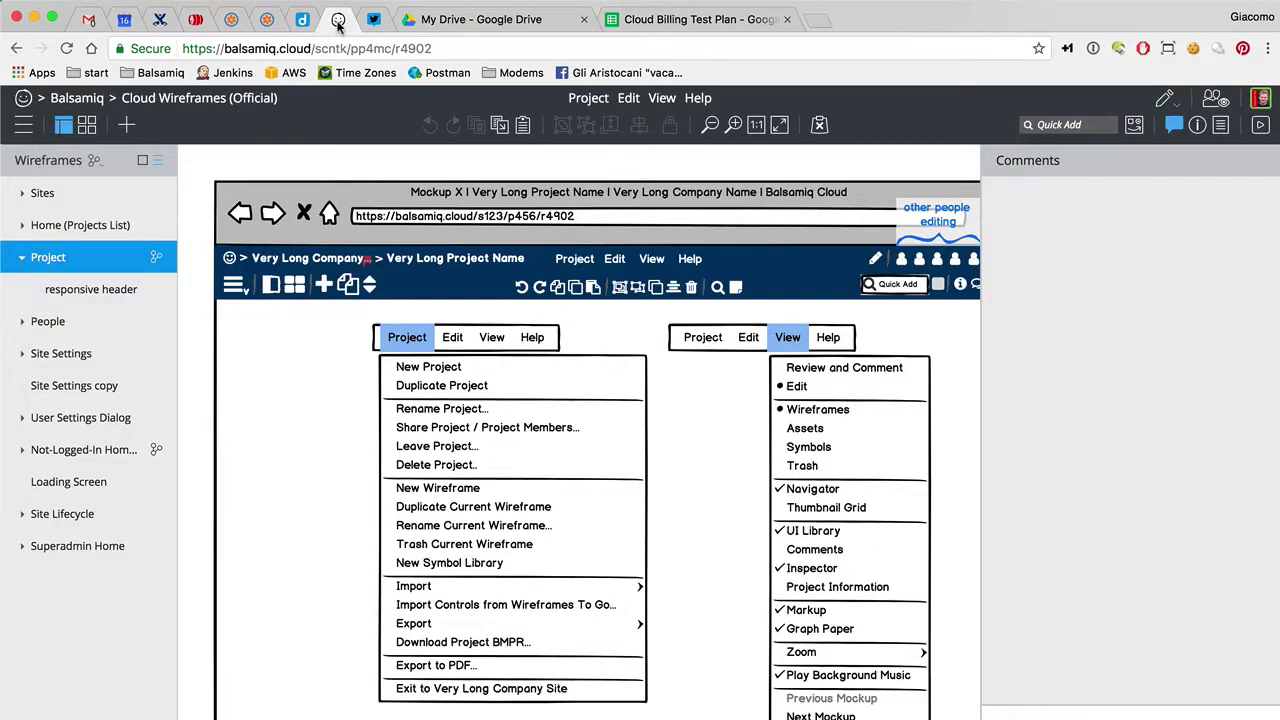
right_click(150, 258)
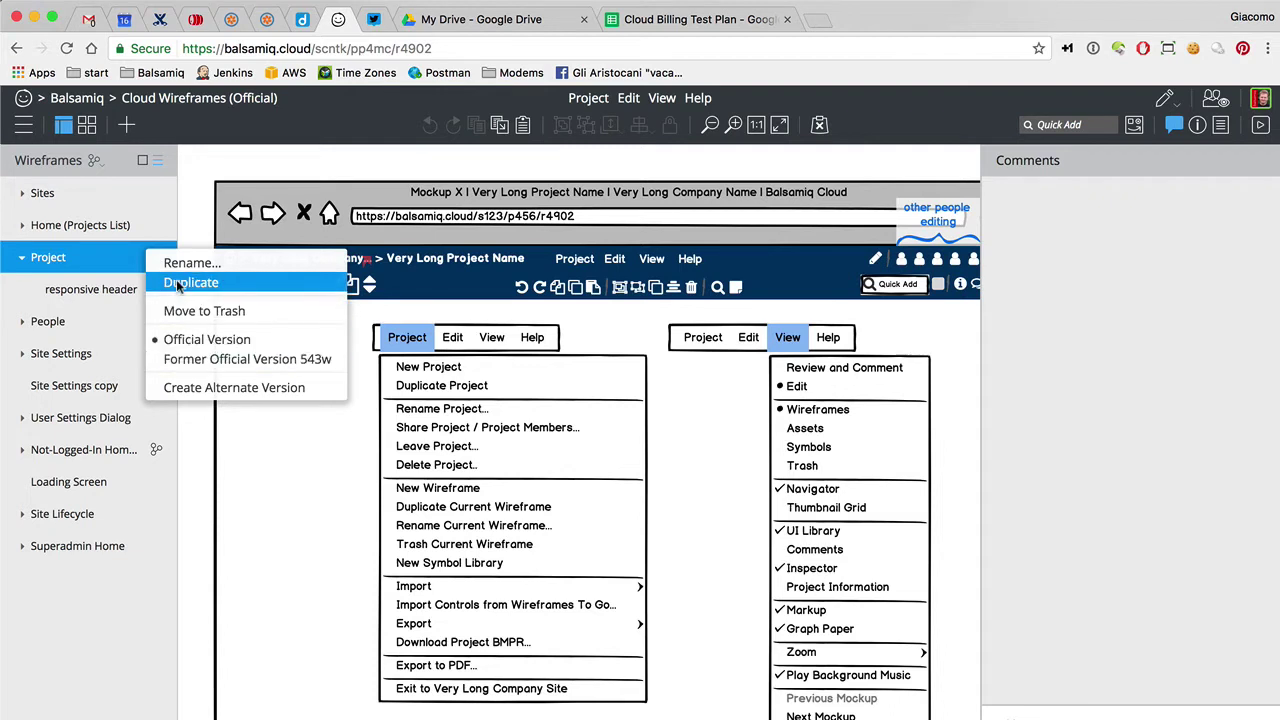
left_click(177, 284)
double_click(54, 331)
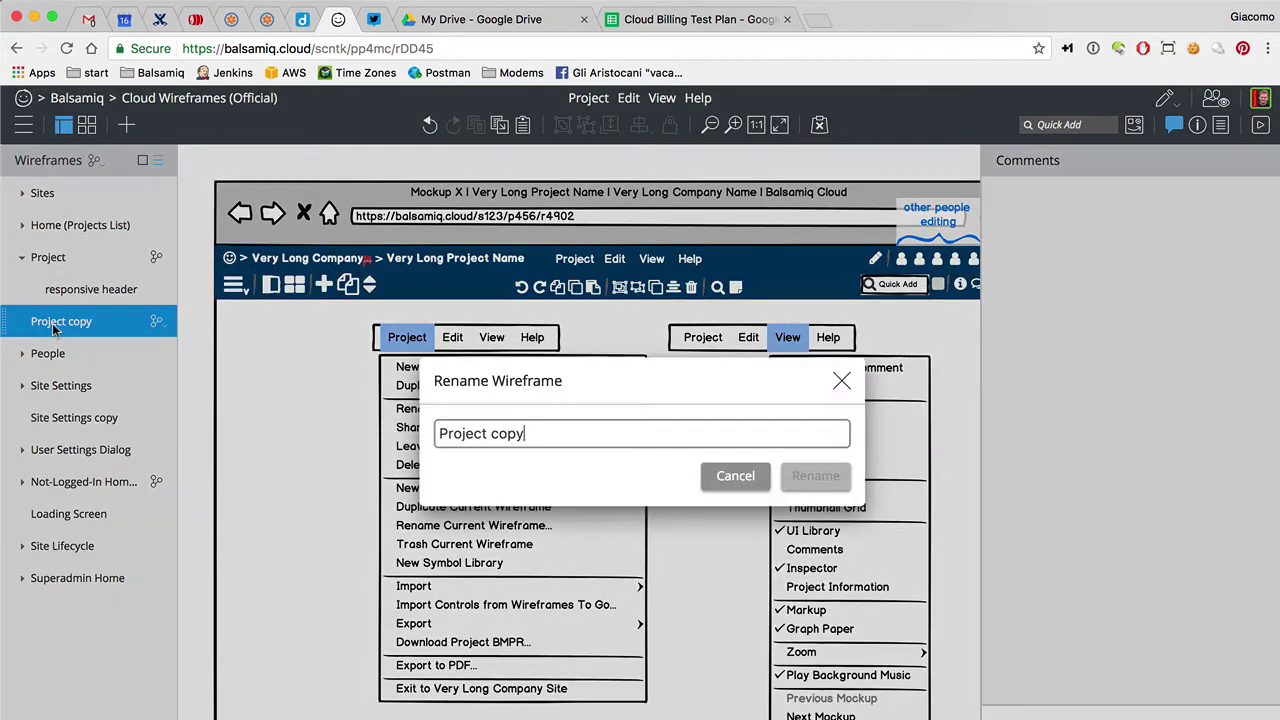
type("Notifications")
key("Return")
Delete the two menu mockups and the help sections from the Notifications wireframe
key("ctrl+minus")
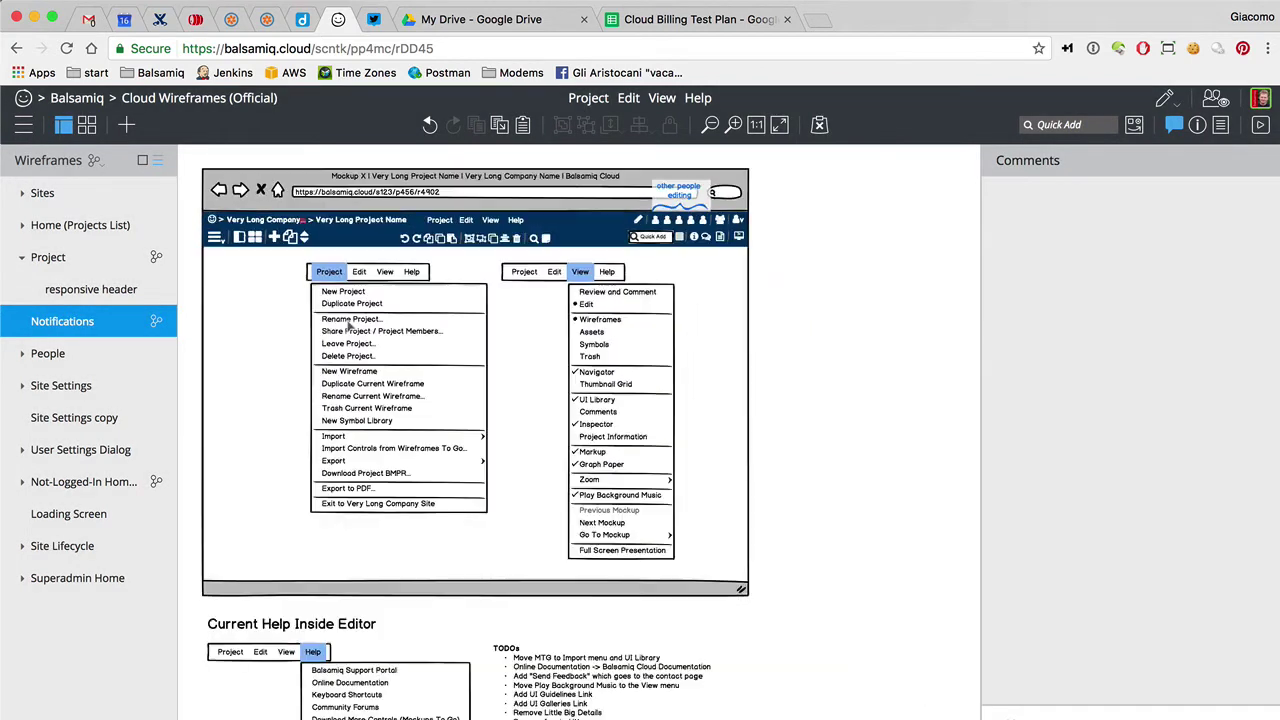
left_click_drag(184, 257, 757, 586)
key("Delete")
scroll(561, 700, "down", 5)
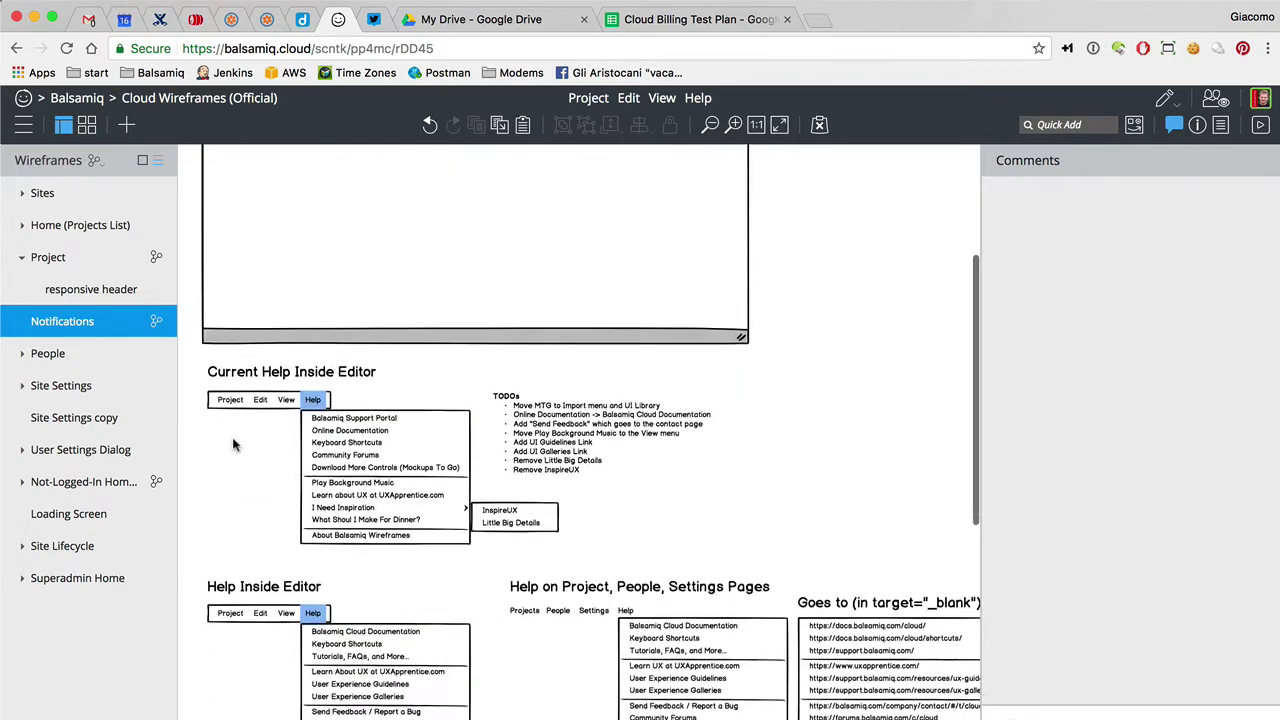
left_click(202, 368)
scroll(745, 705, "down", 2)
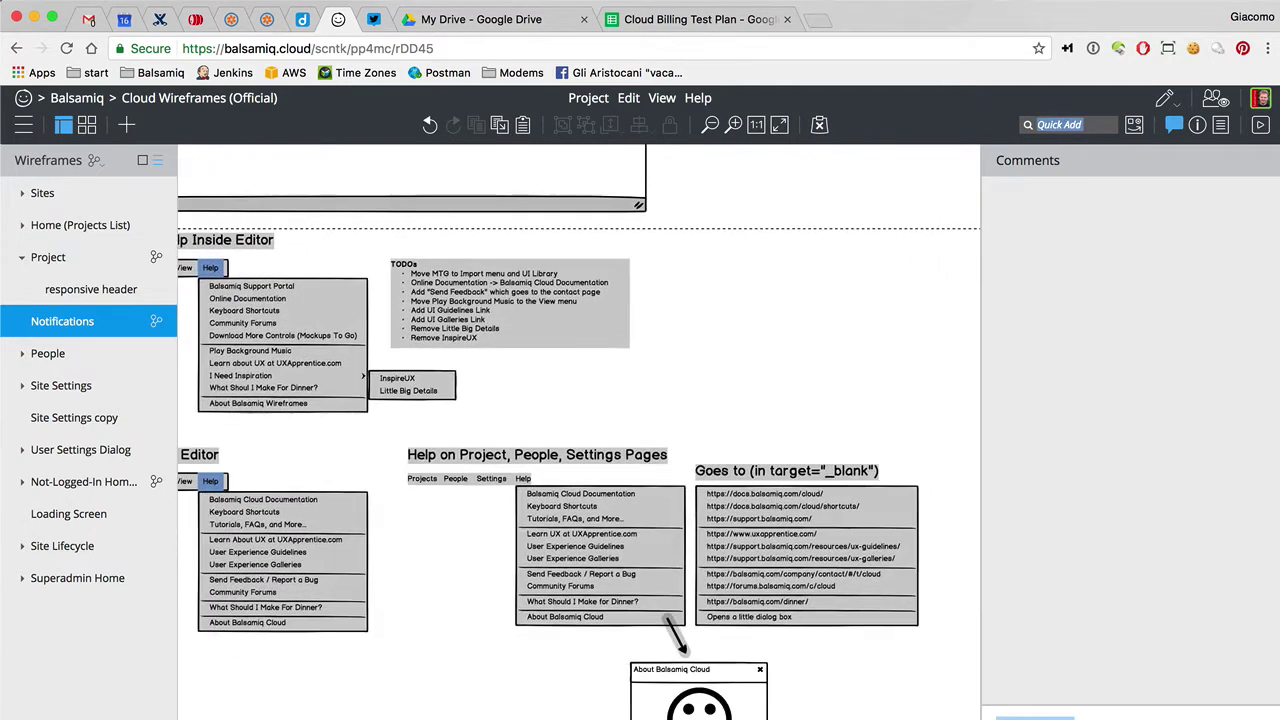
scroll(580, 430, "down", 5)
scroll(863, 634, "down", 5)
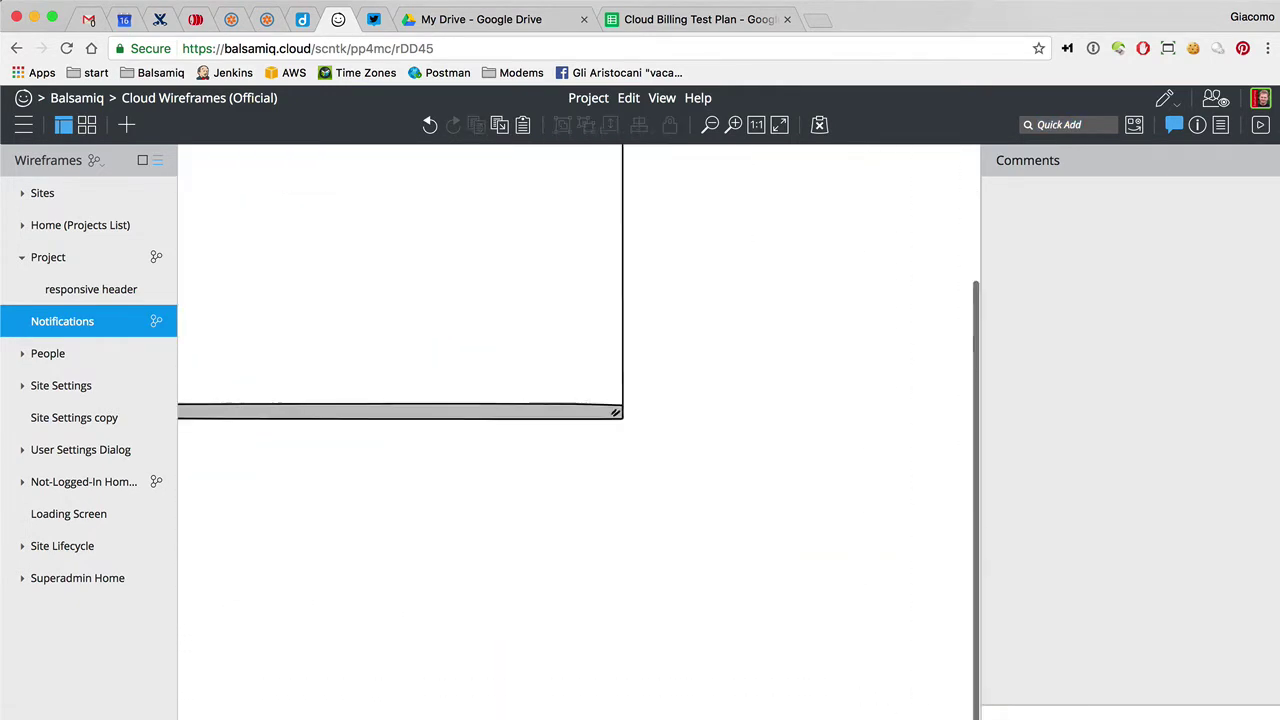
scroll(783, 313, "up", 5)
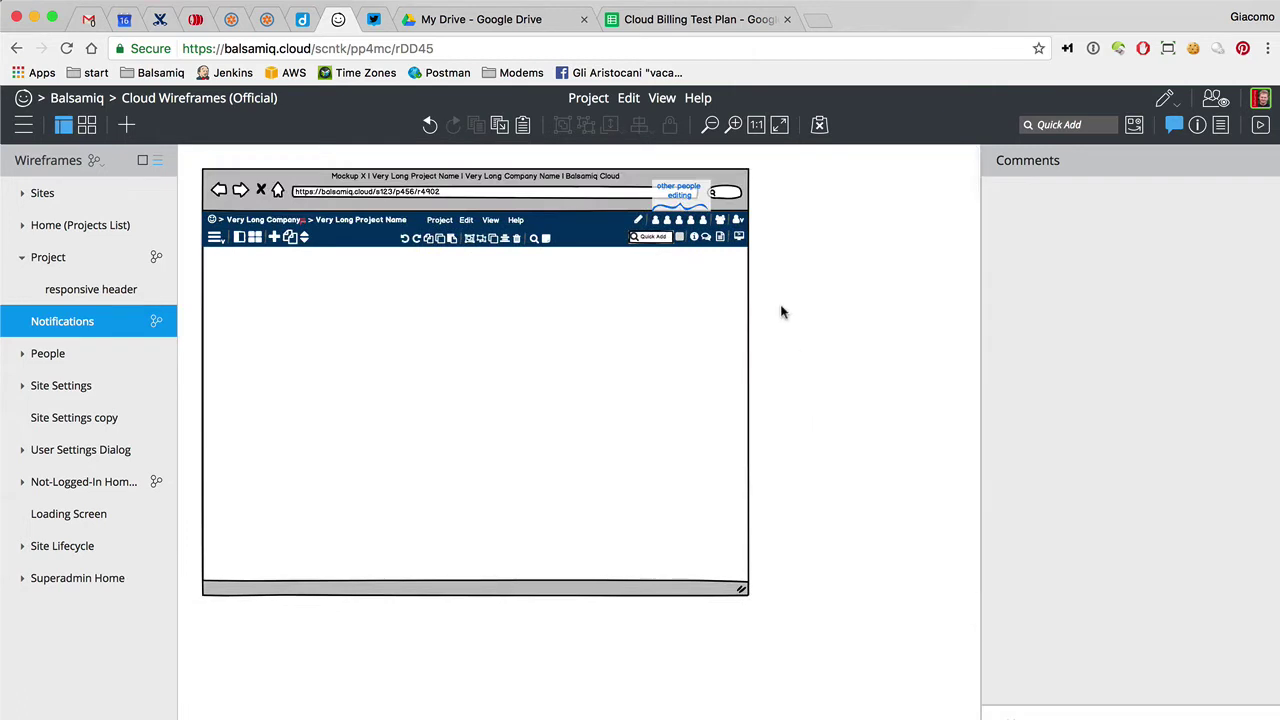
Zoom in on the header and place a copy of the people icon beside the original
key("super+equal")
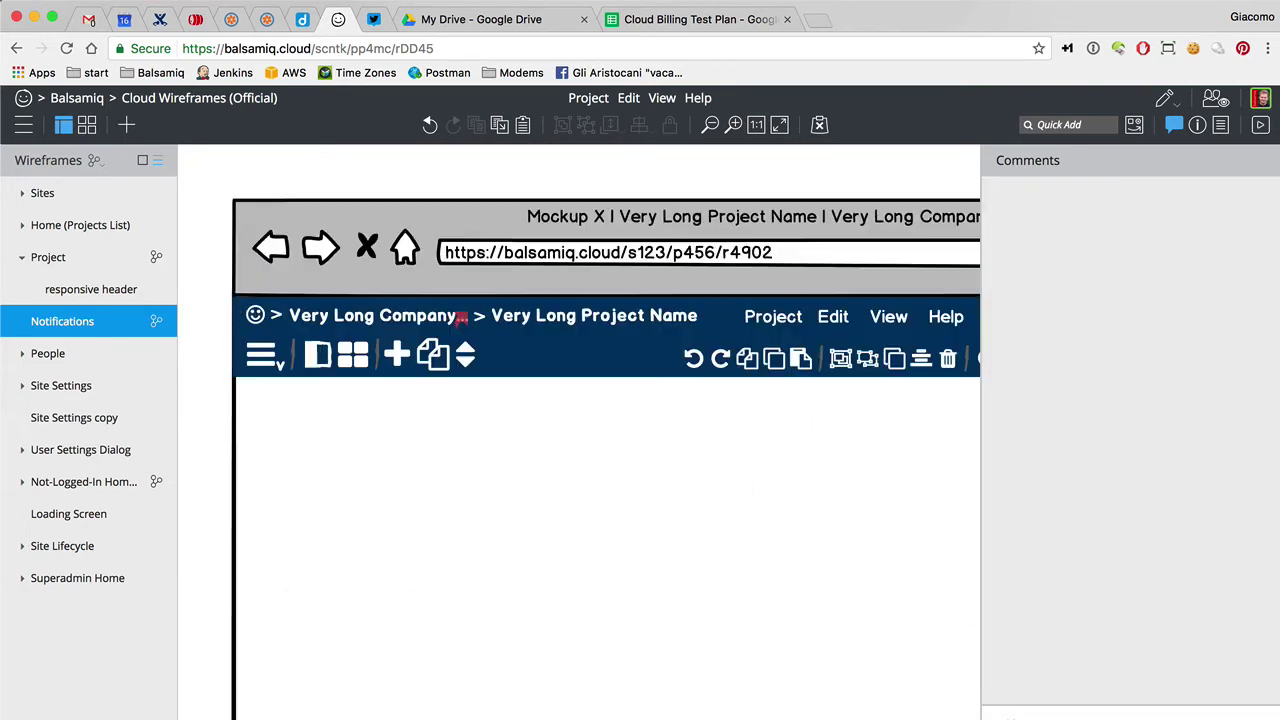
scroll(742, 272, "right", 10)
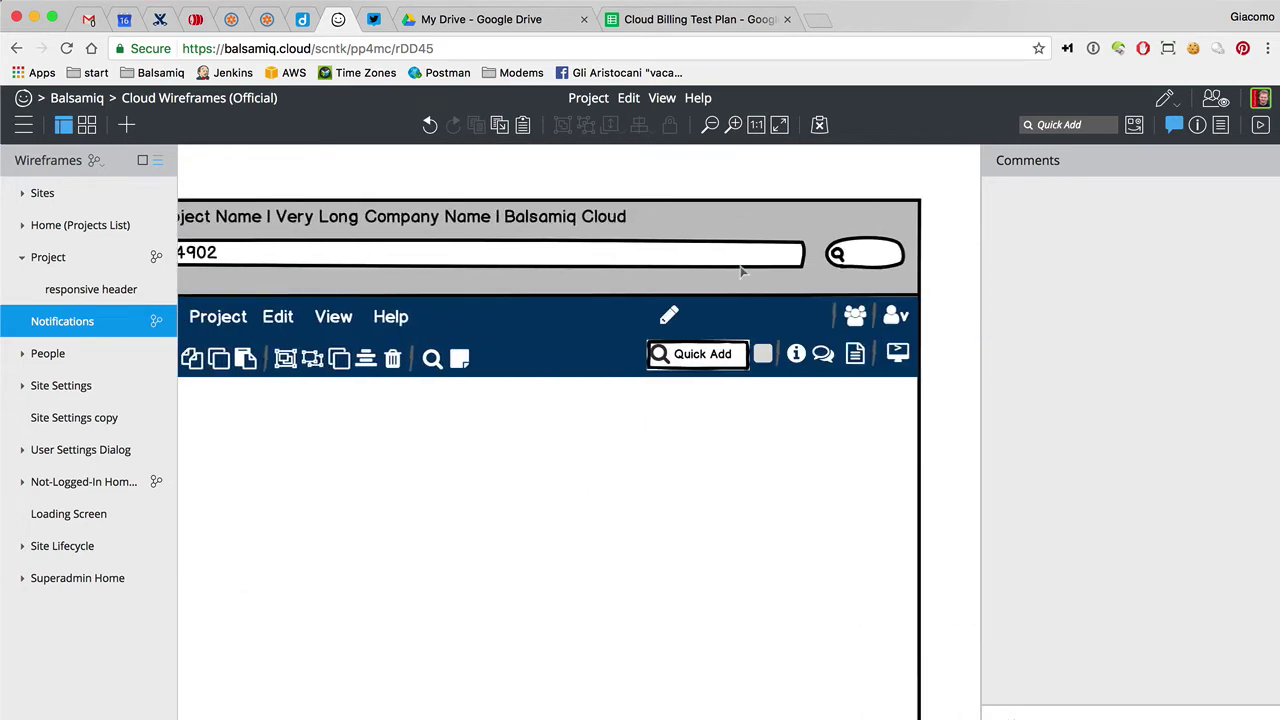
left_click(832, 320)
left_click_drag(828, 318, 787, 318)
left_click_drag(903, 314, 905, 314)
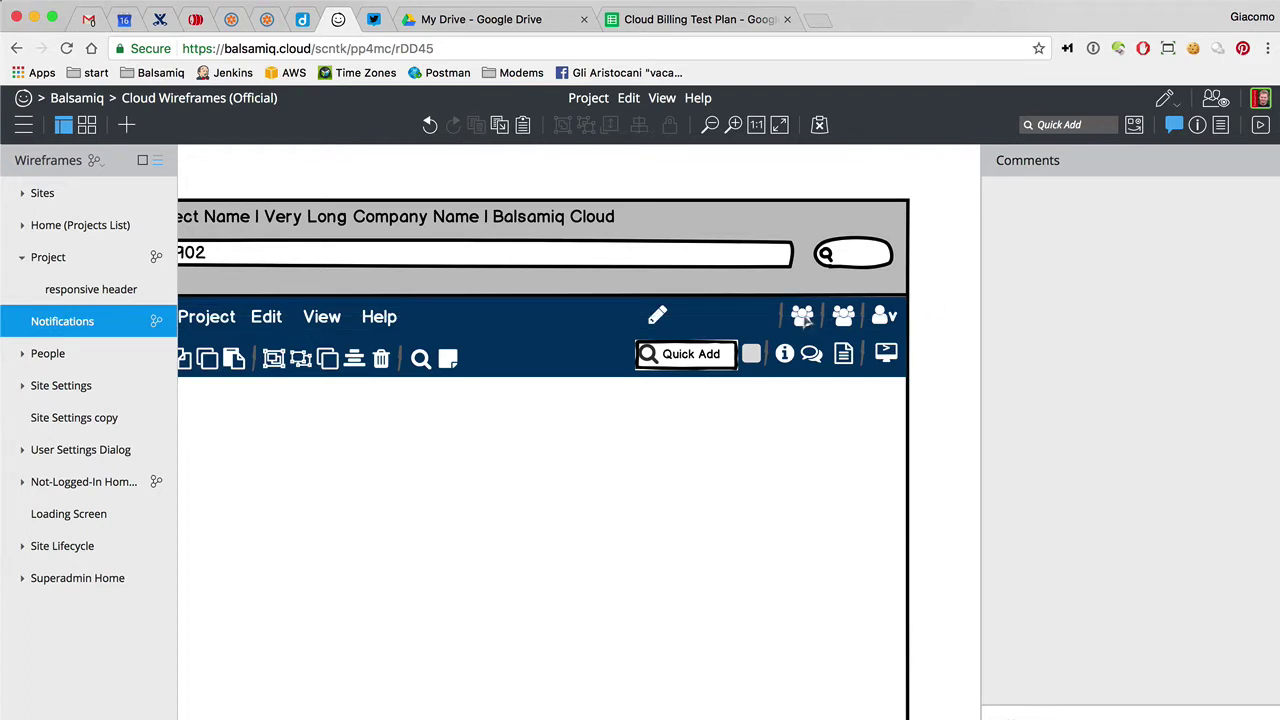
Swap the copied icon for the 'bell' icon
left_click(1197, 124)
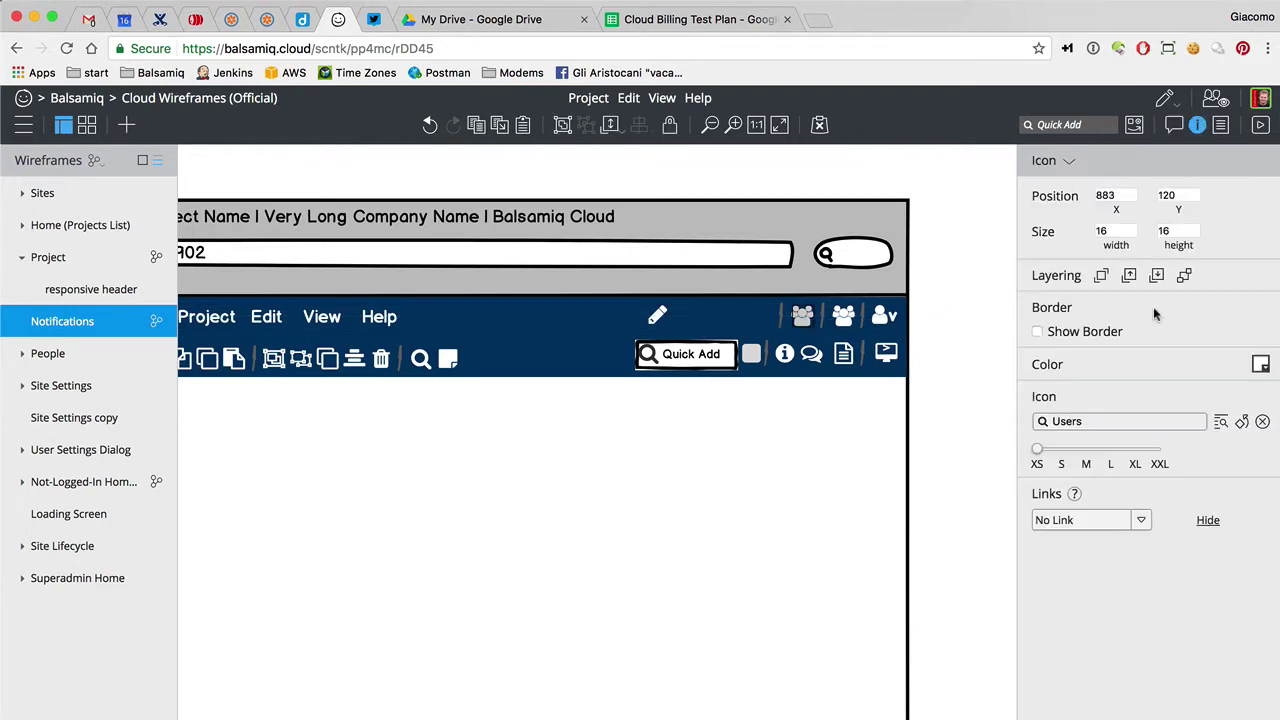
left_click(1146, 421)
type("bell")
key("Right")
key("Left")
key("Return")
left_click(953, 352)
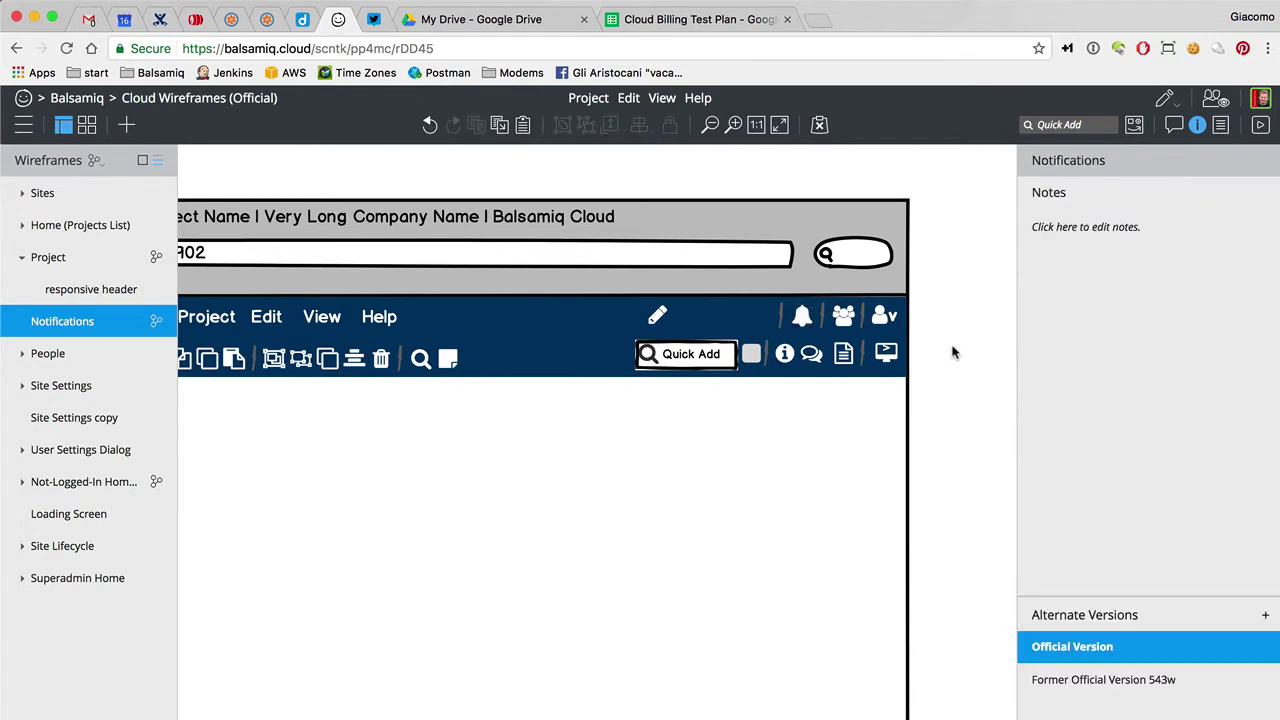
Try adding a Circle Button through quick search, then undo it
key("slash")
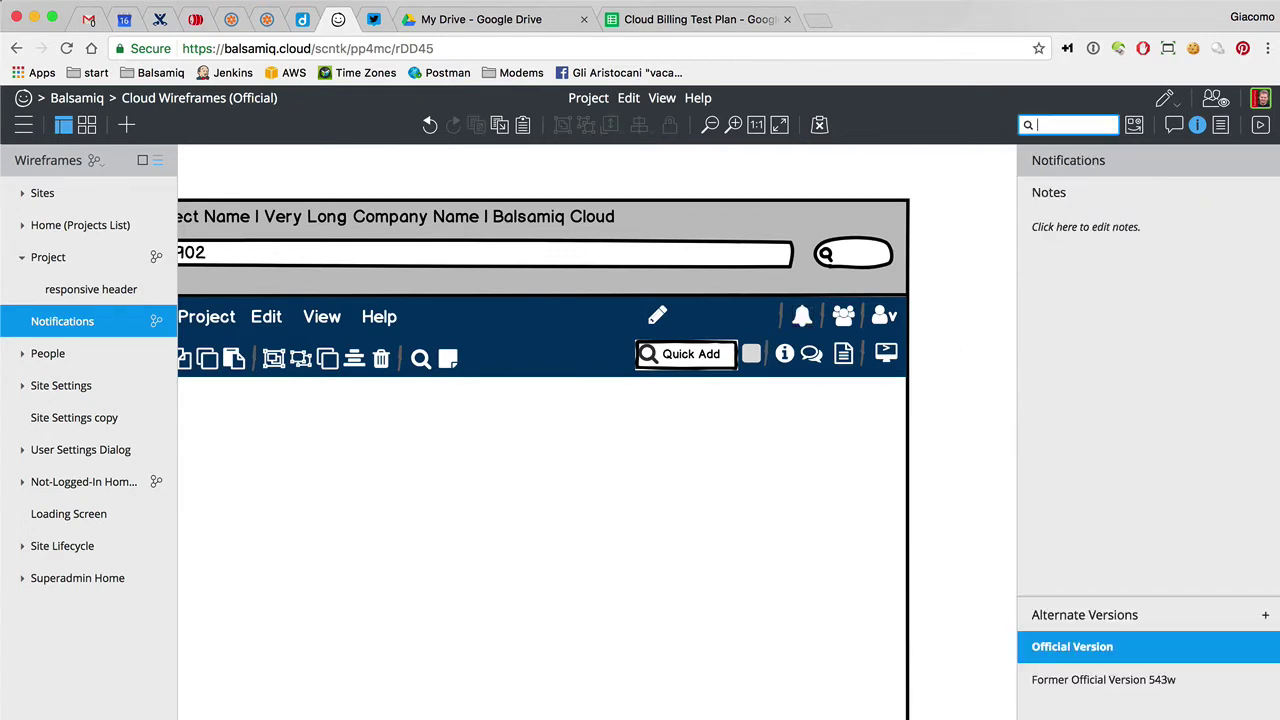
type("cir")
key("Down")
key("Down")
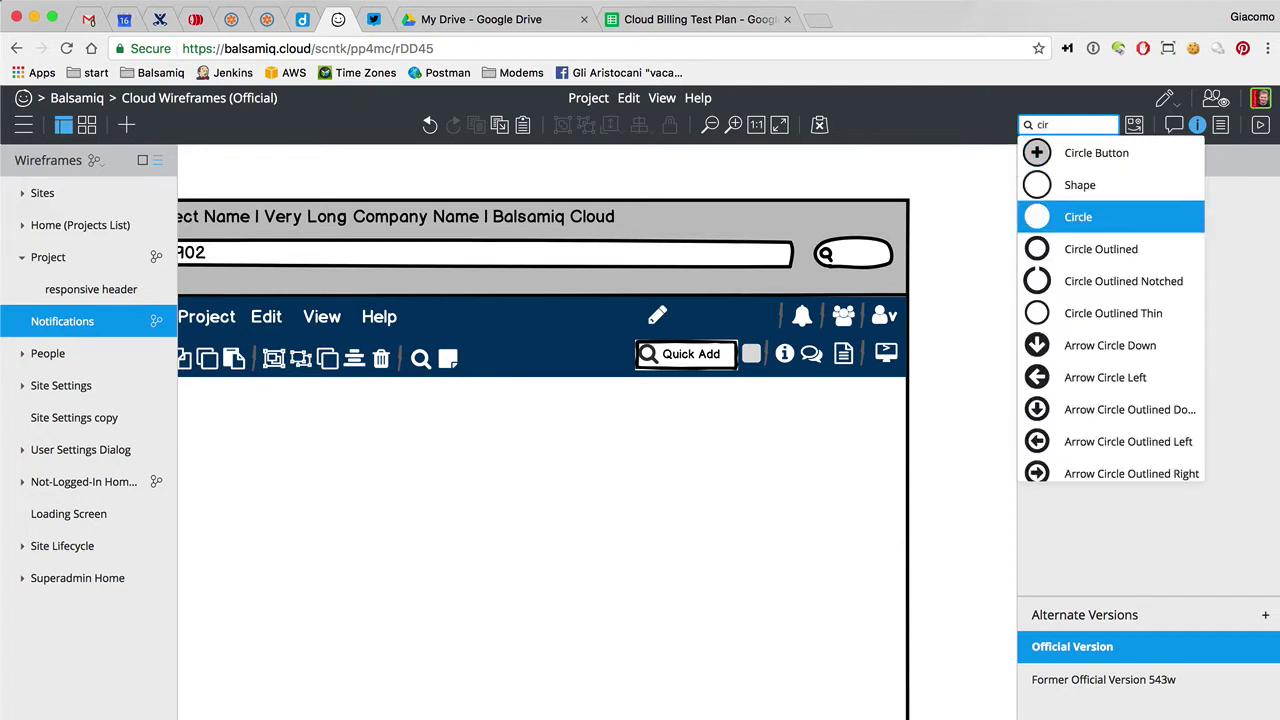
key("Up")
key("Up")
key("Return")
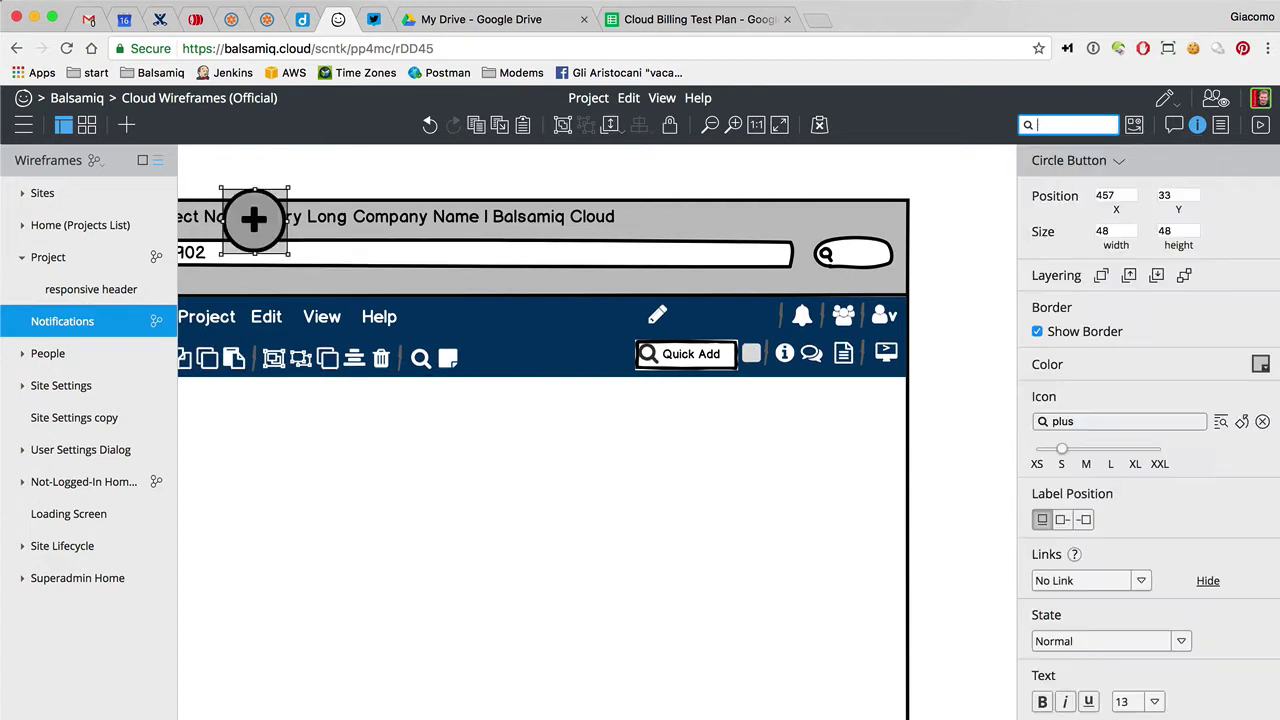
left_click(1070, 421)
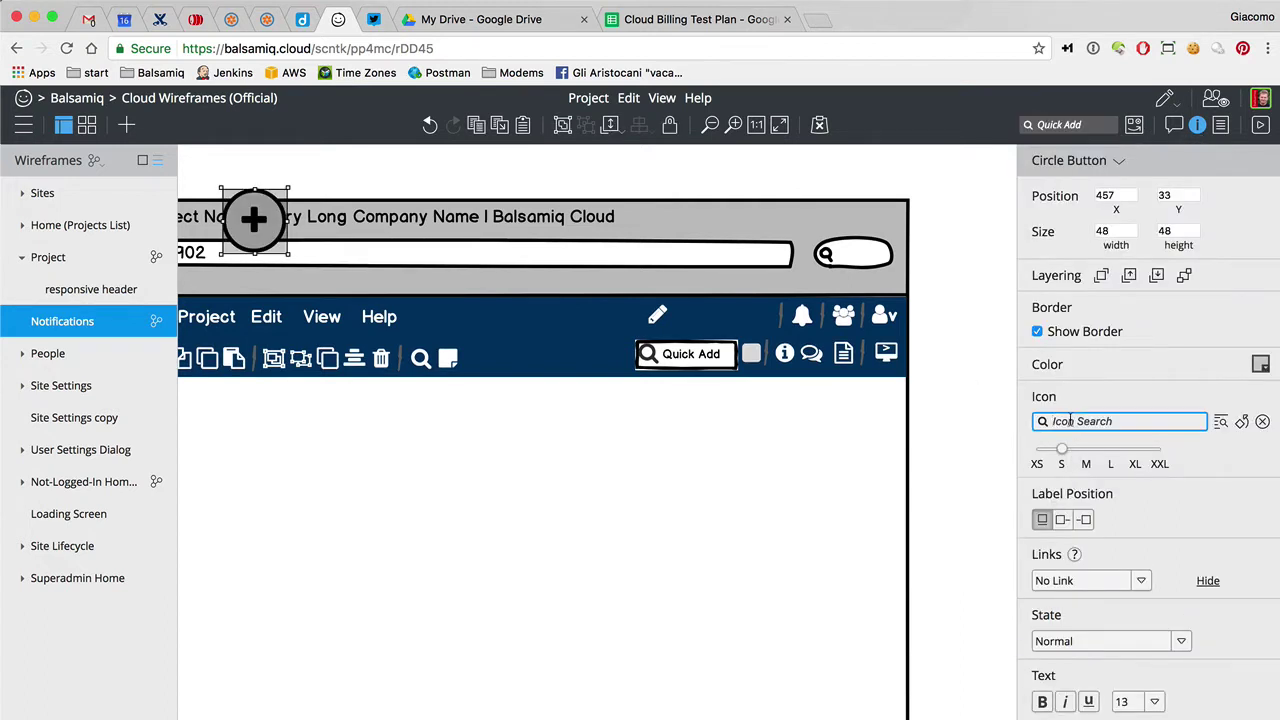
type("3")
key("BackSpace")
left_click(306, 162)
key("super+z")
key("super+z")
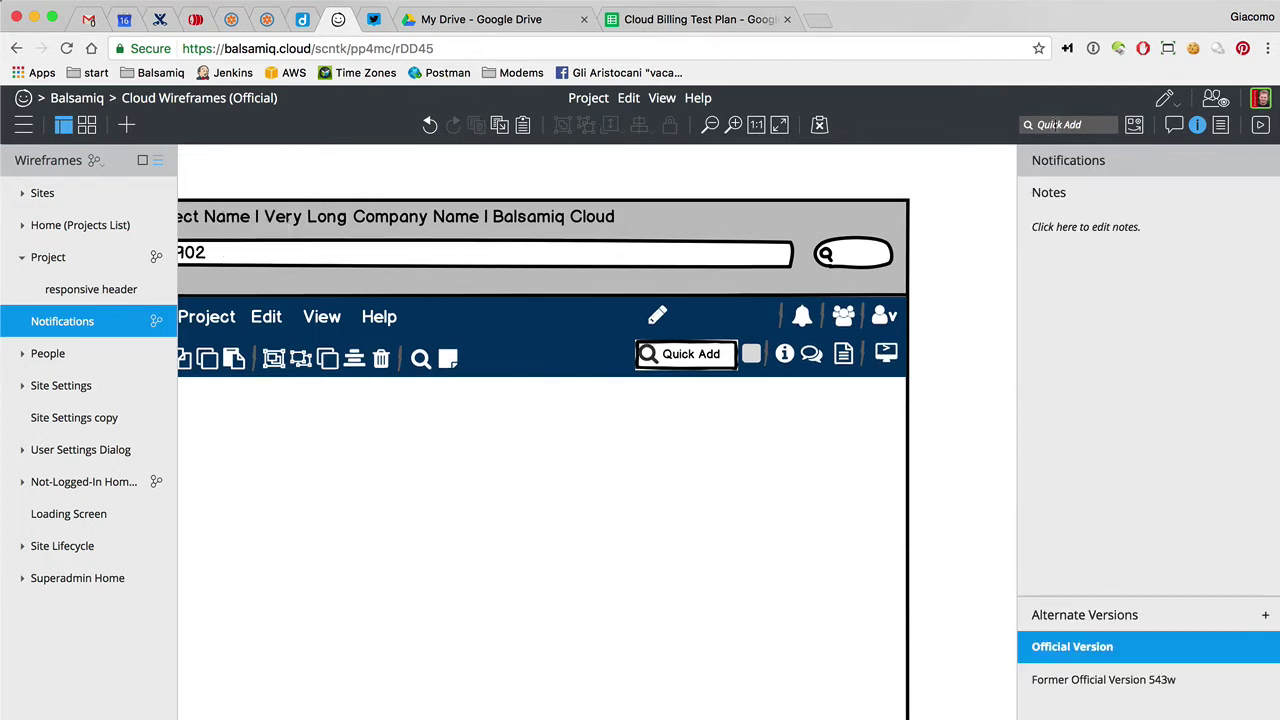
Add a Shape labelled '1', move it beside the header, and shrink it
left_click(1054, 124)
type("one")
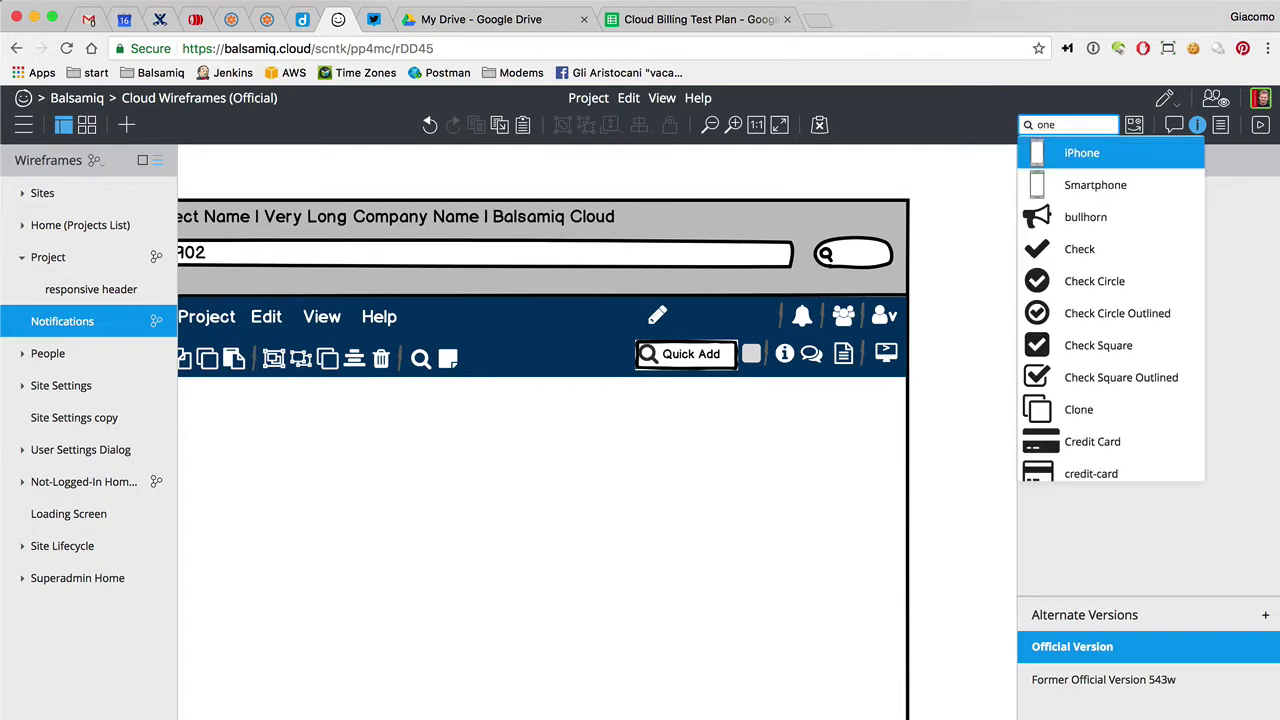
key("Down")
key("Down")
key("Down")
key("Down")
key("Down")
key("Down")
key("Down")
key("Down")
key("Down")
key("Down")
key("Down")
key("Down")
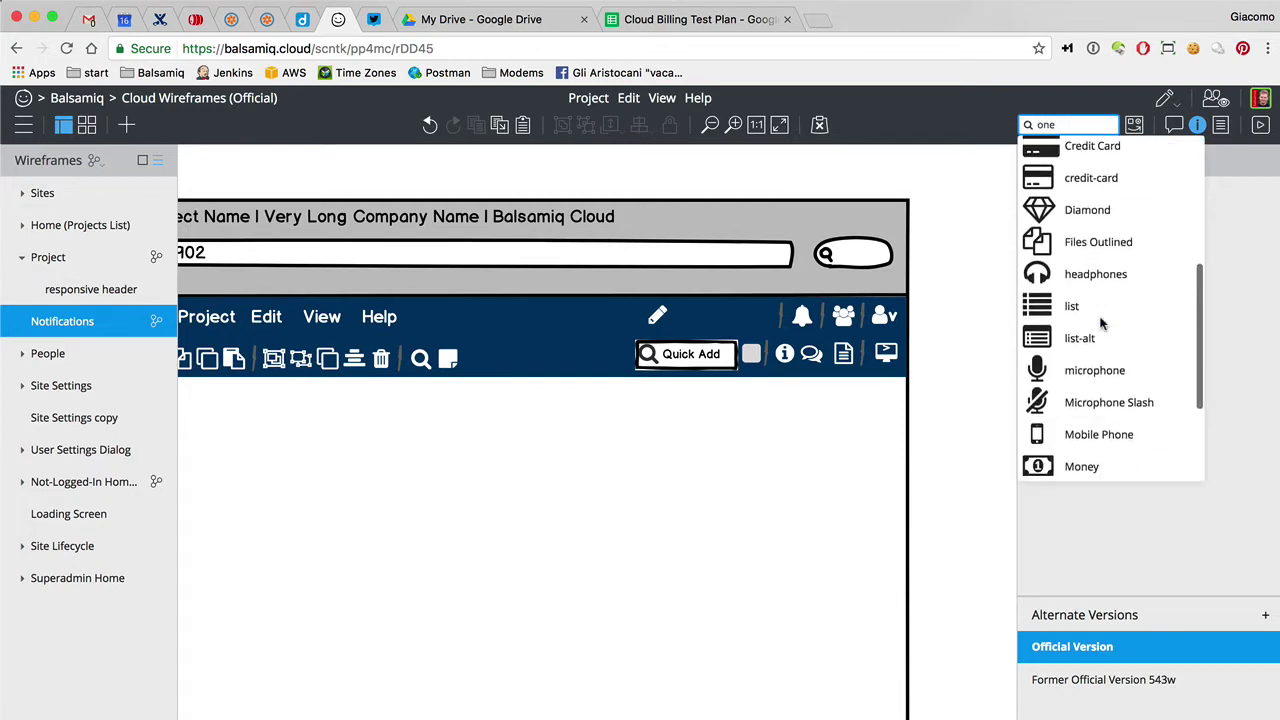
key("Up")
key("Up")
key("Up")
key("Up")
key("Up")
key("Up")
key("Up")
key("Up")
key("BackSpace")
key("BackSpace")
key("BackSpace")
type("sha")
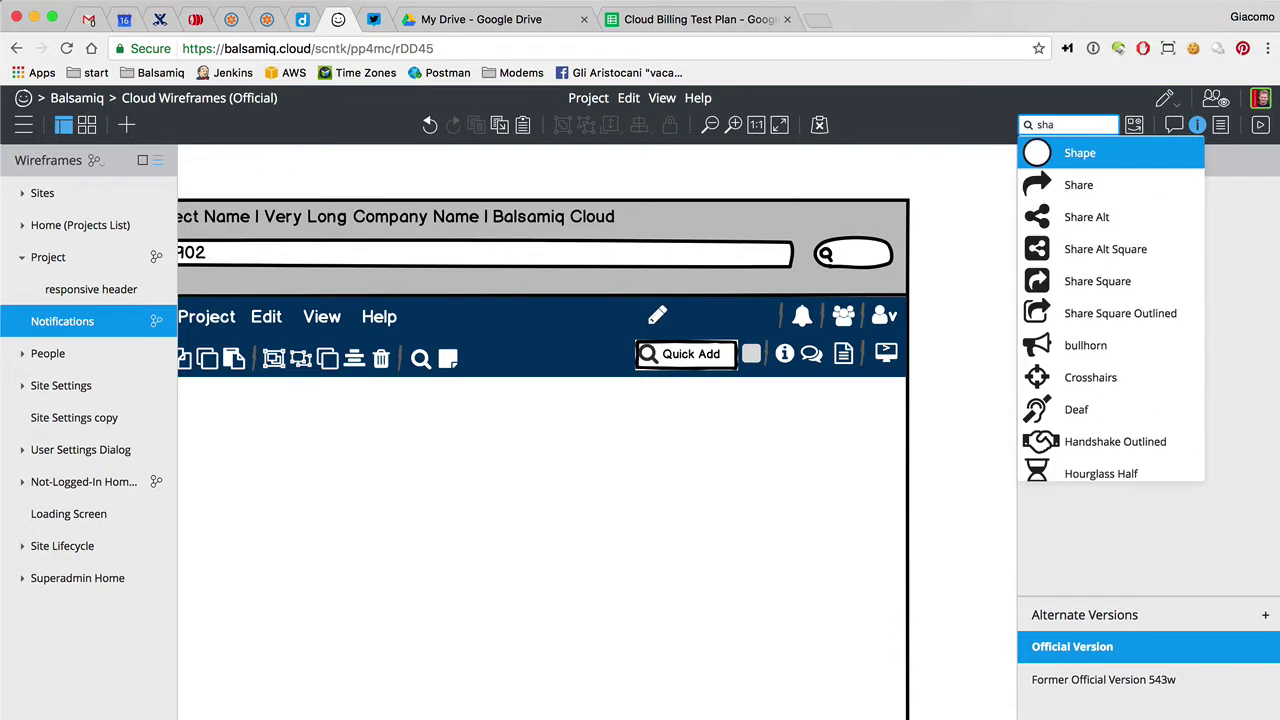
key("Return")
key("Return")
type("1")
left_click(386, 157)
left_click_drag(229, 206, 956, 354)
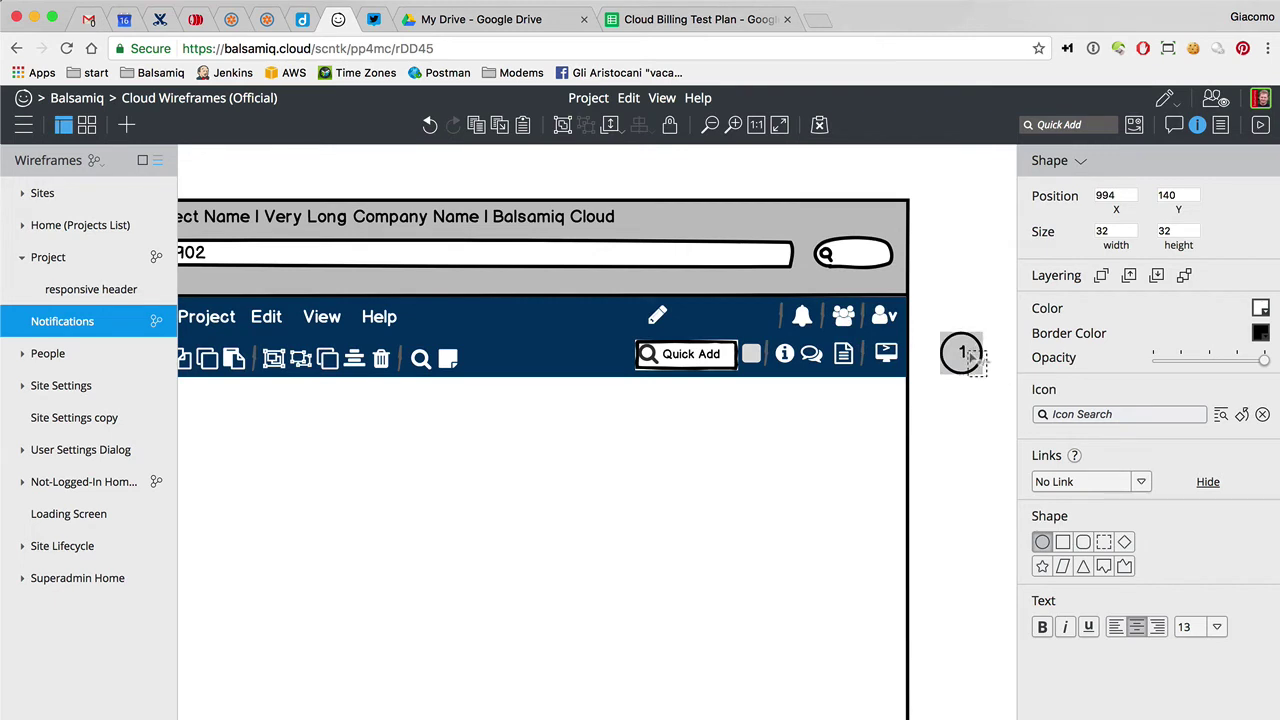
mouse_move(983, 374)
left_mouse_down()
mouse_move(991, 343)
mouse_move(966, 366)
mouse_move(955, 352)
mouse_move(965, 367)
left_mouse_up()
Size the badge 15×15 with text size 9, red border and red fill
left_click(1168, 230)
type("15")
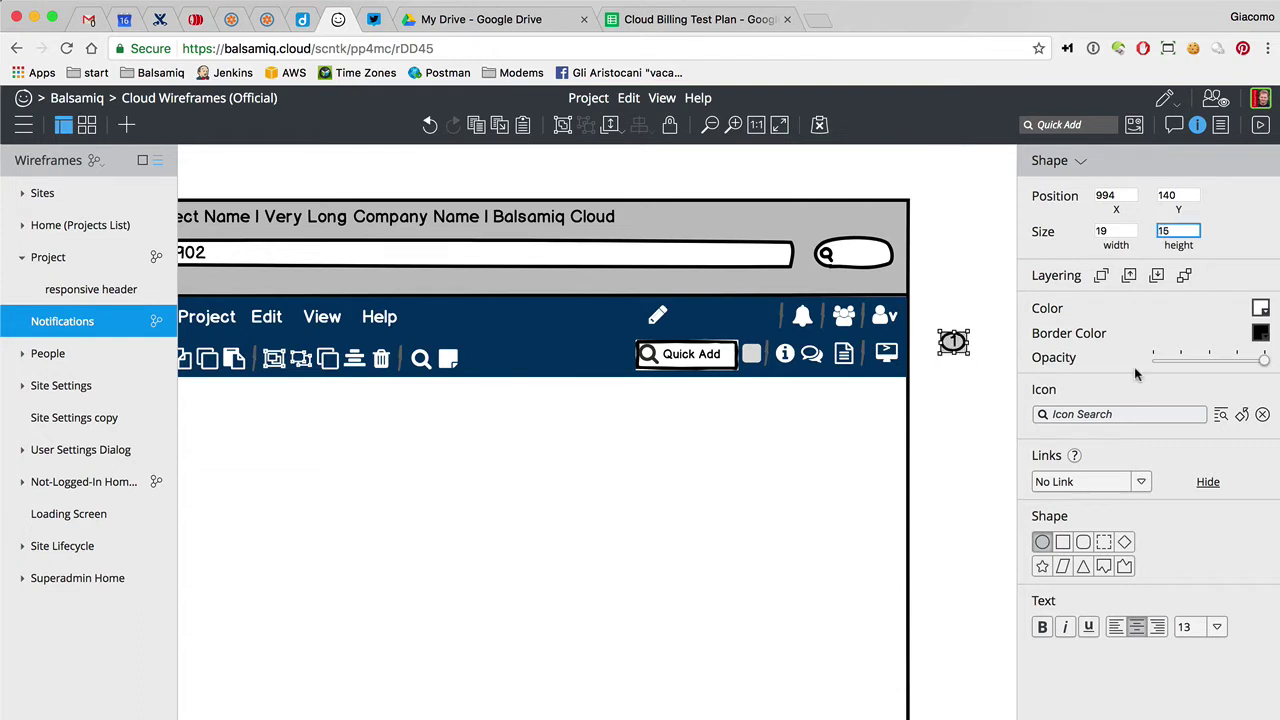
left_click(1217, 627)
left_click(1197, 441)
left_click(1114, 230)
type("17")
key("BackSpace")
type("5")
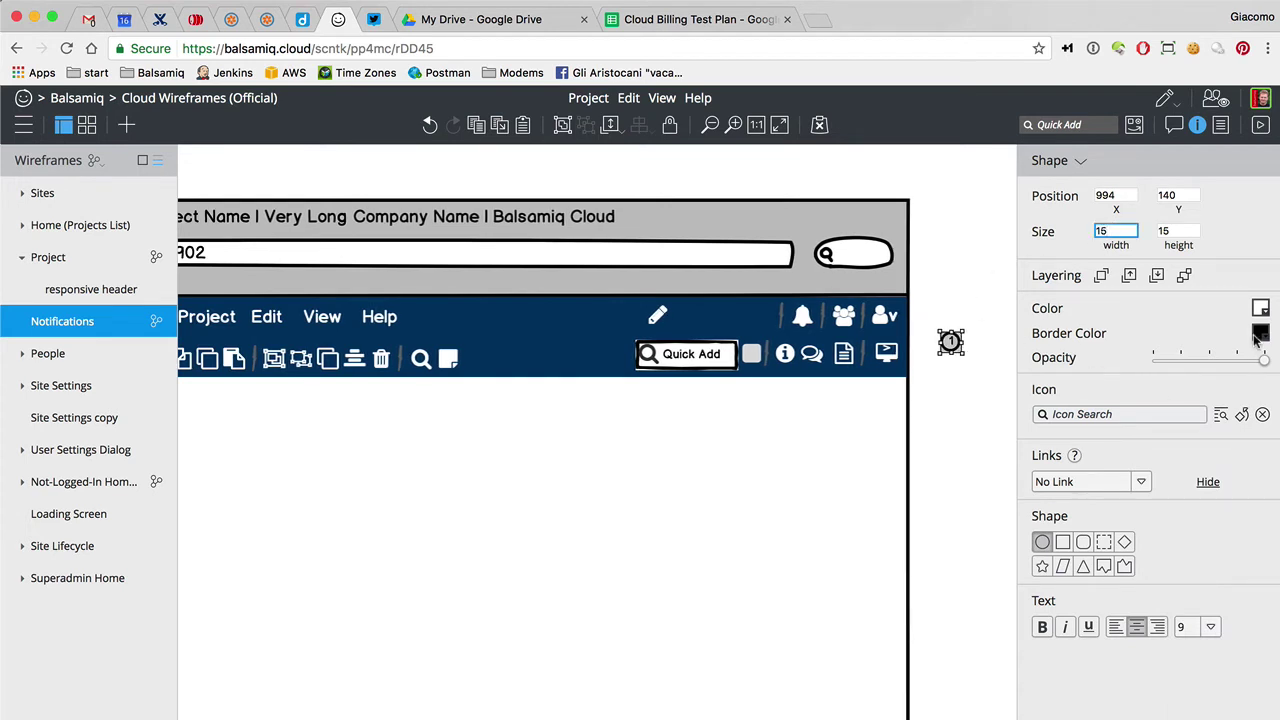
left_click(1261, 333)
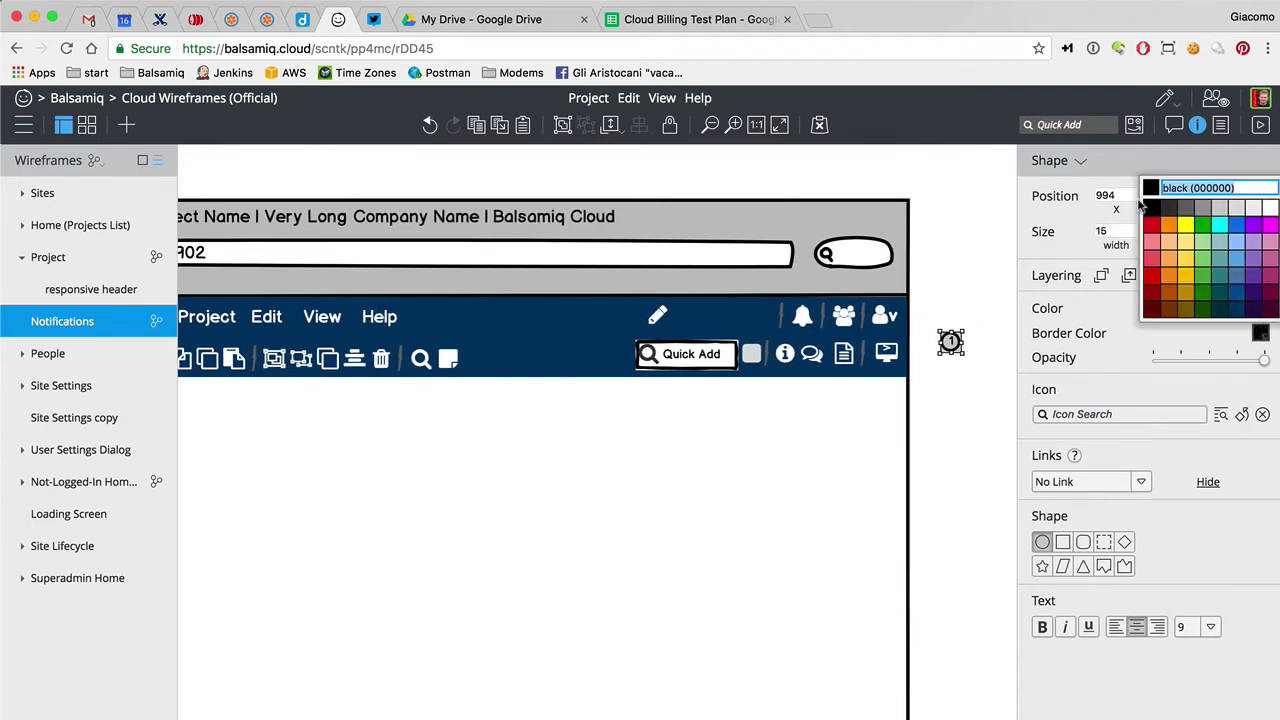
left_click(1151, 224)
left_click(1261, 308)
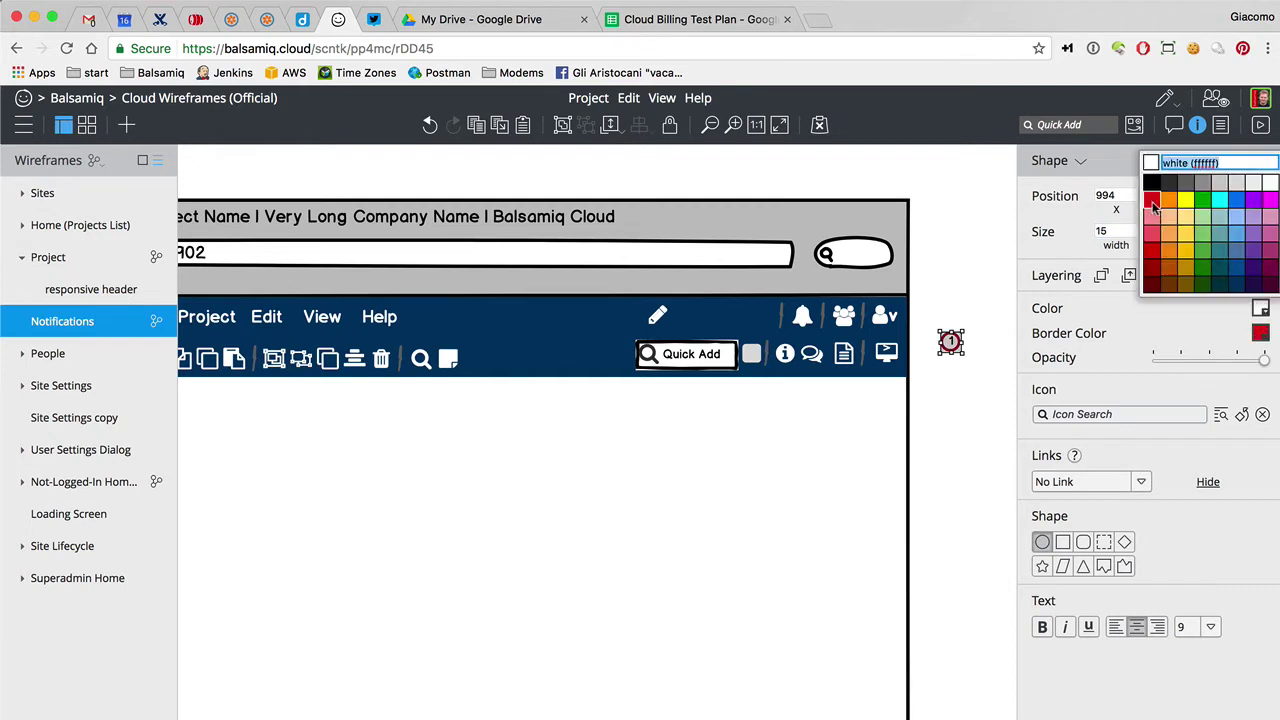
left_click(1152, 203)
Place the red '1' badge on the bell and resize it to 12×12
left_click_drag(950, 342, 812, 310)
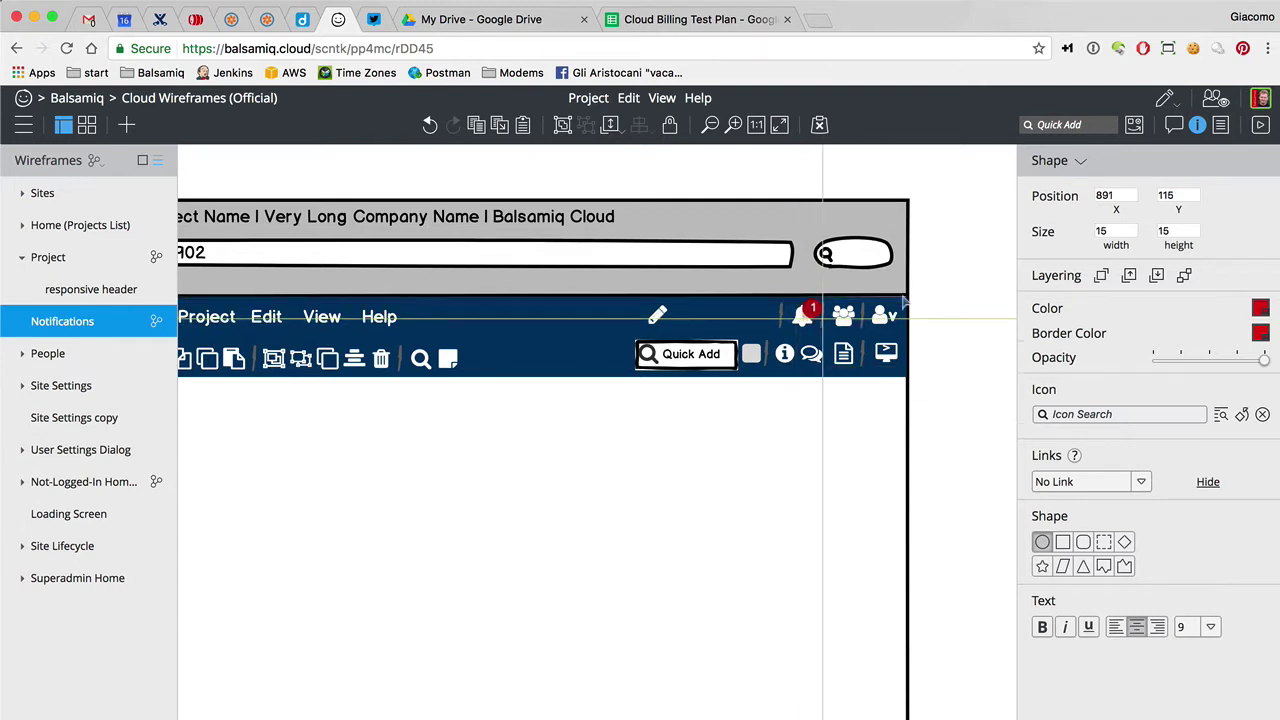
left_click(1136, 232)
type("12")
left_click(1187, 233)
type("12")
left_click(947, 338)
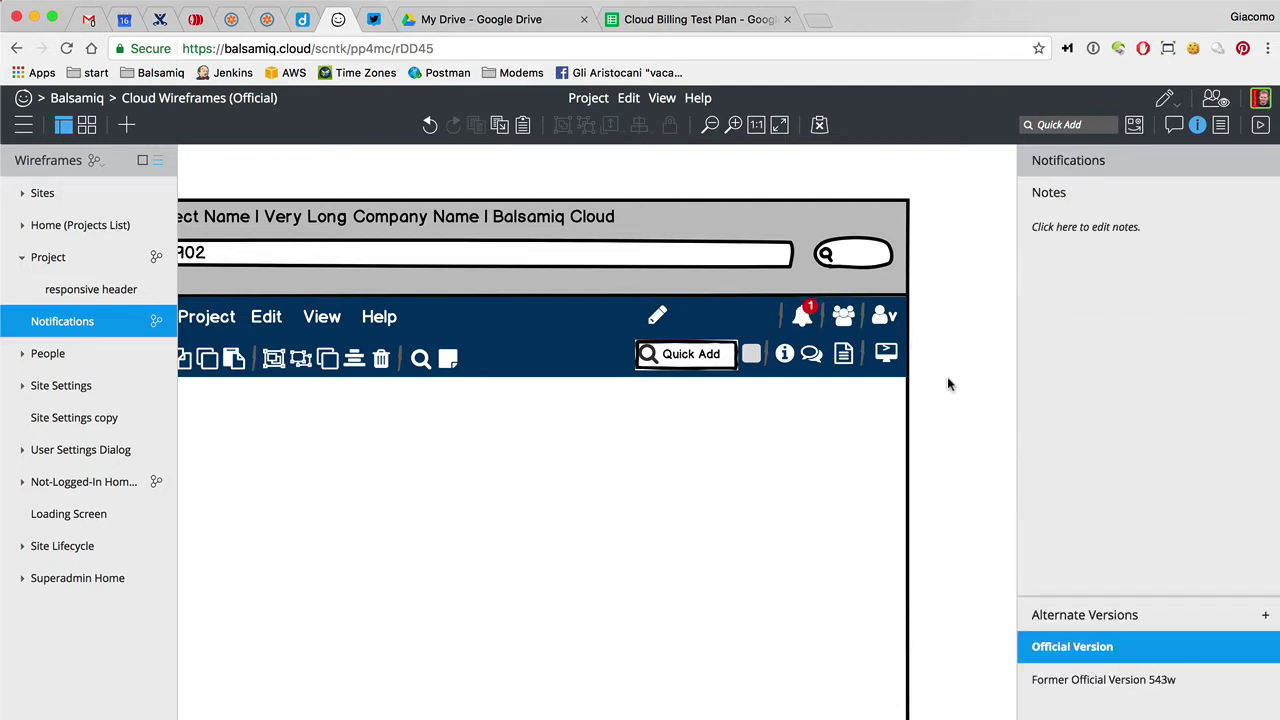
Move the info icon right of the comments icon and post a 'test' comment
scroll(949, 384, "right", 5)
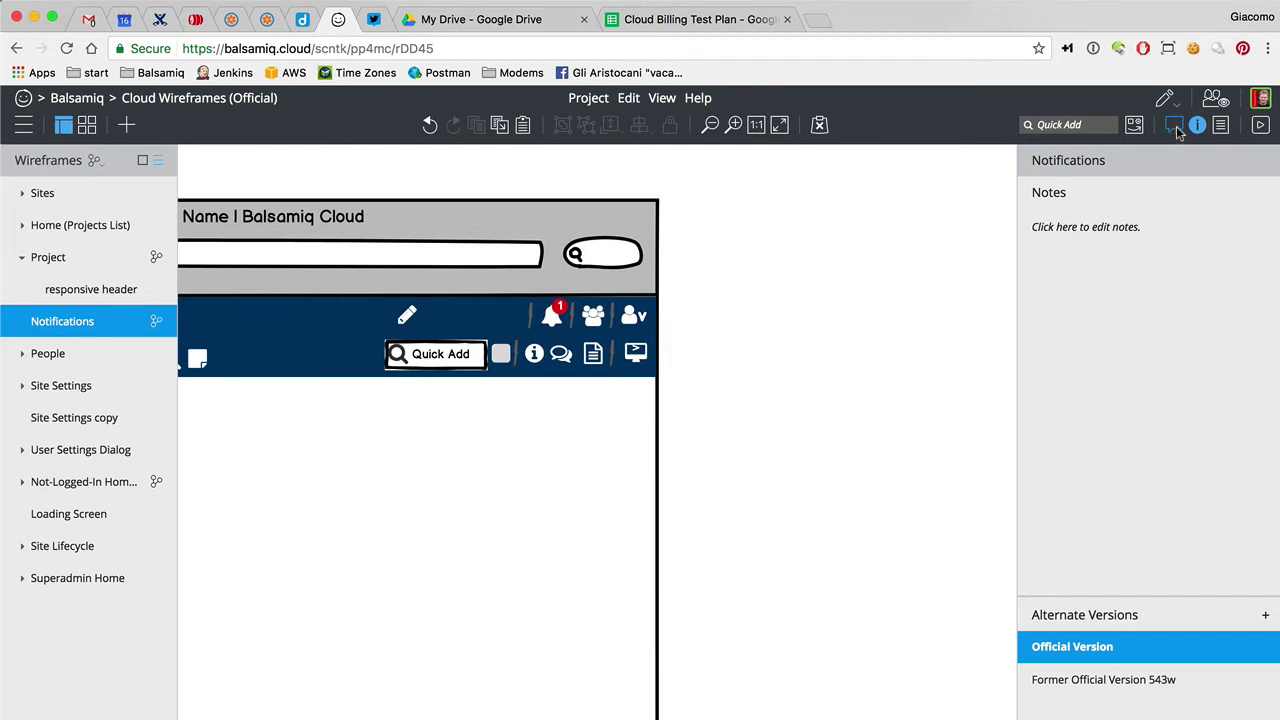
left_click(563, 358)
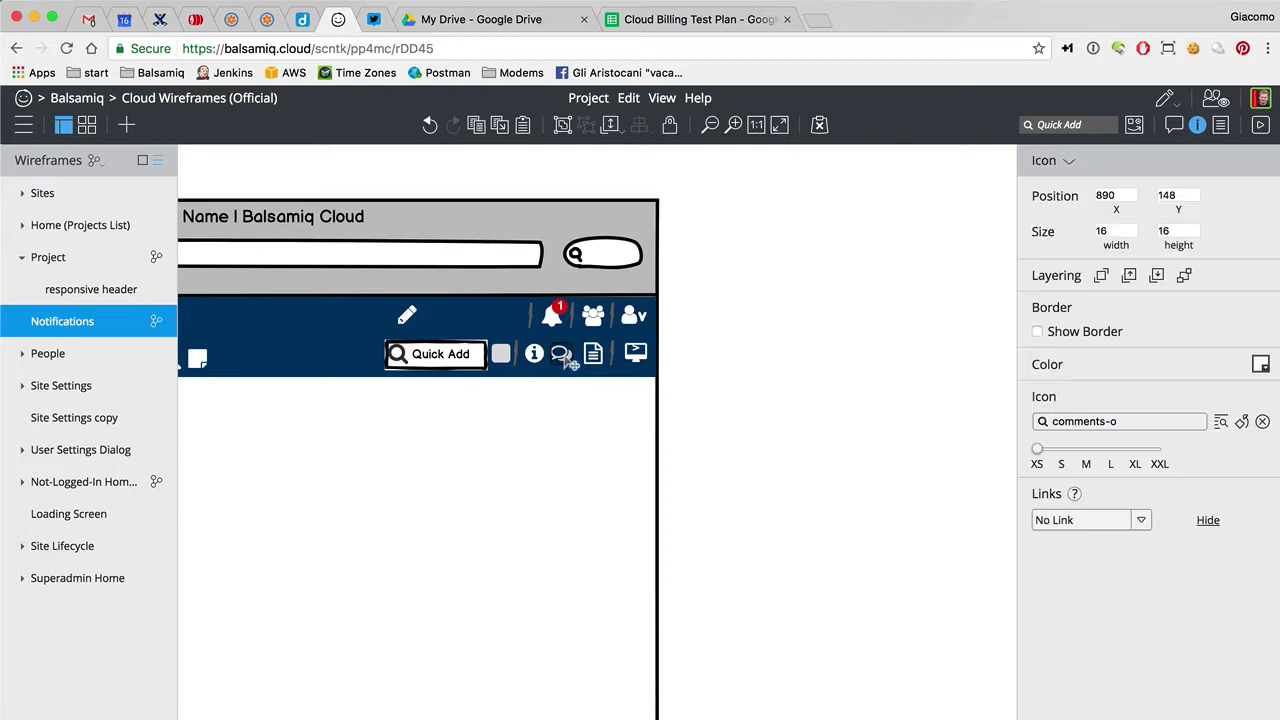
left_click_drag(566, 362, 545, 364)
key("Escape")
key("Escape")
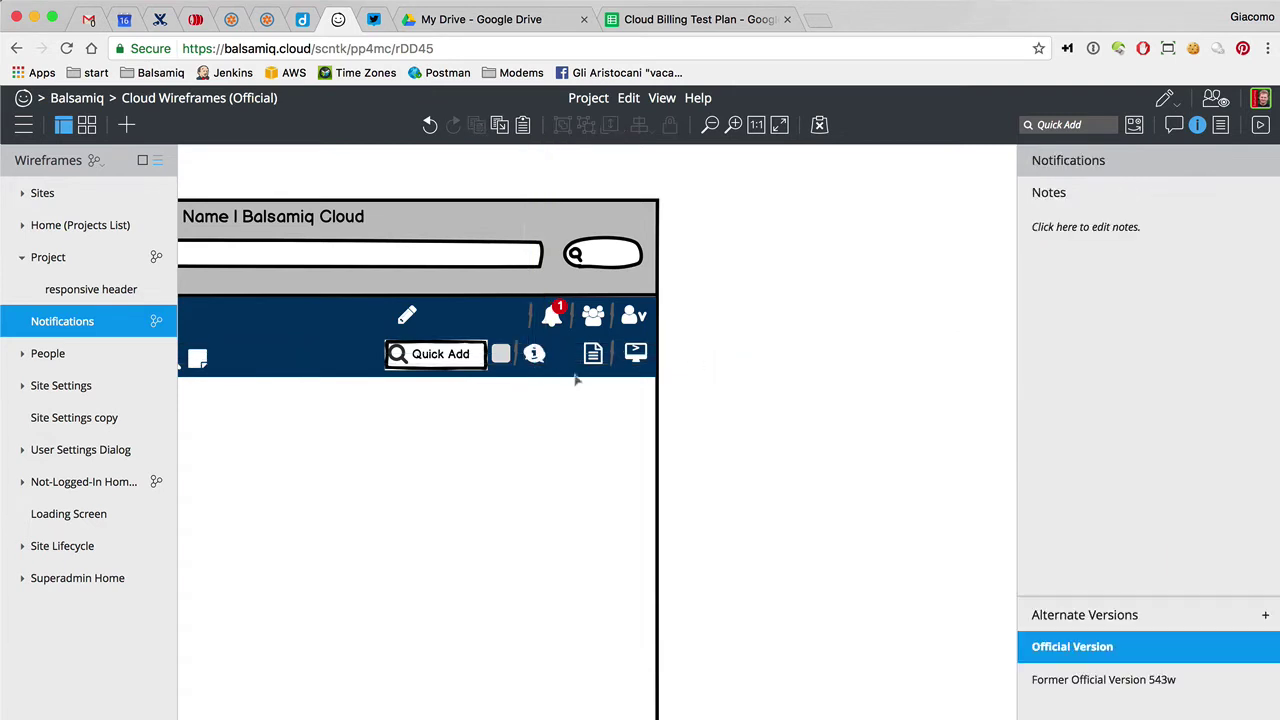
left_click(561, 354)
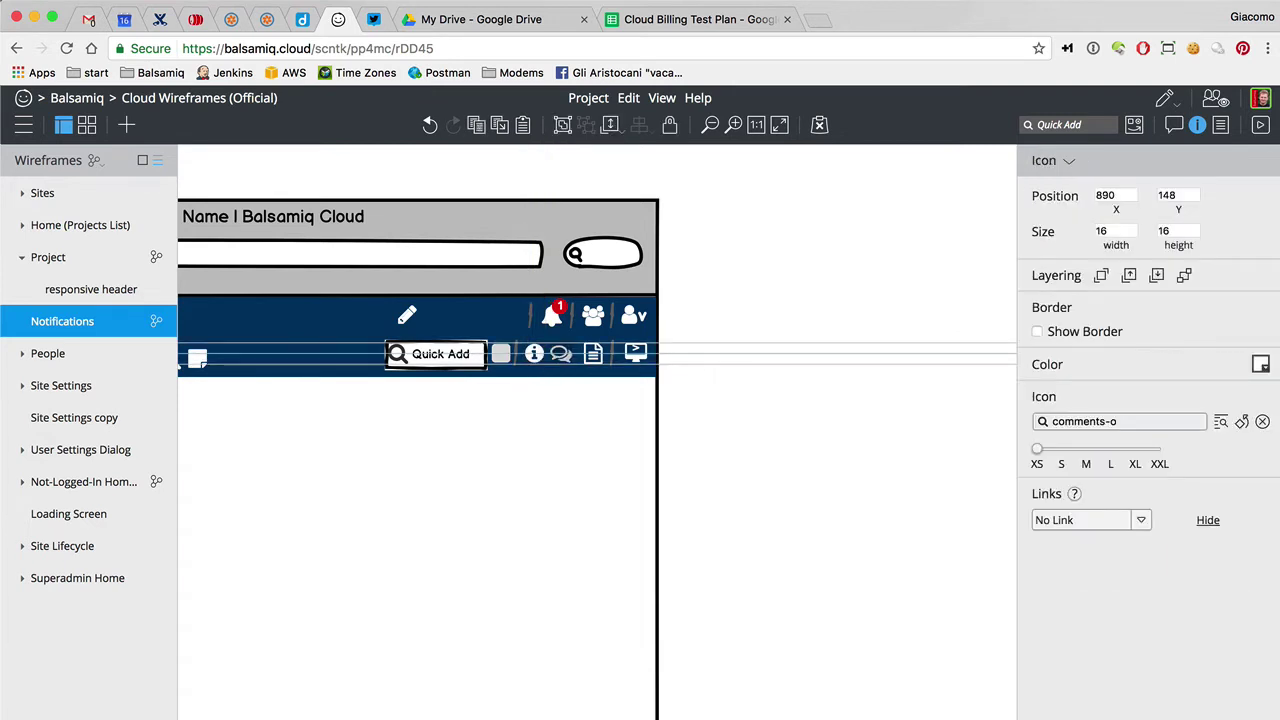
mouse_move(534, 354)
left_mouse_down()
mouse_move(563, 362)
mouse_move(535, 362)
left_mouse_up()
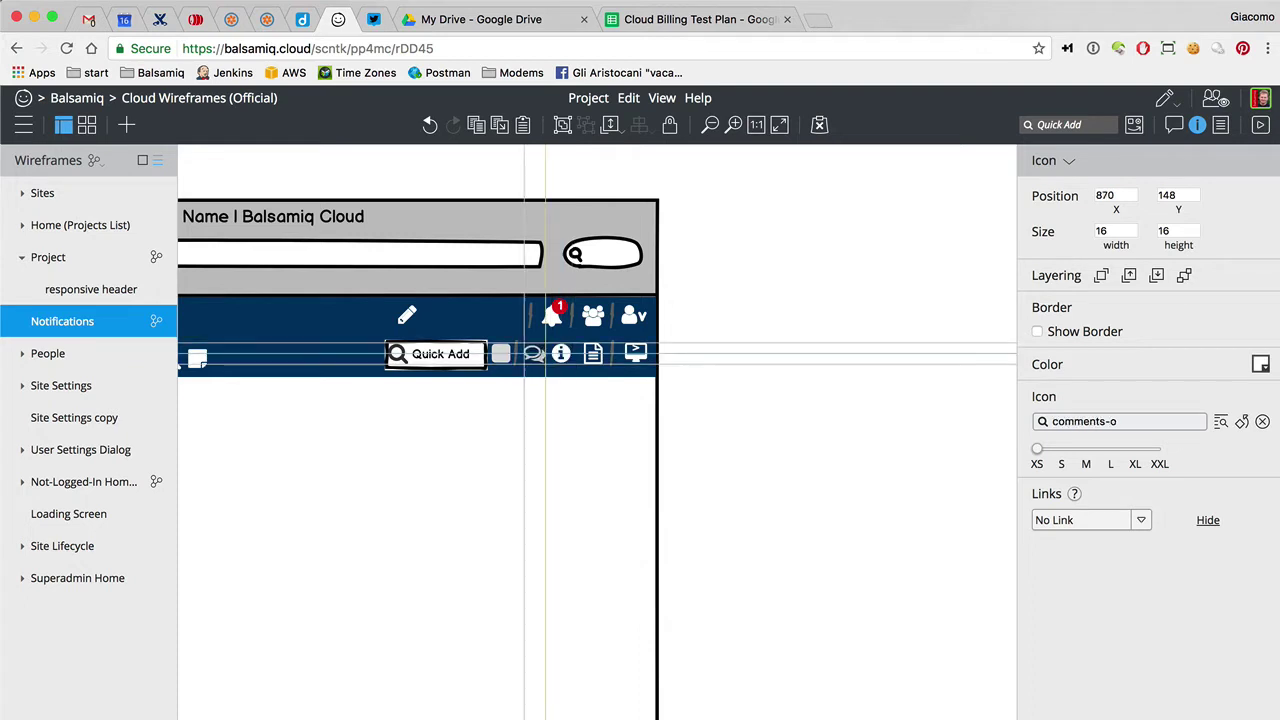
left_click(767, 355)
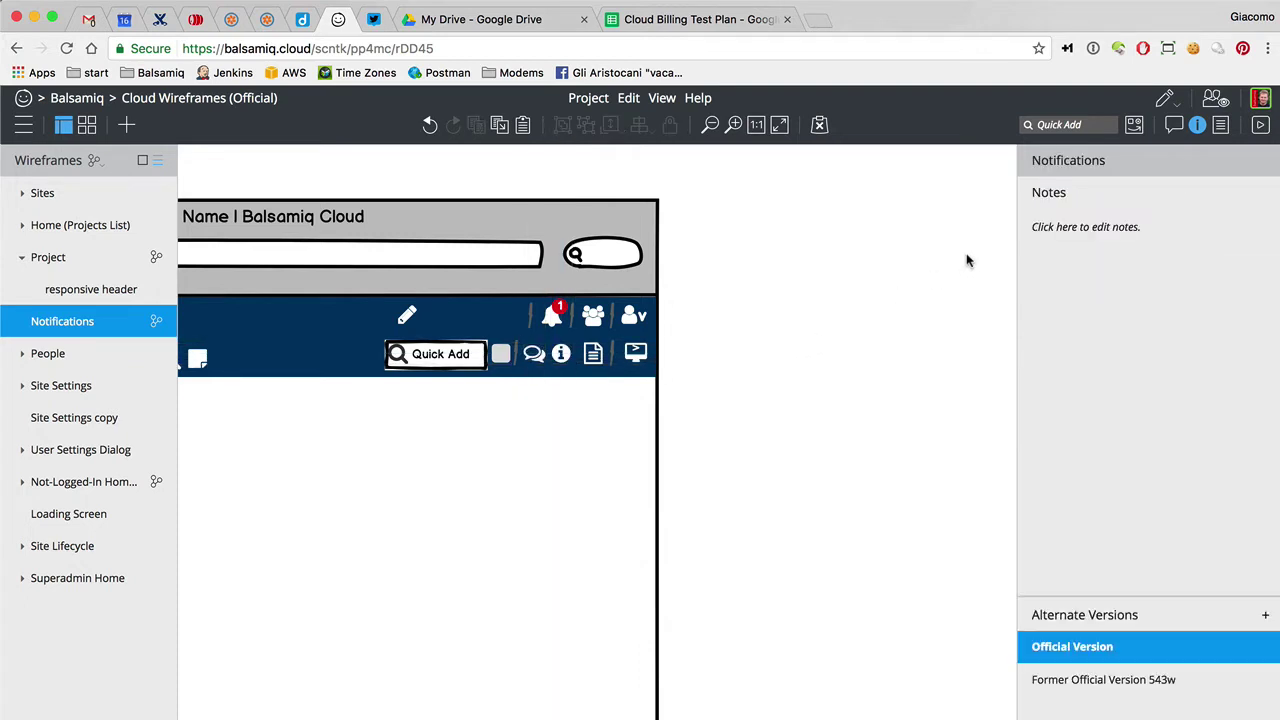
left_click(1174, 124)
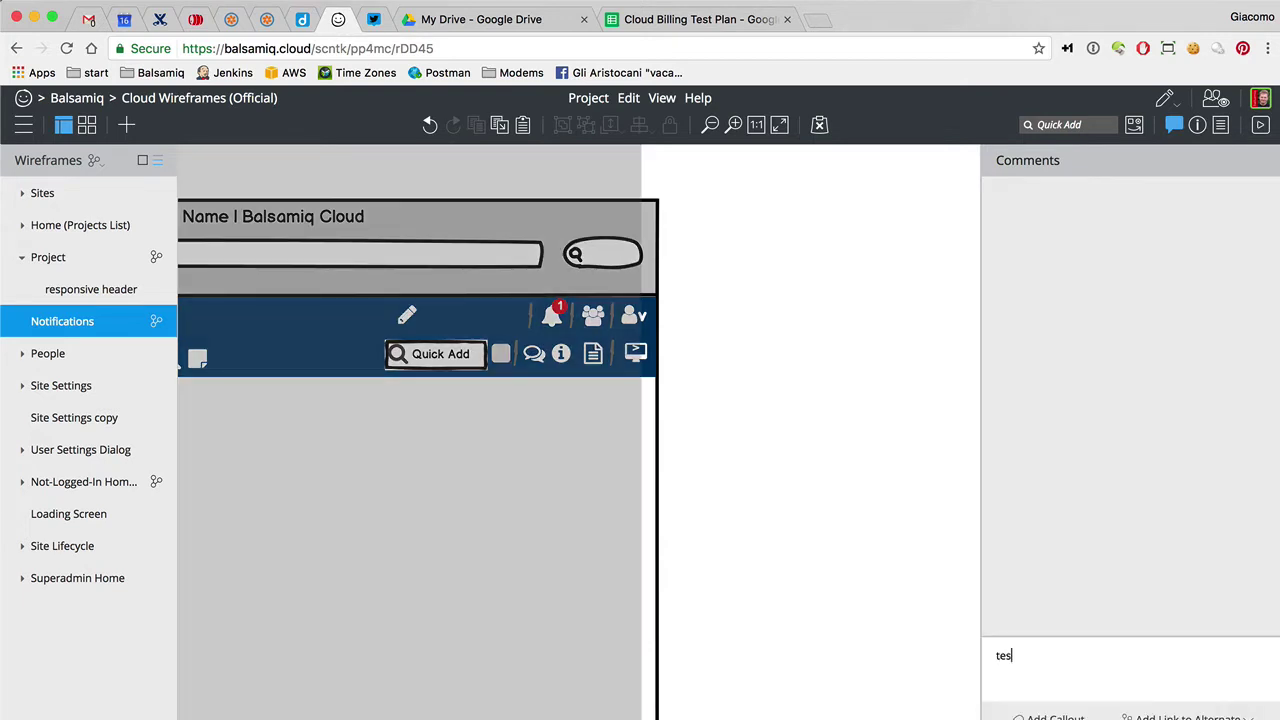
key("Return")
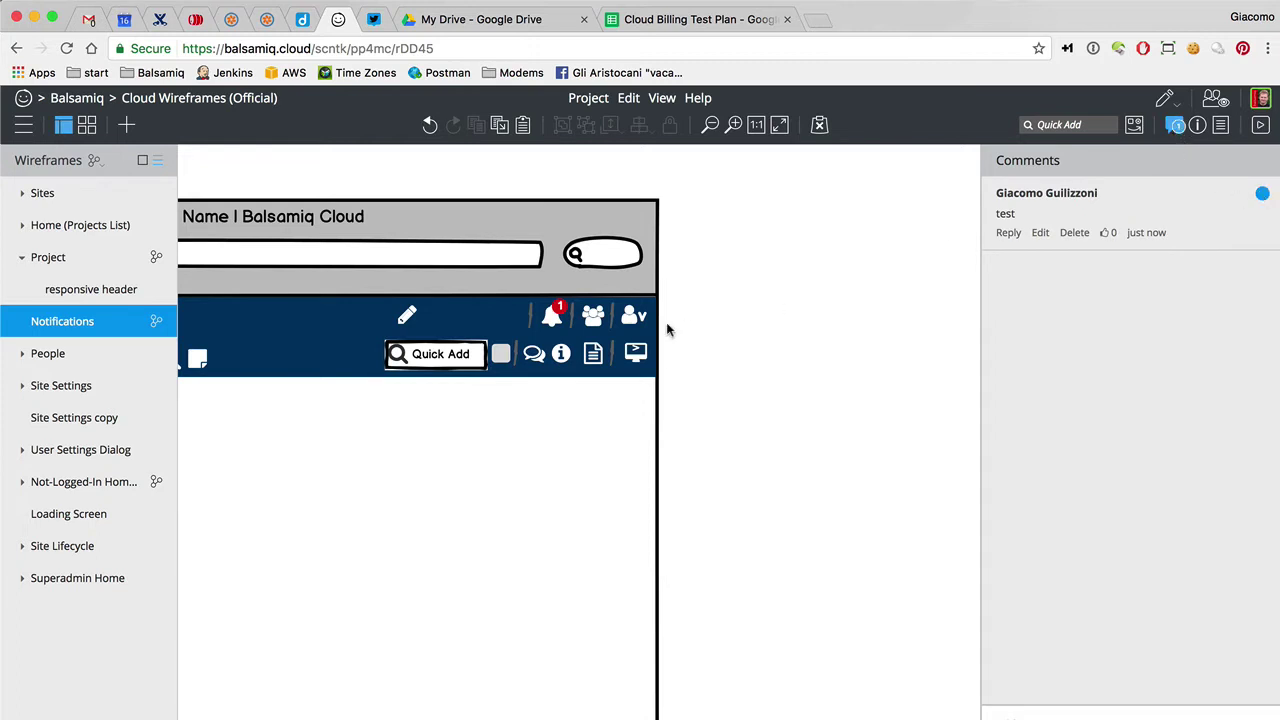
Make the bell badge's fill and border blue, and place a blue badge on the comments icon
left_click(557, 312)
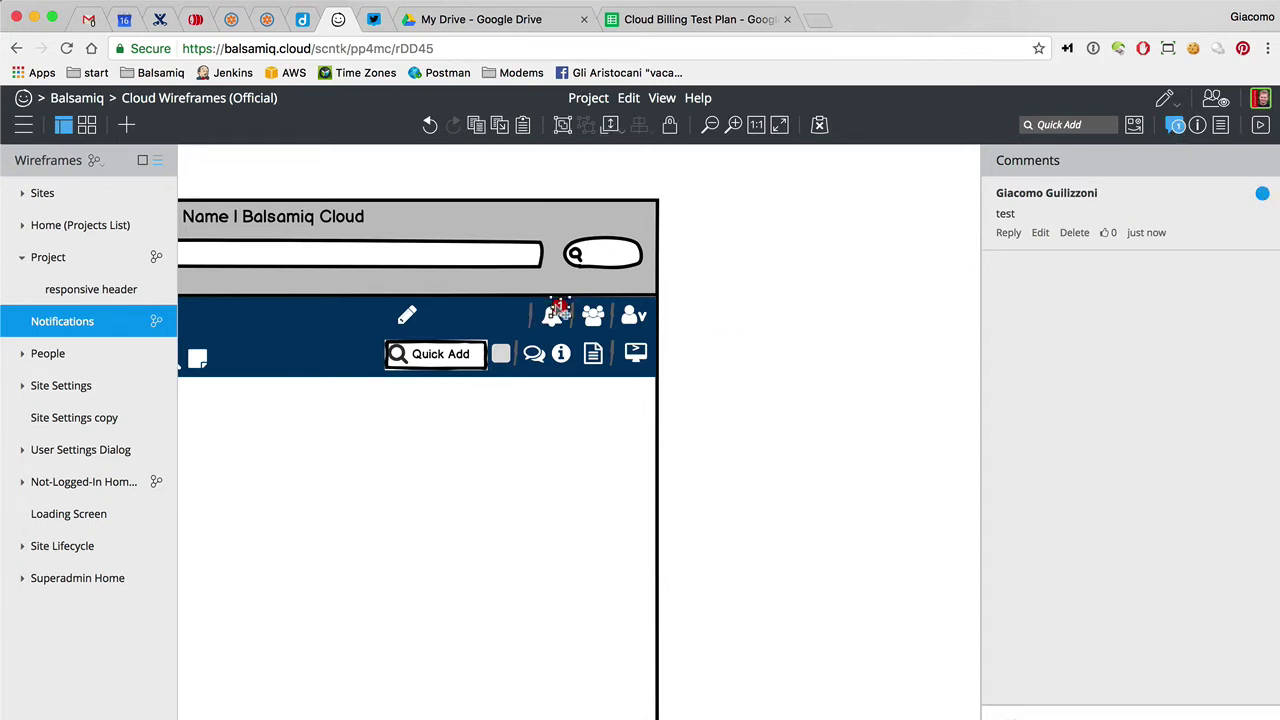
left_click(1197, 124)
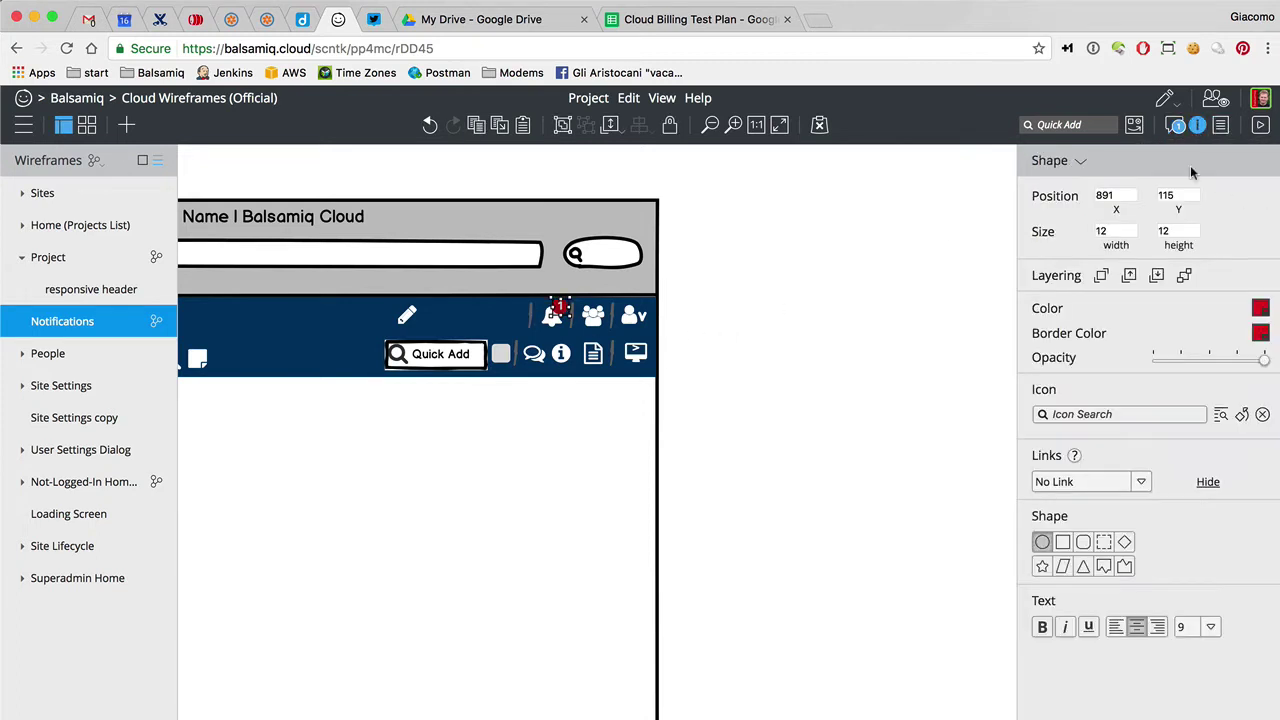
left_click(1261, 309)
left_click(1240, 212)
left_click(1261, 333)
left_click(1238, 230)
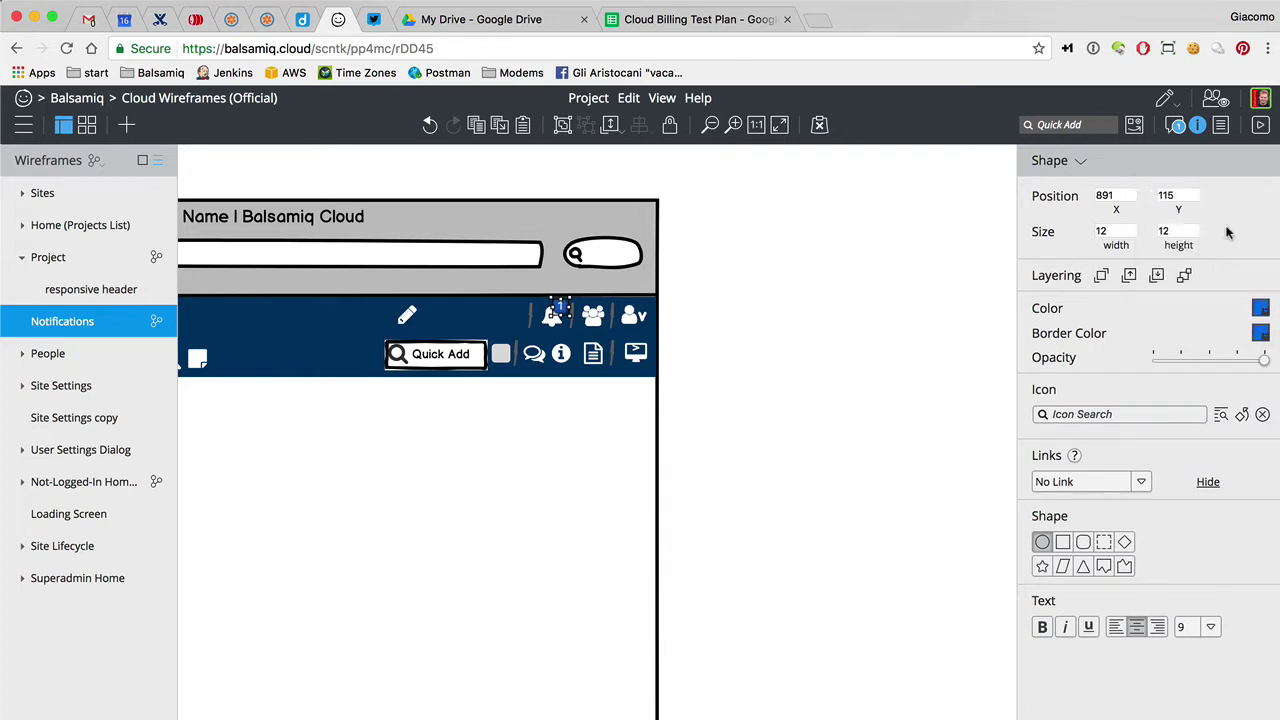
left_click(790, 375)
mouse_move(560, 312)
left_mouse_down()
mouse_move(540, 360)
mouse_move(563, 352)
mouse_move(567, 323)
left_mouse_up()
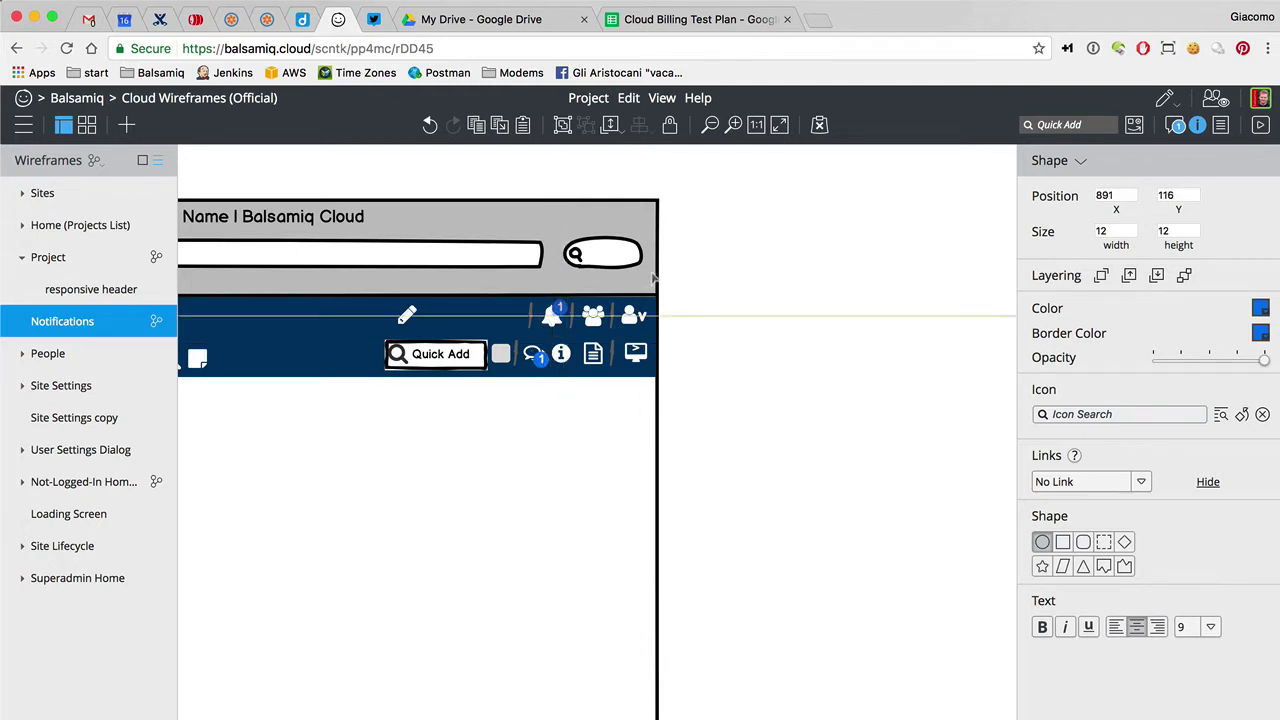
Add a Text block right of the wireframe beginning 'All edits (new wireframes, edits to existing, deletions, comments, likes, alternates'
left_click(745, 314)
type("/")
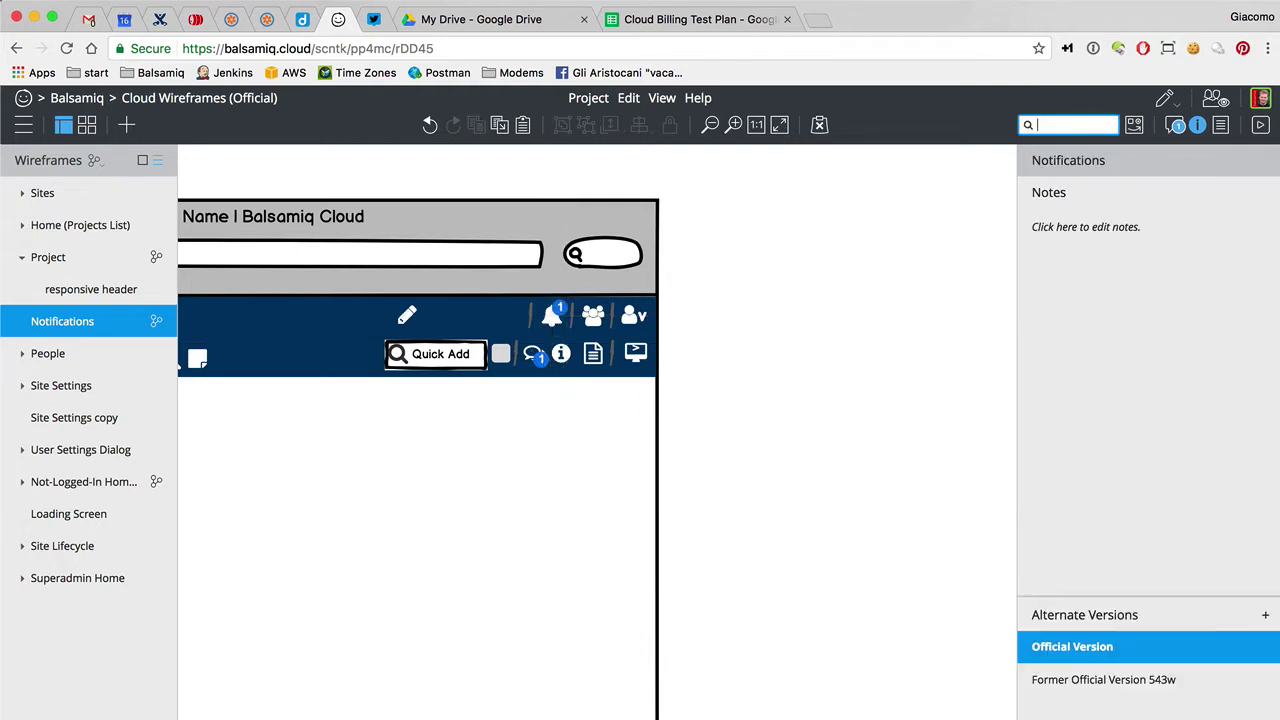
type("text")
key("Return")
left_click_drag(505, 245, 1023, 383)
key("Return")
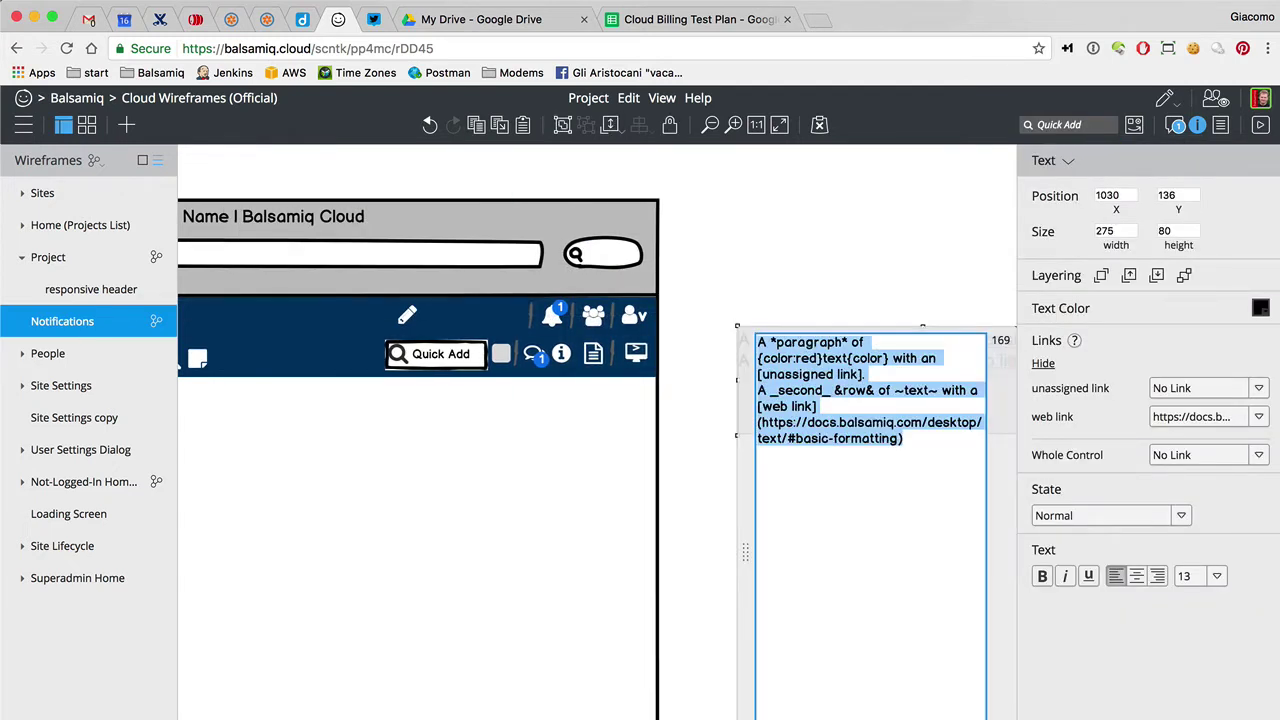
type("All edits (")
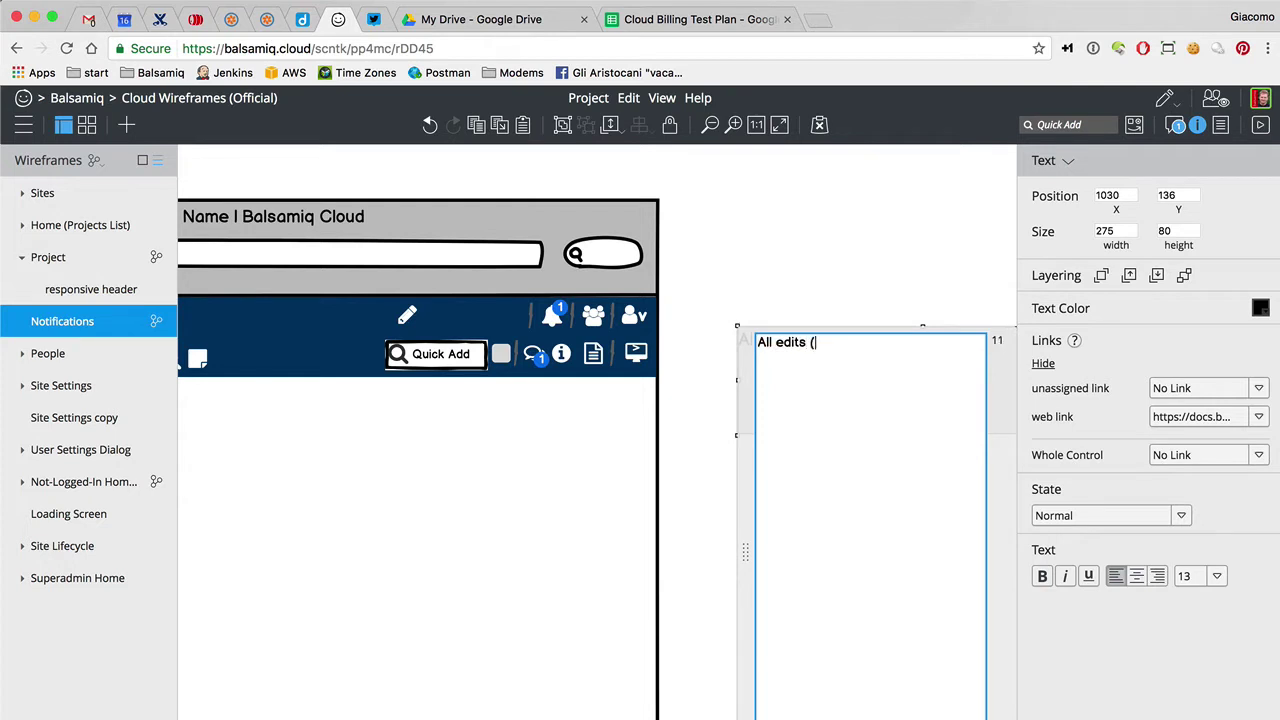
type("new wireframes, edits to exi")
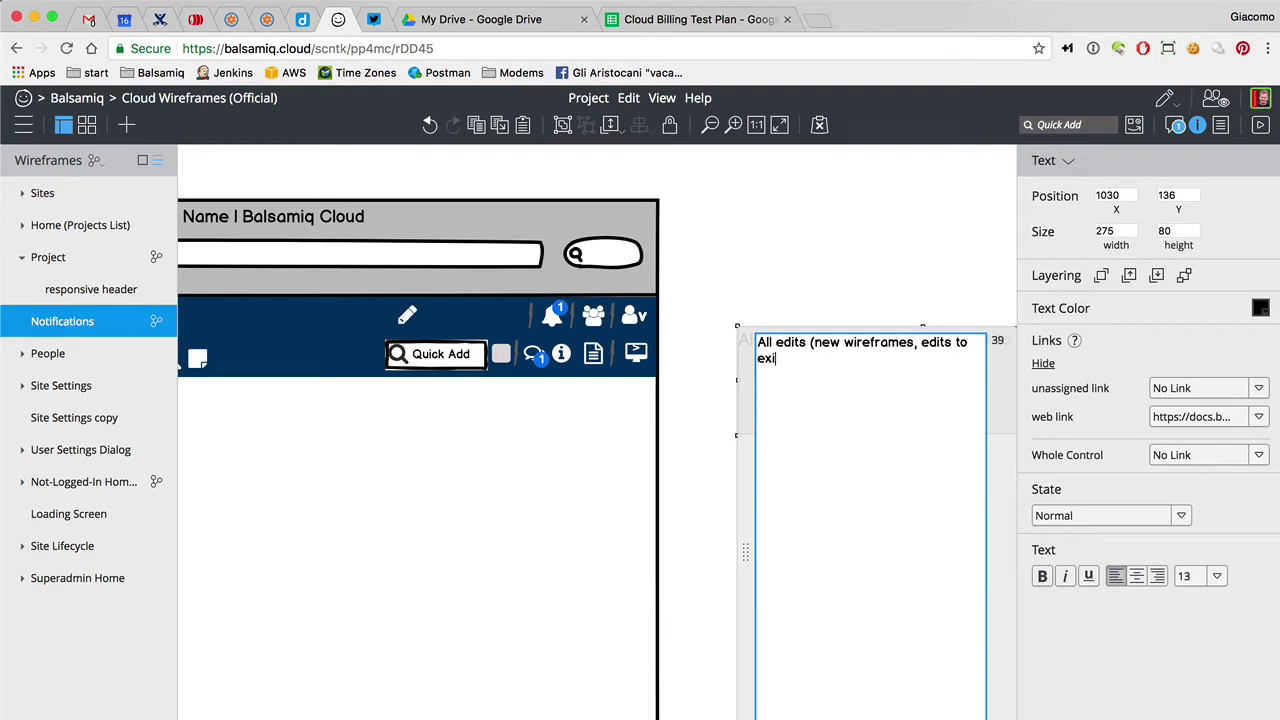
type("sting, deletions")
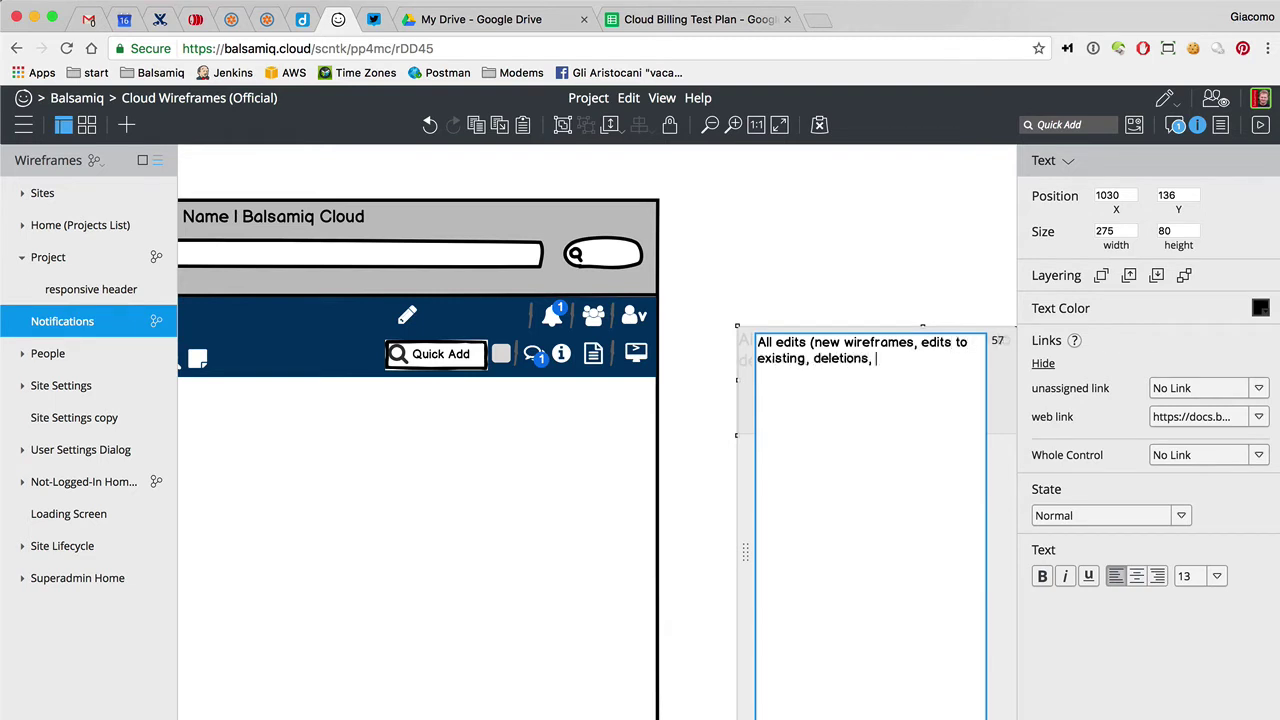
type(", comments, likes, alternates")
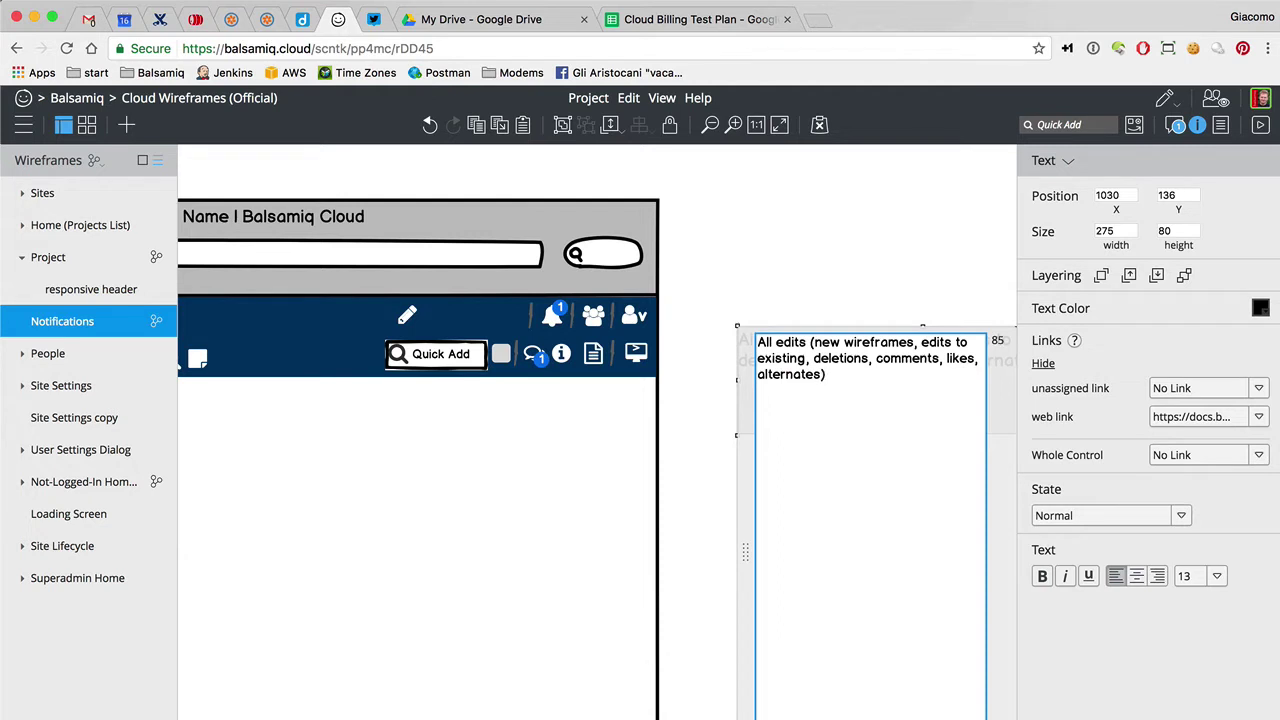
Extend the list with ', people added or removed', an 'Ony @-messages, likes or replies' bullet and a Nothing bullet
double_click(790, 342)
left_click(822, 376)
type(", people ")
type("added or remove")
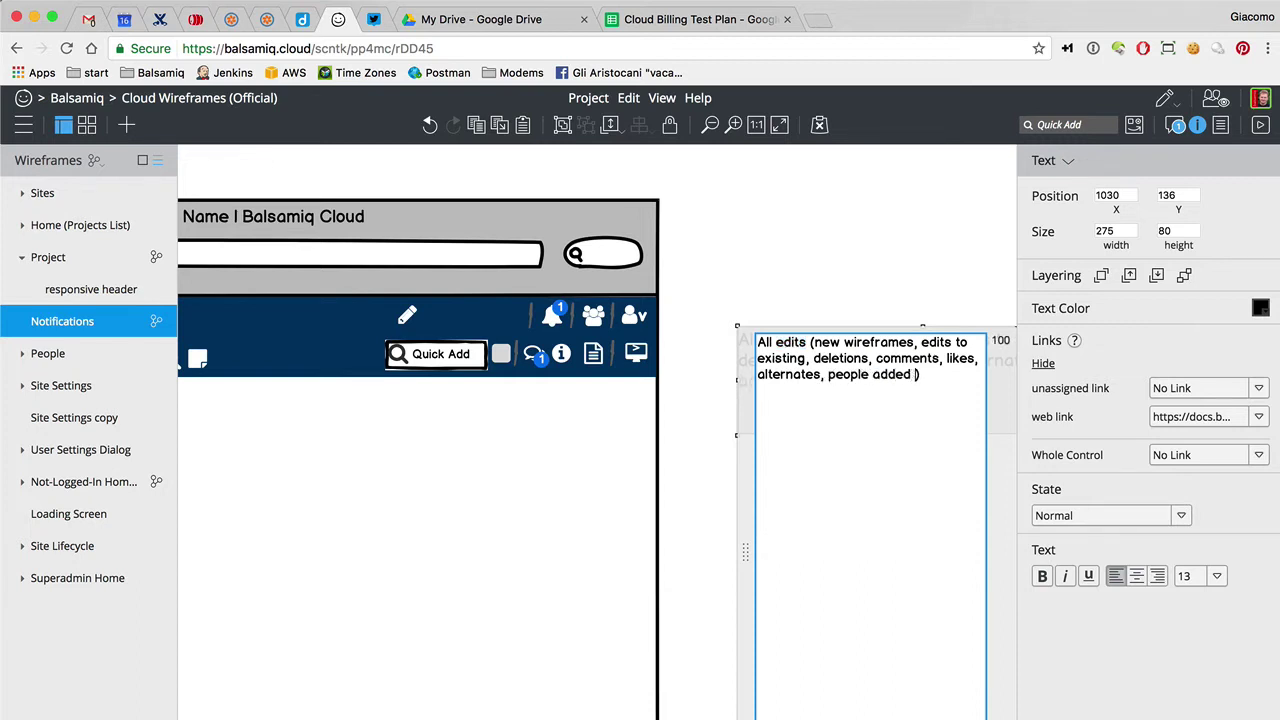
type("d")
type("* ")
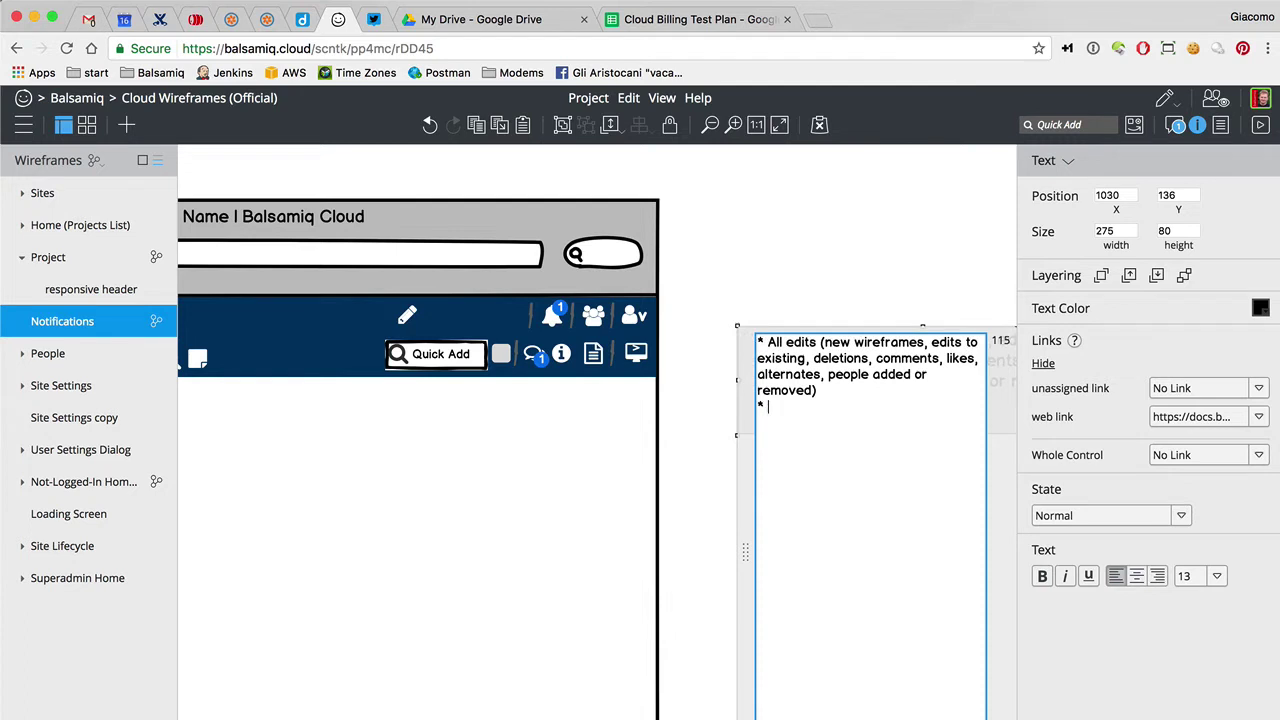
type(" Ony @-messages, likes or replies to your comm")
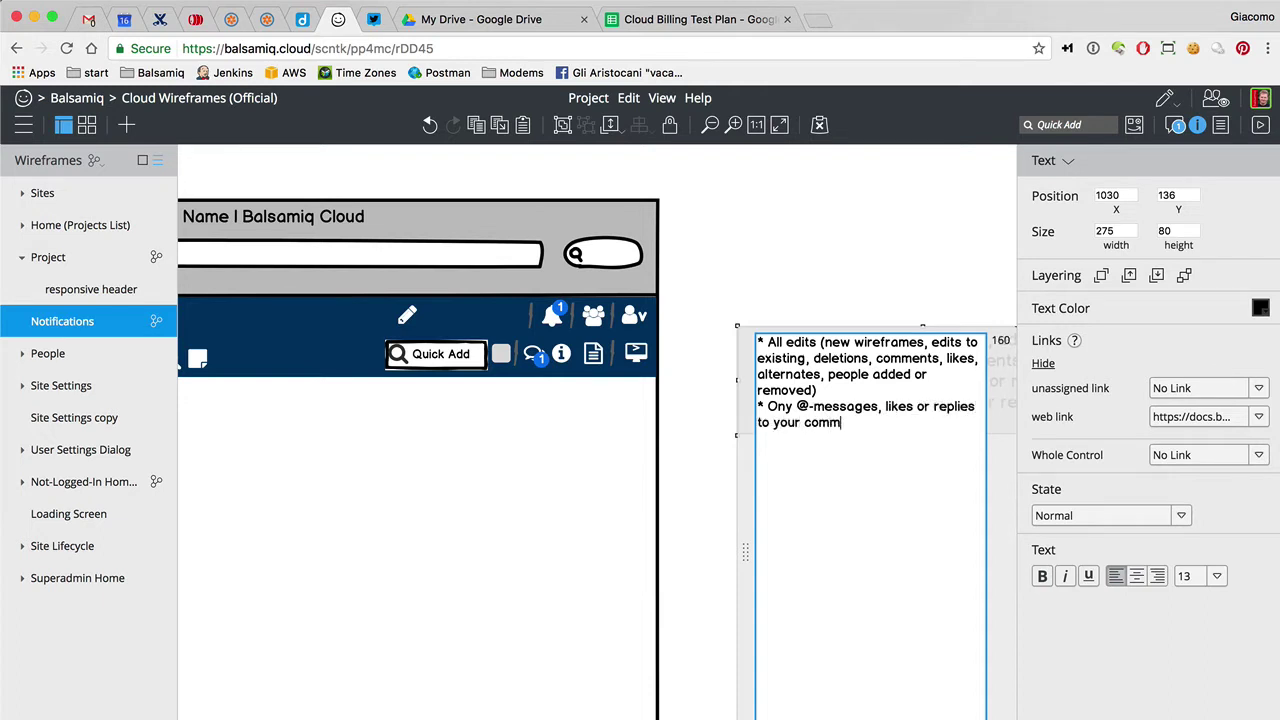
type("ents")
type("* Nothing")
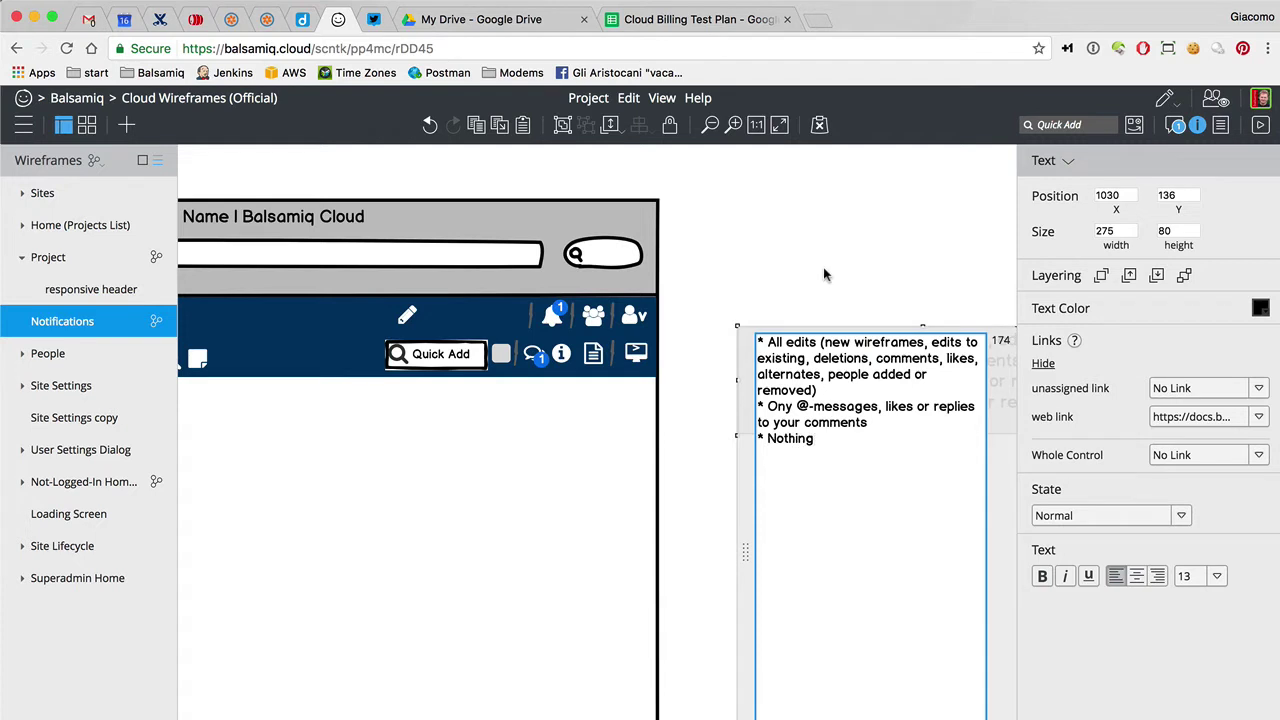
left_click(826, 288)
Make the text block taller so all three notification options show
left_click(797, 401)
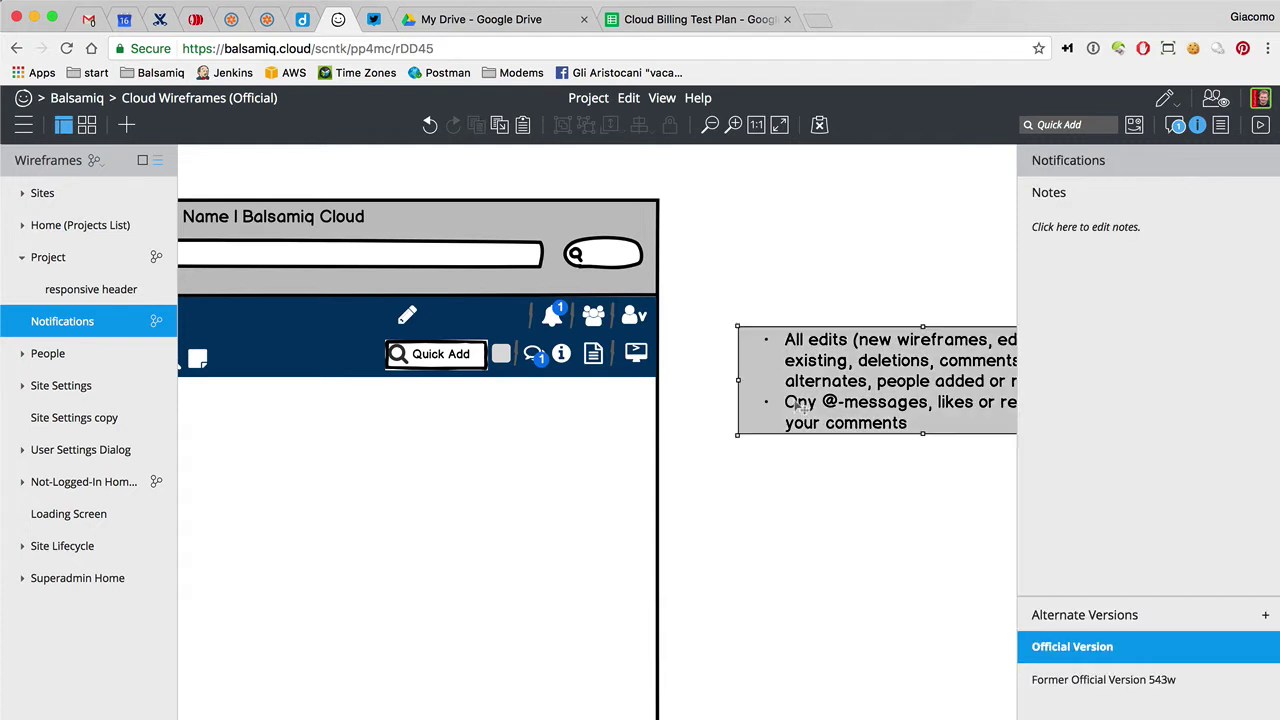
left_click(921, 440)
left_click(918, 424)
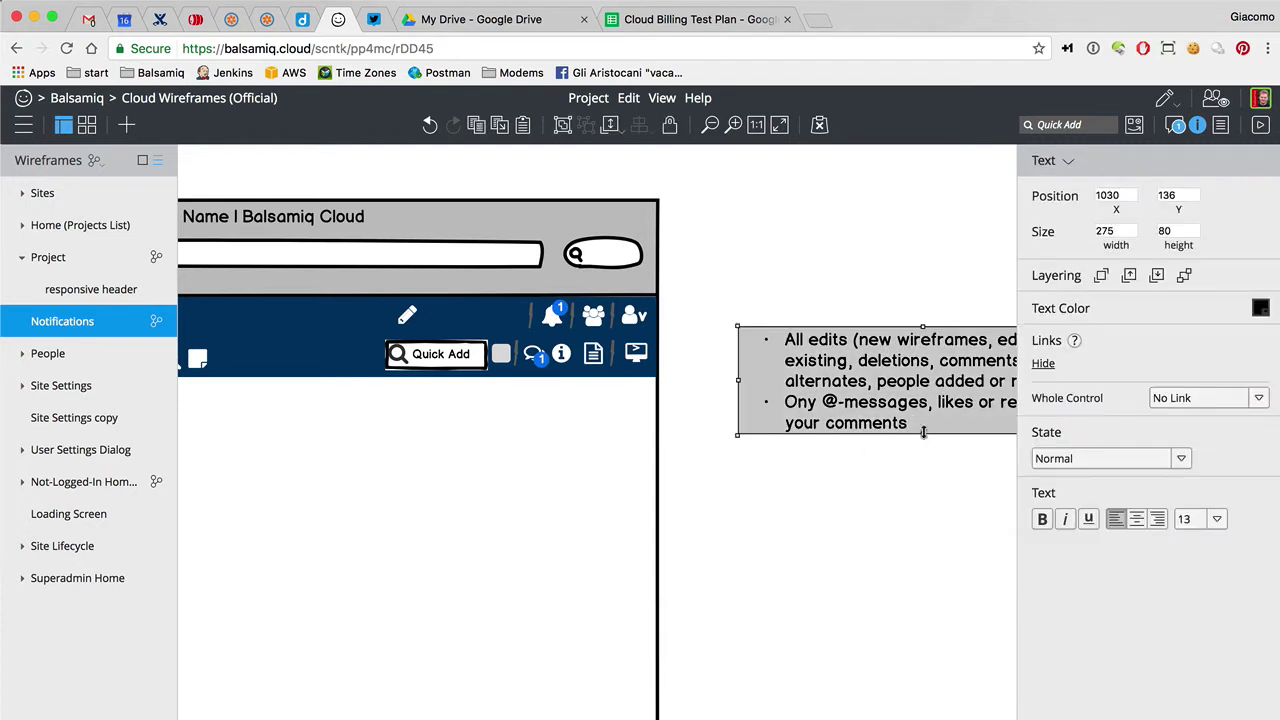
left_click_drag(922, 436, 921, 480)
left_click(851, 529)
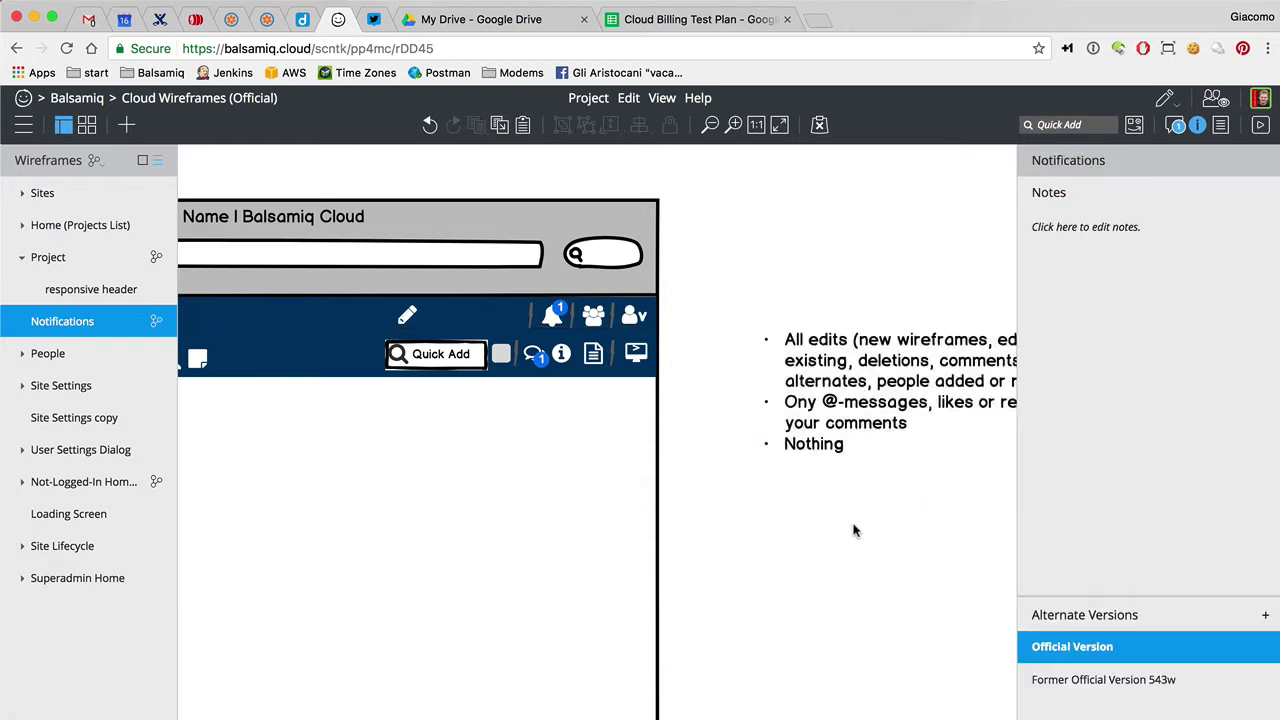
scroll(853, 531, "right", 4)
scroll(853, 530, "right", 1)
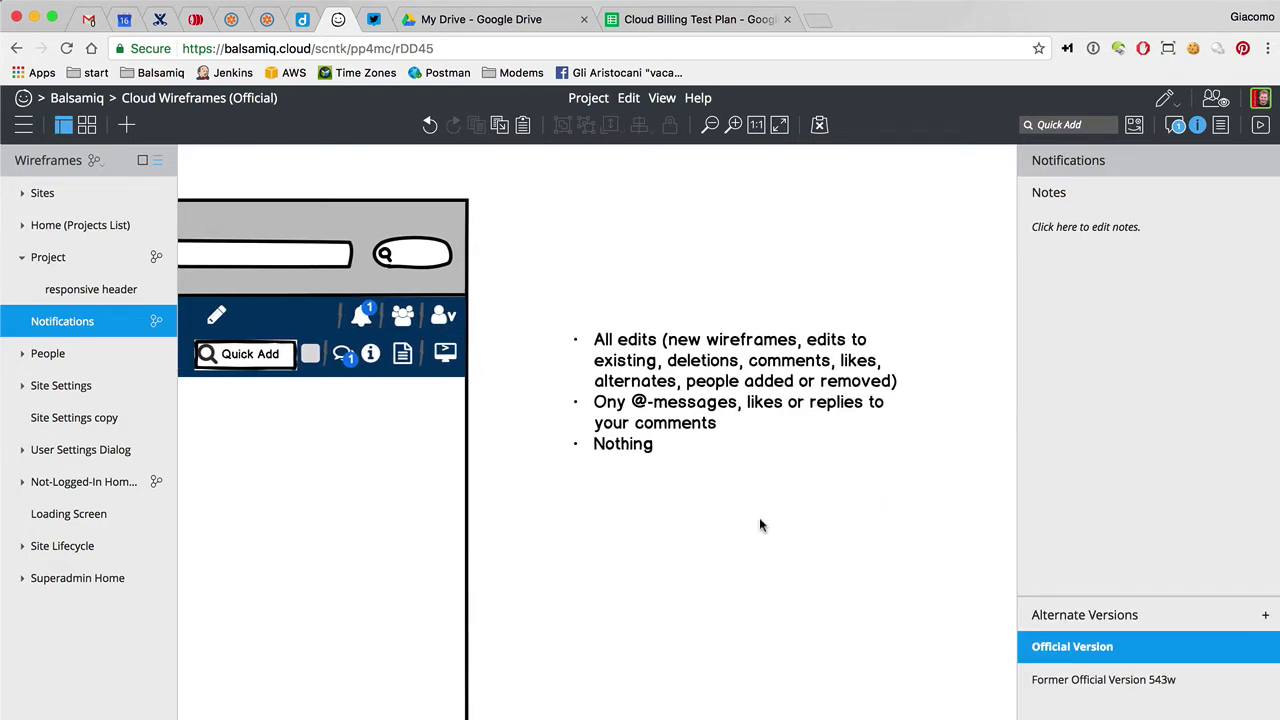
key("ctrl+slash")
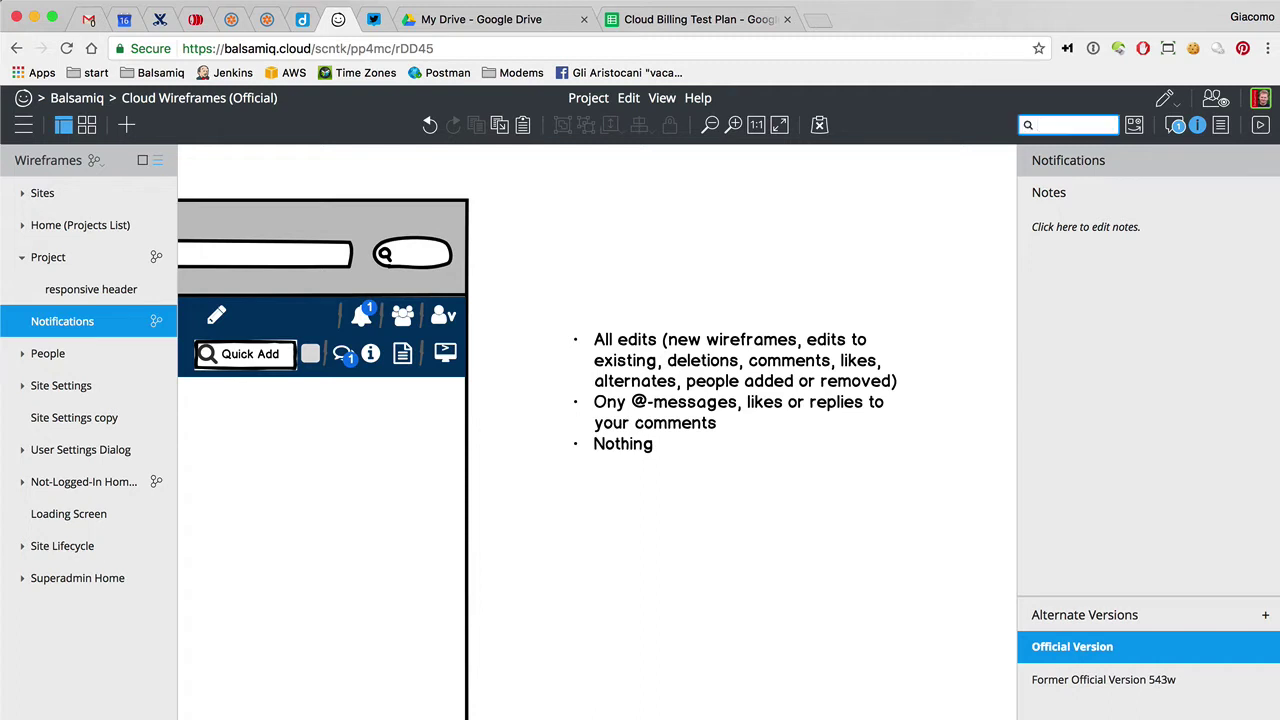
Add a Button Bar labelled 'Dialy Digest, Right Away' below the options list
type("but")
key("Down")
key("Return")
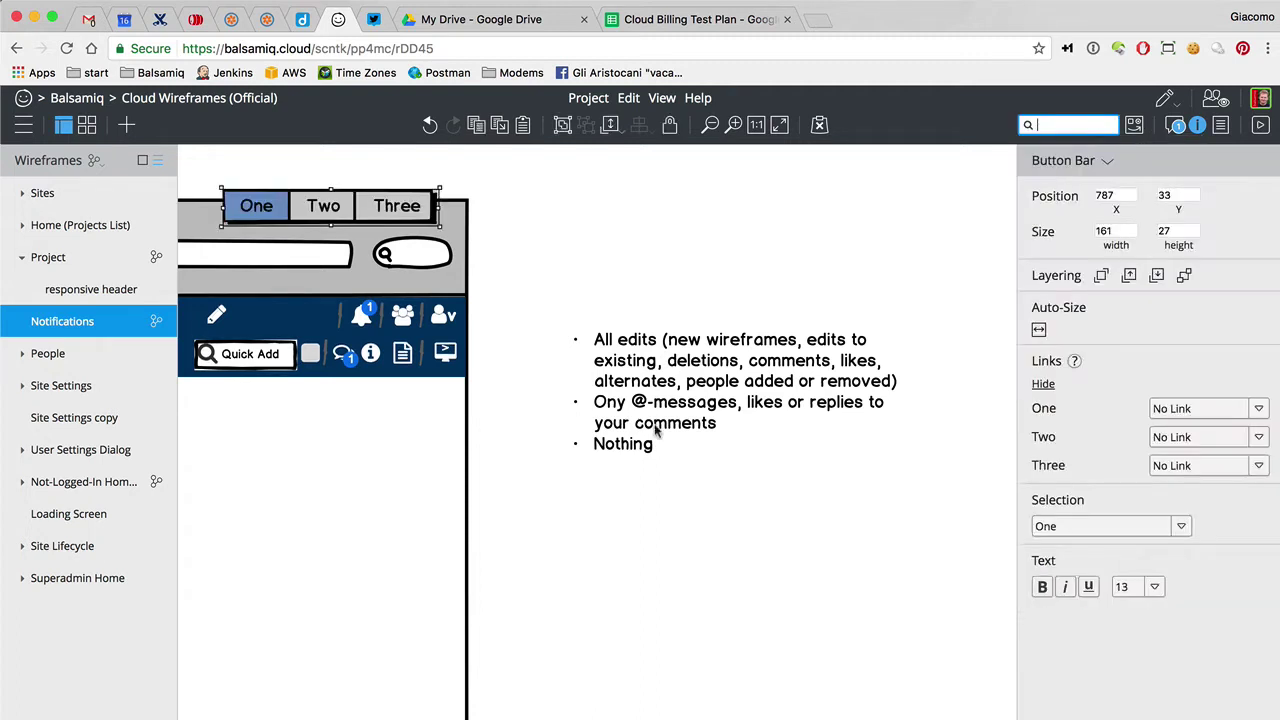
key("Return")
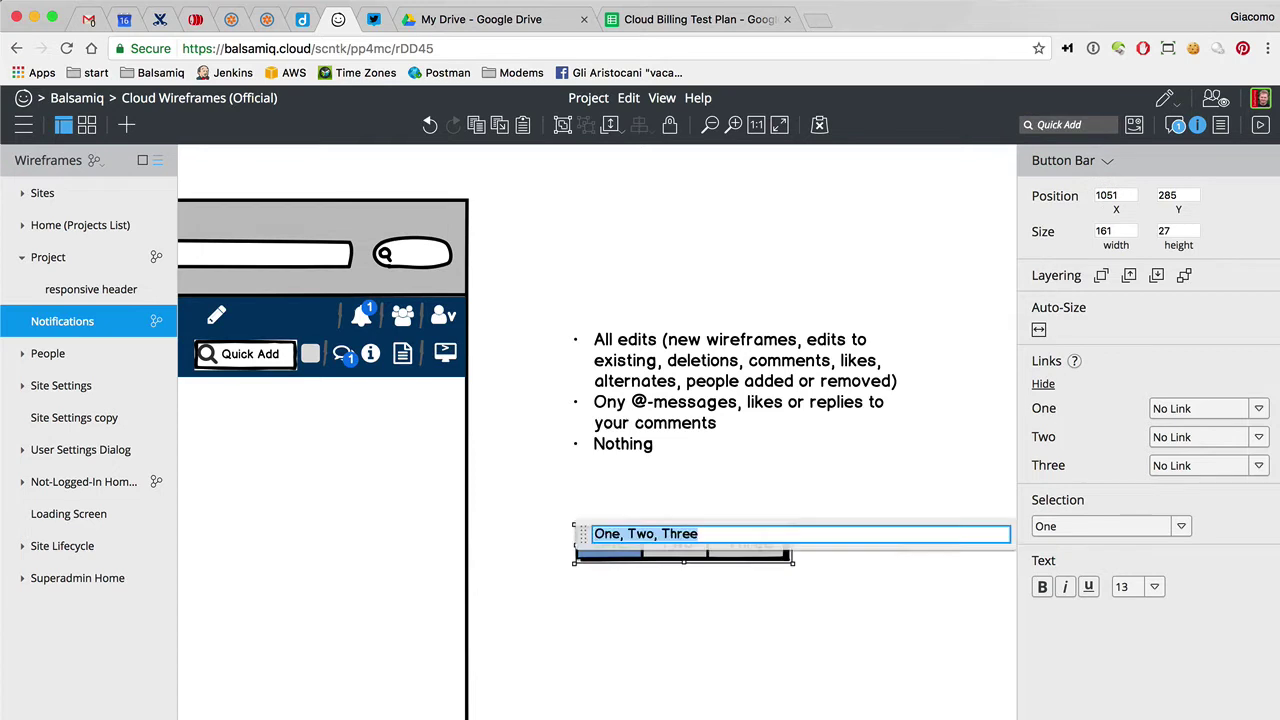
type("Dialy Digest, ")
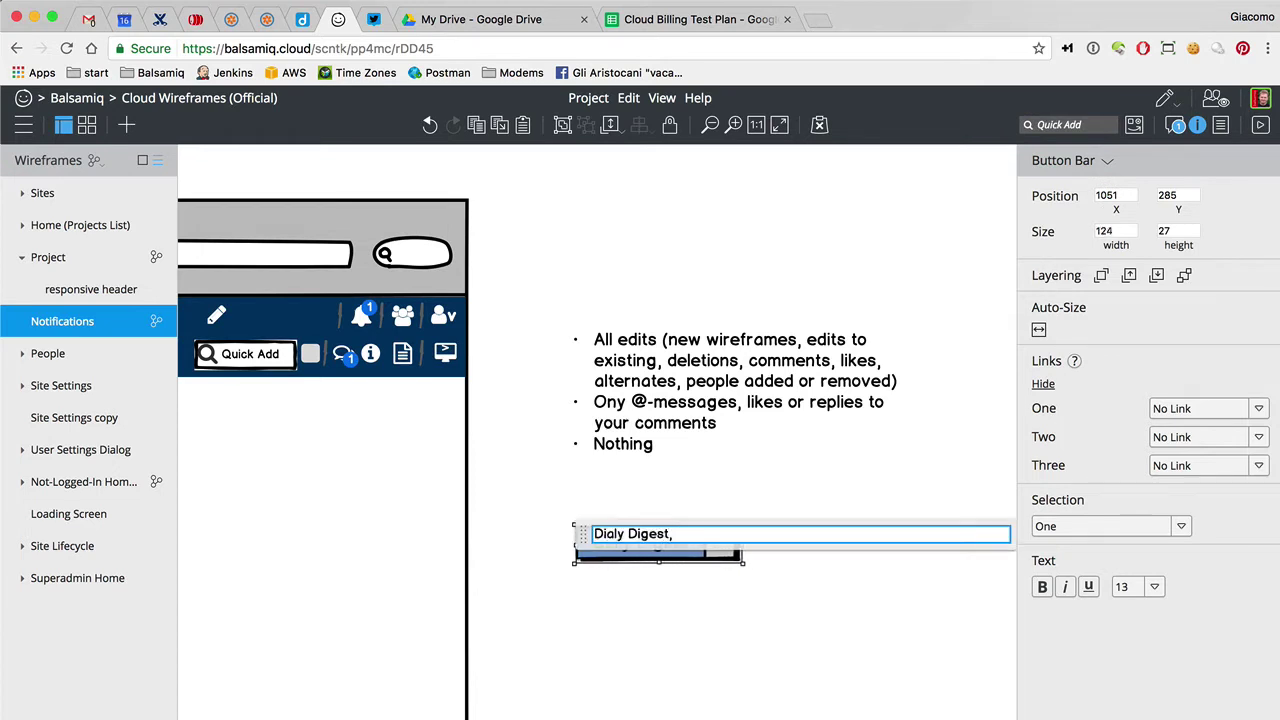
type("Right")
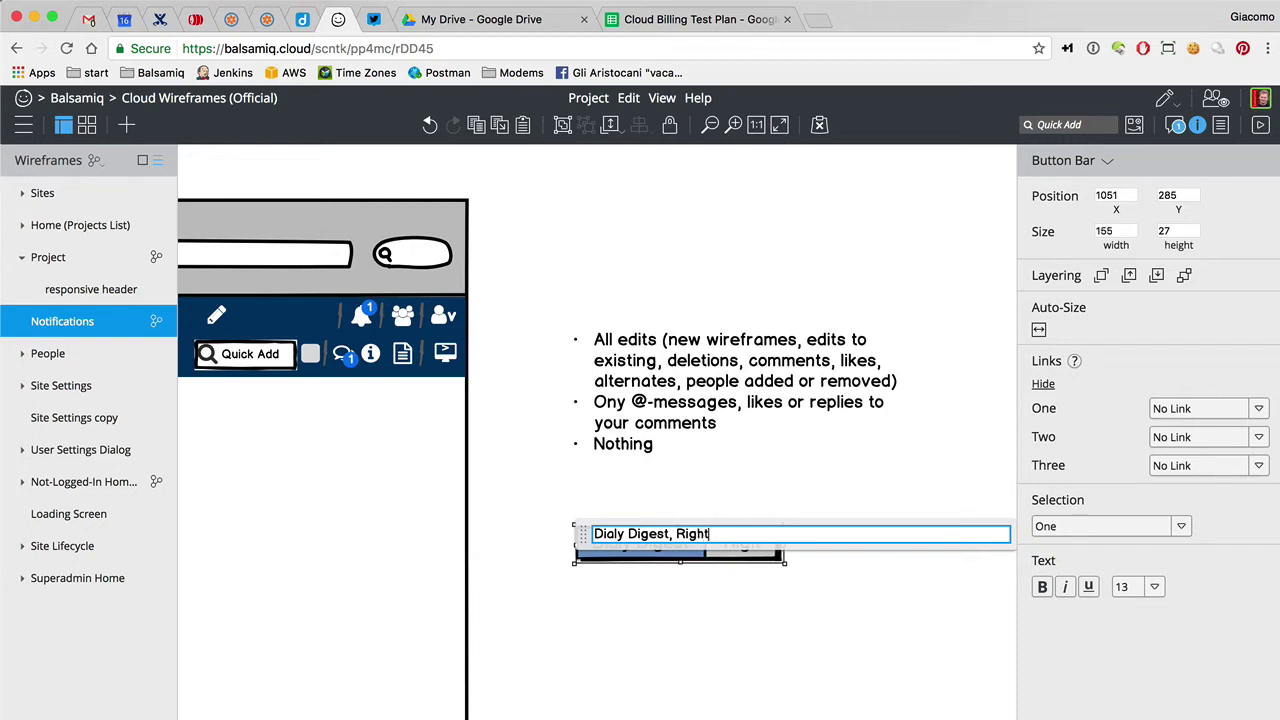
type(" Away")
left_click(652, 628)
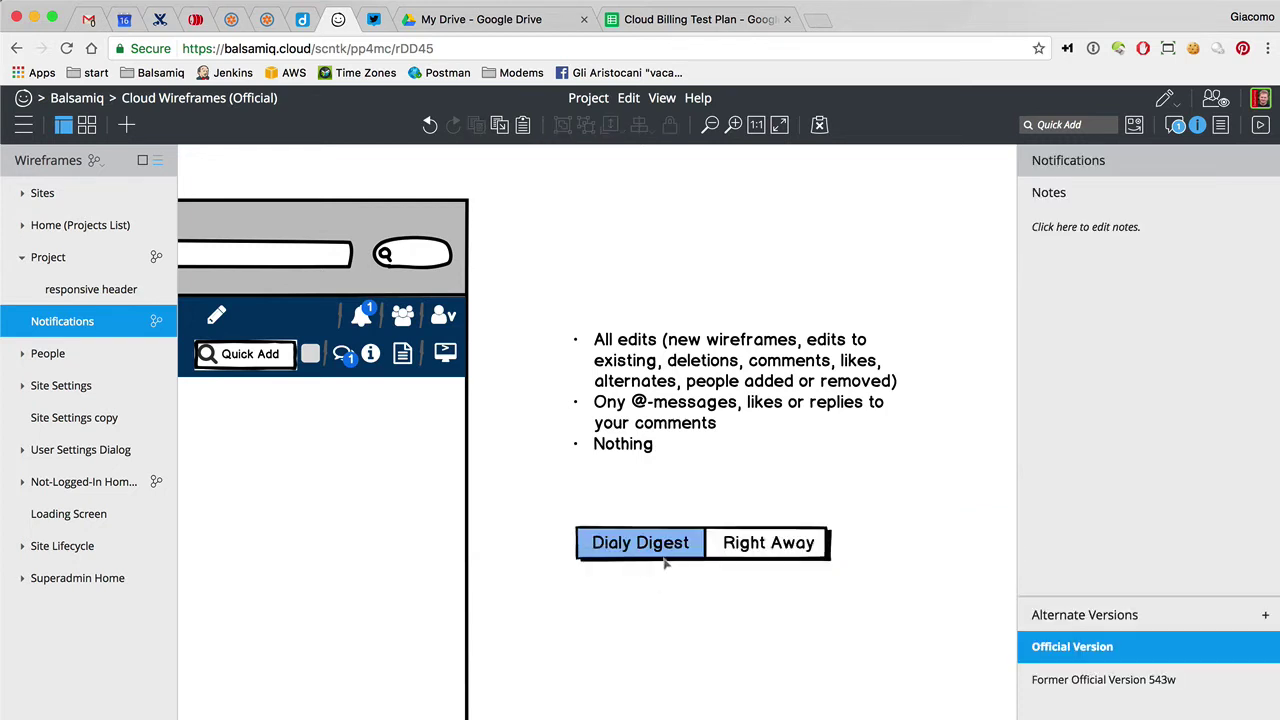
left_click_drag(665, 564, 737, 530)
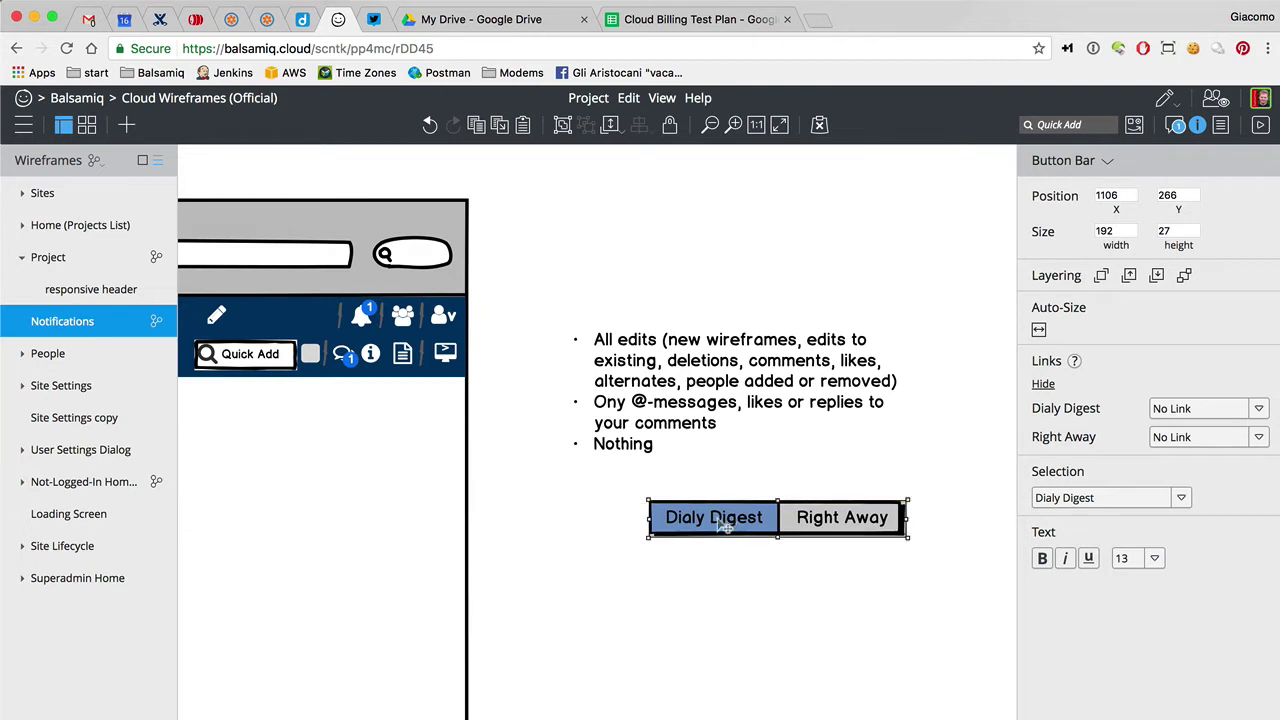
Widen the bulleted text block and move the Dialy Digest/Right Away bar beside it
scroll(724, 527, "right", 5)
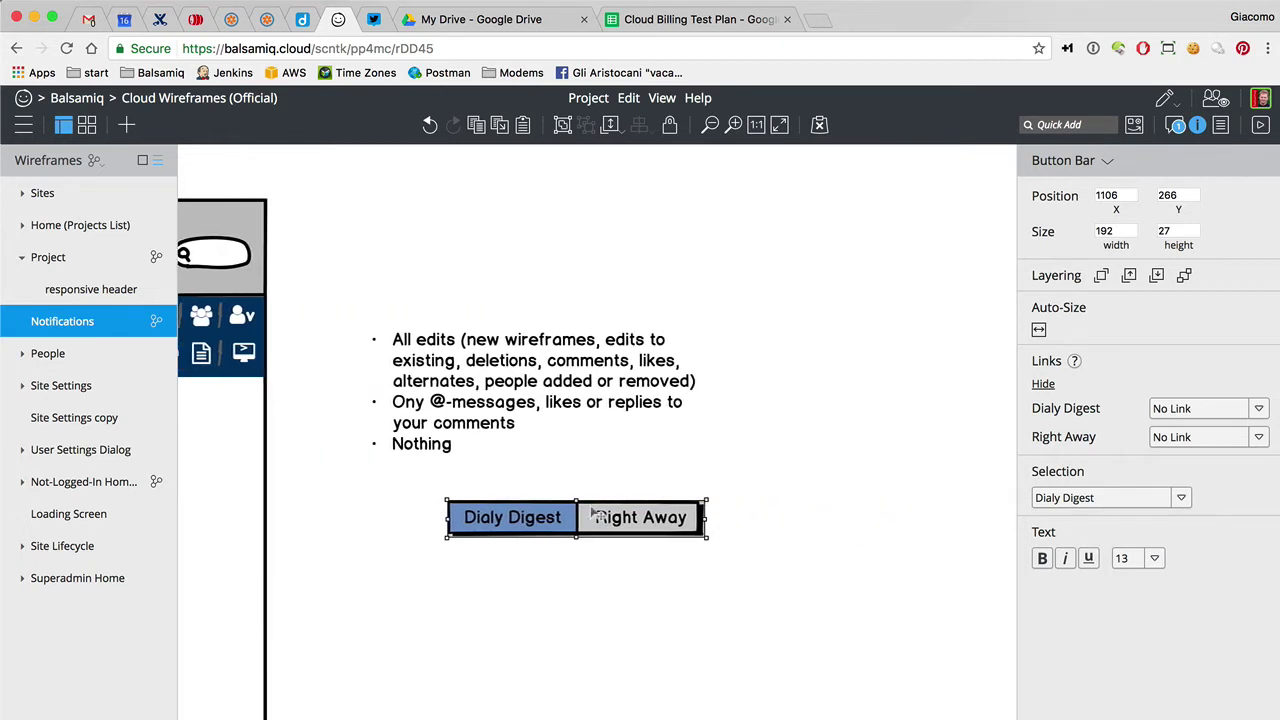
left_click(533, 428)
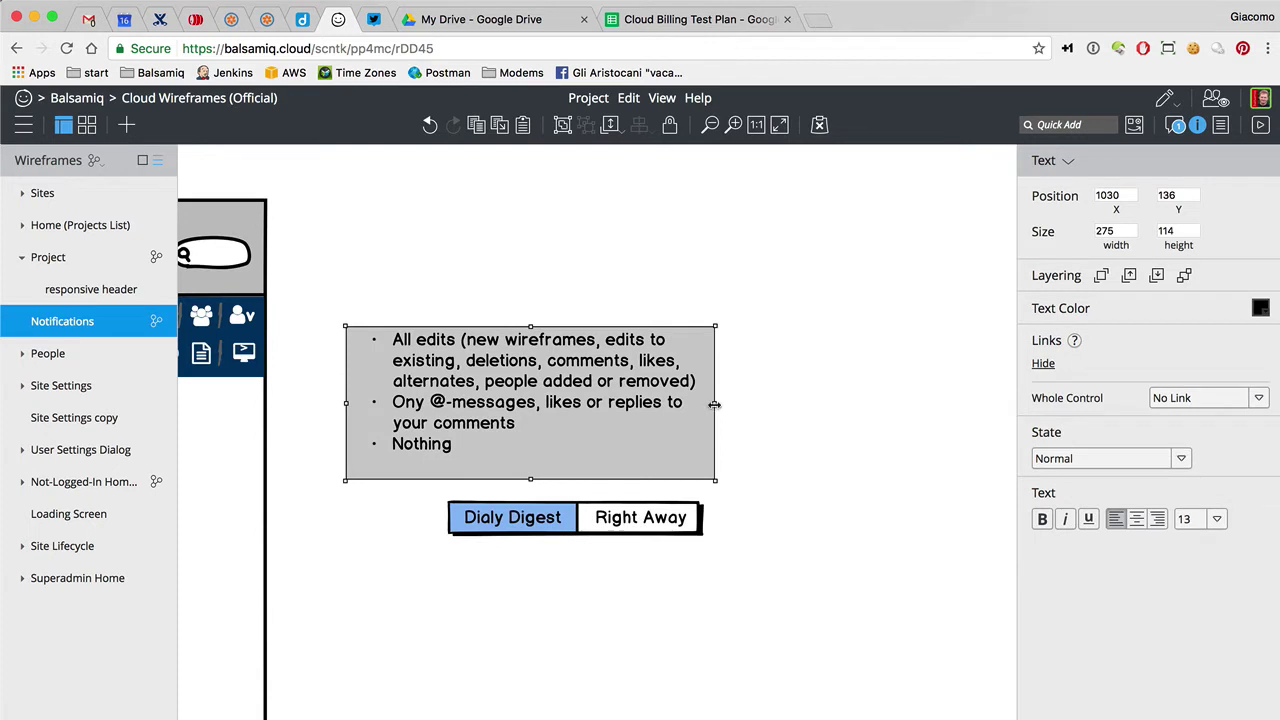
left_click_drag(714, 404, 777, 404)
left_click_drag(530, 519, 894, 418)
Set the lower button bar's selected option to Right Away
left_click(1124, 498)
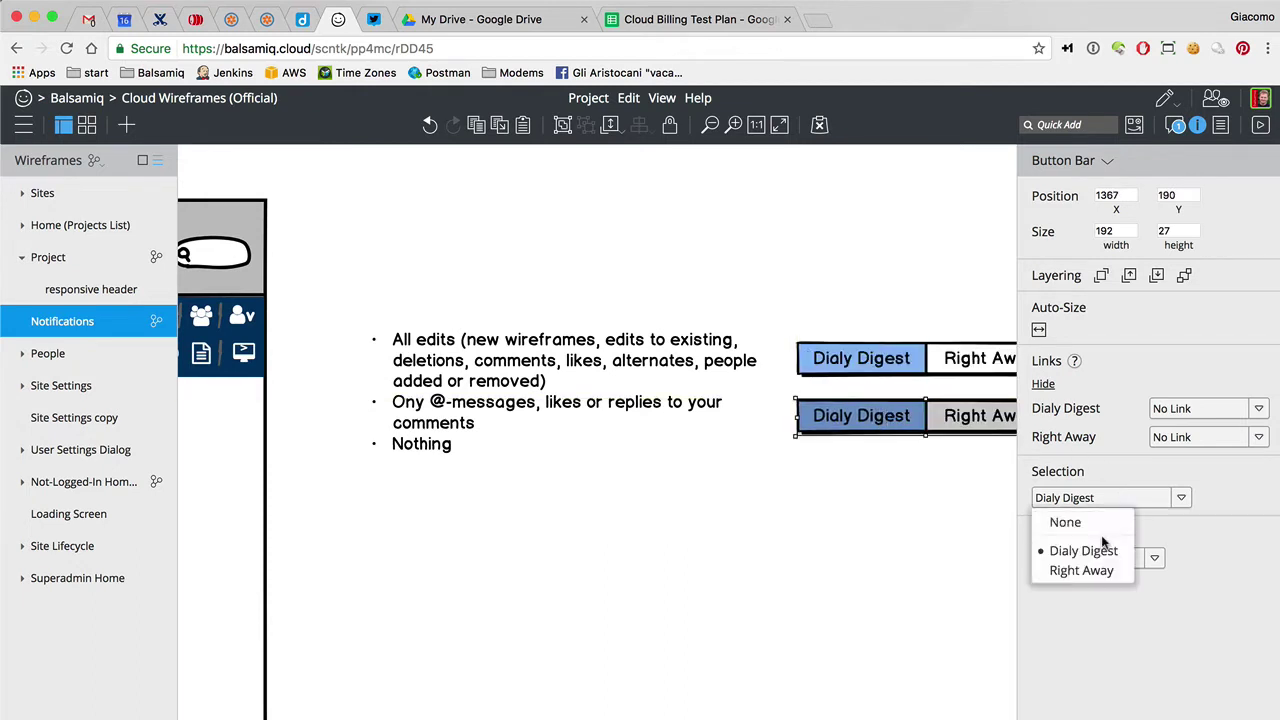
left_click(1096, 570)
left_click(1043, 384)
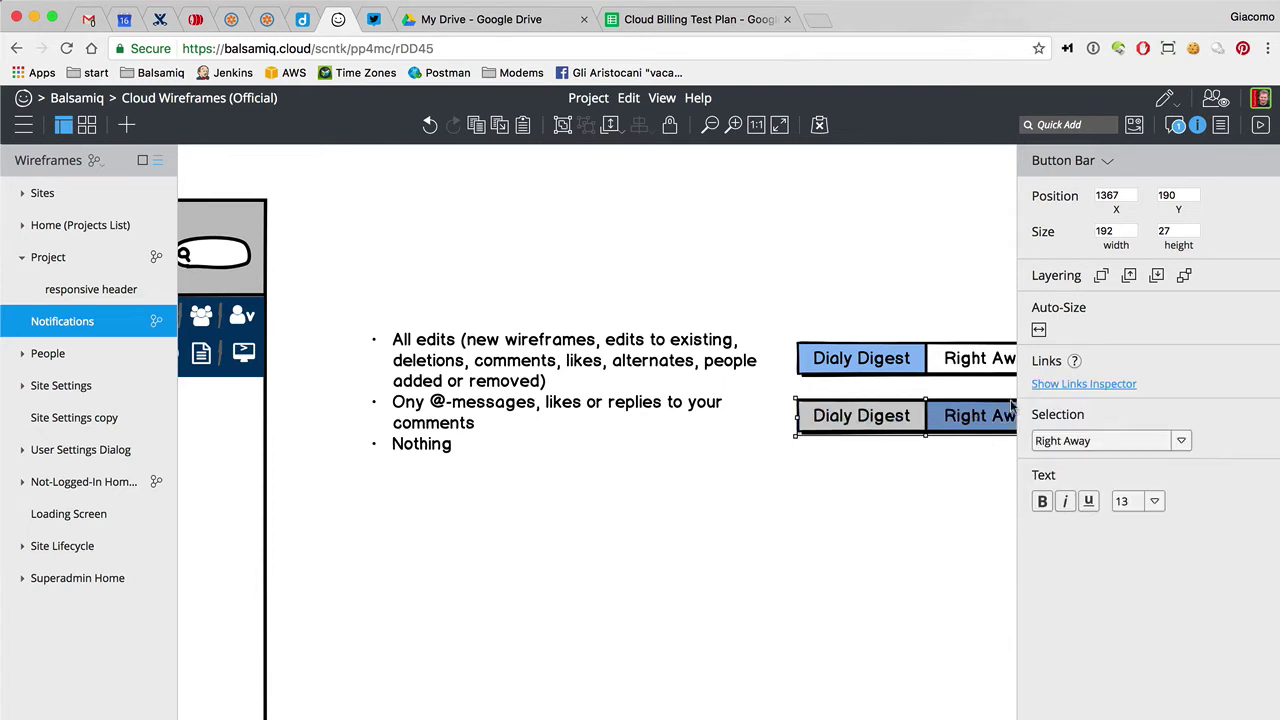
left_click(858, 532)
scroll(858, 532, "right", 3)
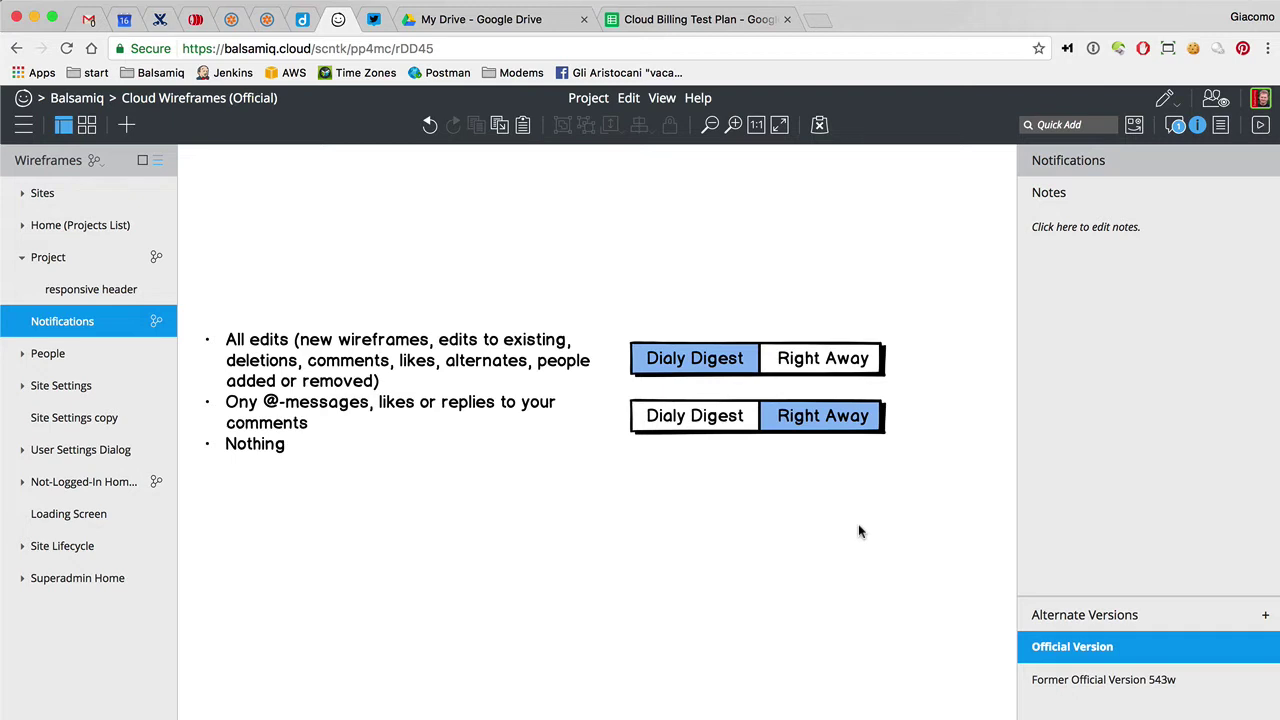
Add a Never option to the upper toggle bar's labels
left_click(513, 373)
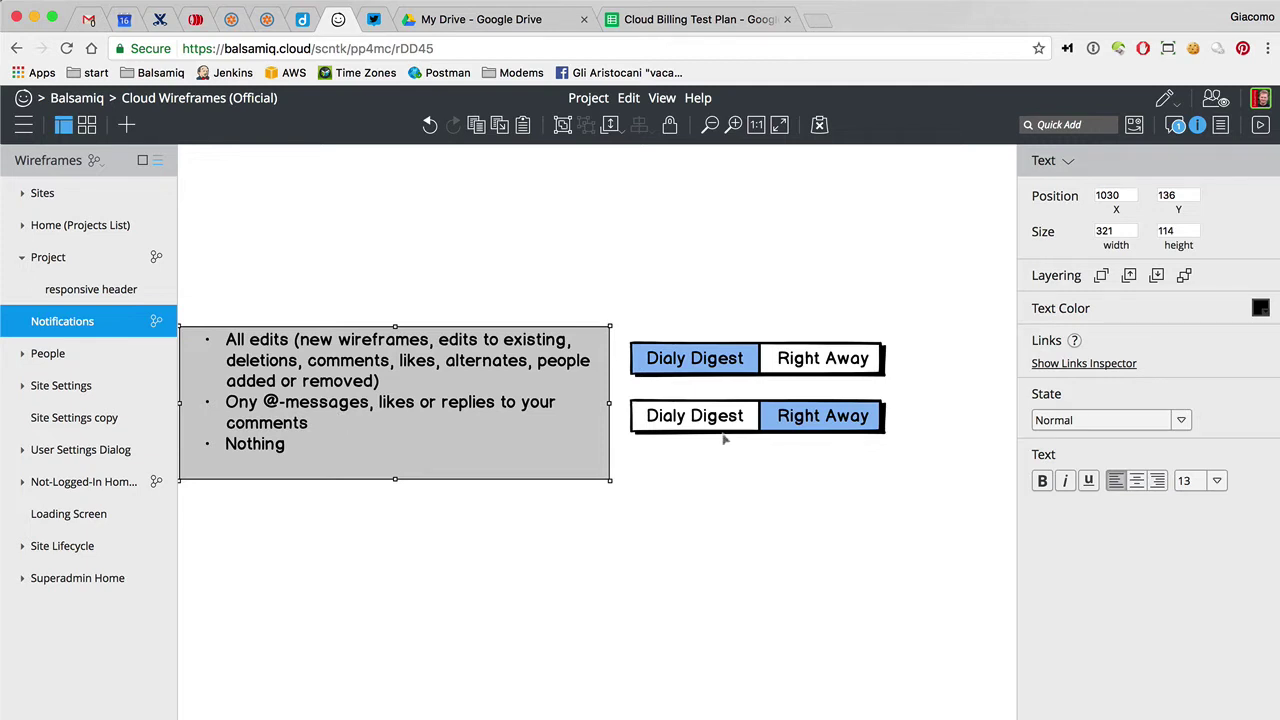
left_click(743, 377)
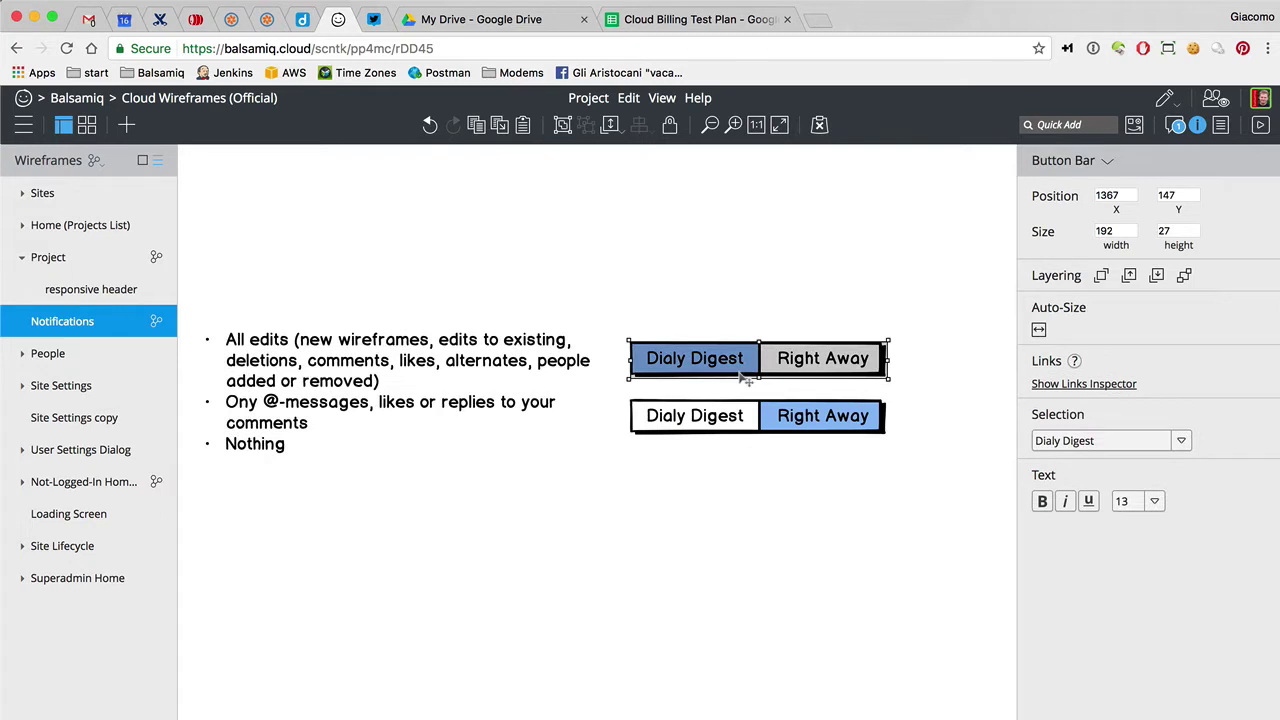
left_click(524, 400)
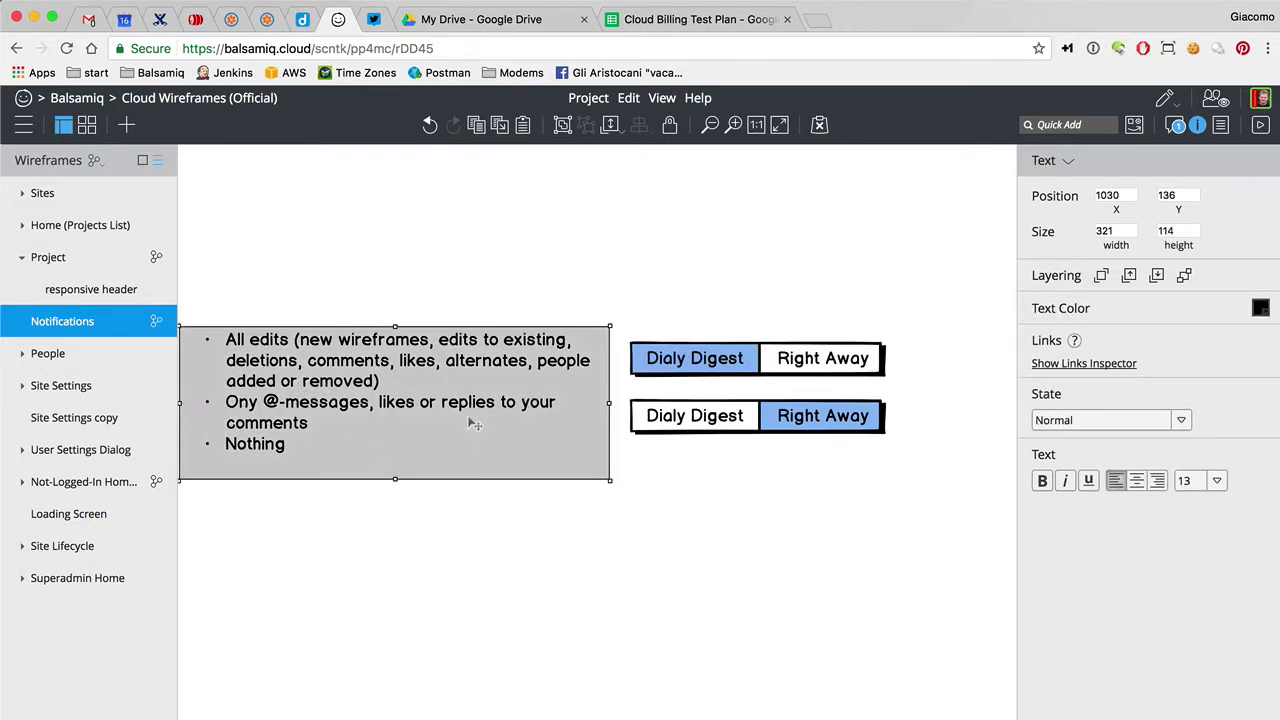
double_click(690, 357)
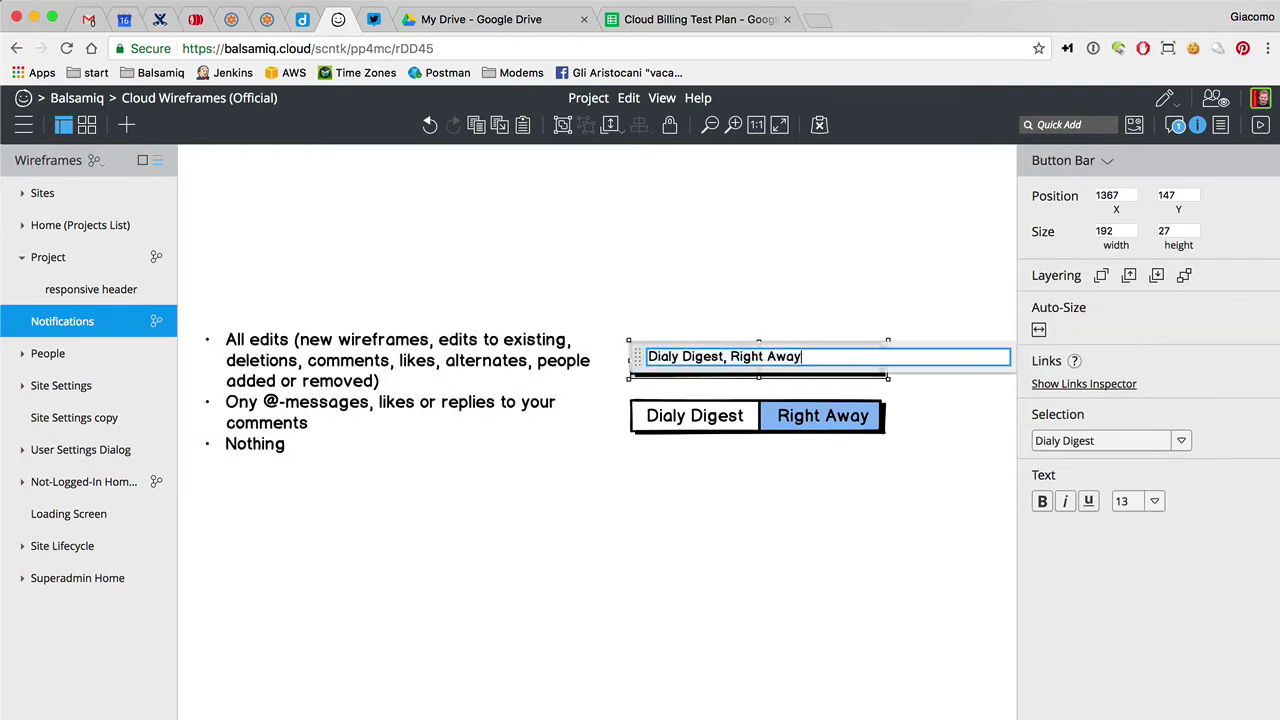
type(", Noth")
key("BackSpace")
key("BackSpace")
type("Notifi")
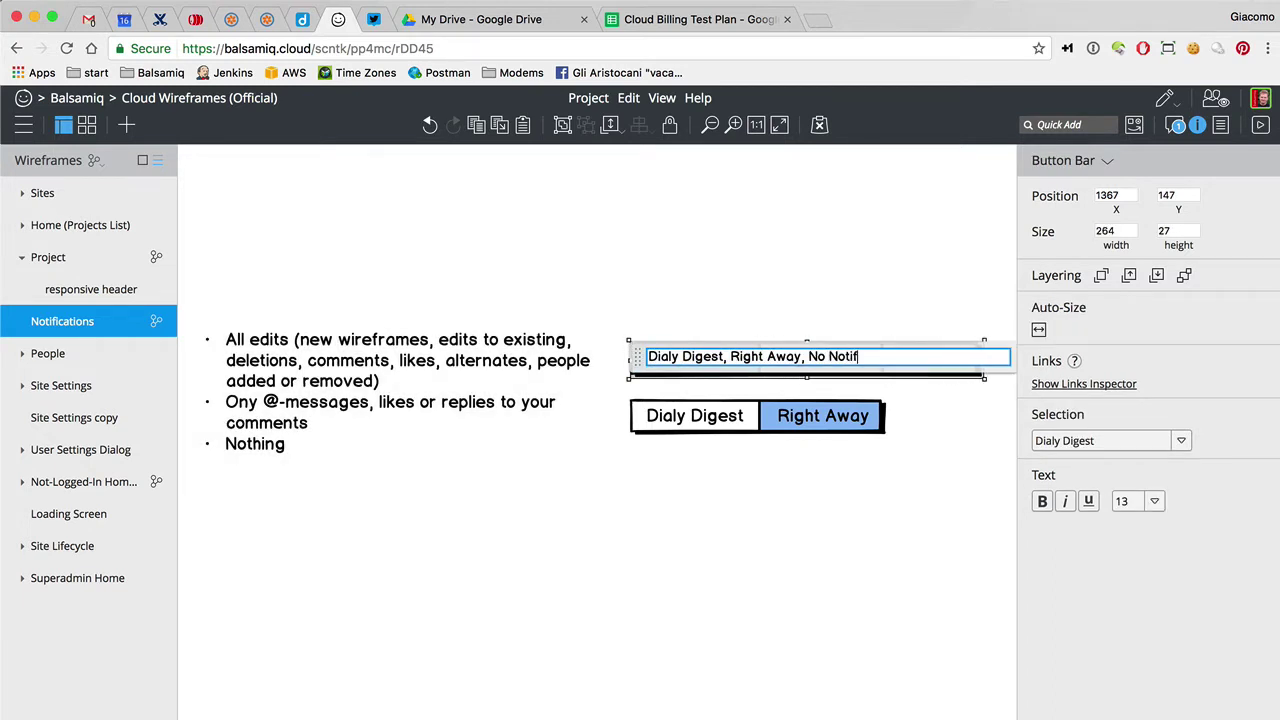
key("BackSpace")
key("BackSpace")
key("BackSpace")
key("BackSpace")
key("BackSpace")
key("BackSpace")
key("BackSpace")
key("BackSpace")
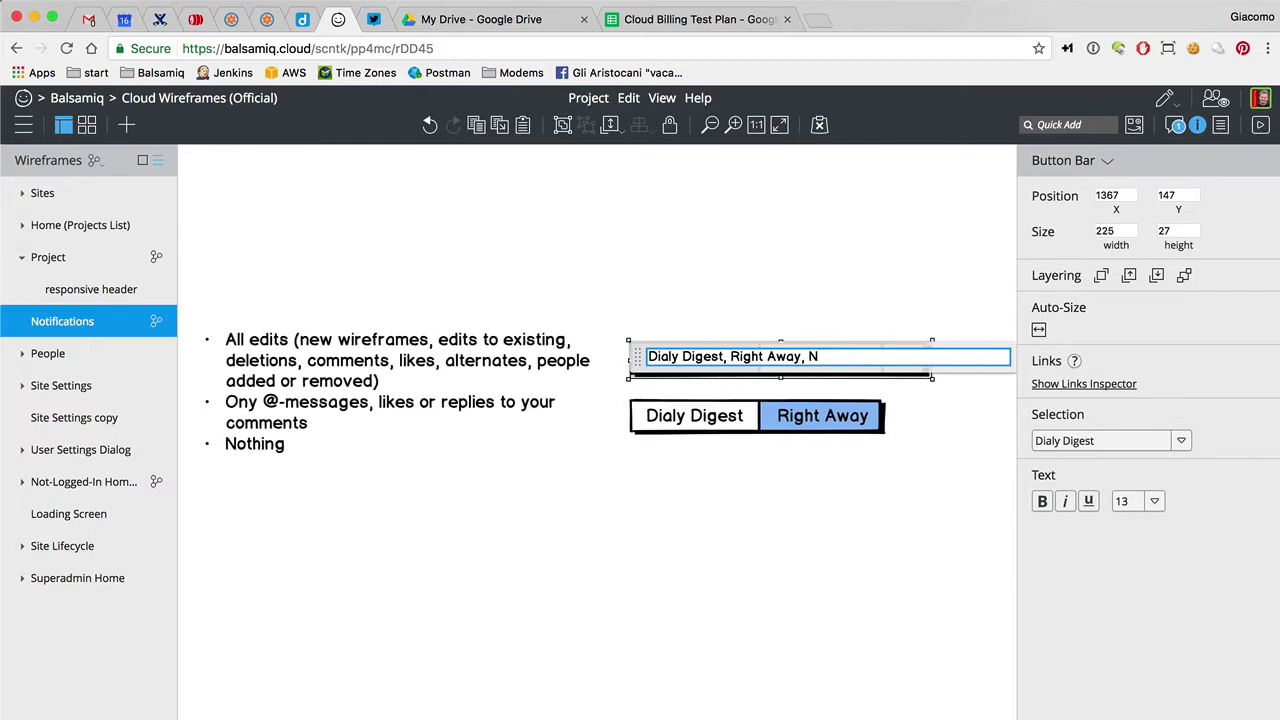
type("ever")
left_click(701, 260)
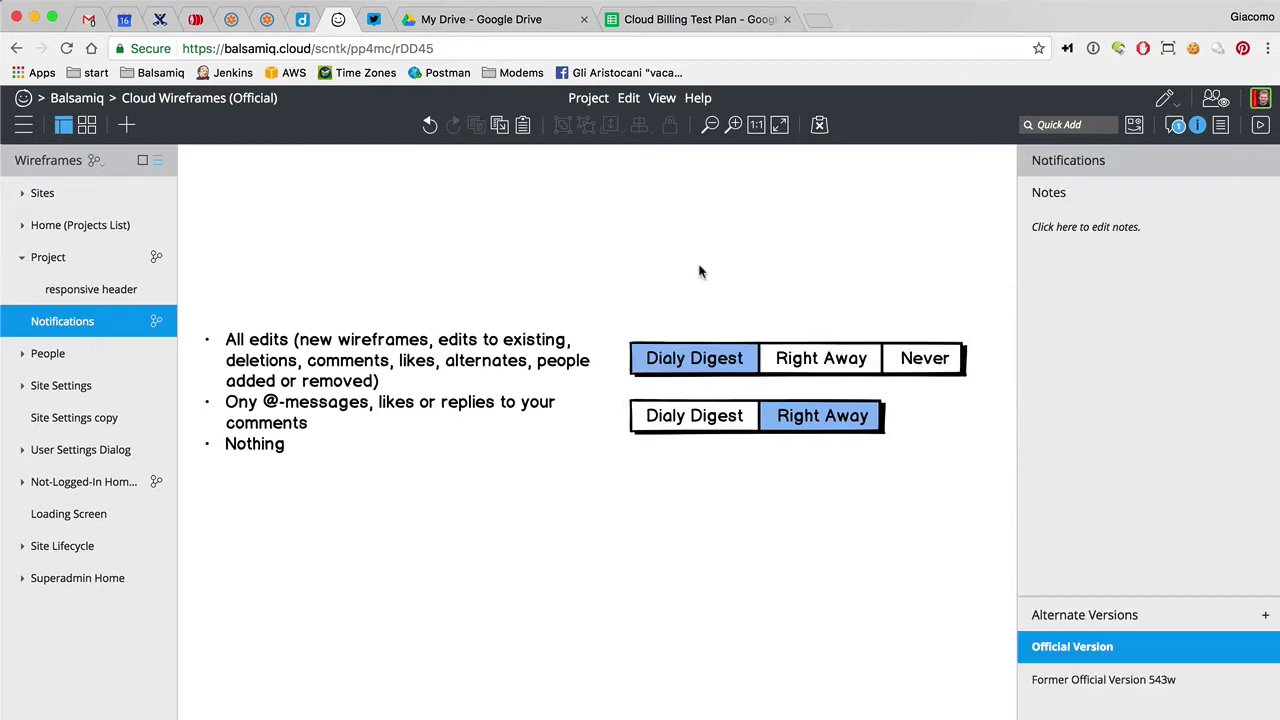
Add a Never option to the end of the lower toggle bar's labels
double_click(734, 422)
key("End")
type(", NEver")
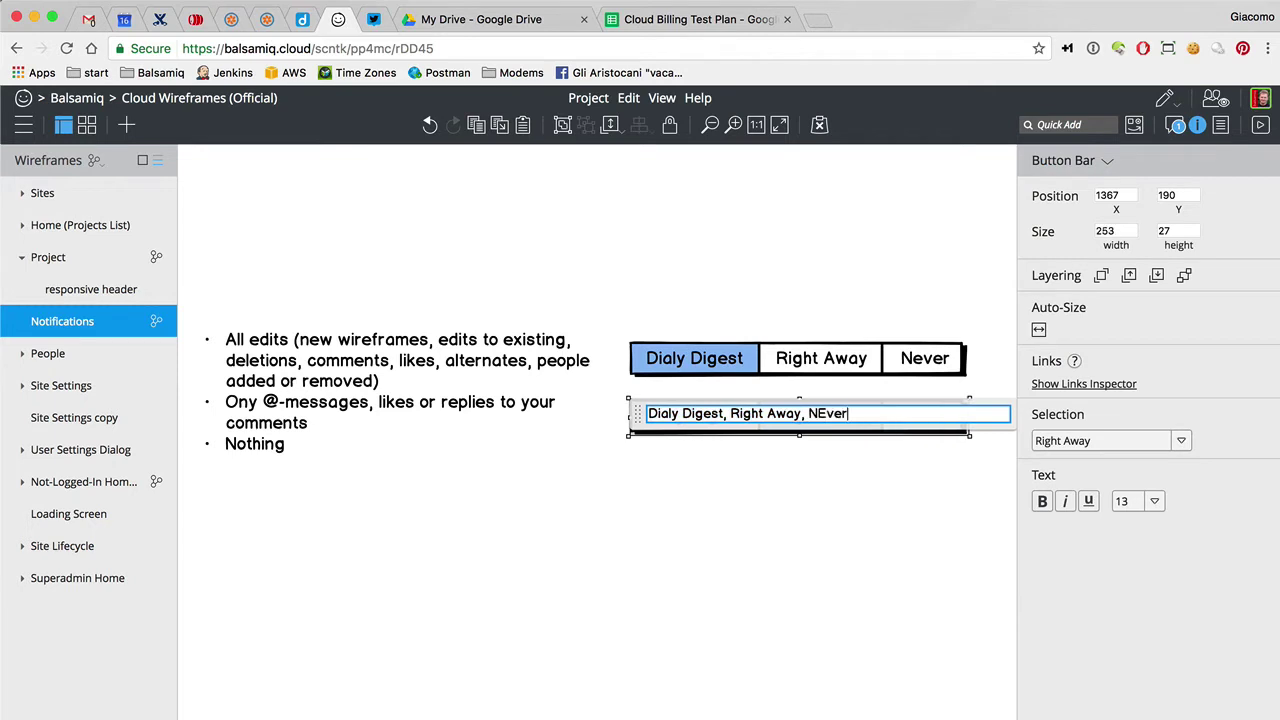
key("BackSpace")
key("BackSpace")
key("BackSpace")
key("BackSpace")
type("ever")
left_click(750, 229)
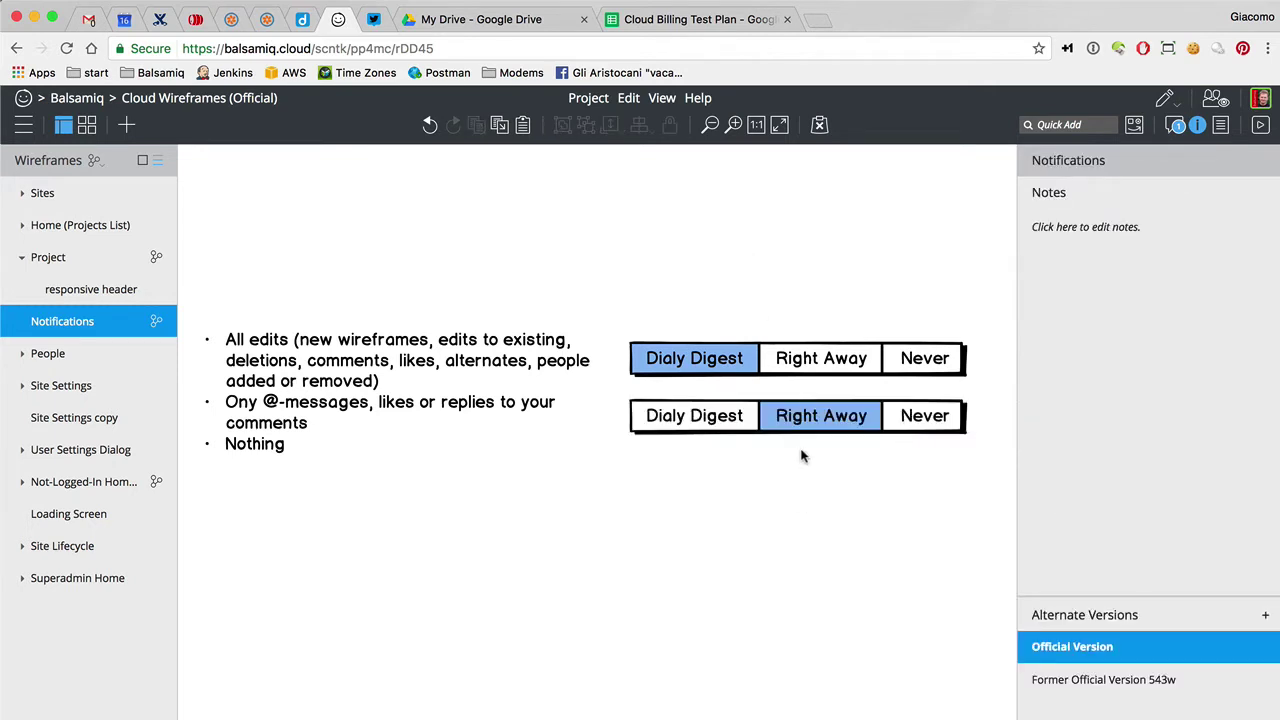
Relabel the upper bar as 'Right Away, Daily Digest, Never', removing the misspelled Dialy Digest
left_click(810, 368)
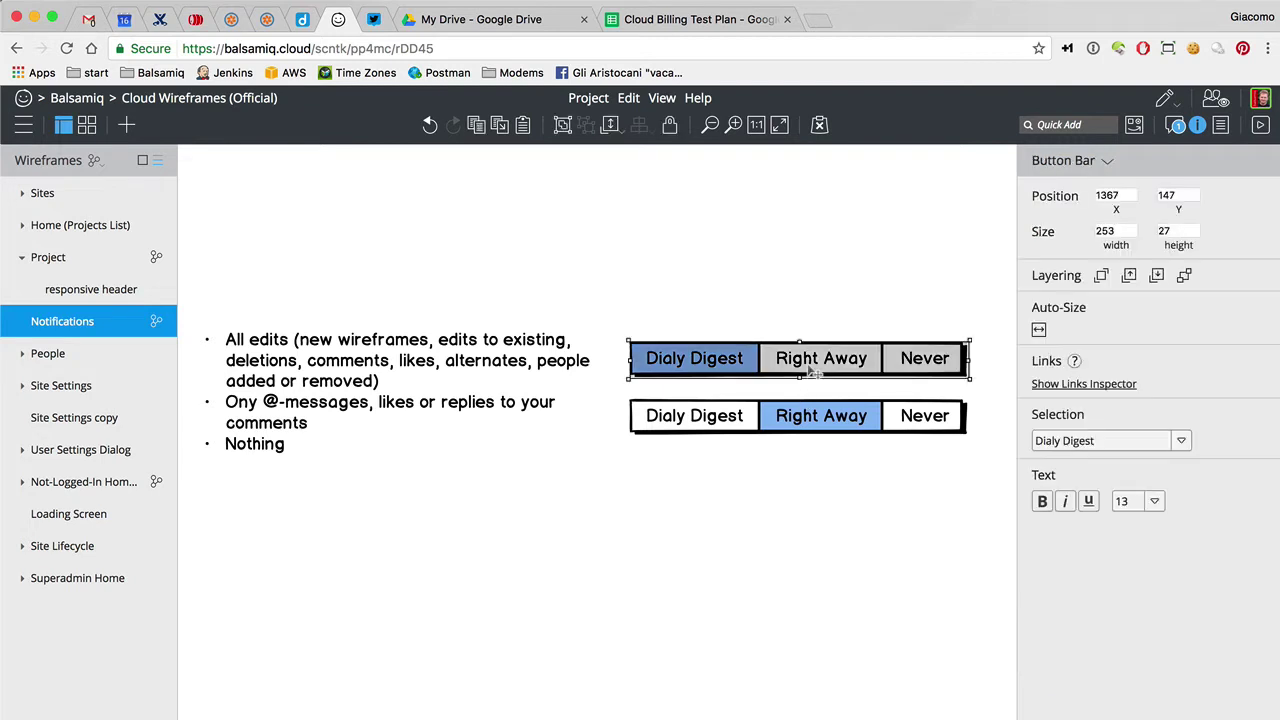
double_click(810, 368)
left_click(726, 356)
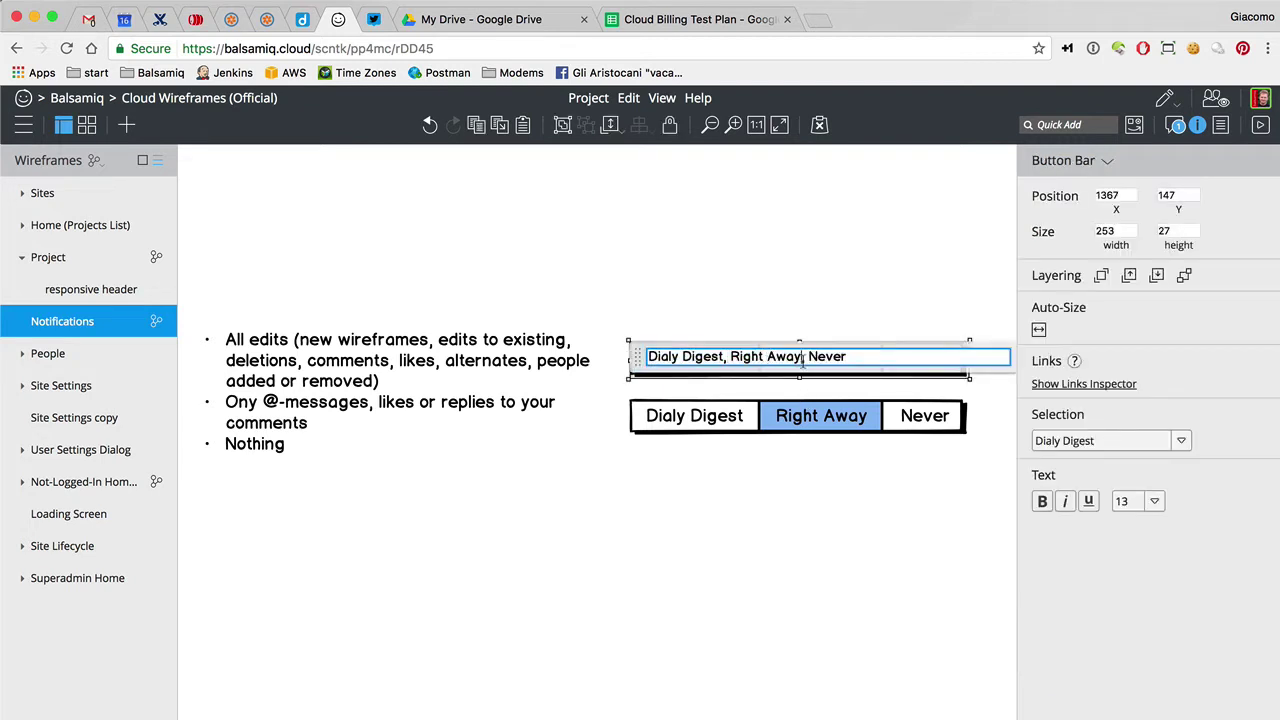
type("Daily Digest,")
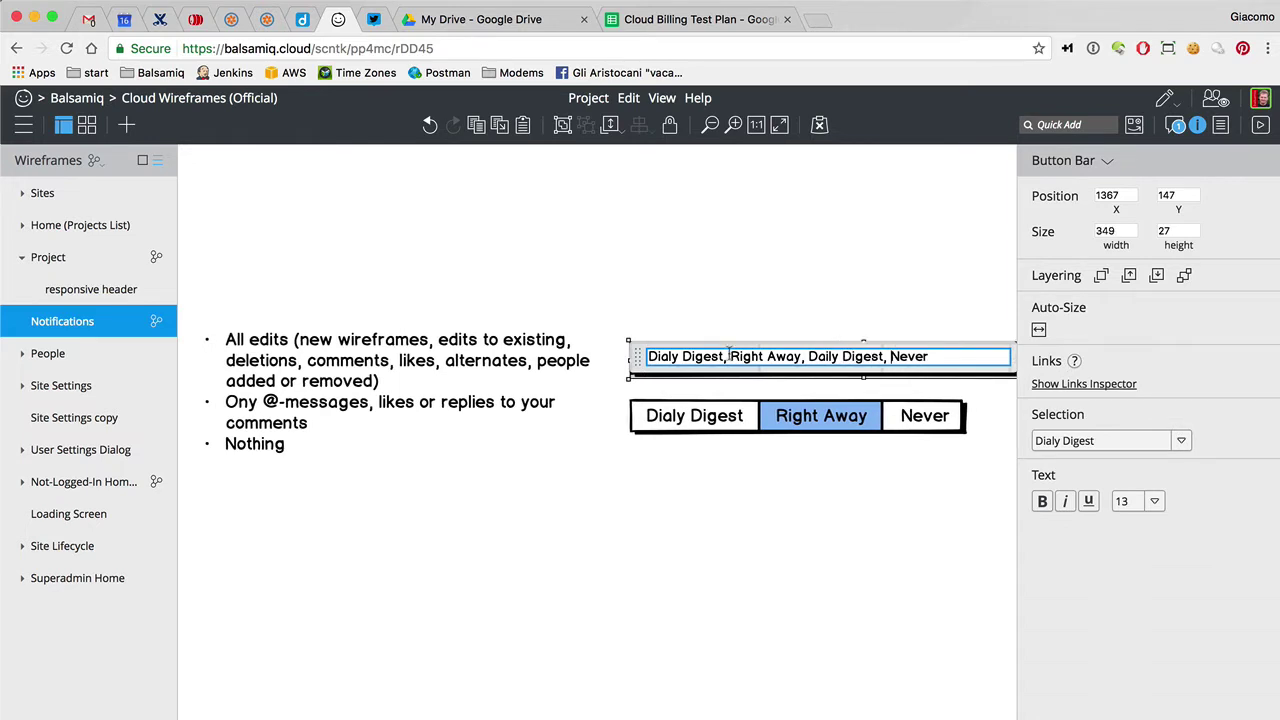
key("shift+Home")
key("BackSpace")
left_click(642, 275)
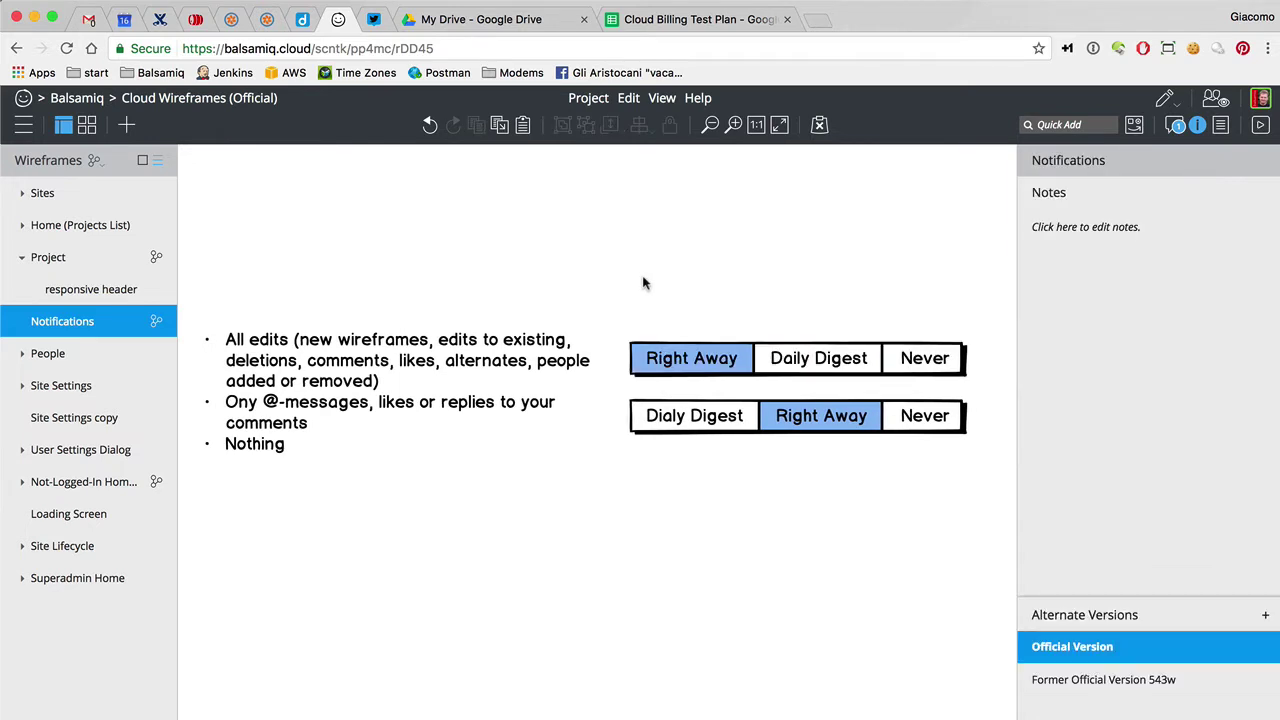
Replace the old lower bar with a duplicate of the upper bar set to Daily Digest
left_click(705, 420)
key("BackSpace")
left_click(709, 363)
key("super+d")
left_click_drag(708, 368, 698, 402)
left_click(1057, 441)
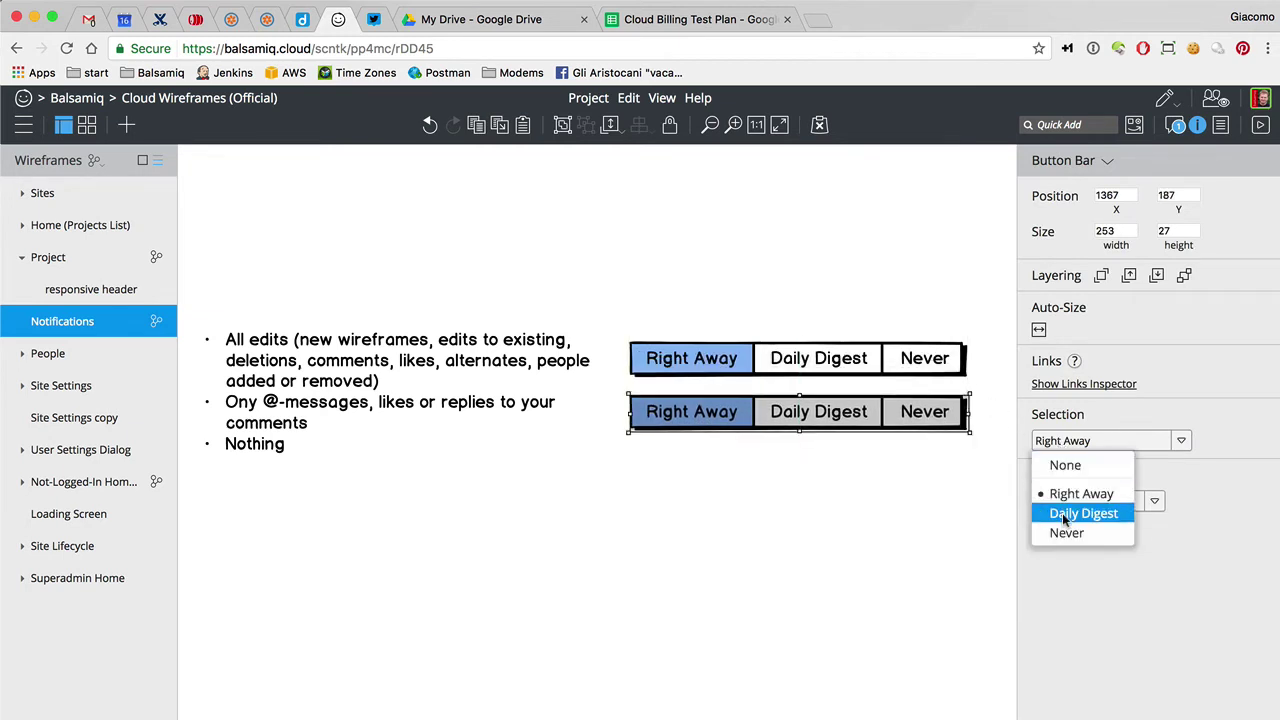
left_click(1064, 516)
Delete the '* Nothing' bullet line and the stray word 'Ony' from the text block
double_click(305, 422)
left_click(351, 397)
left_click_drag(560, 375, 556, 395)
key("BackSpace")
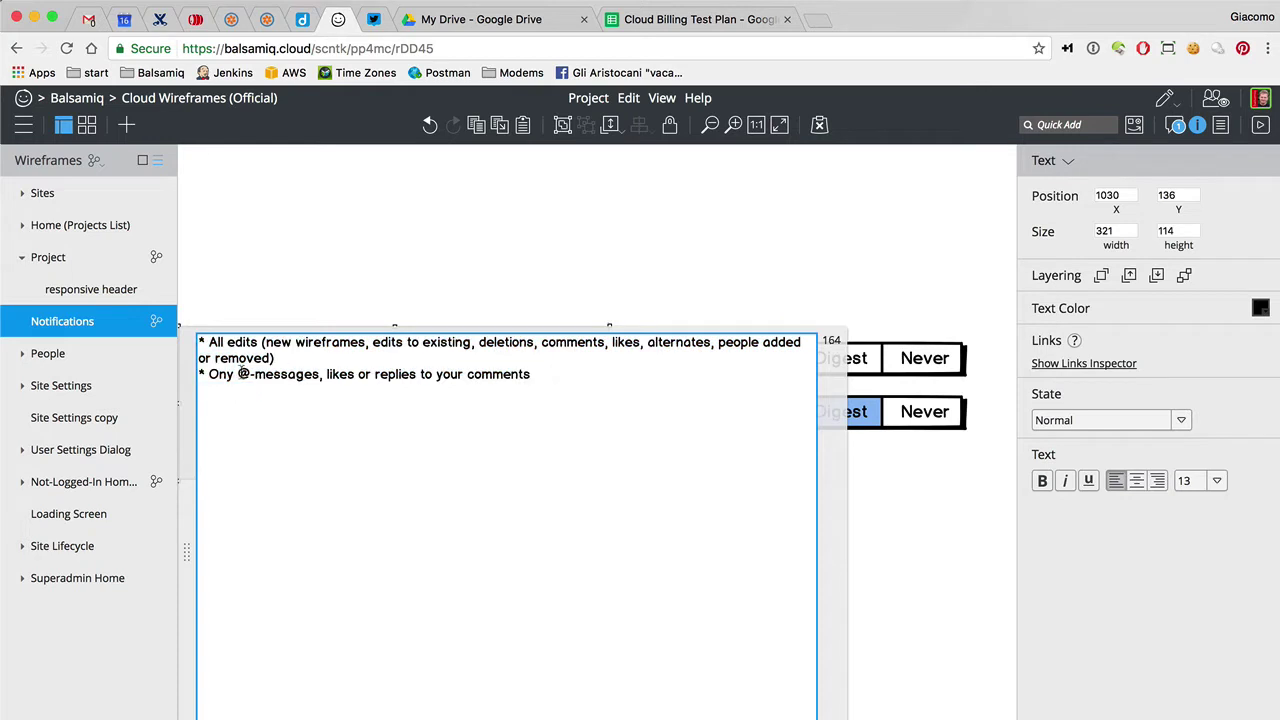
left_click_drag(244, 374, 207, 374)
key("BackSpace")
left_click(241, 265)
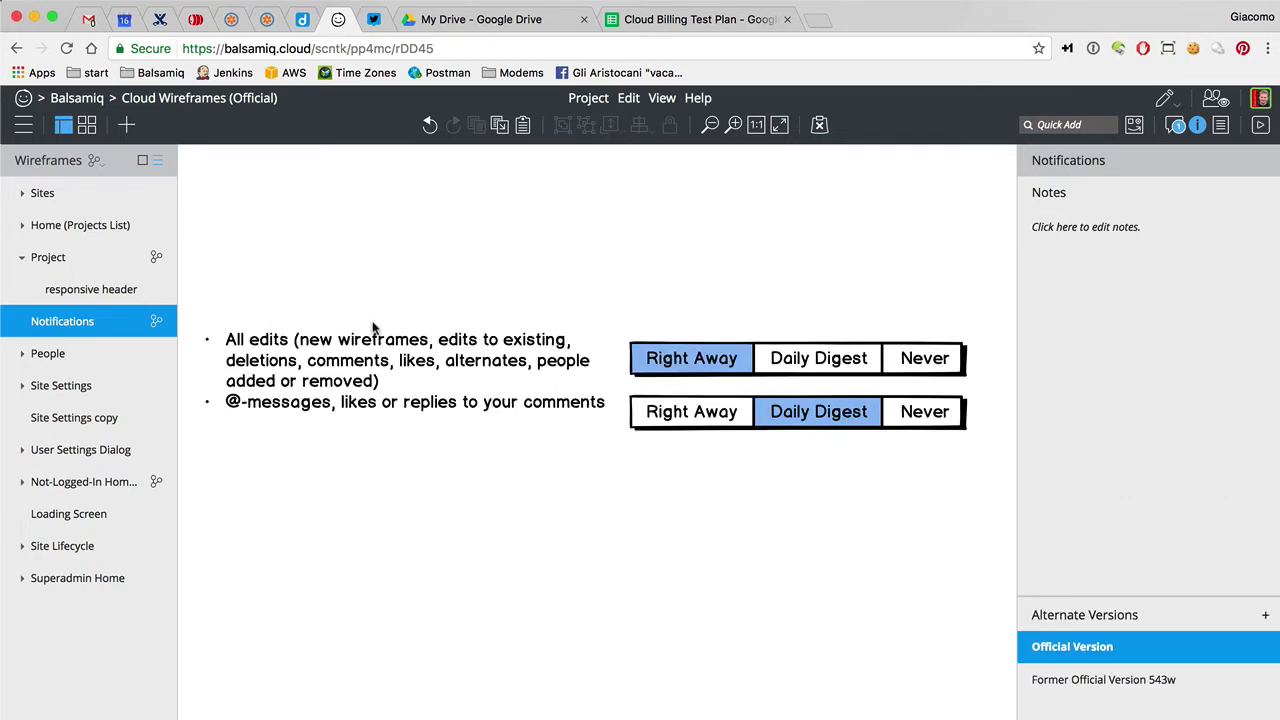
Nudge both toggle bars up to line up with their bullets
left_click_drag(725, 362, 722, 354)
left_click_drag(722, 414, 722, 408)
left_click(713, 483)
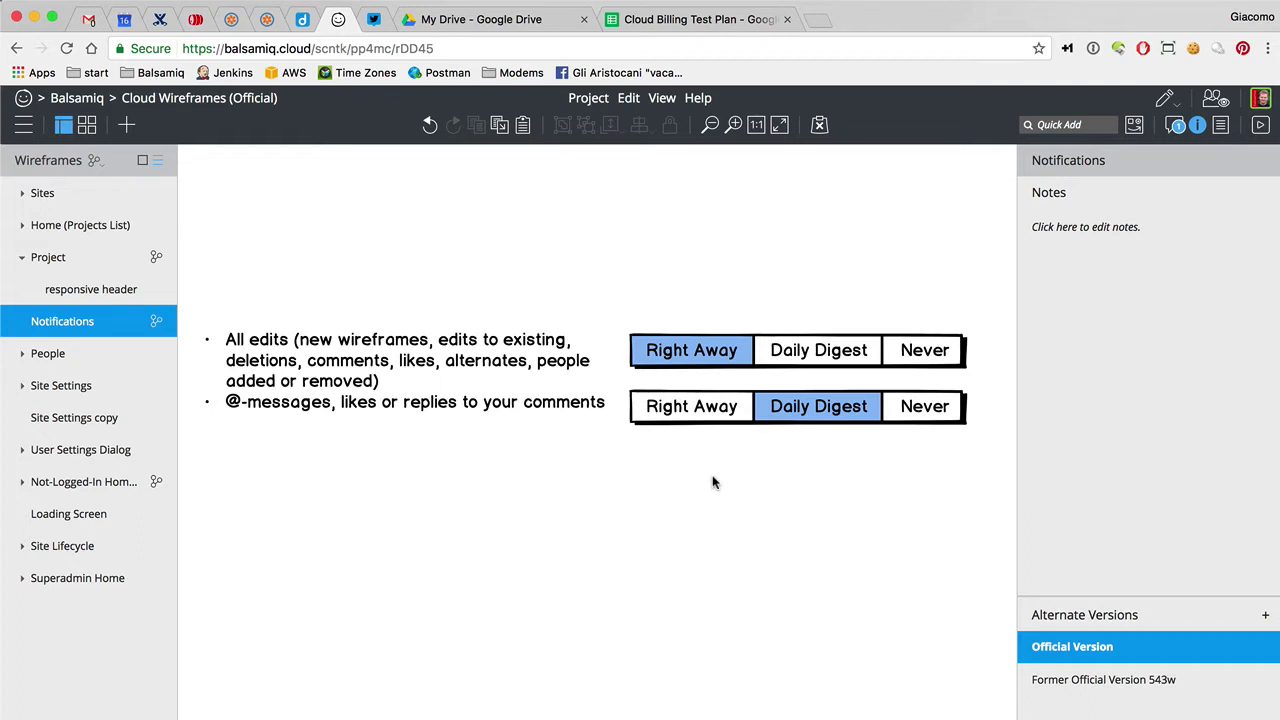
Add a blank line between the two bullets and nudge the lower toggle bar down to match
left_click(719, 353)
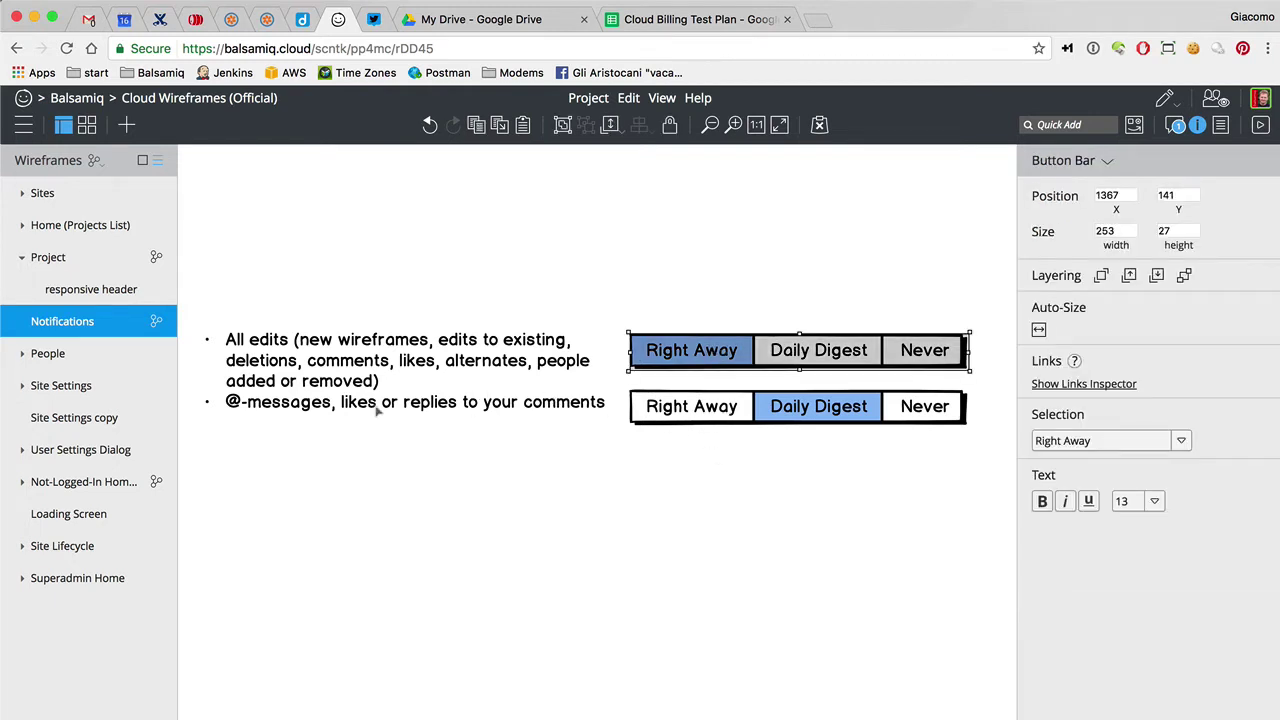
double_click(415, 391)
left_click(424, 358)
key("Return")
left_click(379, 228)
left_click(666, 409)
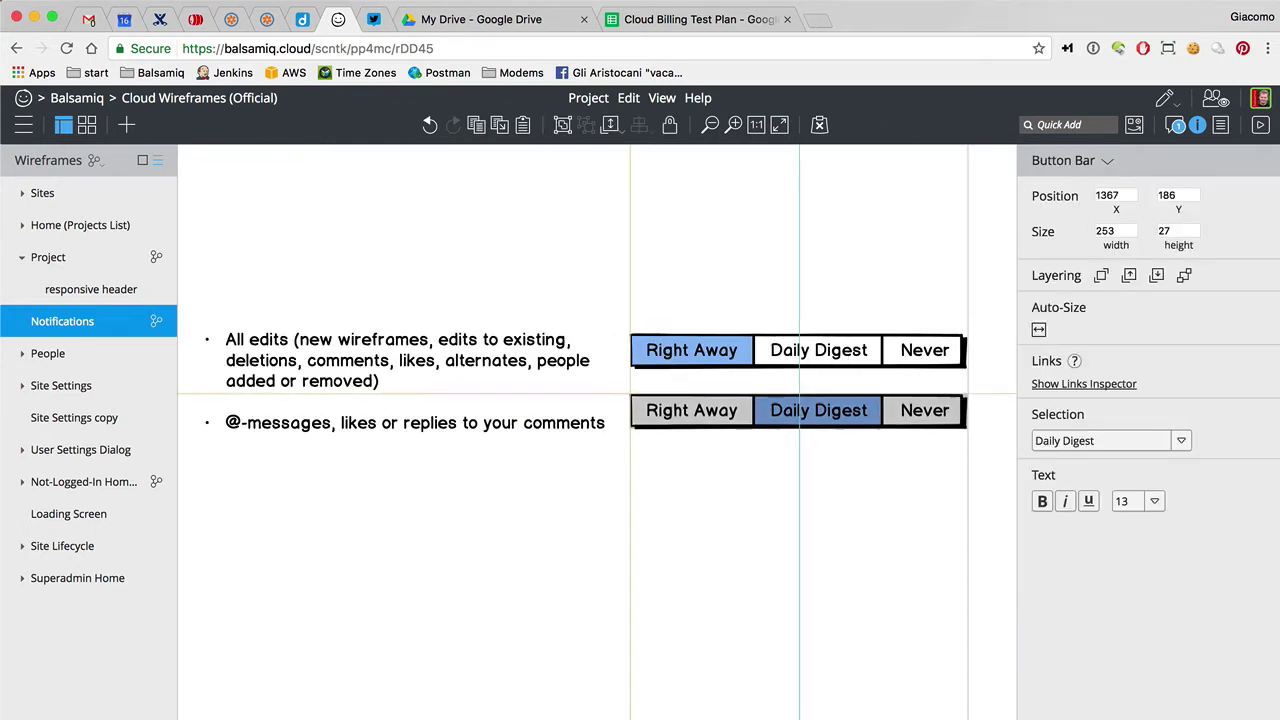
key("Down")
key("Down")
key("Down")
key("Down")
key("Down")
key("Down")
key("Down")
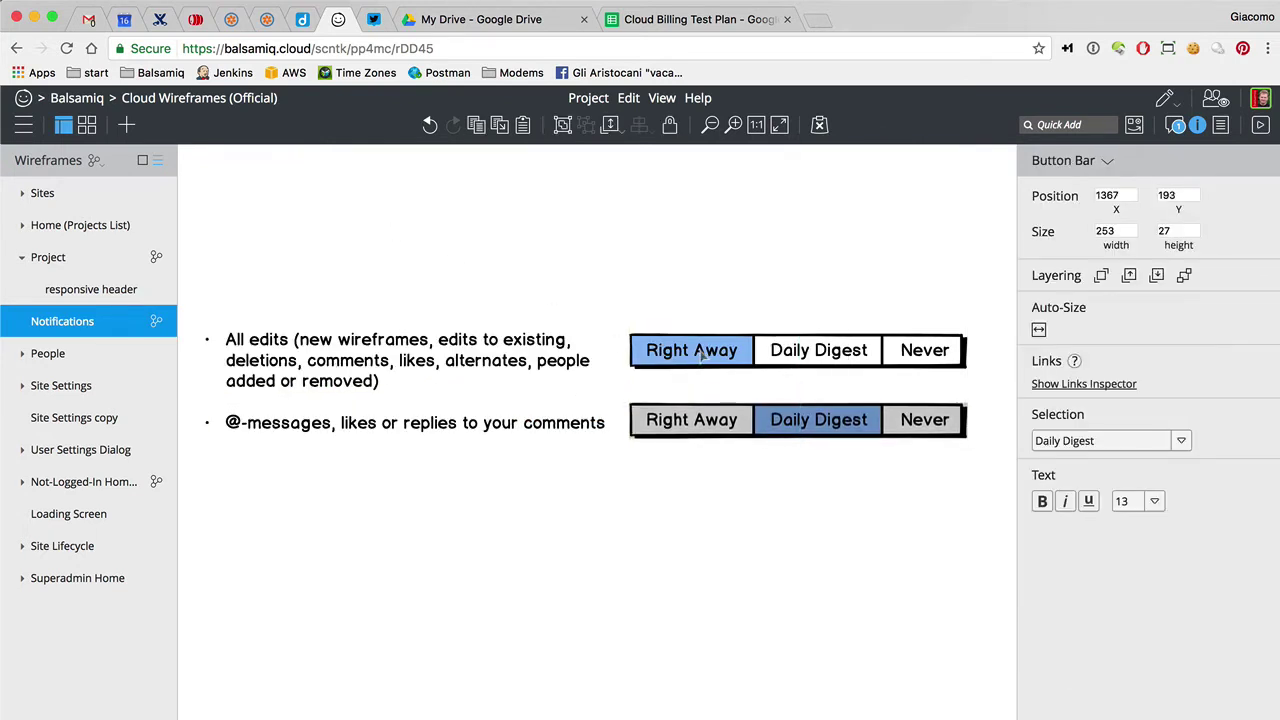
left_click(705, 357)
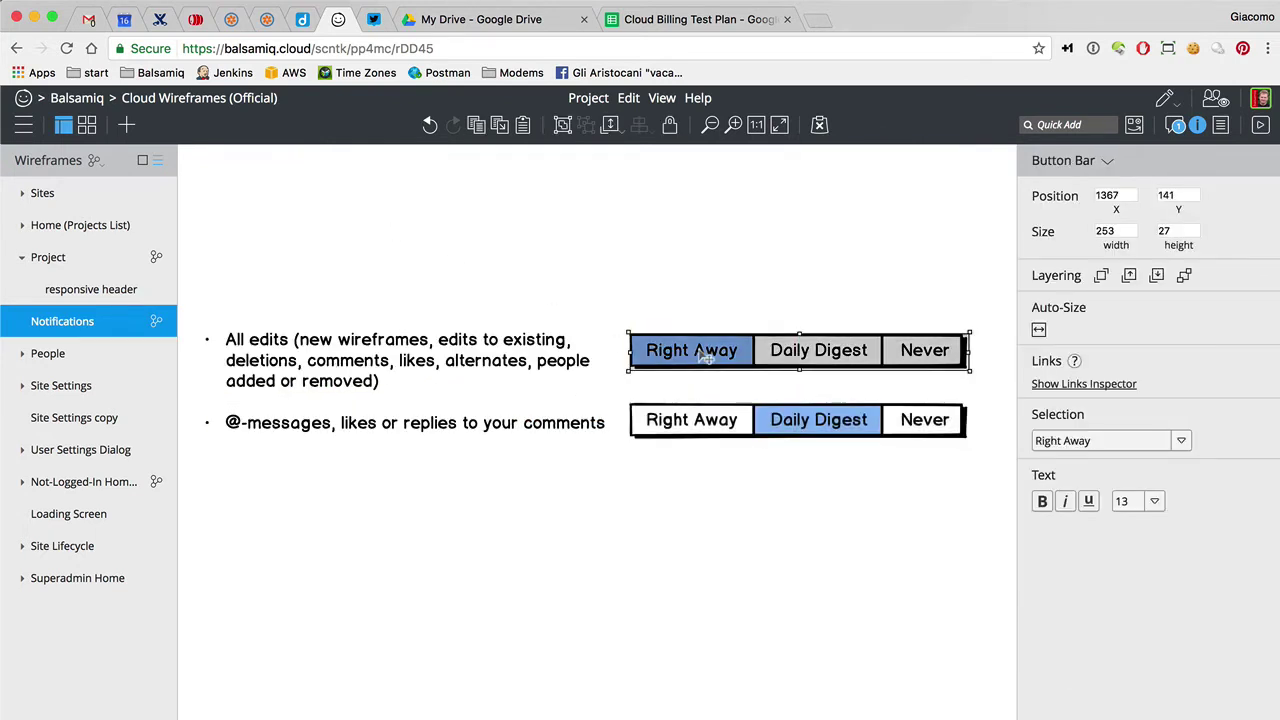
left_click(708, 421)
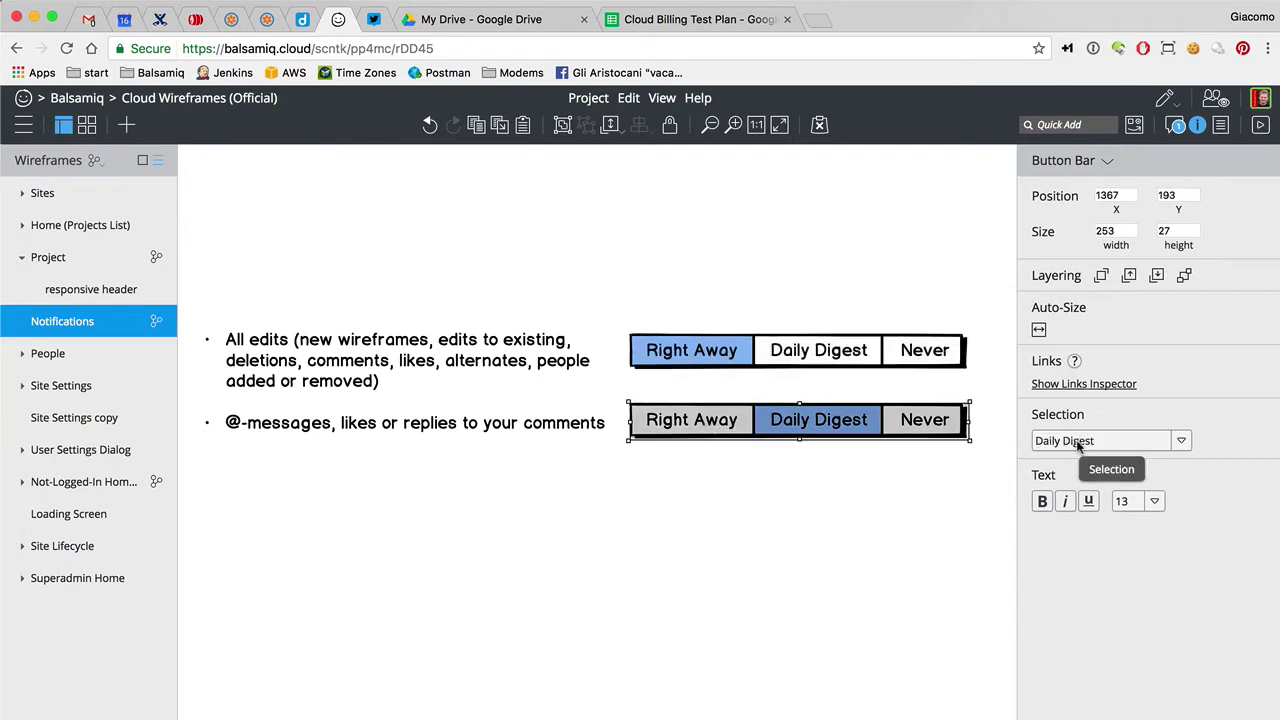
left_click(893, 507)
Set the upper bar's selection to Daily Digest and the lower bar's to Right Away
left_click(708, 355)
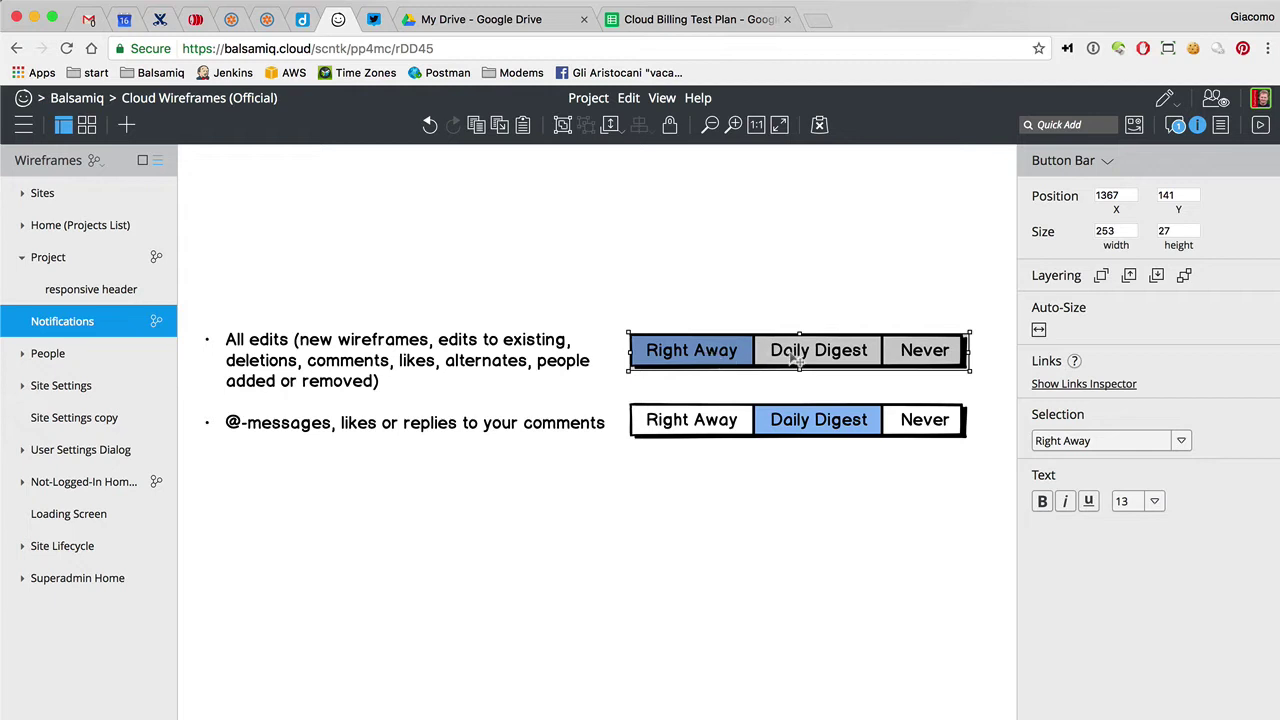
left_click(1071, 444)
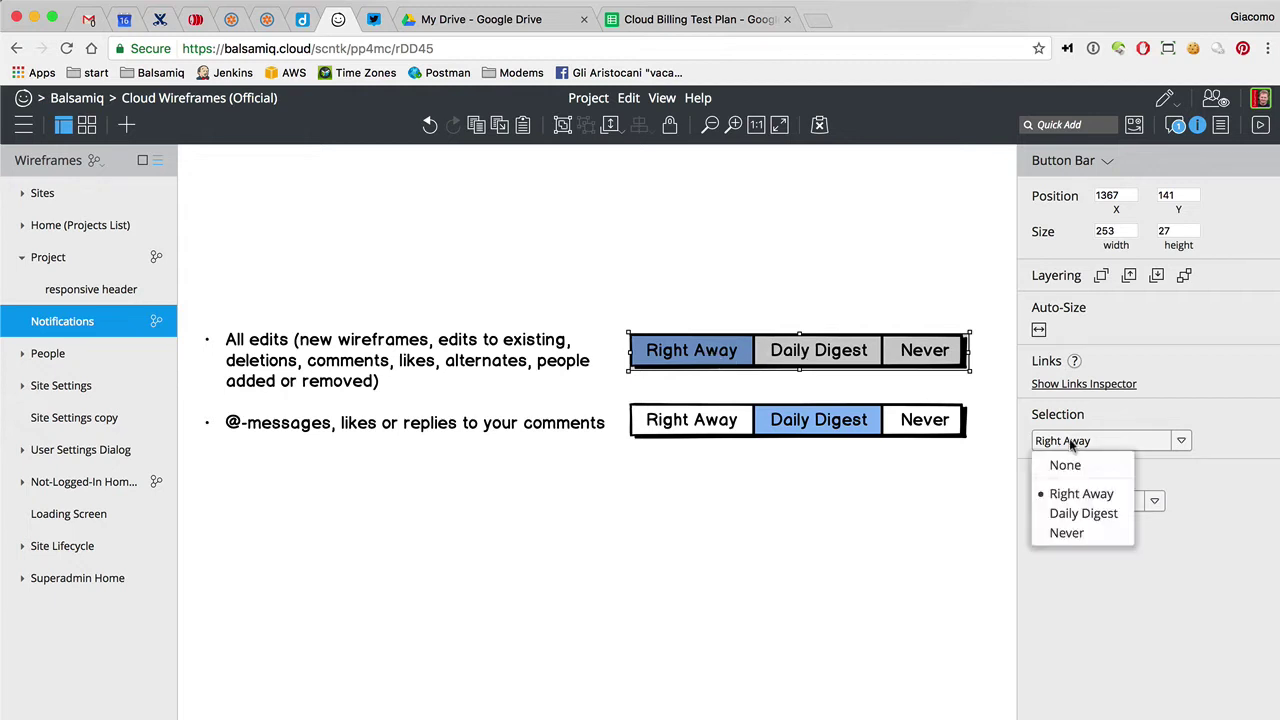
left_click(1084, 511)
left_click(848, 428)
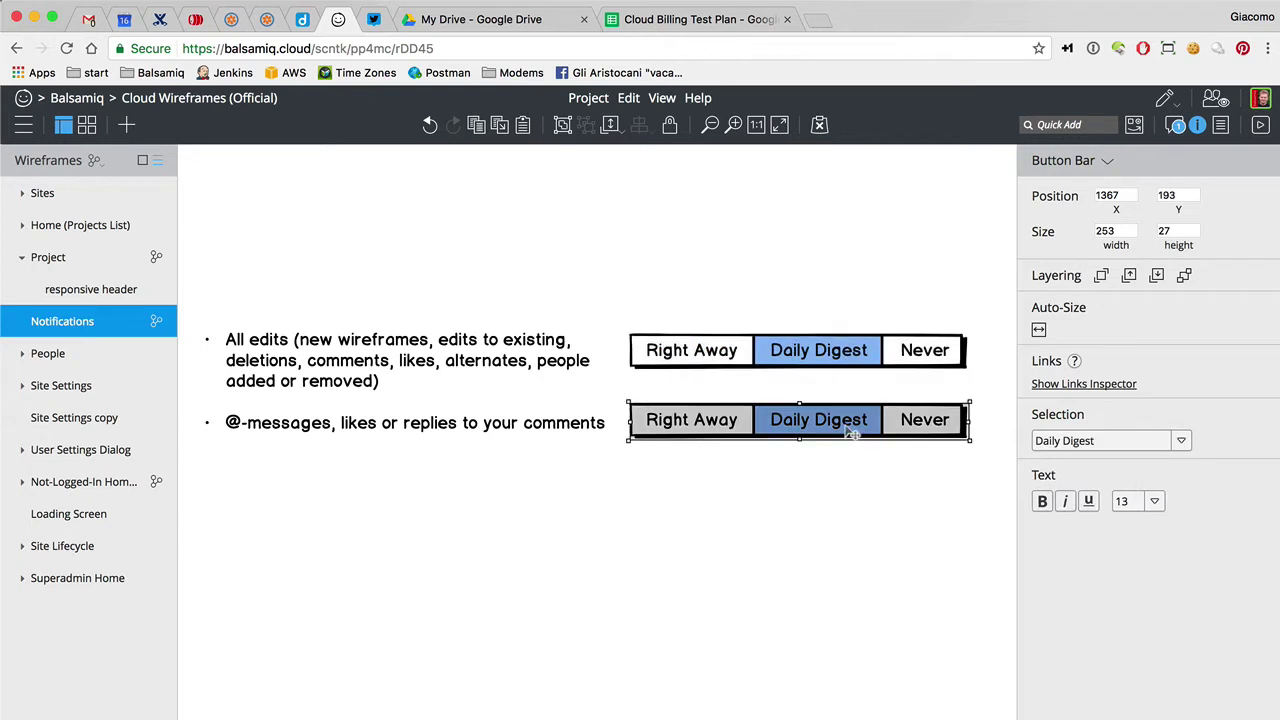
left_click(1092, 450)
left_click(1084, 494)
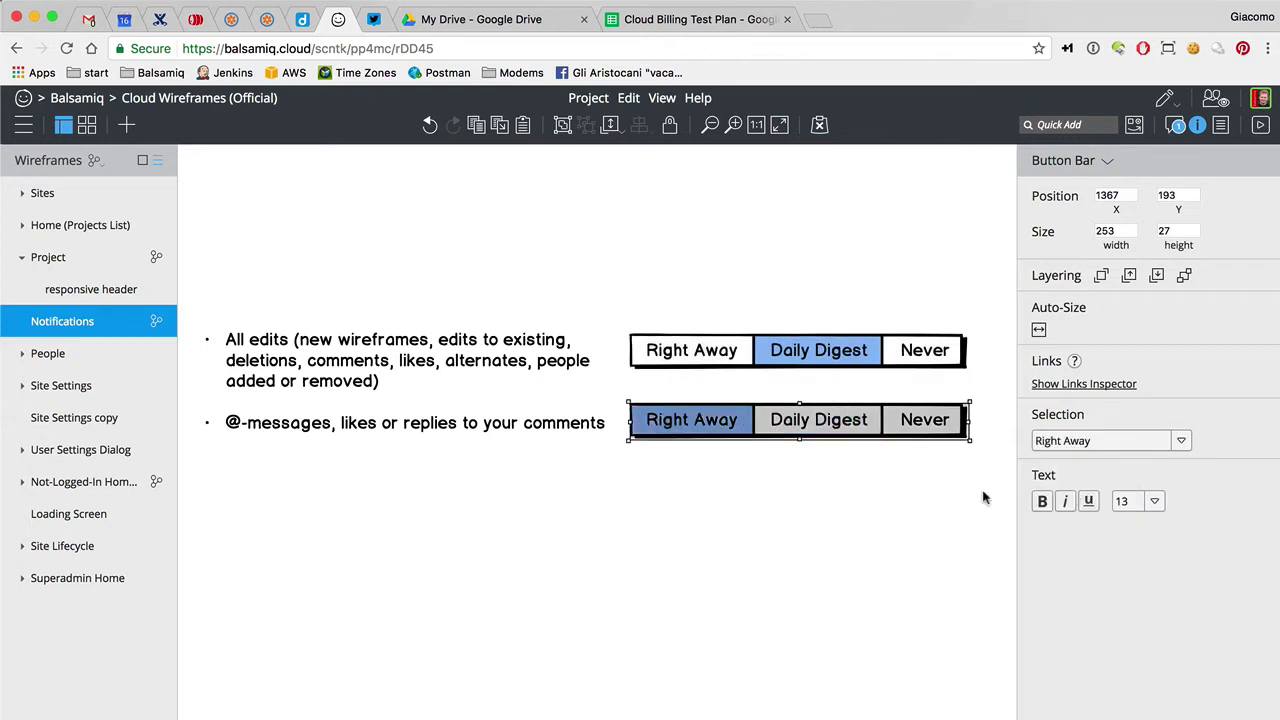
left_click(916, 509)
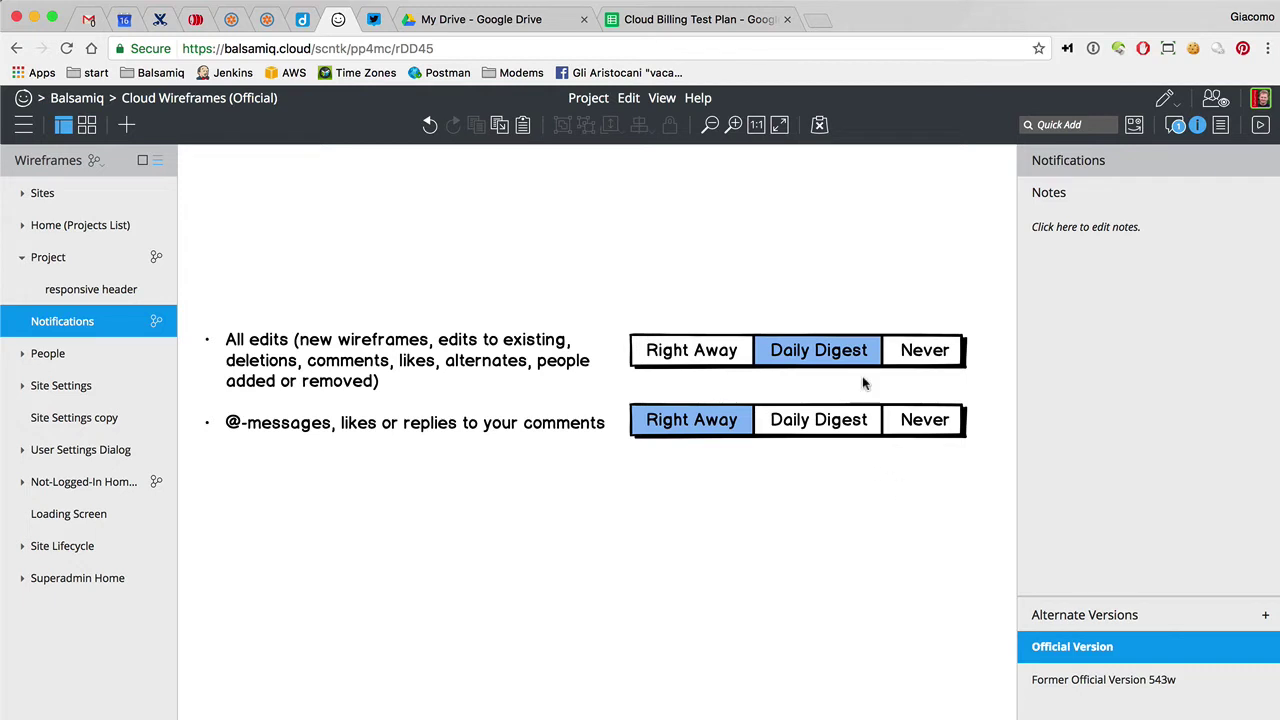
Nudge the second button bar into alignment with its bullet
left_click(906, 355)
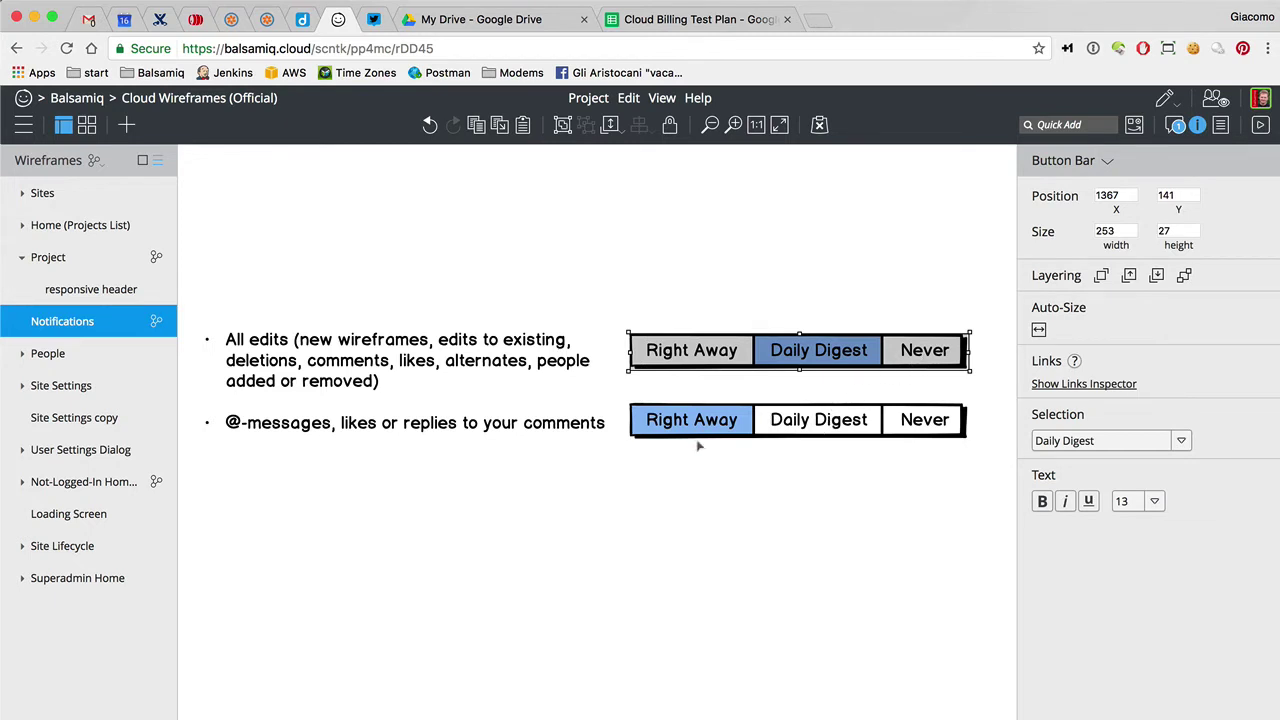
left_click_drag(698, 430, 697, 432)
left_click(599, 487)
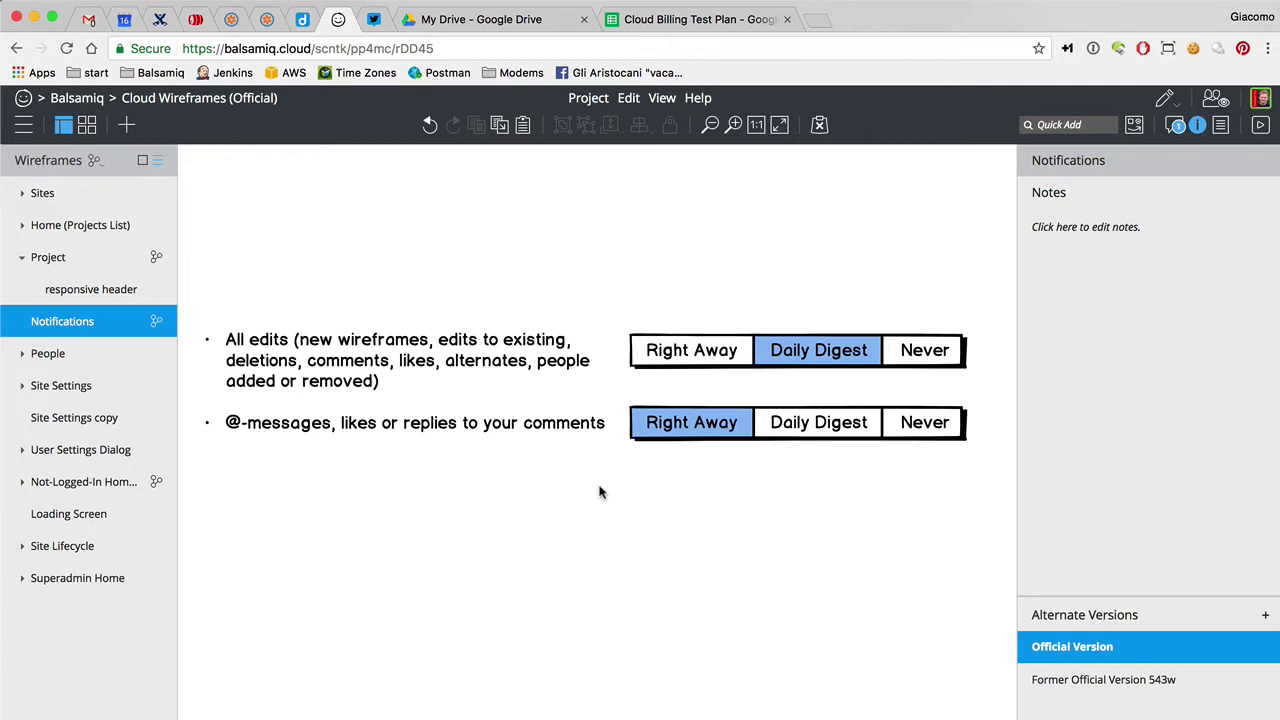
Place a widened horizontal slider below the toggles with an 'All Messages' label under it
type("sli")
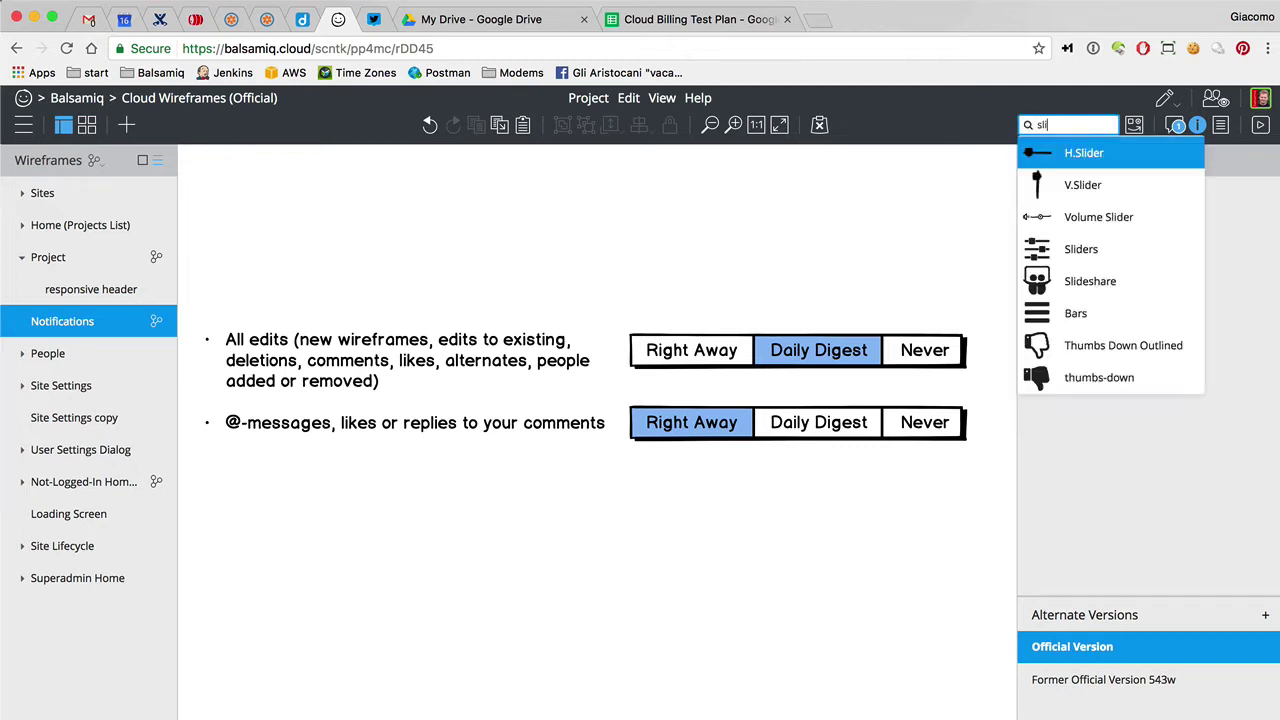
key("Return")
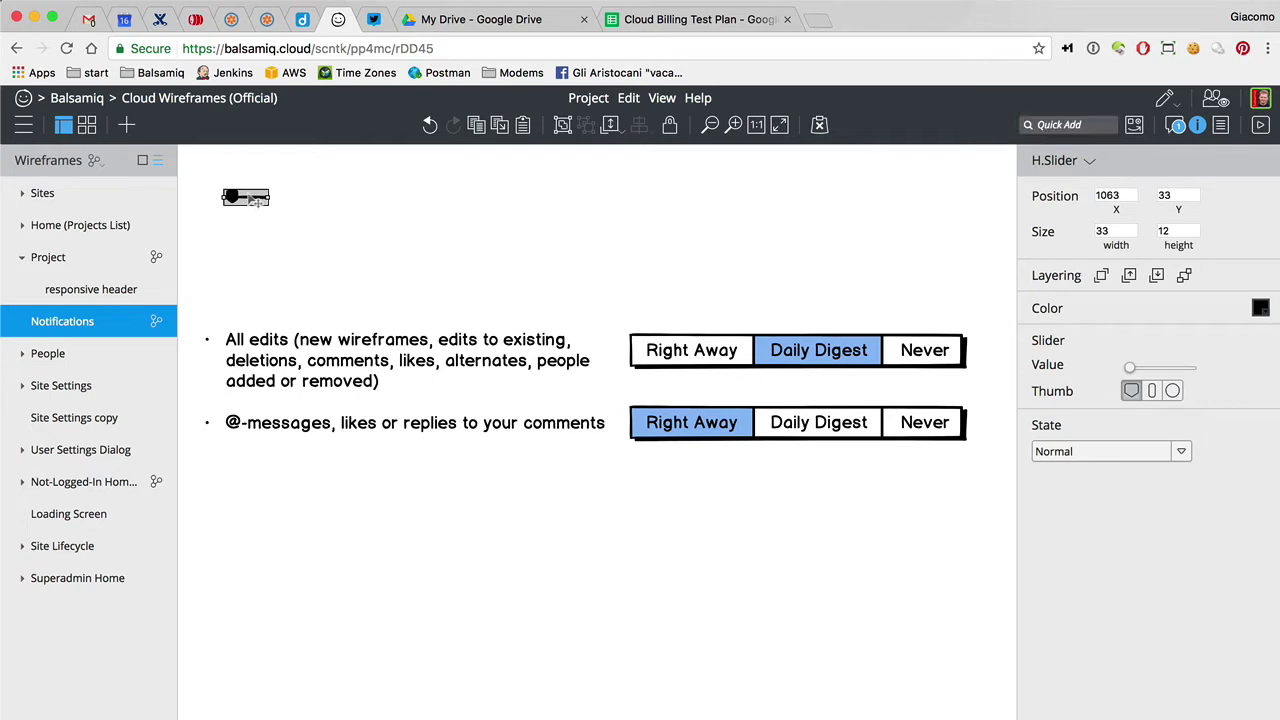
left_click_drag(256, 210, 684, 537)
type("la")
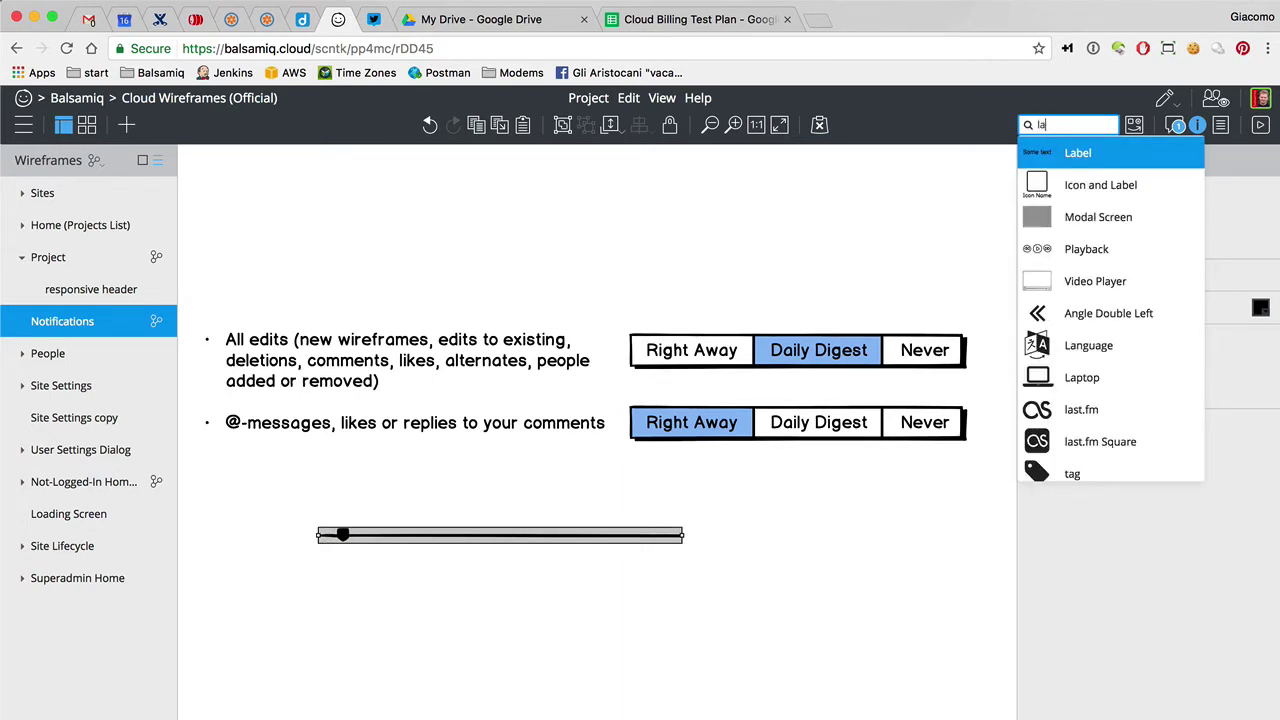
key("Return")
left_click_drag(253, 211, 314, 576)
double_click(314, 576)
type("All Messages")
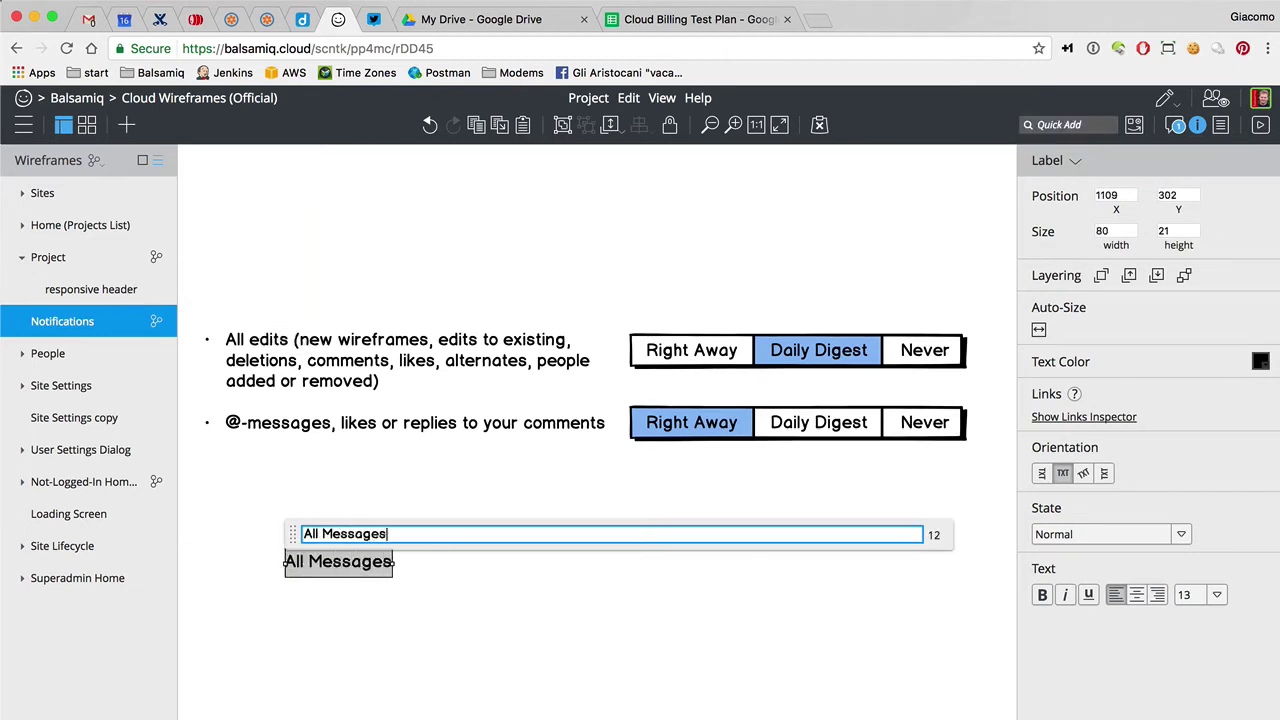
left_click(354, 634)
Add 'Mentions' and 'Nothing' labels under the slider, centring Mentions and placing Nothing at the right end
left_click_drag(331, 577, 495, 563)
double_click(495, 563)
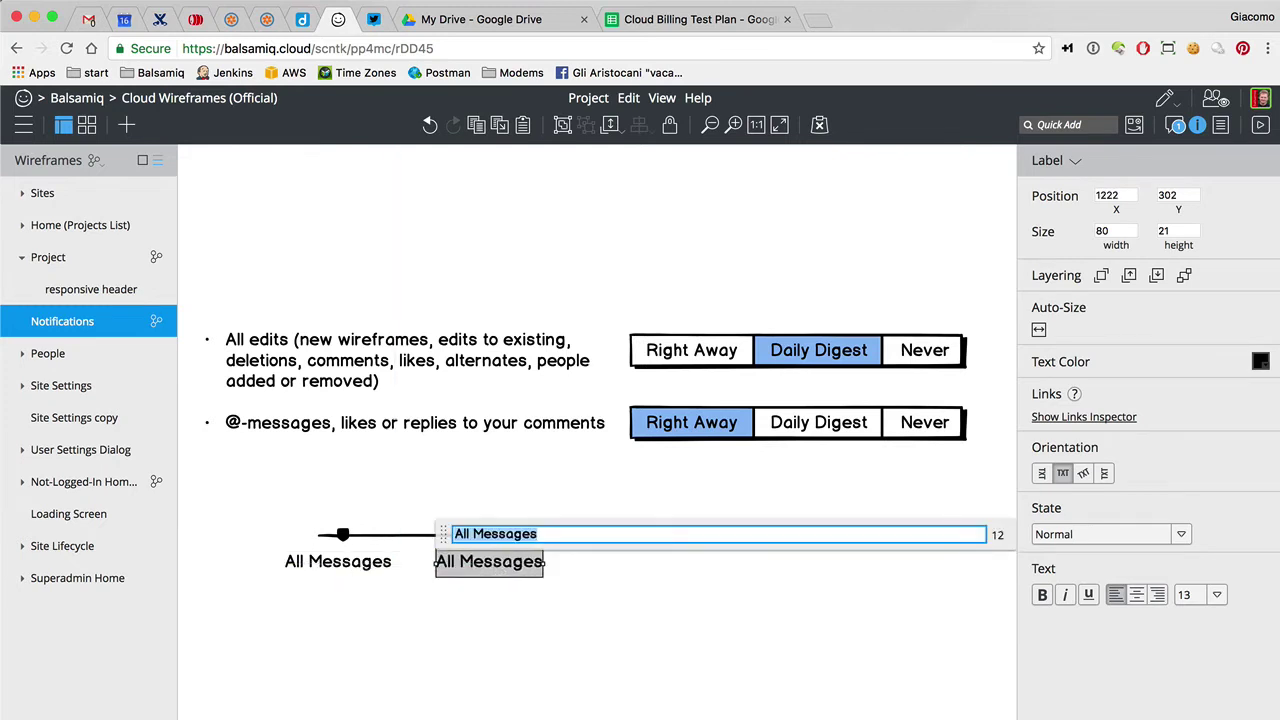
type("Mentions")
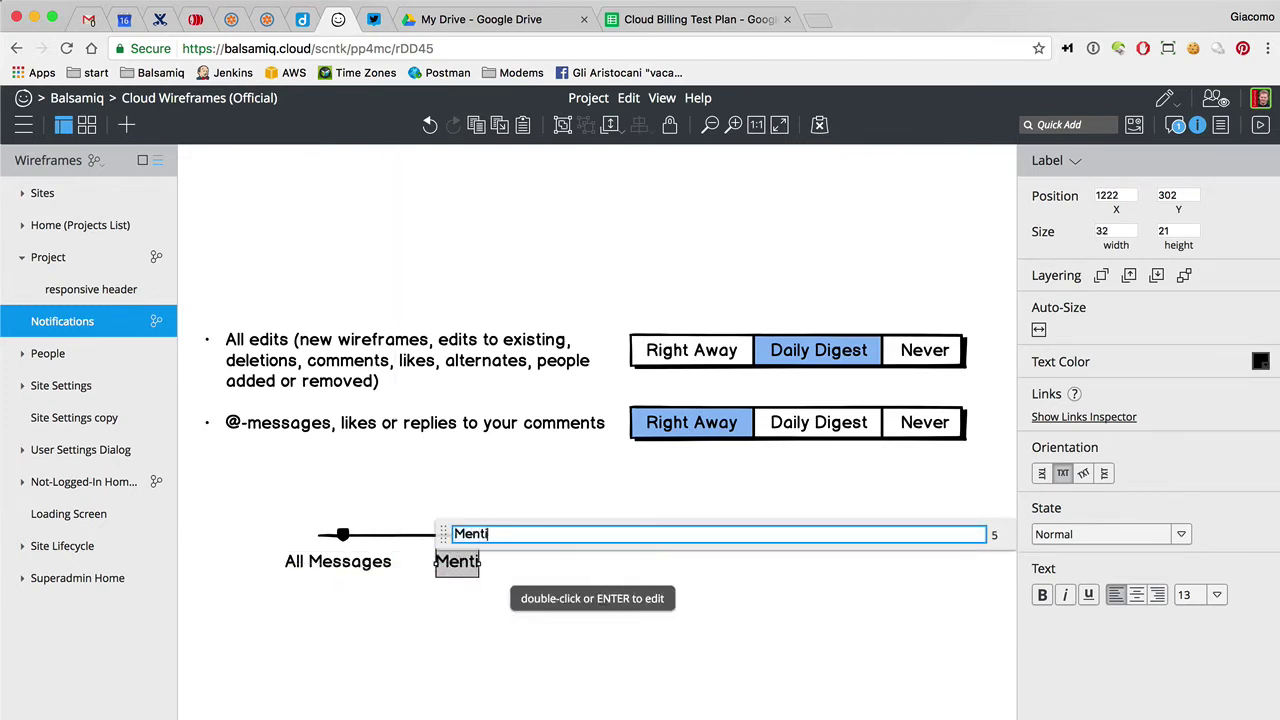
left_click(483, 600)
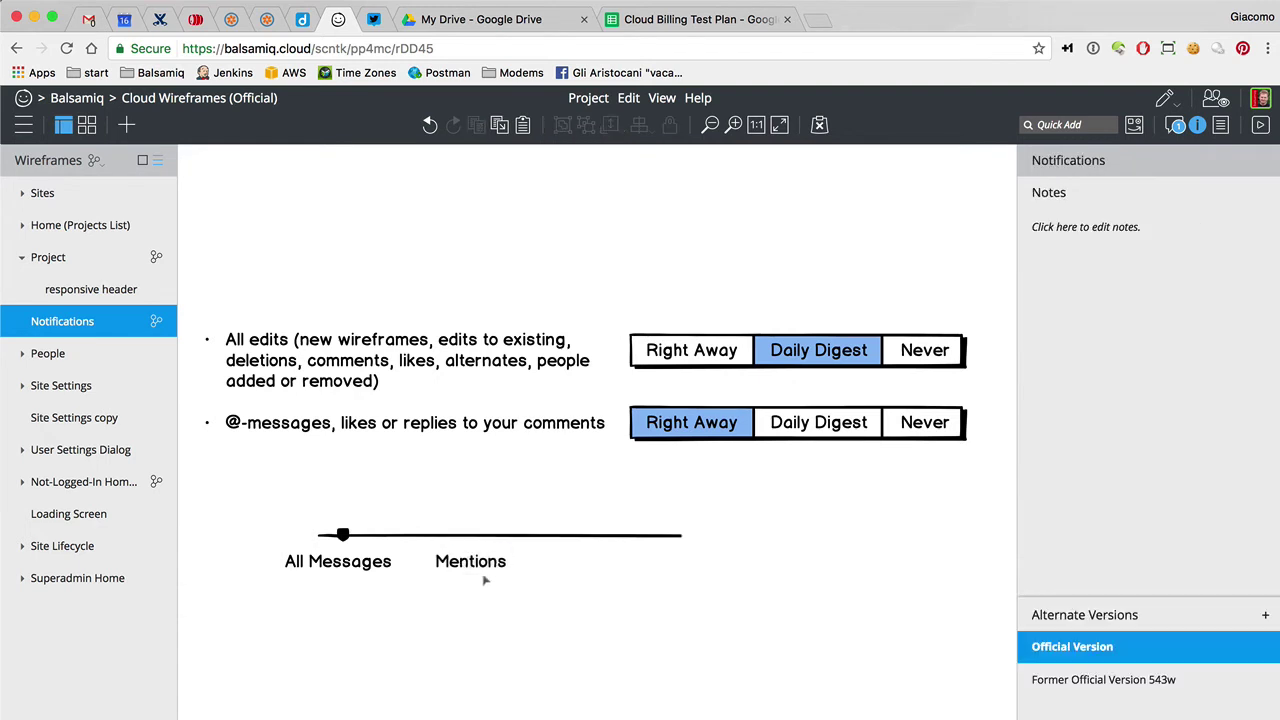
left_click(478, 565)
key("super+d")
left_click_drag(470, 580, 652, 562)
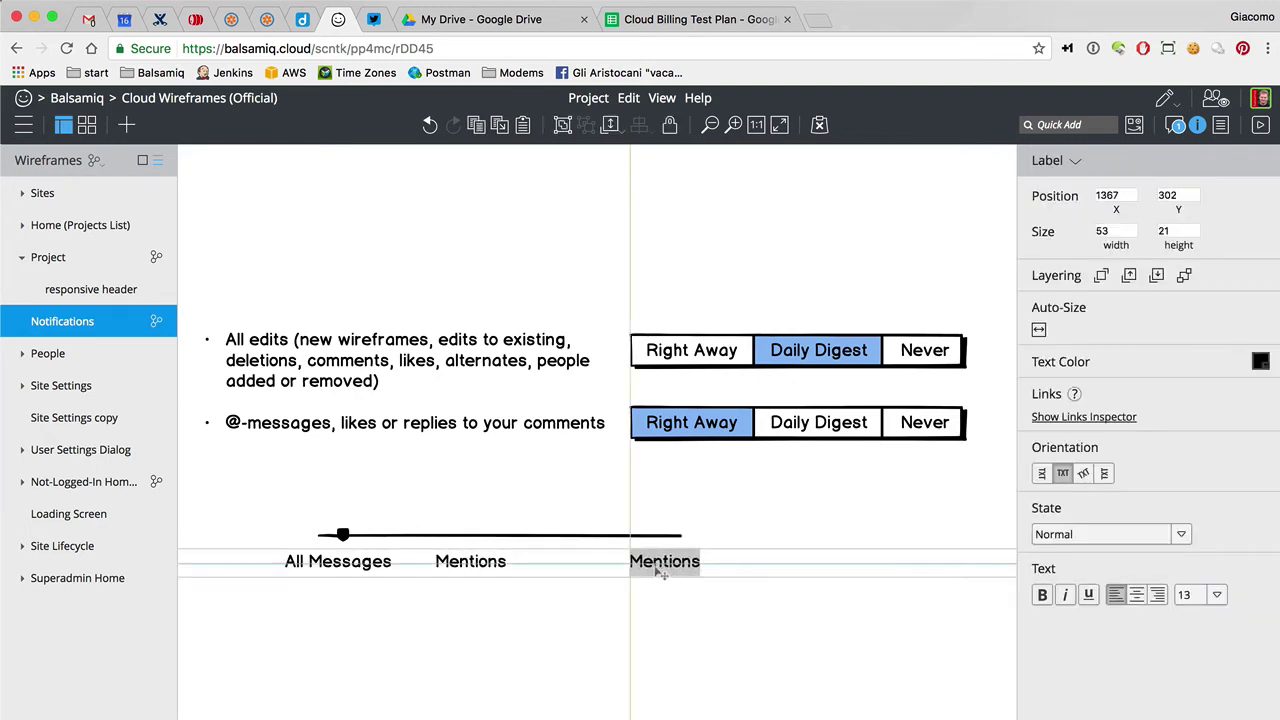
double_click(655, 563)
type("Nothing")
left_click(583, 608)
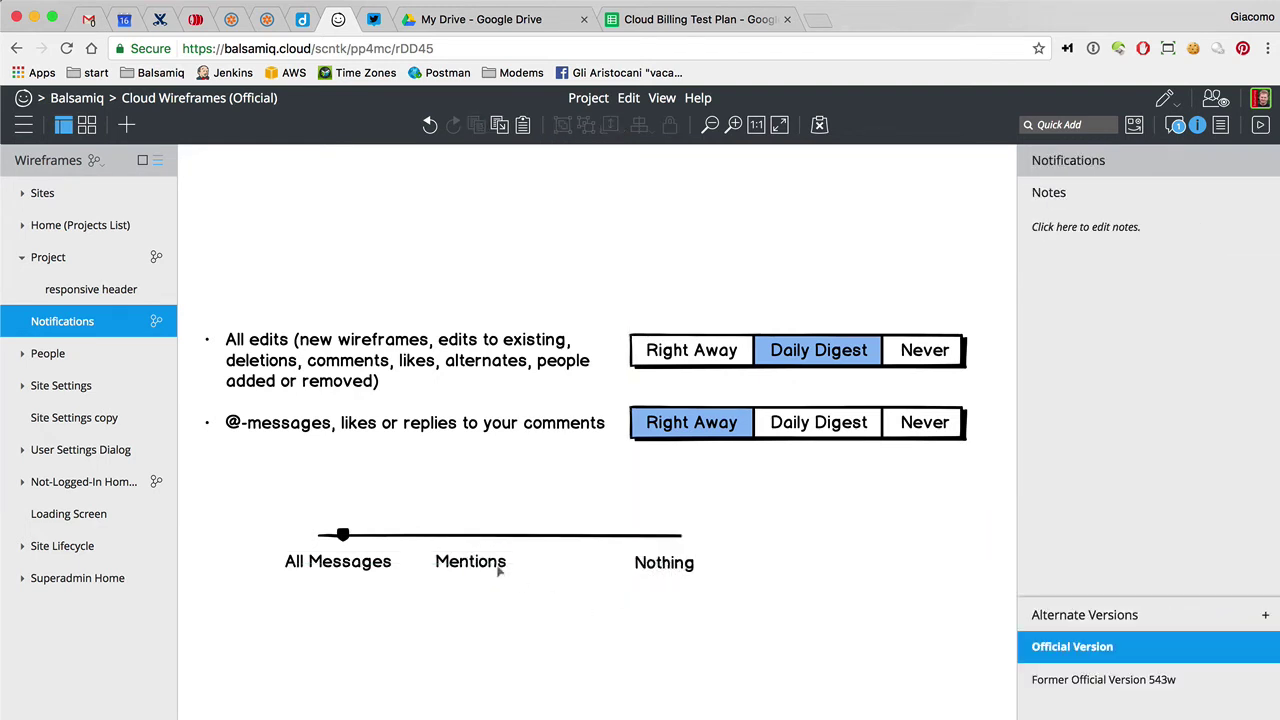
left_click_drag(500, 566, 522, 572)
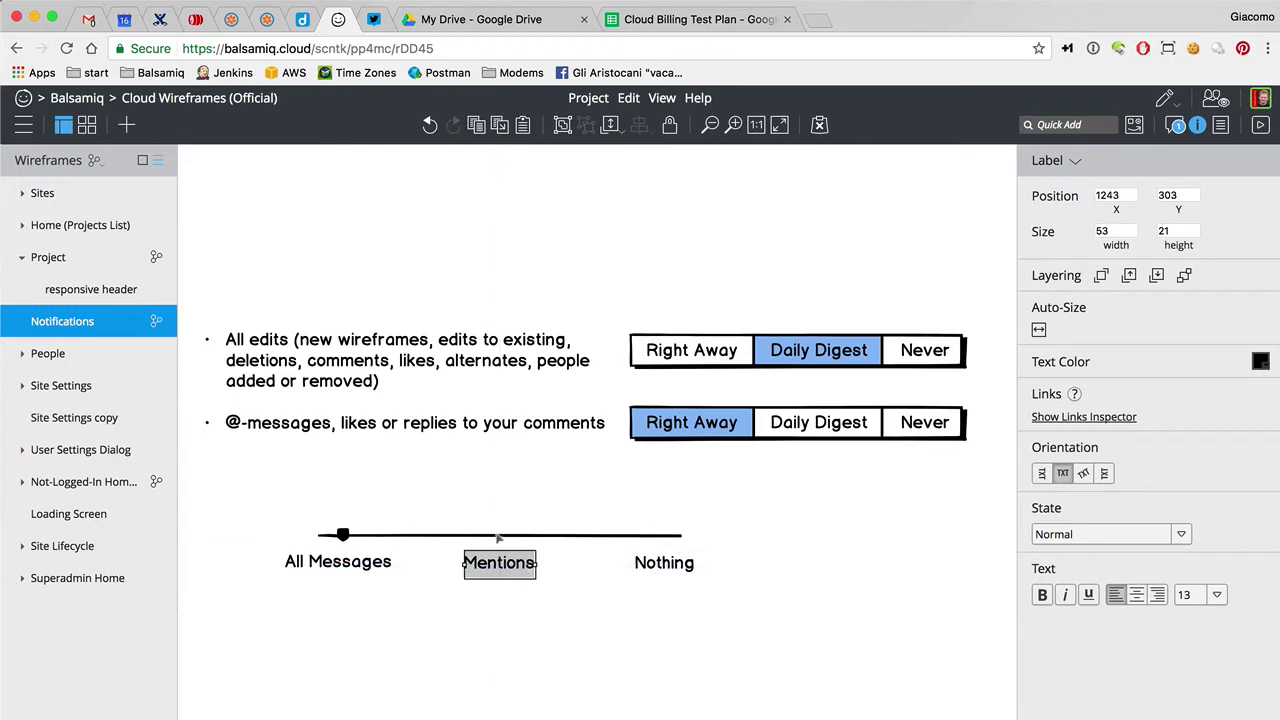
left_click(499, 537)
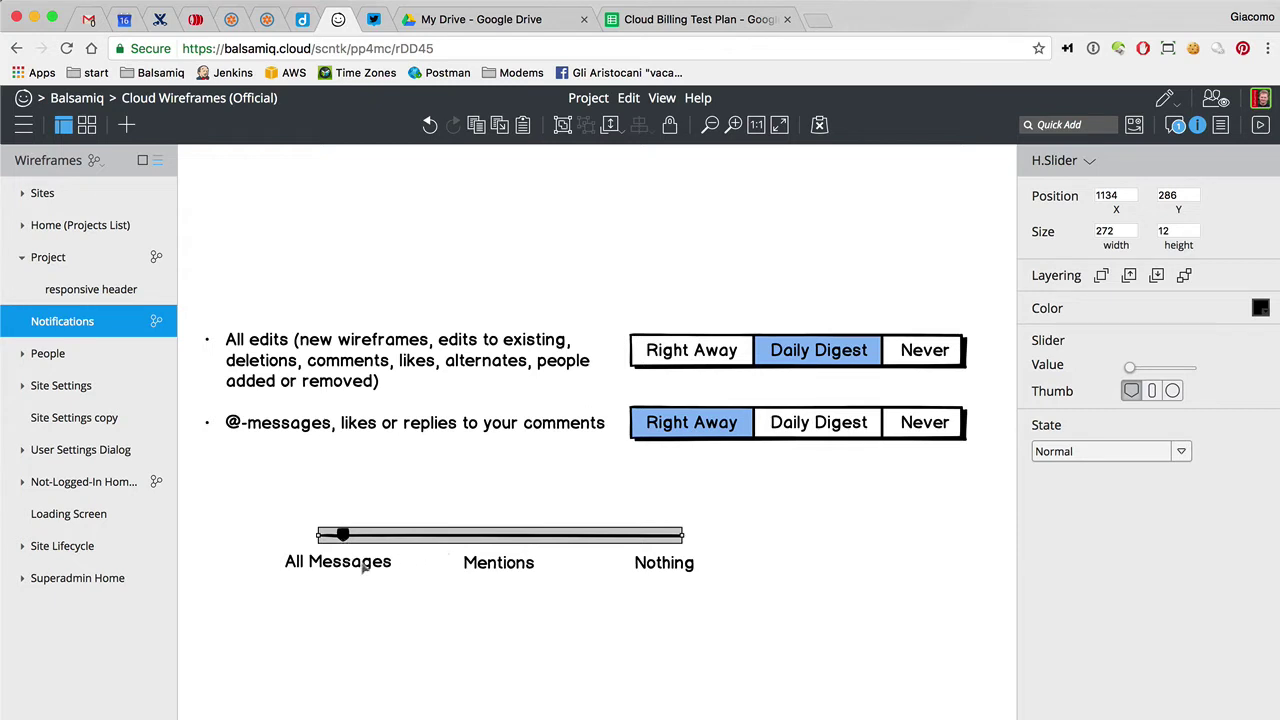
left_click(368, 617)
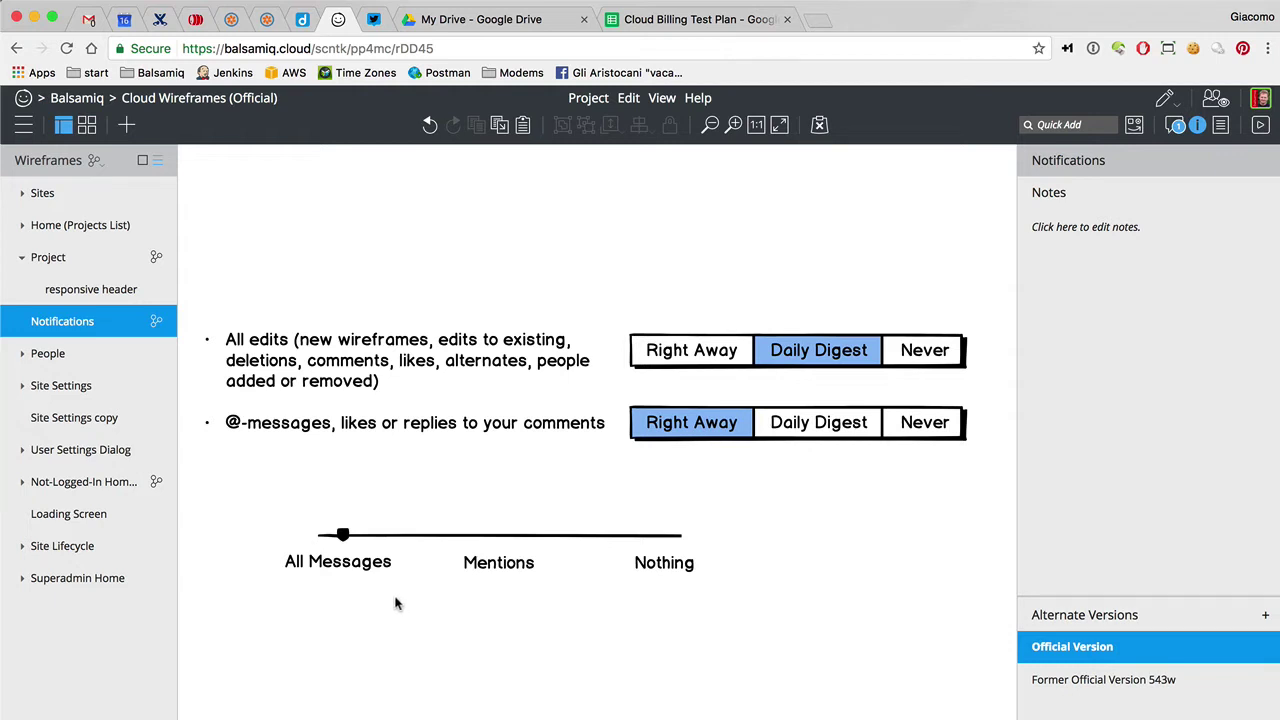
Change the slider's value so its thumb rests at the middle position above Mentions
left_click(706, 368)
left_click(707, 414)
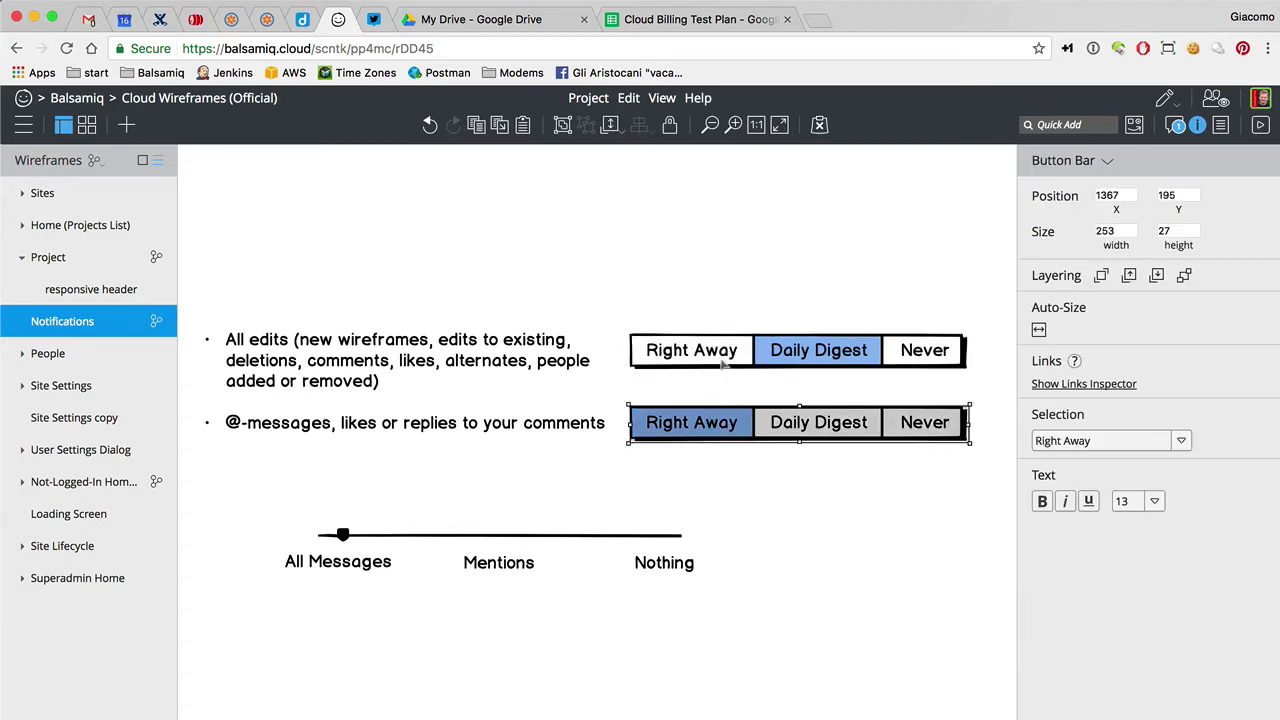
left_click(722, 368)
left_click(727, 425)
left_click(730, 368)
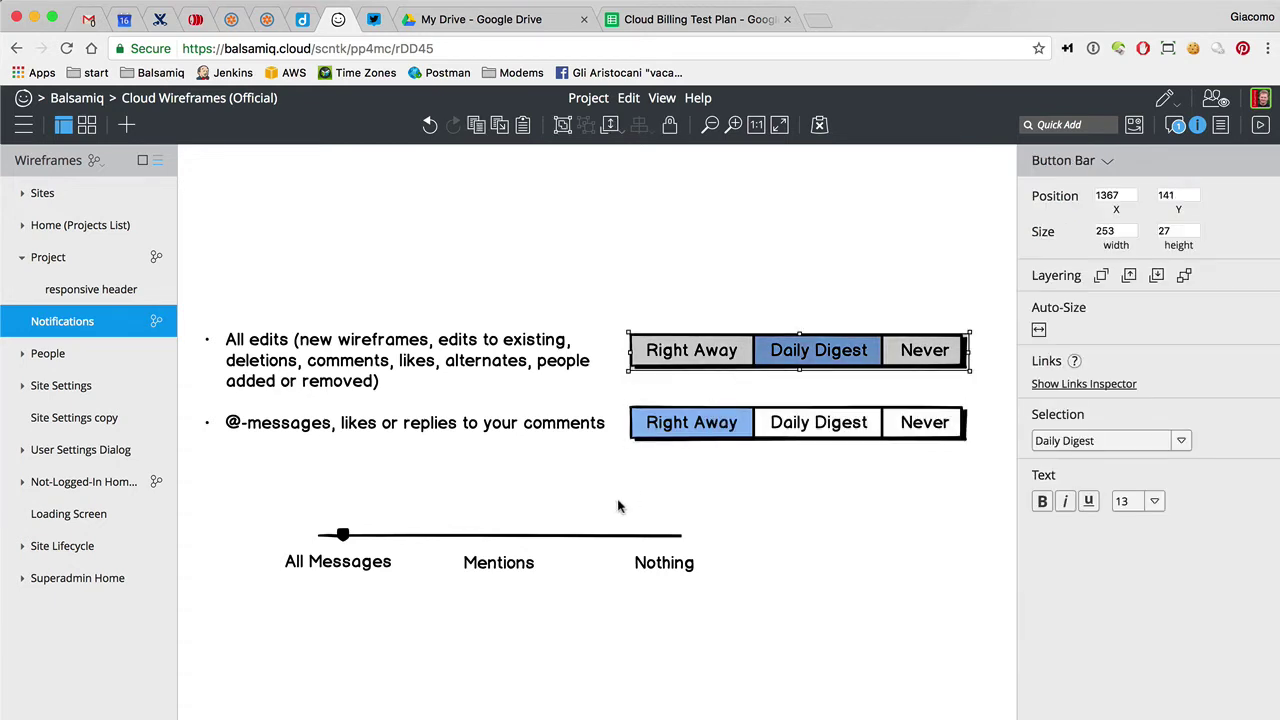
left_click(375, 566)
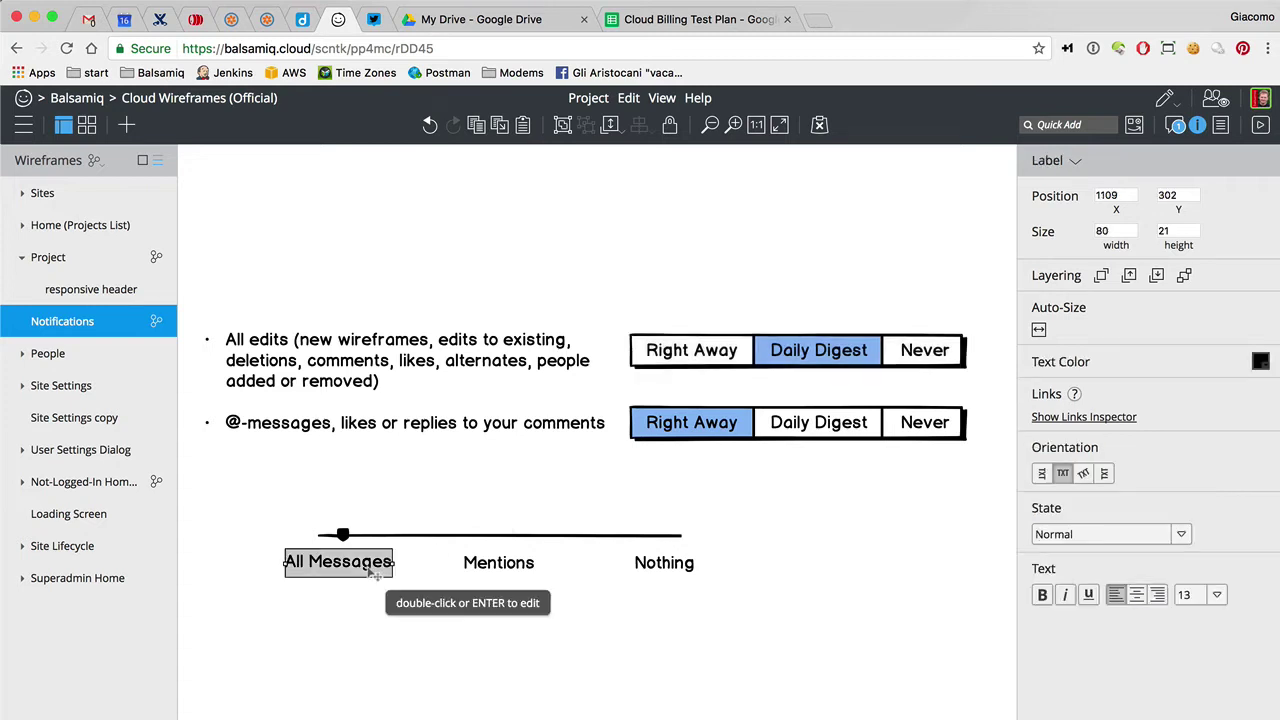
left_click(374, 619)
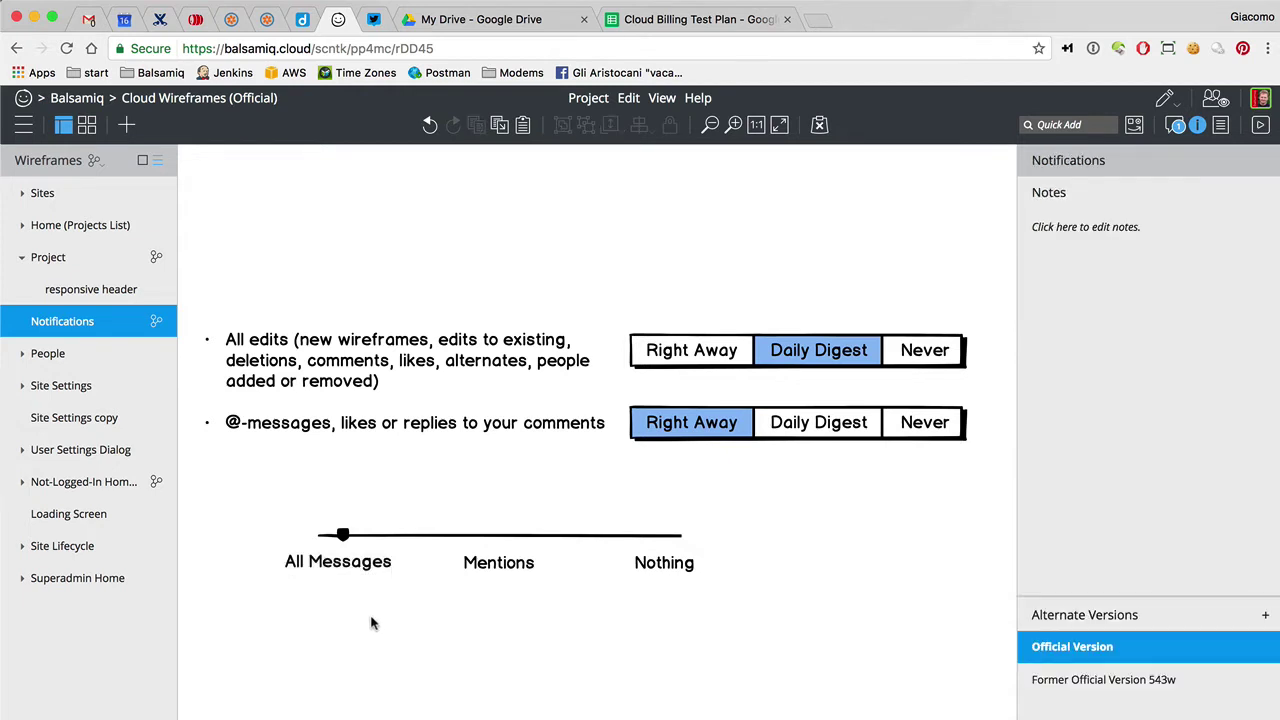
left_click(501, 537)
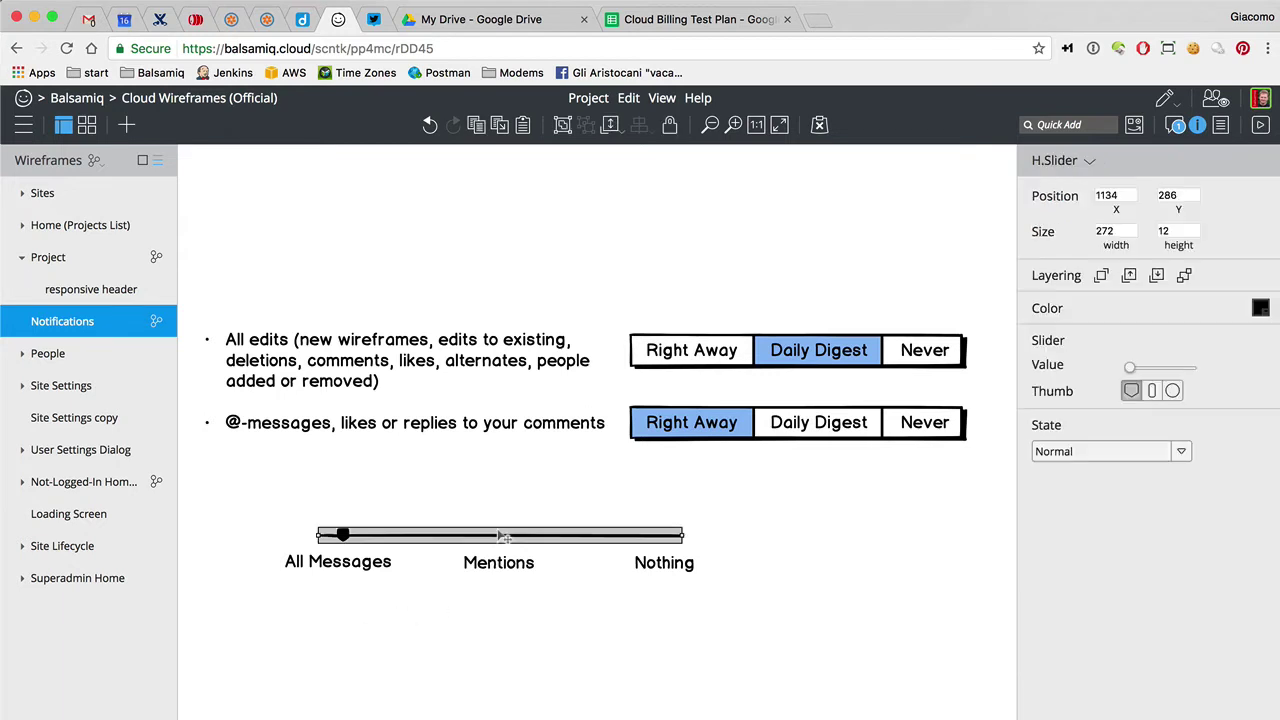
left_click(1158, 368)
left_click(617, 668)
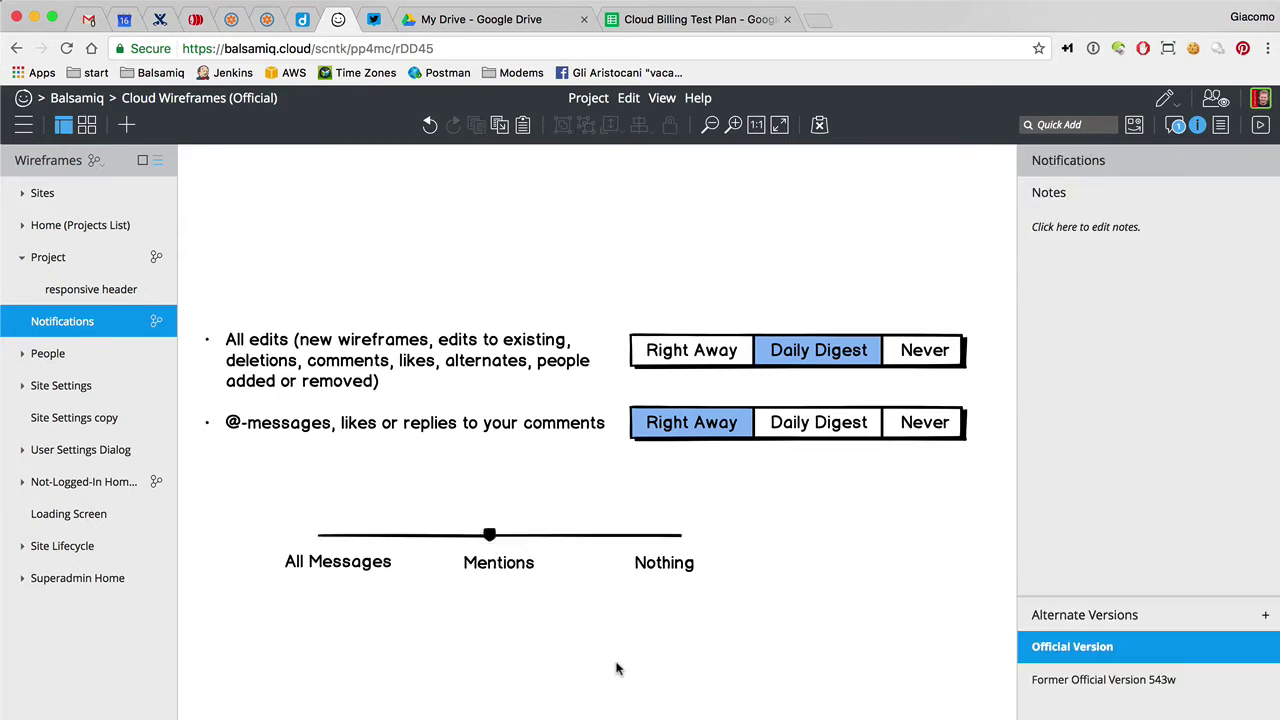
Quick-add a checkbox labelled 'Send me a daily digest of all messages' beneath the slider labels
key("slash")
type("check")
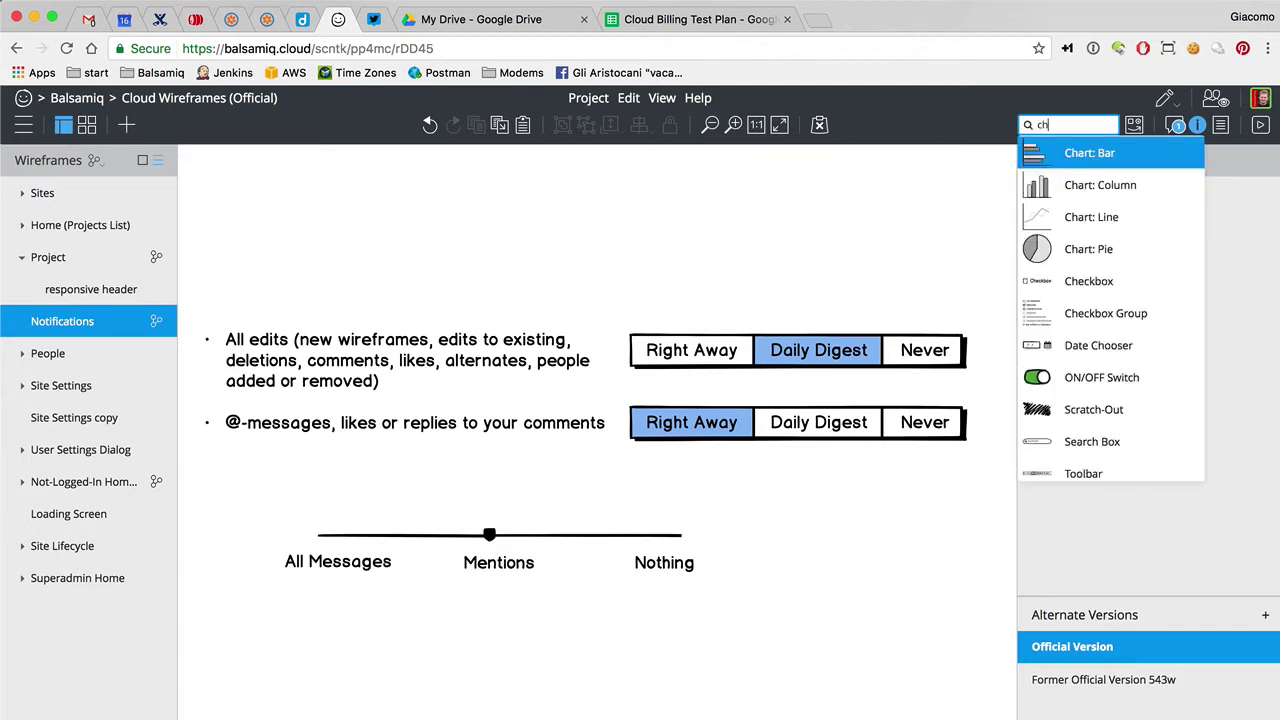
key("Return")
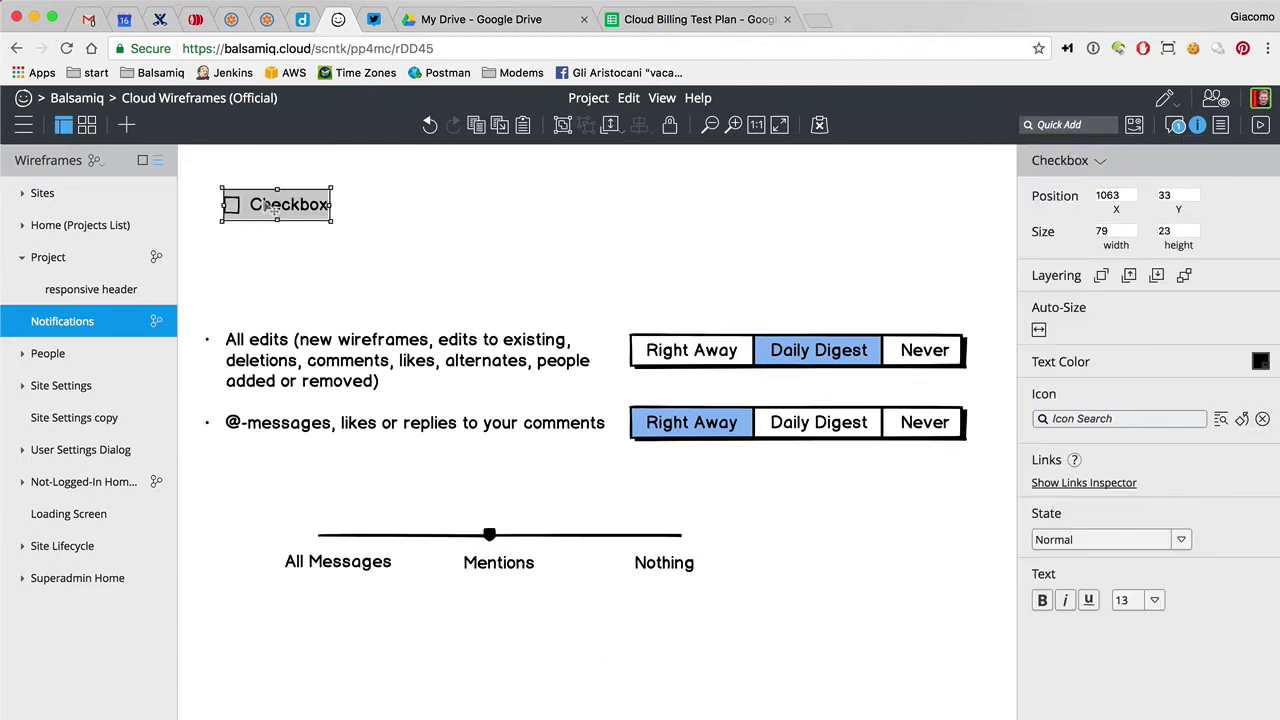
left_click_drag(264, 203, 332, 608)
key("Return")
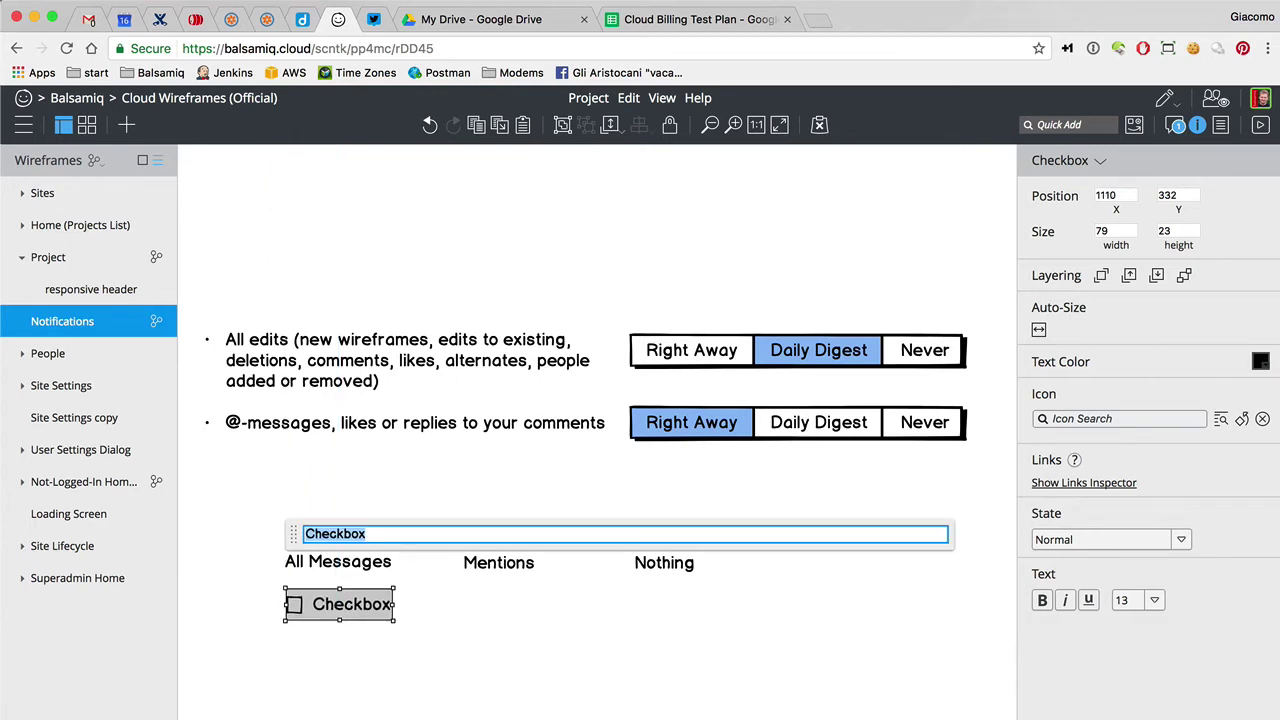
type("Send me a ")
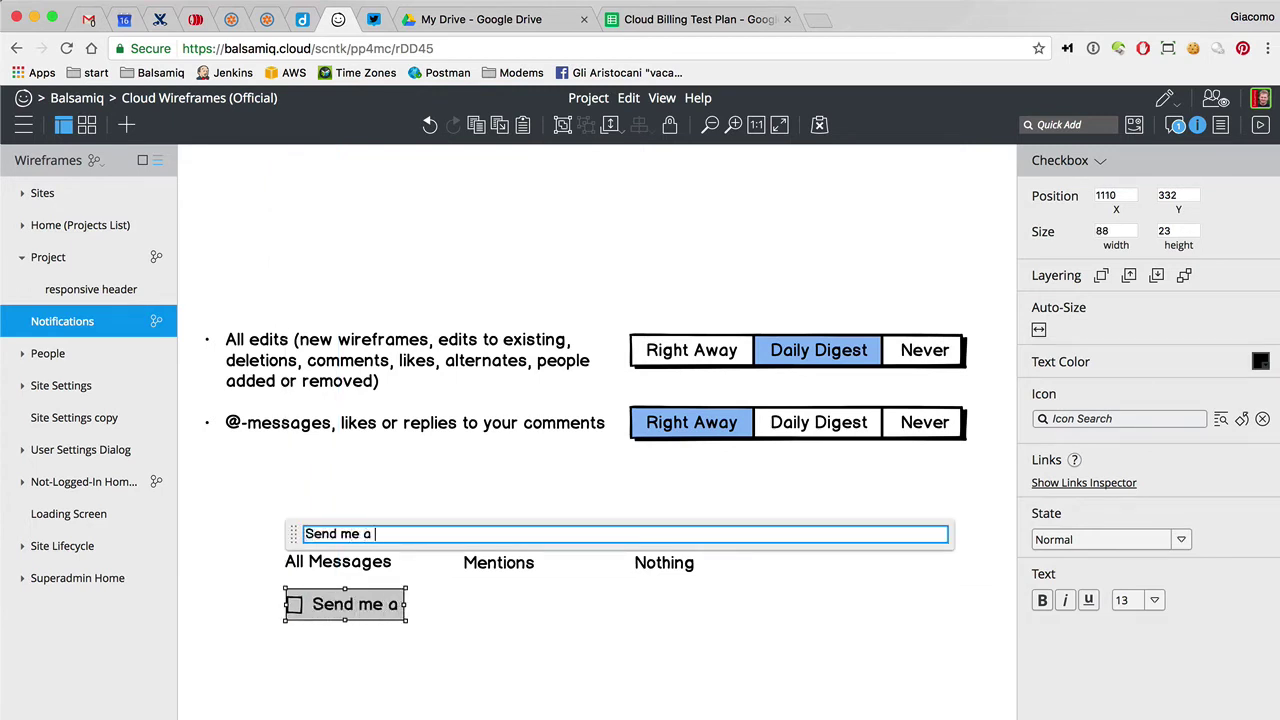
type("daily digest ")
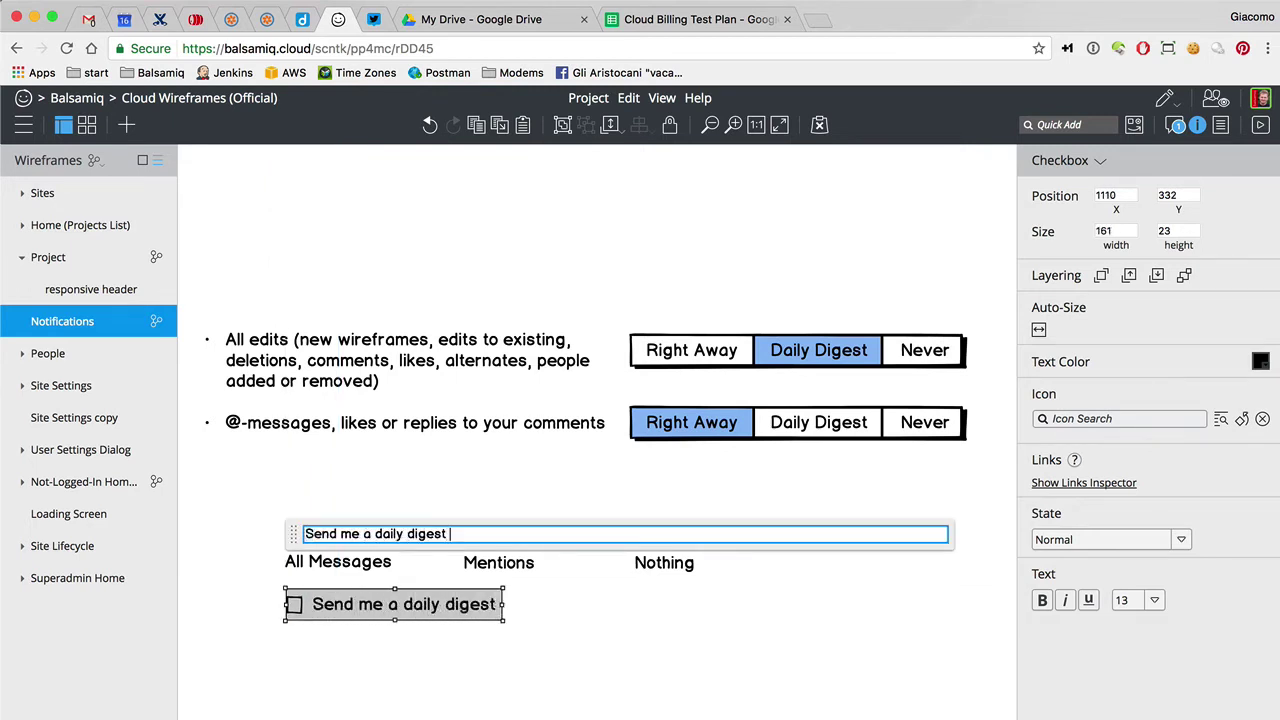
type("of all messages")
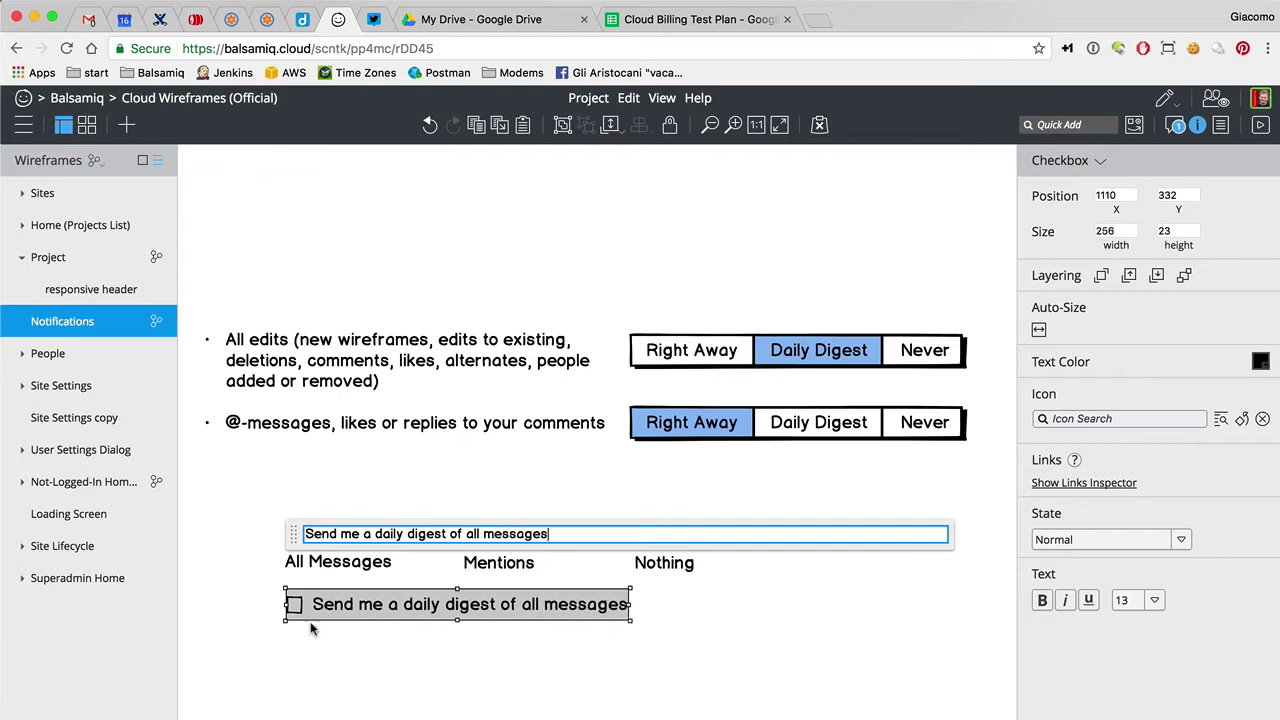
left_click(312, 635)
left_click(357, 612)
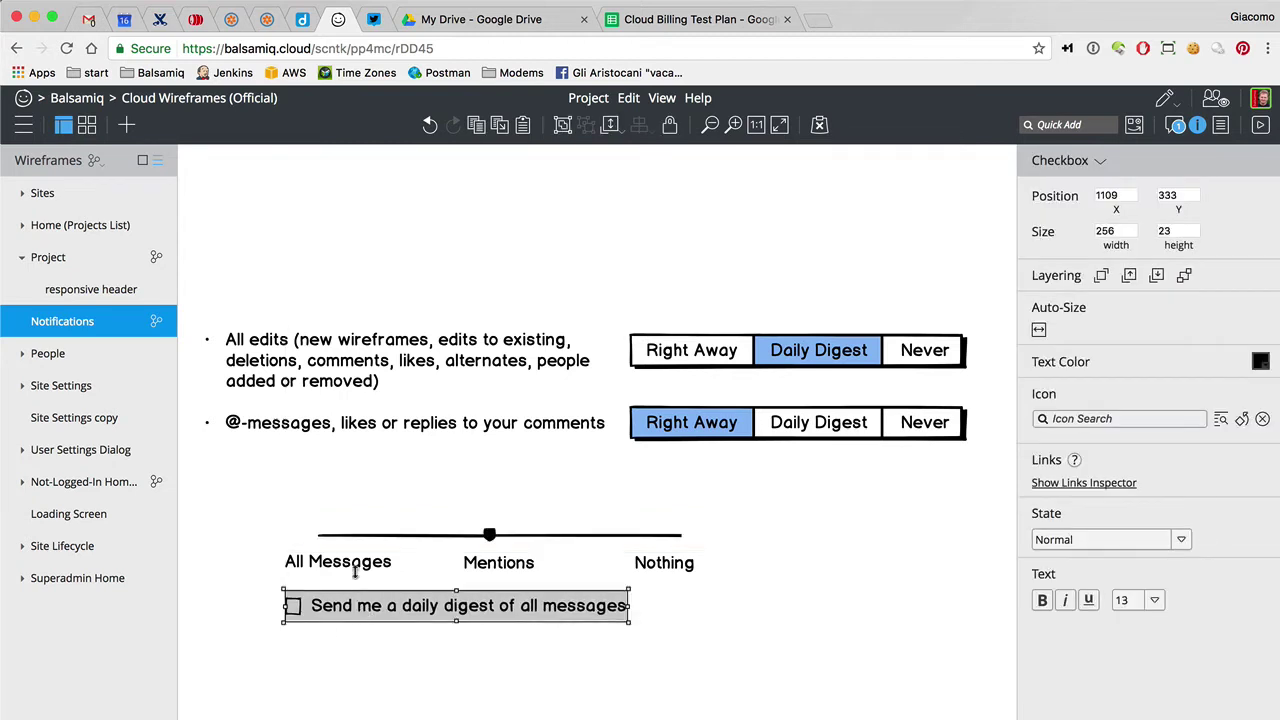
left_click(347, 538)
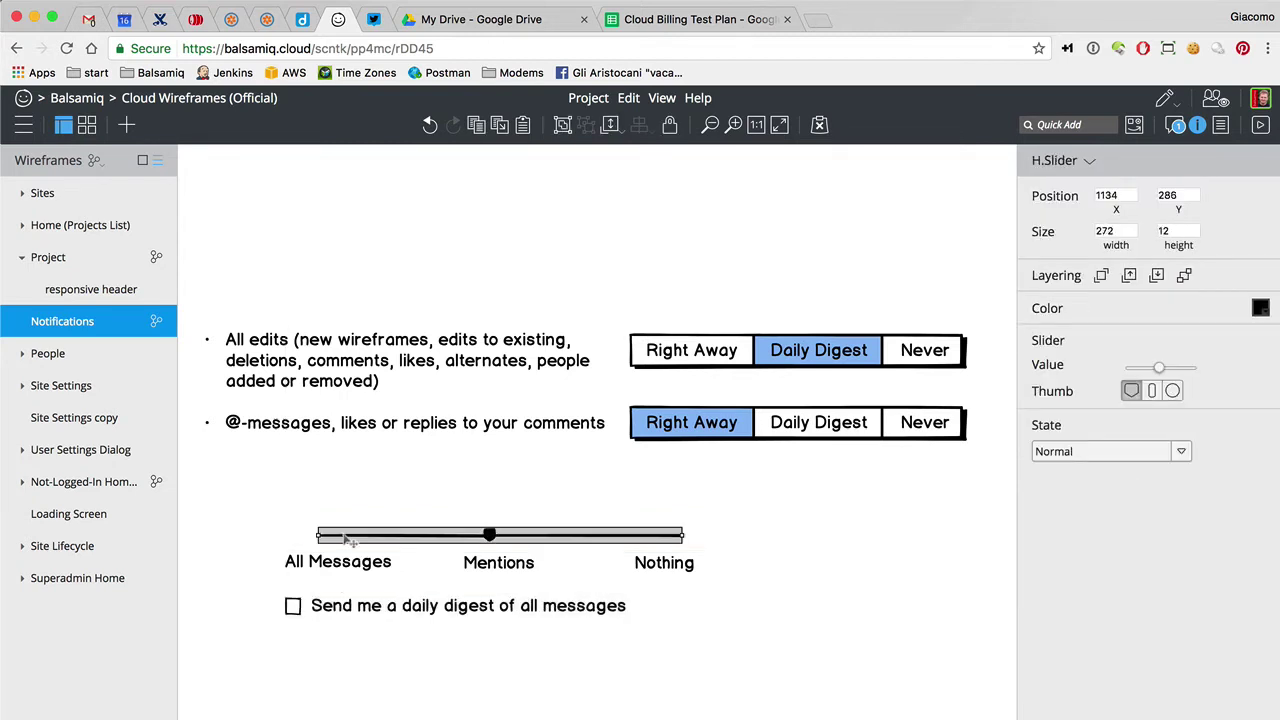
left_click(301, 668)
Move the bulleted text up, then duplicate the slider-and-checkbox group and place the copy below
left_click(342, 606)
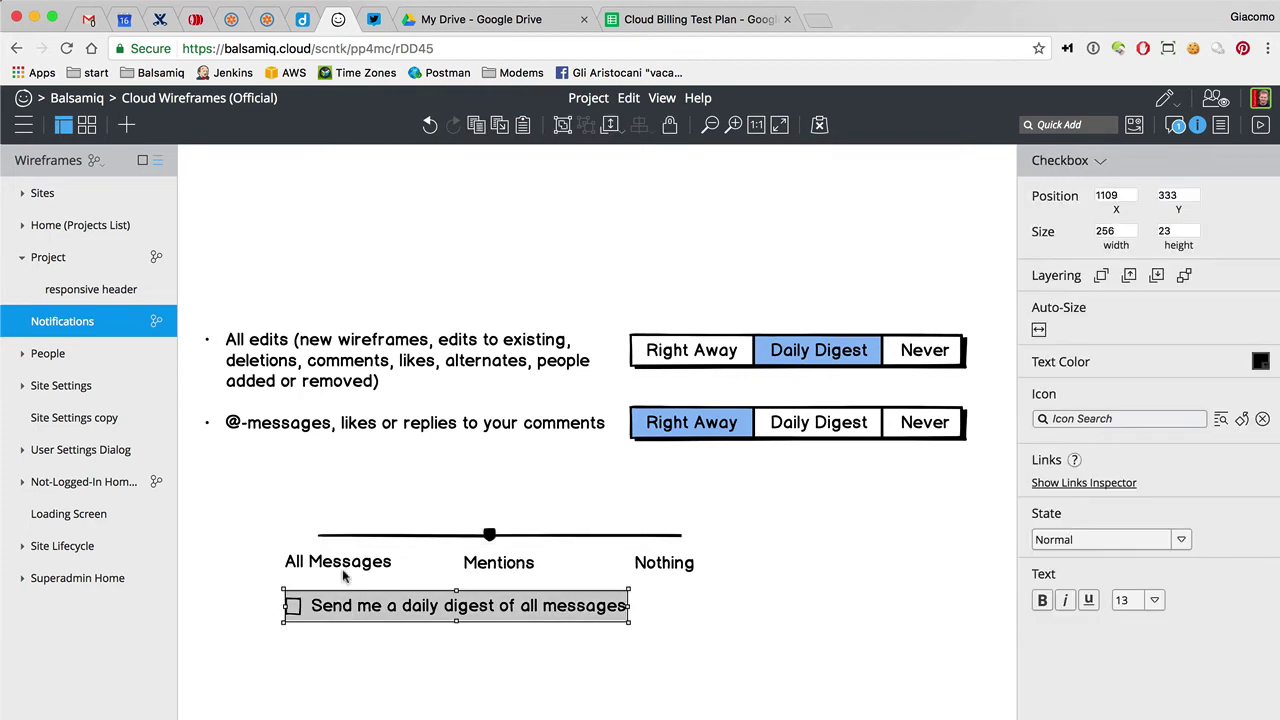
left_click(347, 566)
mouse_move(260, 480)
left_mouse_down()
mouse_move(686, 700)
mouse_move(523, 357)
mouse_move(338, 335)
mouse_move(306, 352)
left_mouse_up()
left_click_drag(259, 511, 777, 664)
key("super+d")
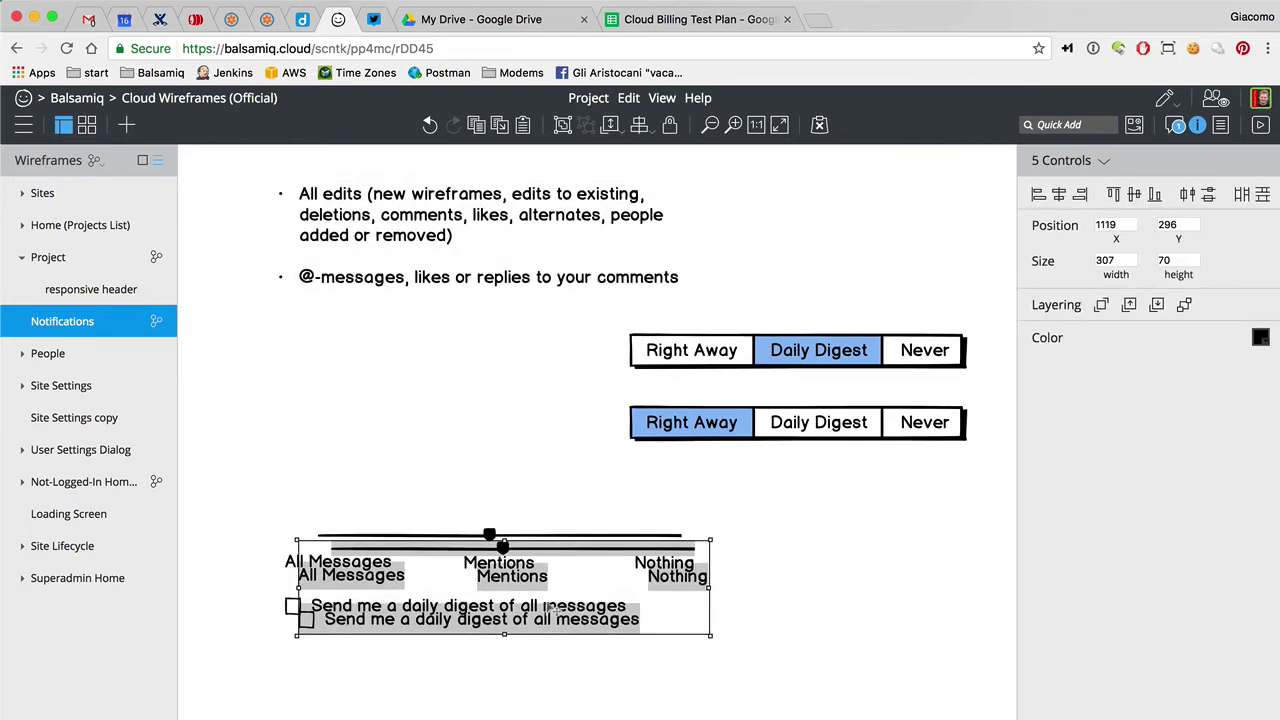
left_click_drag(527, 581, 517, 694)
left_click(772, 640)
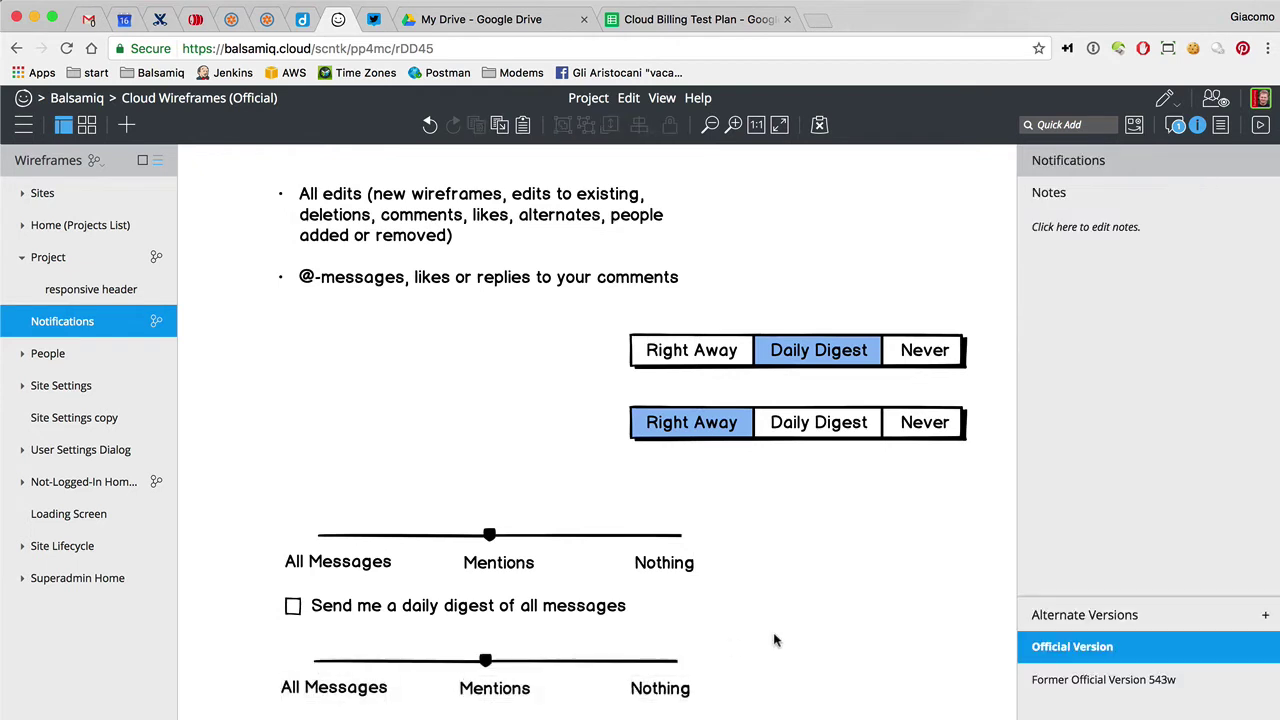
Set the copy's slider to All Messages and its daily digest checkbox to checked and disabled
scroll(773, 632, "down", 4)
left_click(482, 460)
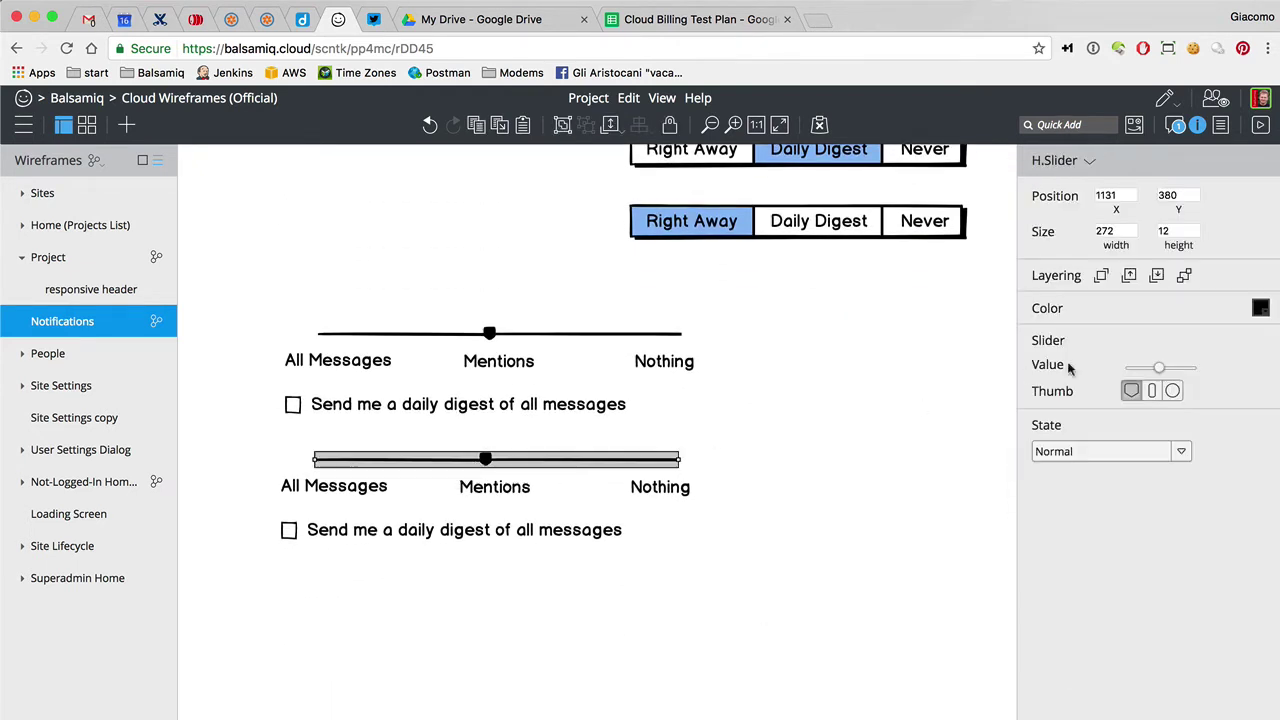
left_click_drag(1159, 368, 1113, 369)
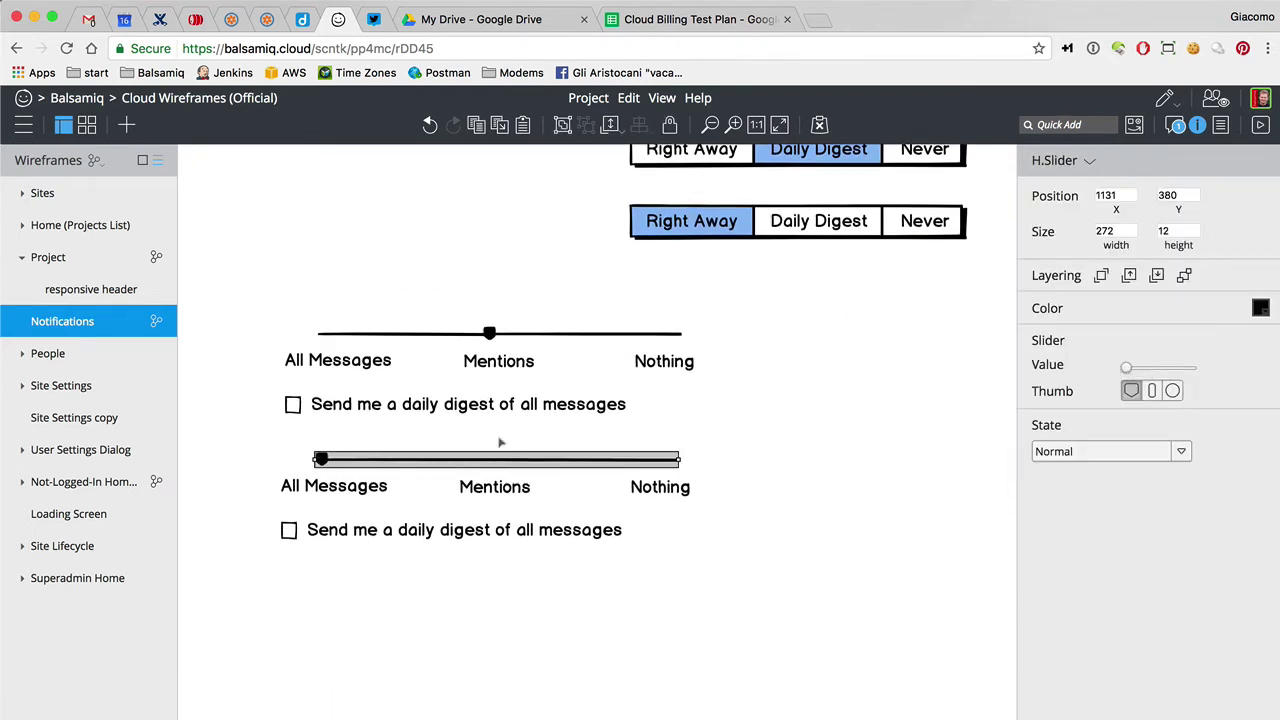
left_click(484, 532)
left_click(1115, 545)
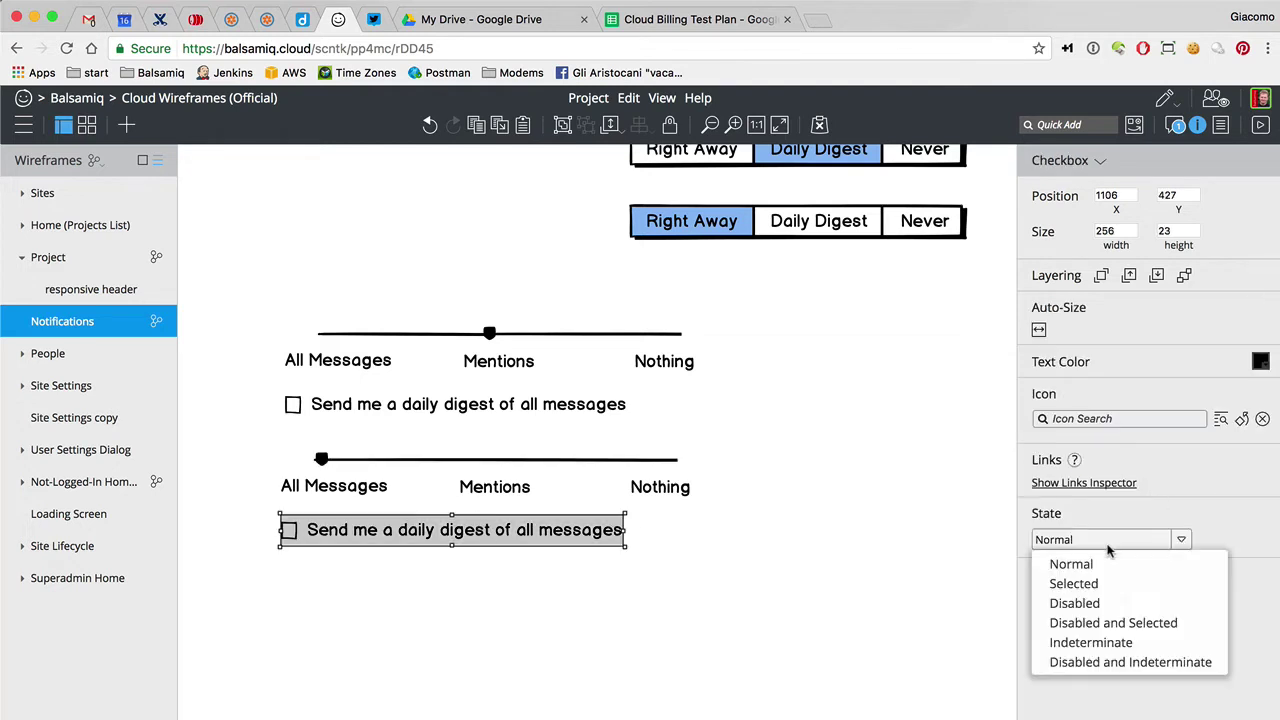
left_click(1097, 624)
left_click(660, 619)
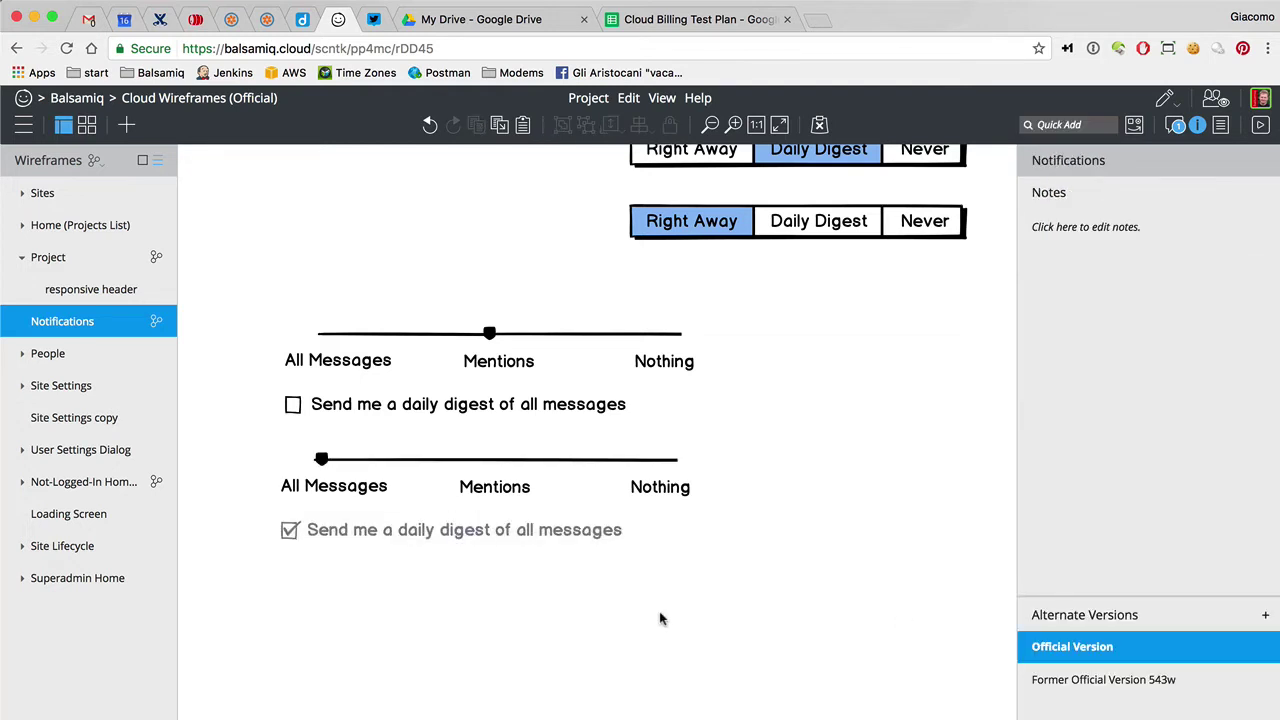
scroll(660, 619, "up", 2)
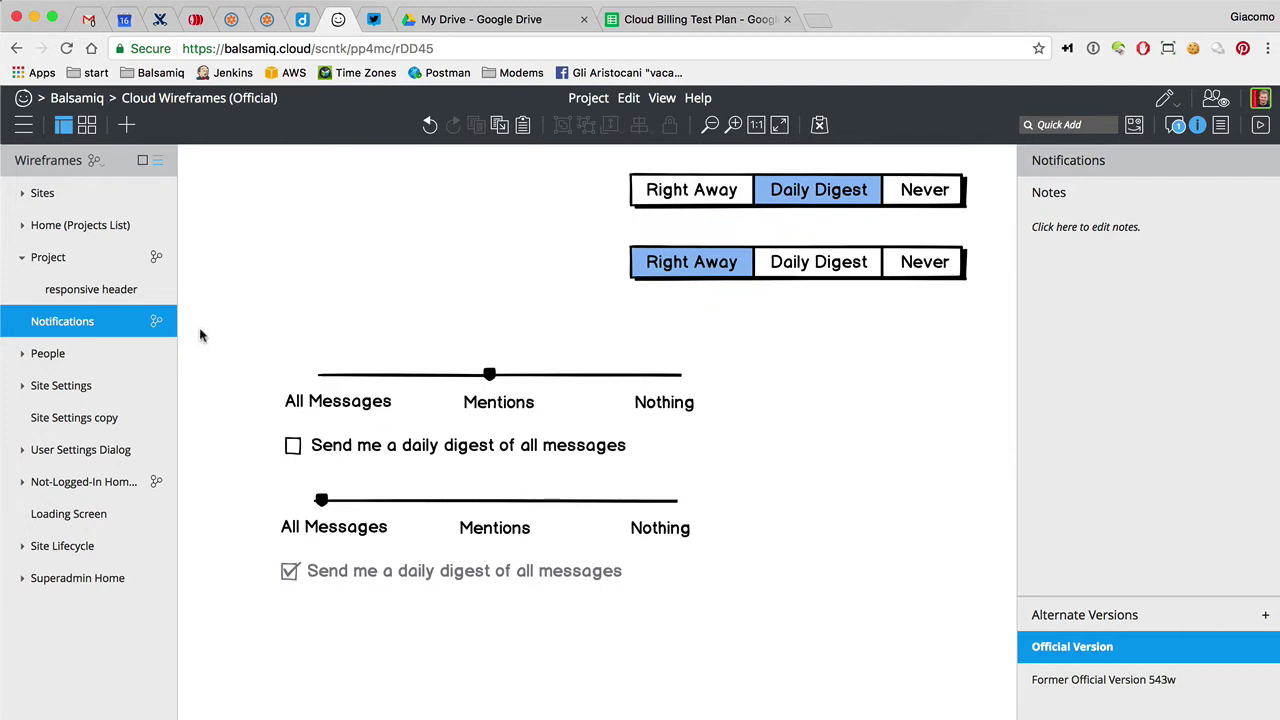
Move the Mentions slider group below the All Messages group
left_click_drag(230, 332, 737, 477)
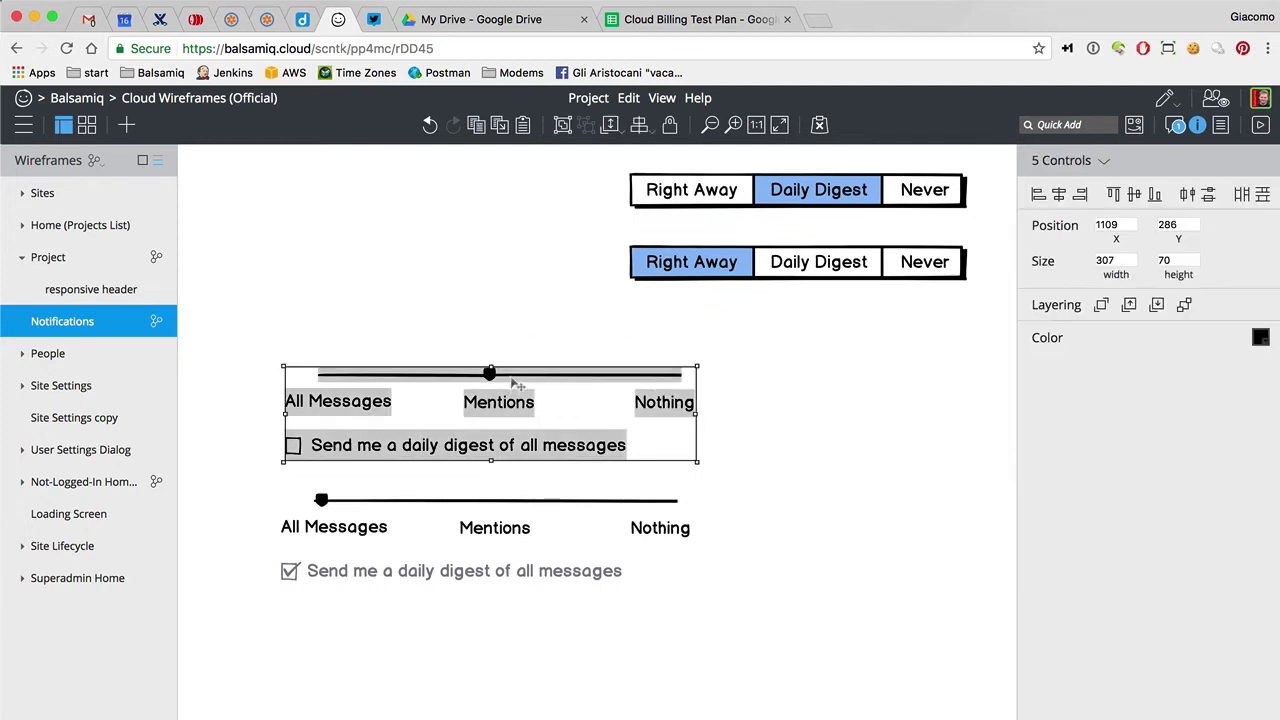
left_click_drag(517, 383, 509, 646)
scroll(509, 646, "down", 5)
left_click(641, 626)
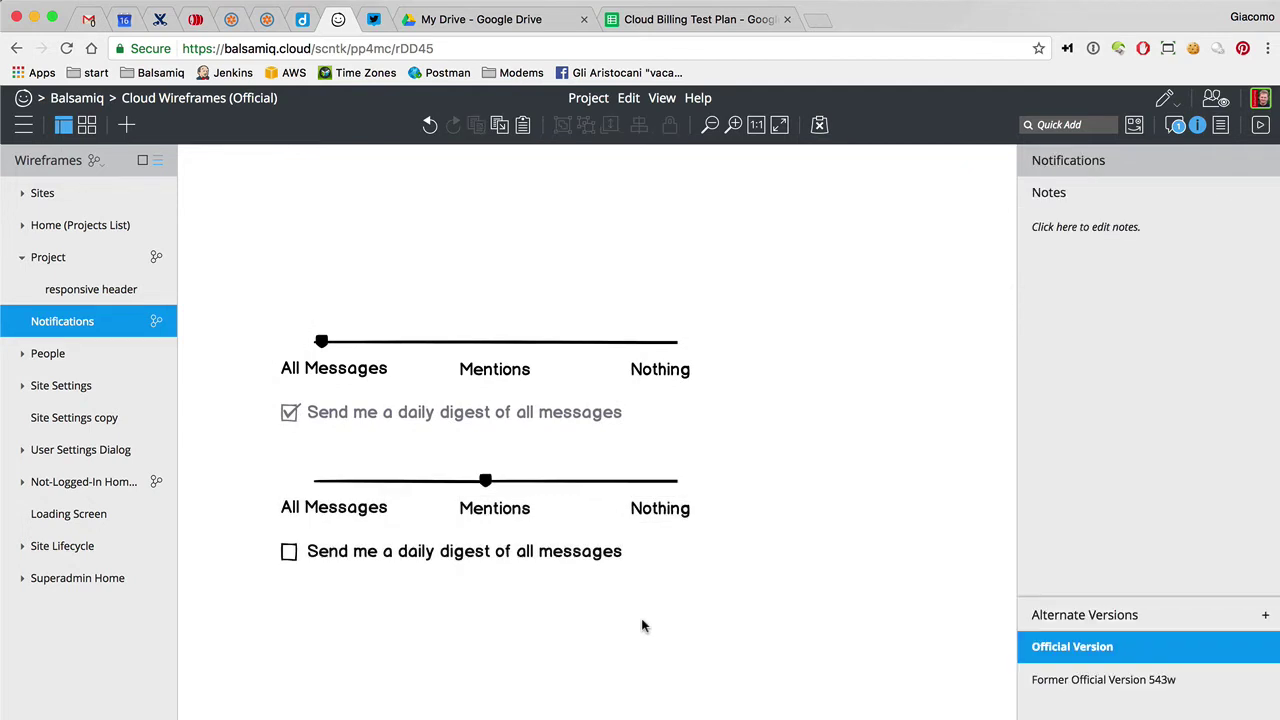
Select both slider groups together and drag them up under the option bars
left_click(374, 567)
left_click(286, 474)
left_click_drag(253, 456, 706, 531)
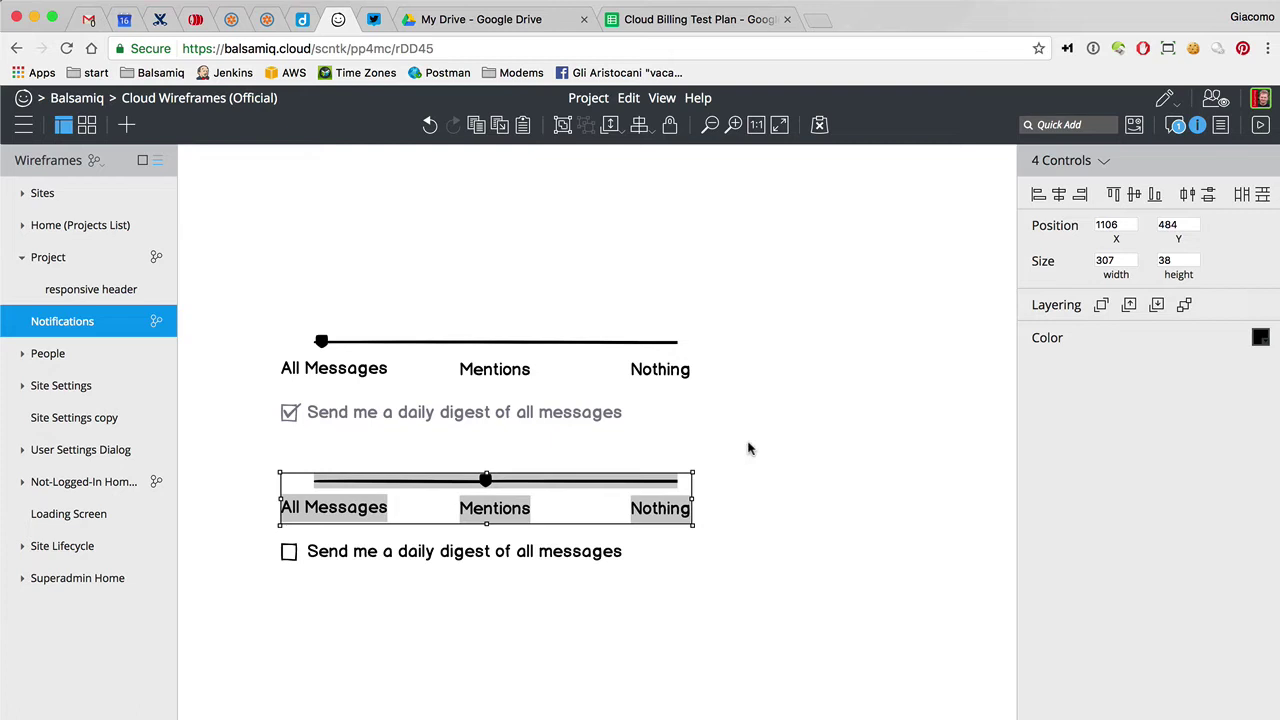
scroll(748, 448, "up", 3)
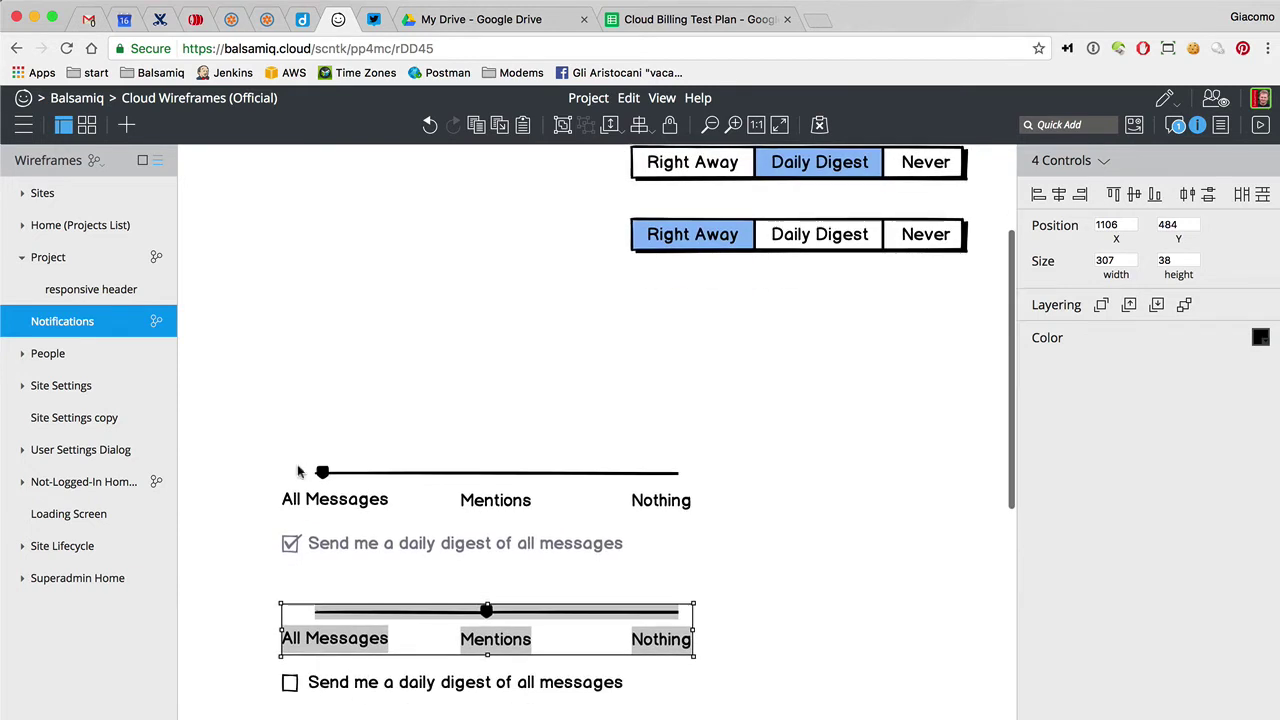
left_click_drag(258, 429, 786, 612)
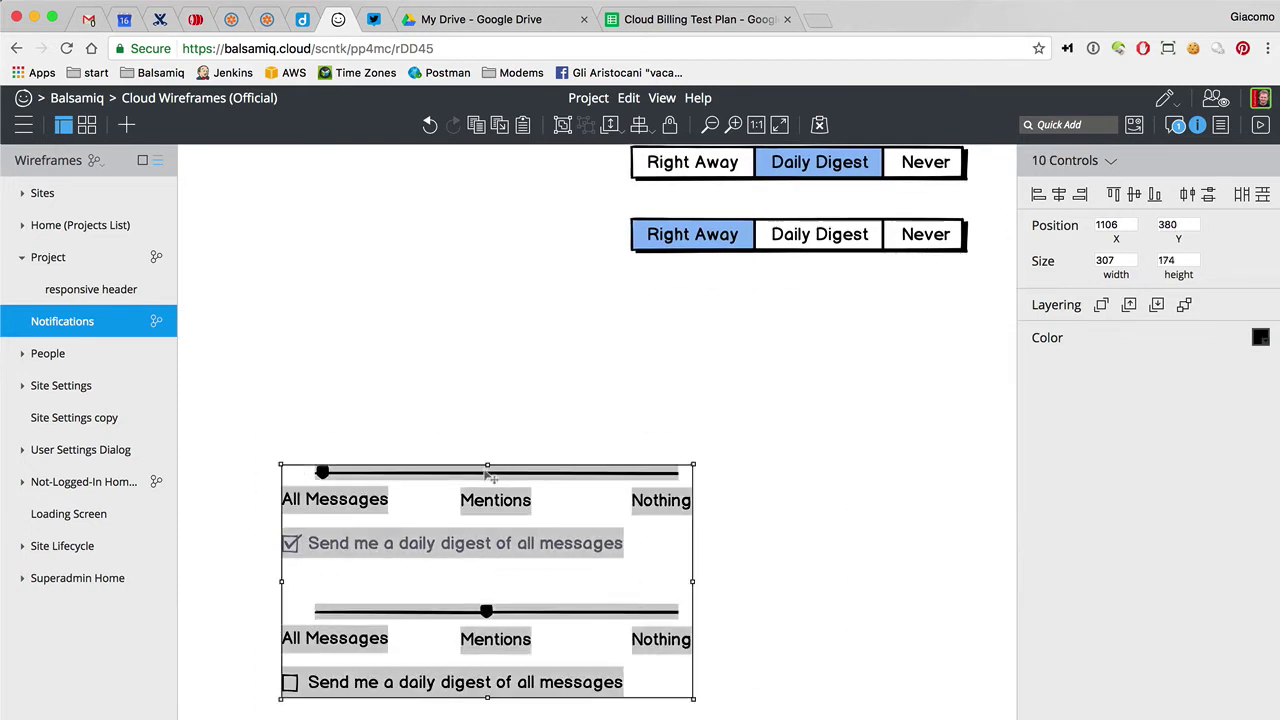
left_click_drag(492, 507, 490, 368)
left_click(836, 429)
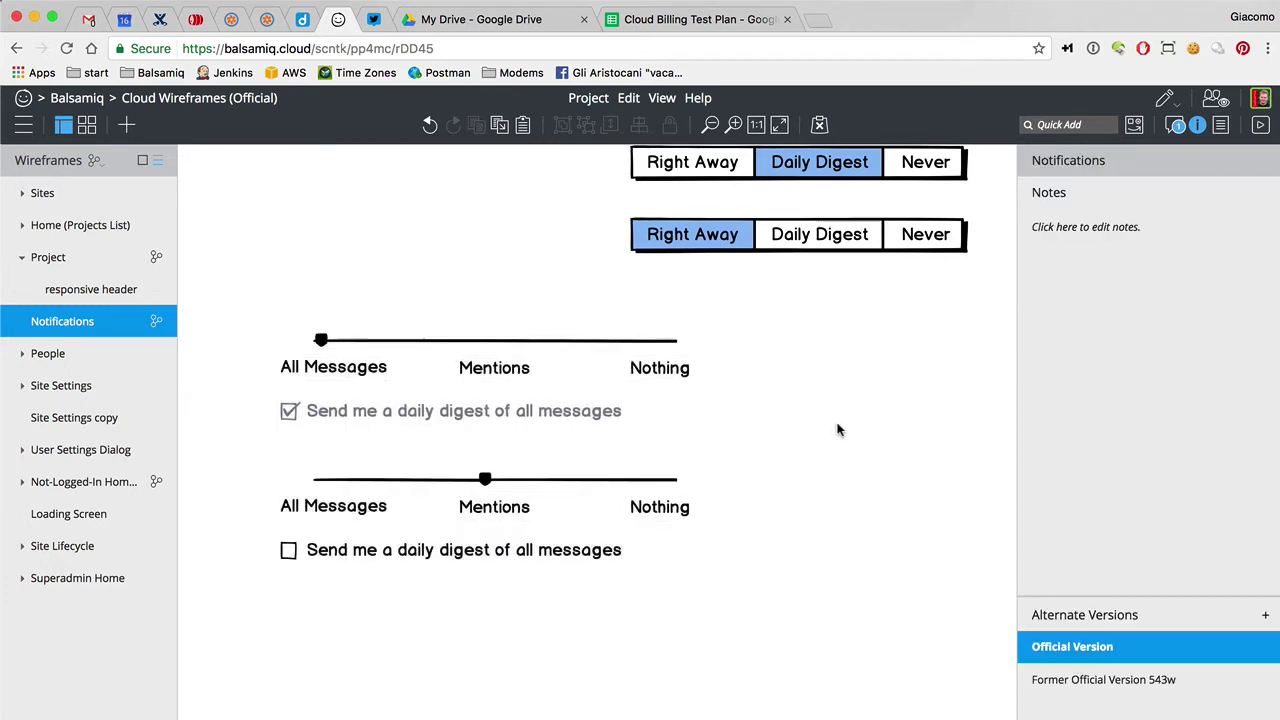
Select the two Right Away / Daily Digest / Never option bars beside the bulleted text
scroll(838, 430, "up", 3)
scroll(838, 430, "up", 3)
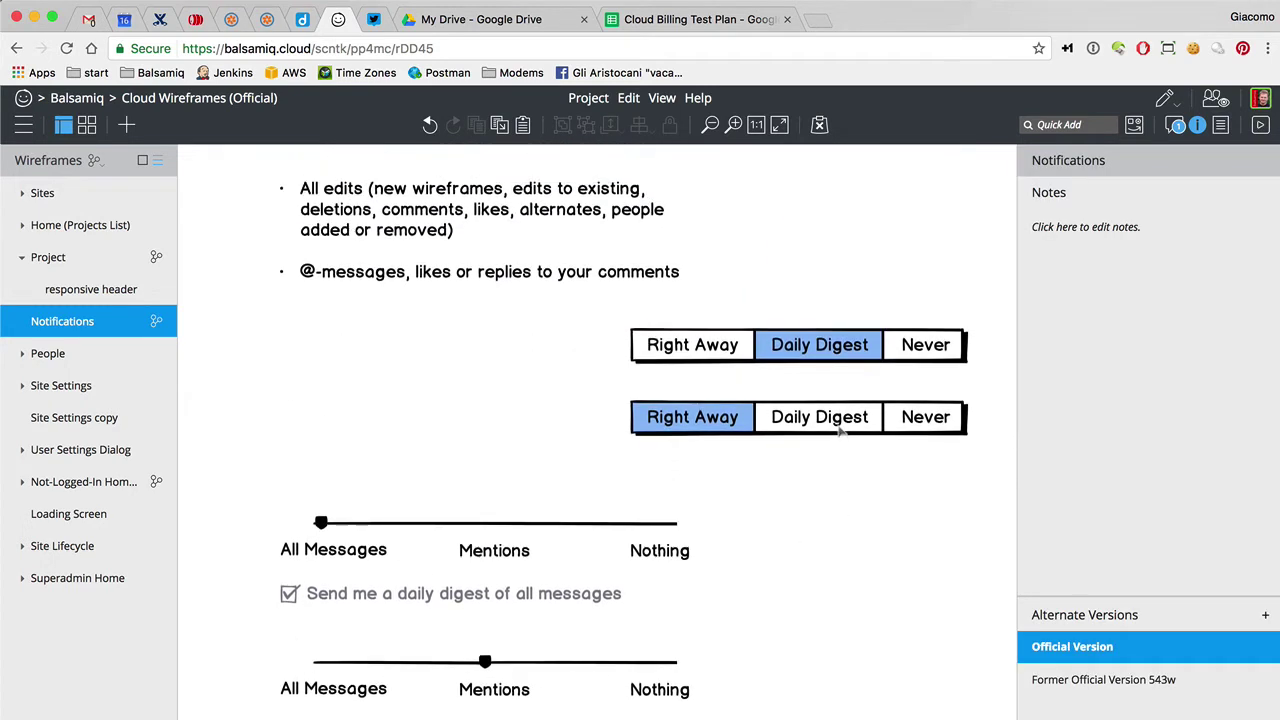
scroll(838, 430, "down", 1)
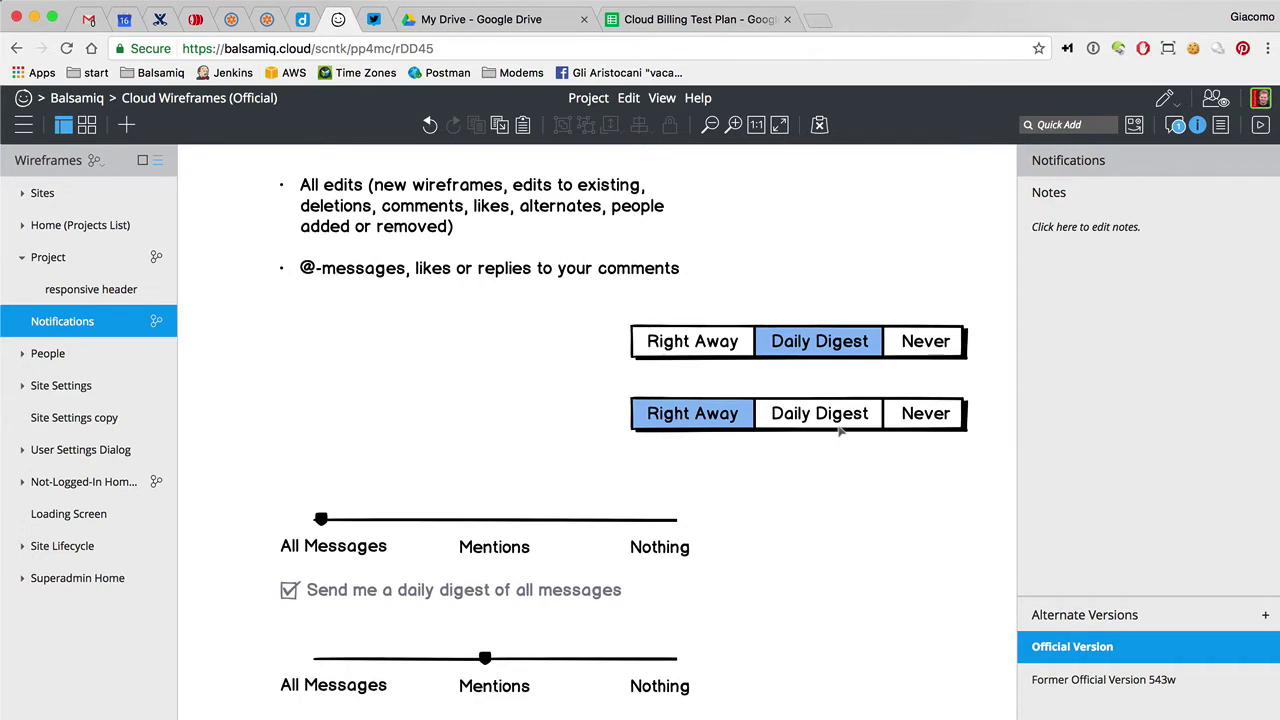
scroll(840, 430, "down", 2)
scroll(840, 430, "up", 1)
scroll(840, 432, "down", 3)
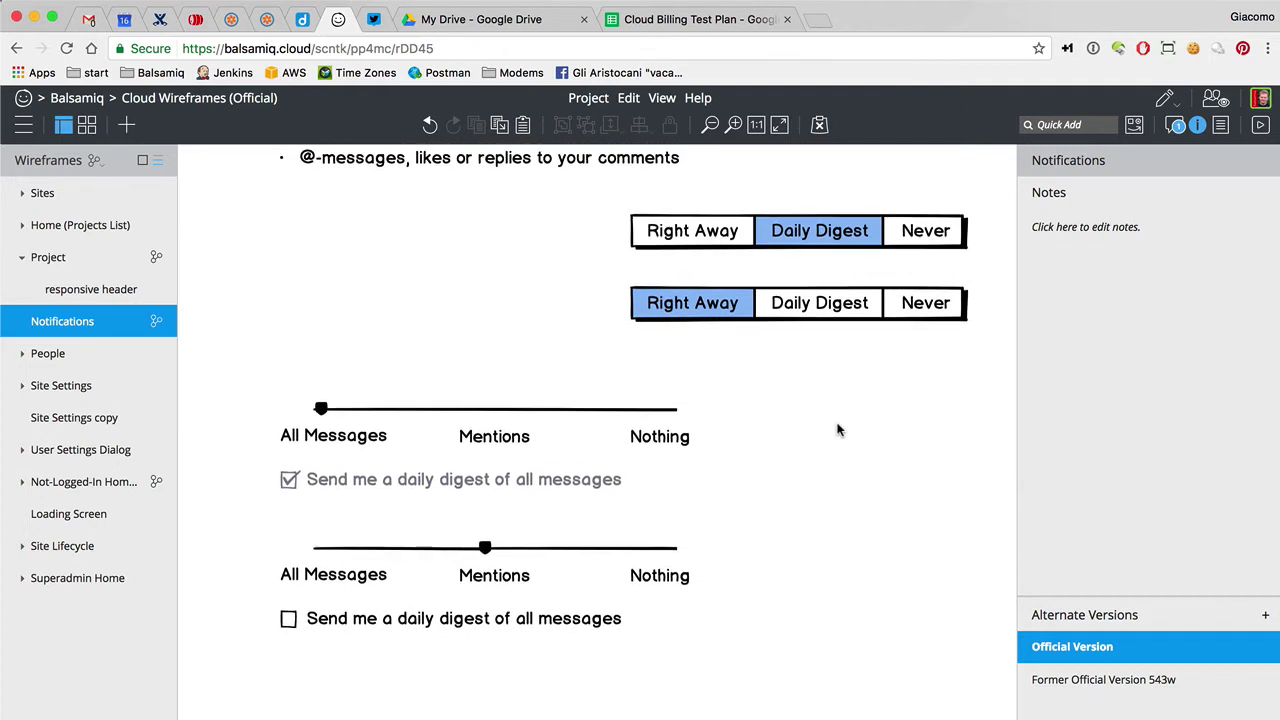
left_click(760, 242)
left_click(765, 308)
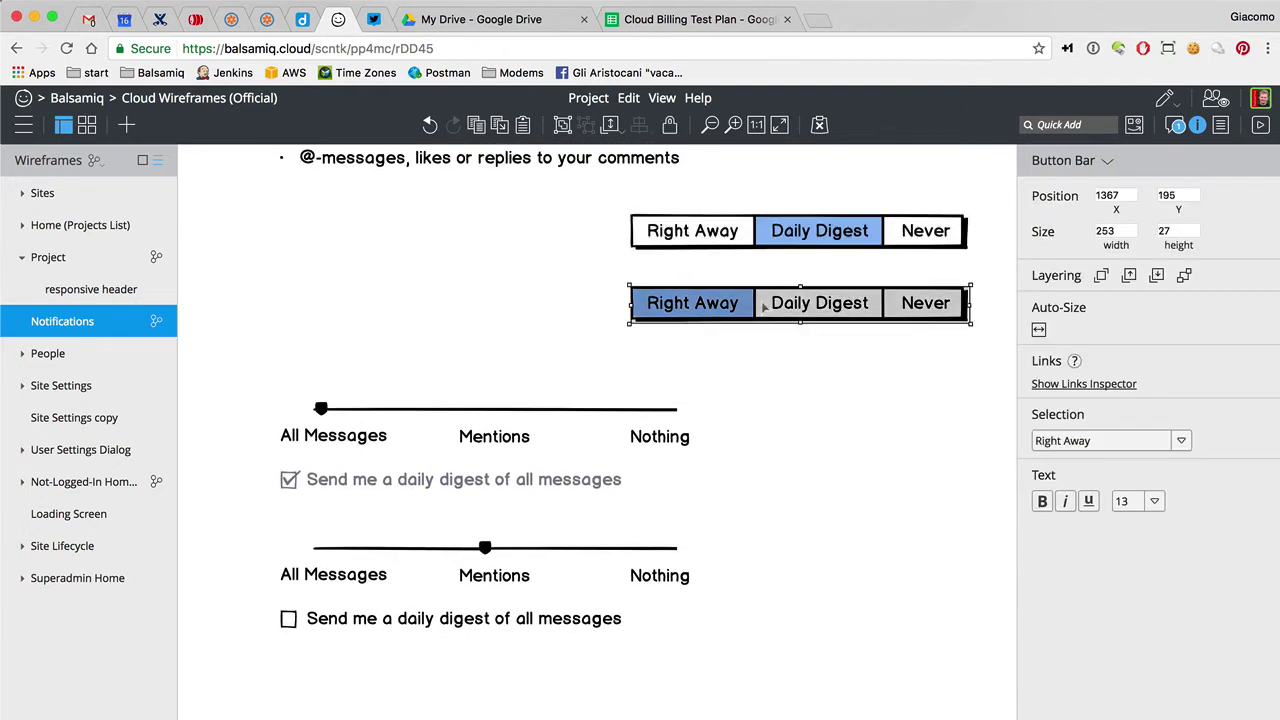
scroll(765, 308, "up", 4)
Move the bulleted text and both option bars below the sliders
left_click_drag(550, 235, 488, 386)
left_click(798, 358, "shift")
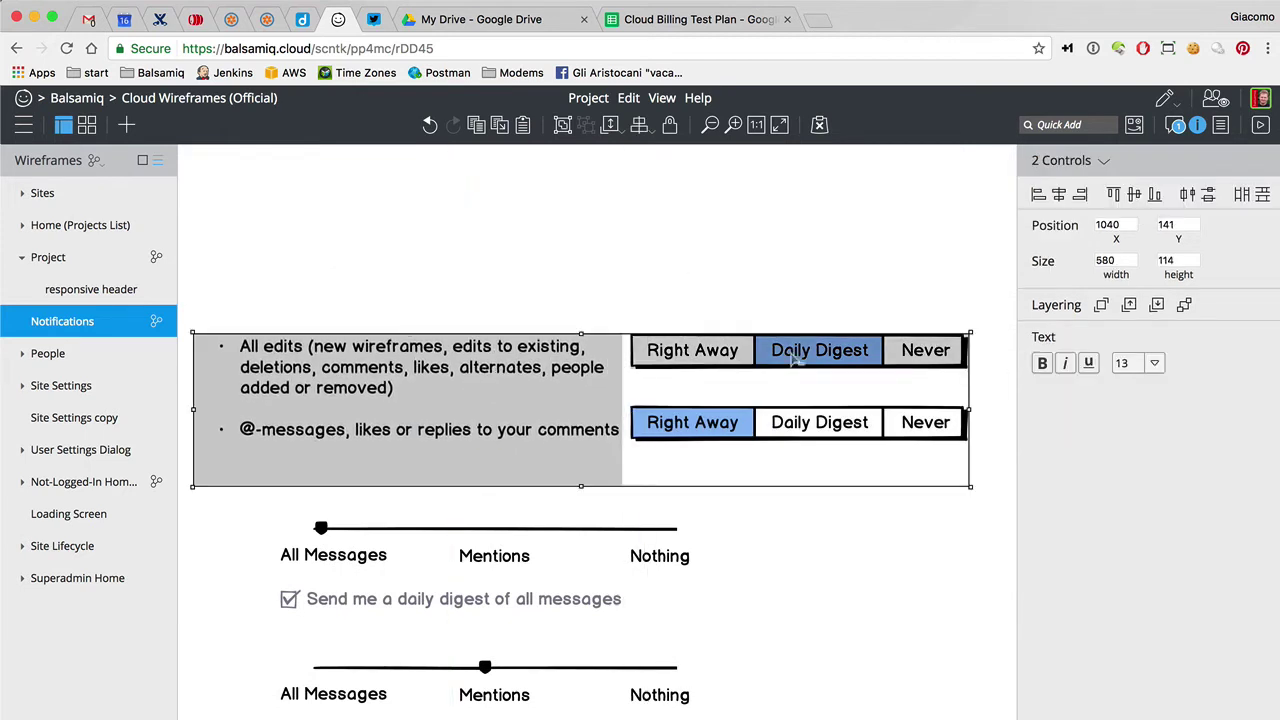
left_click(800, 432, "shift")
left_click_drag(800, 432, 653, 567)
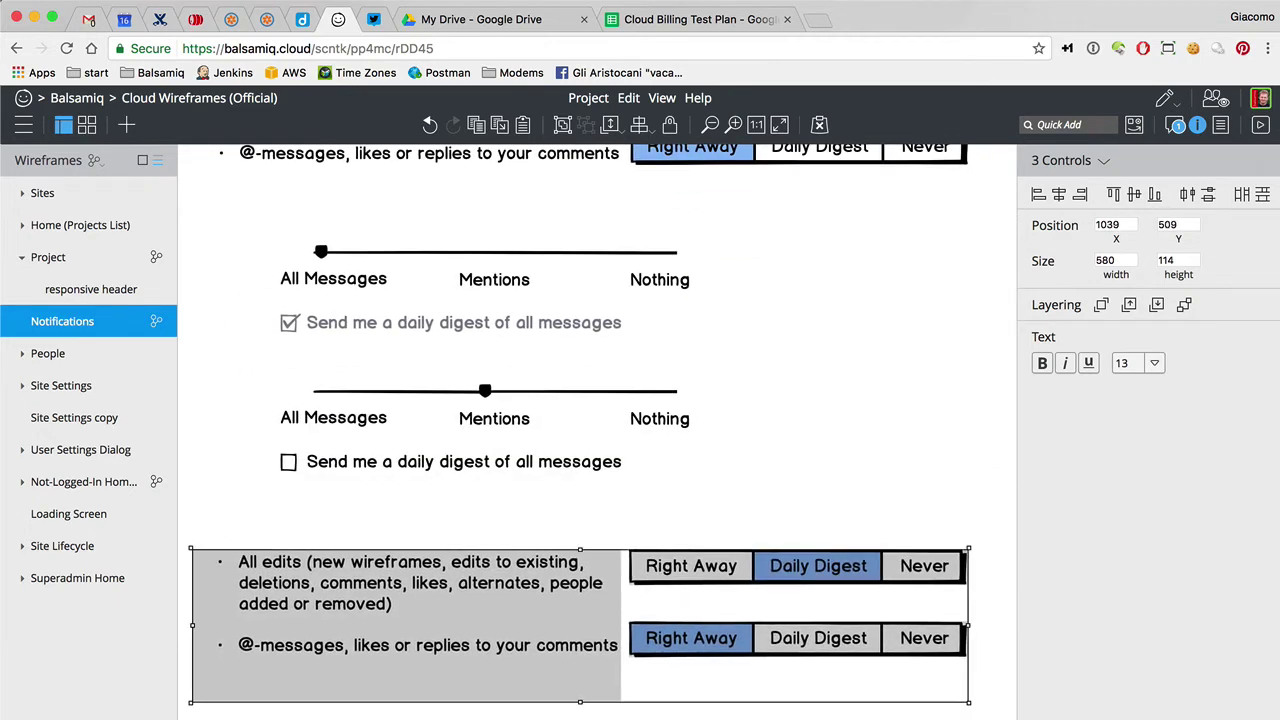
key("Escape")
Reorder the bulleted text so the @-messages line comes before All edits
left_click(395, 648)
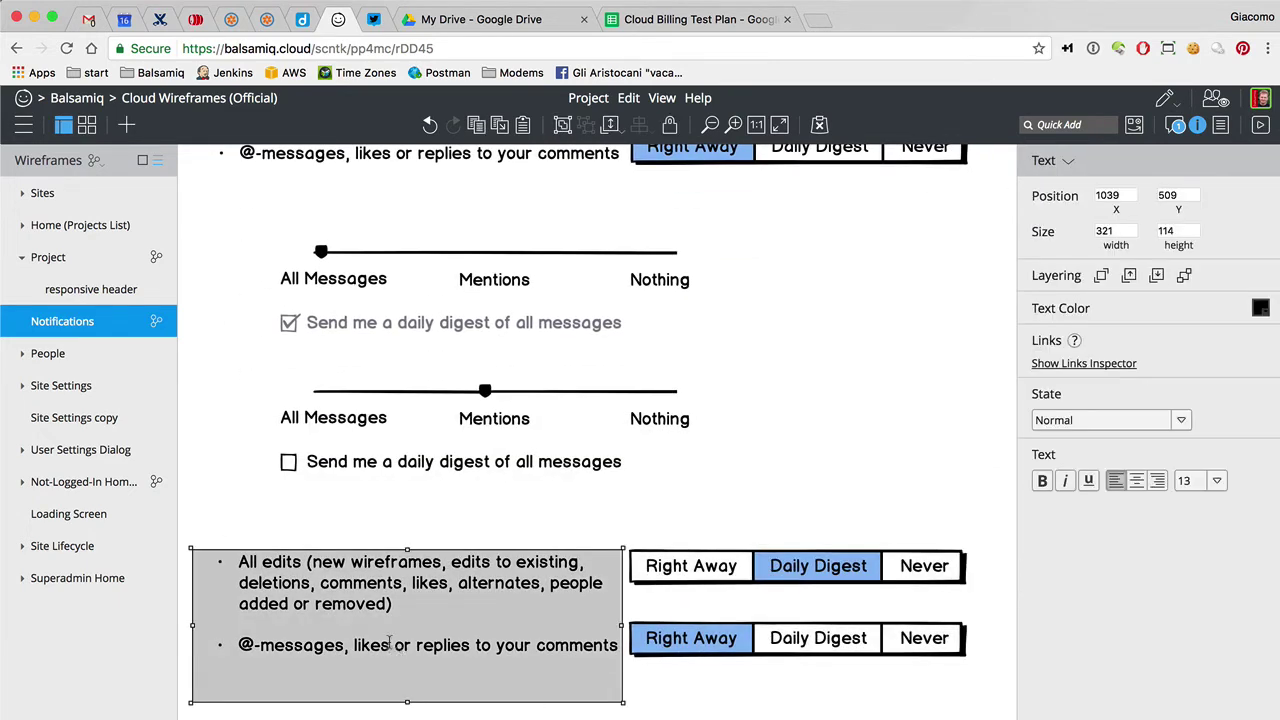
double_click(389, 640)
left_click(409, 583)
key("shift+Down")
key("shift+Down")
key("BackSpace")
key("super+z")
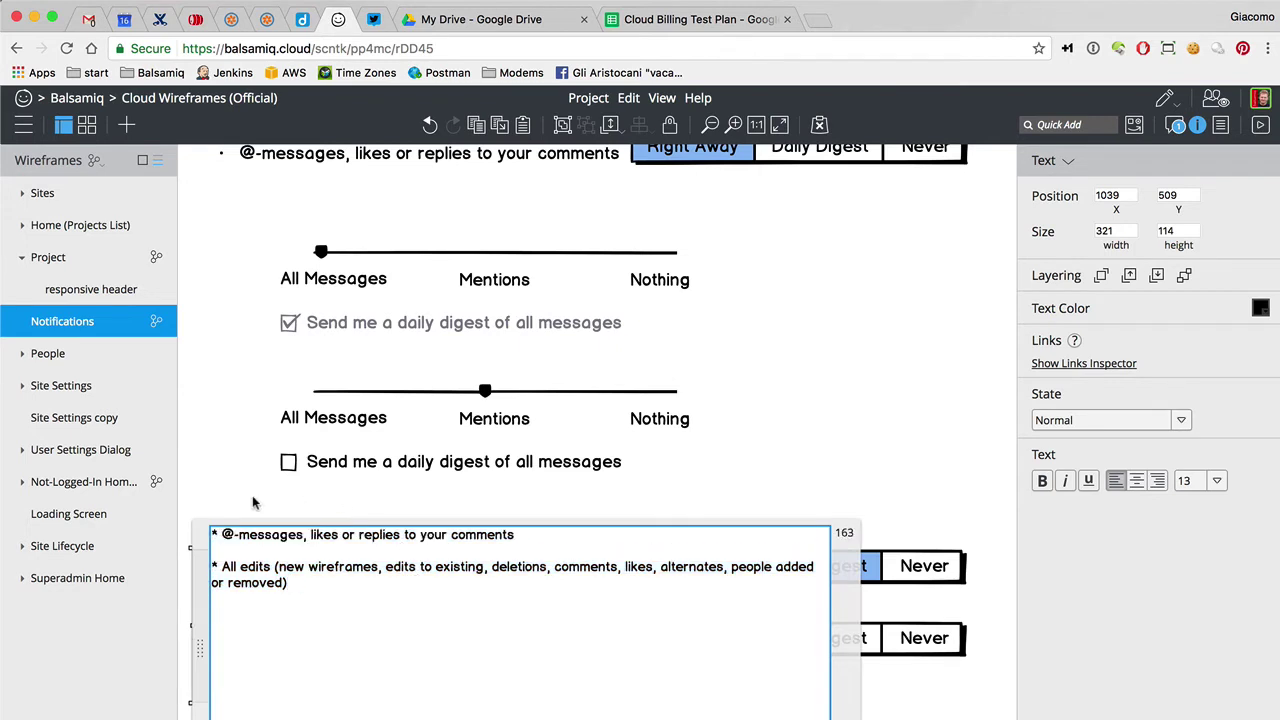
Set the @-messages option bar to Right Away and align it with its text
left_click(238, 501)
left_click(346, 575)
left_click(718, 577)
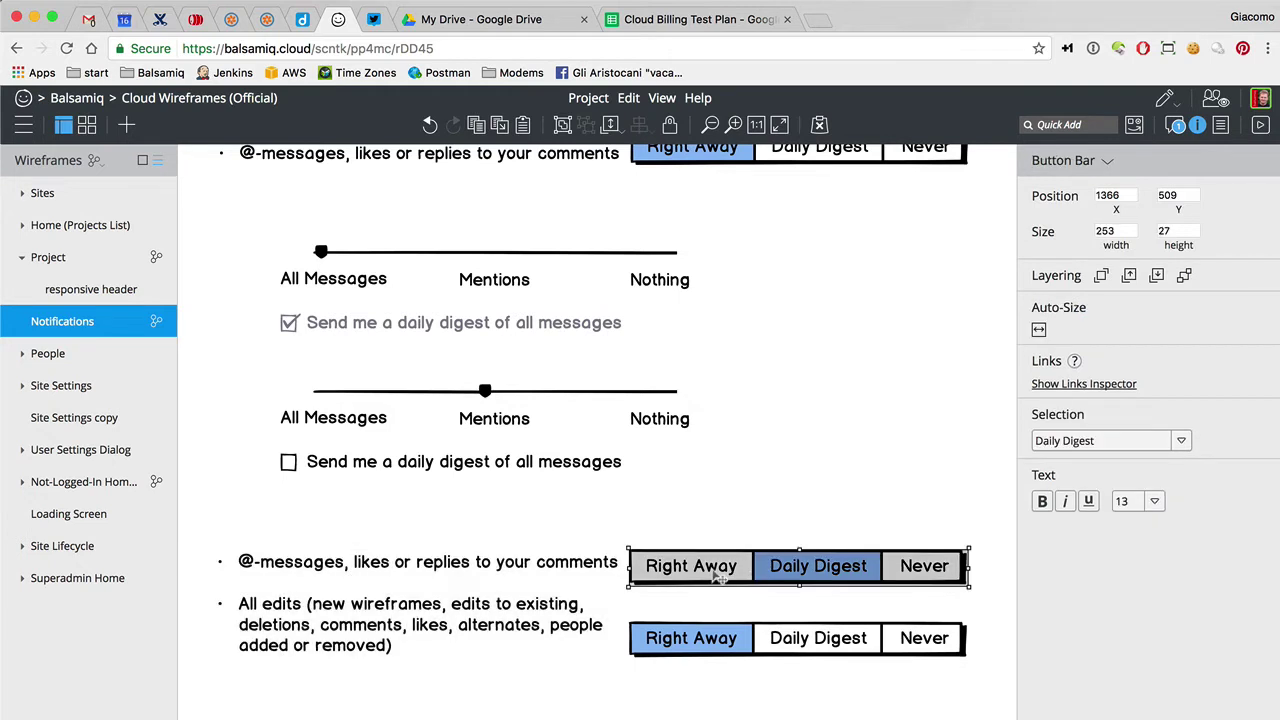
left_click(1108, 441)
left_click(1065, 492)
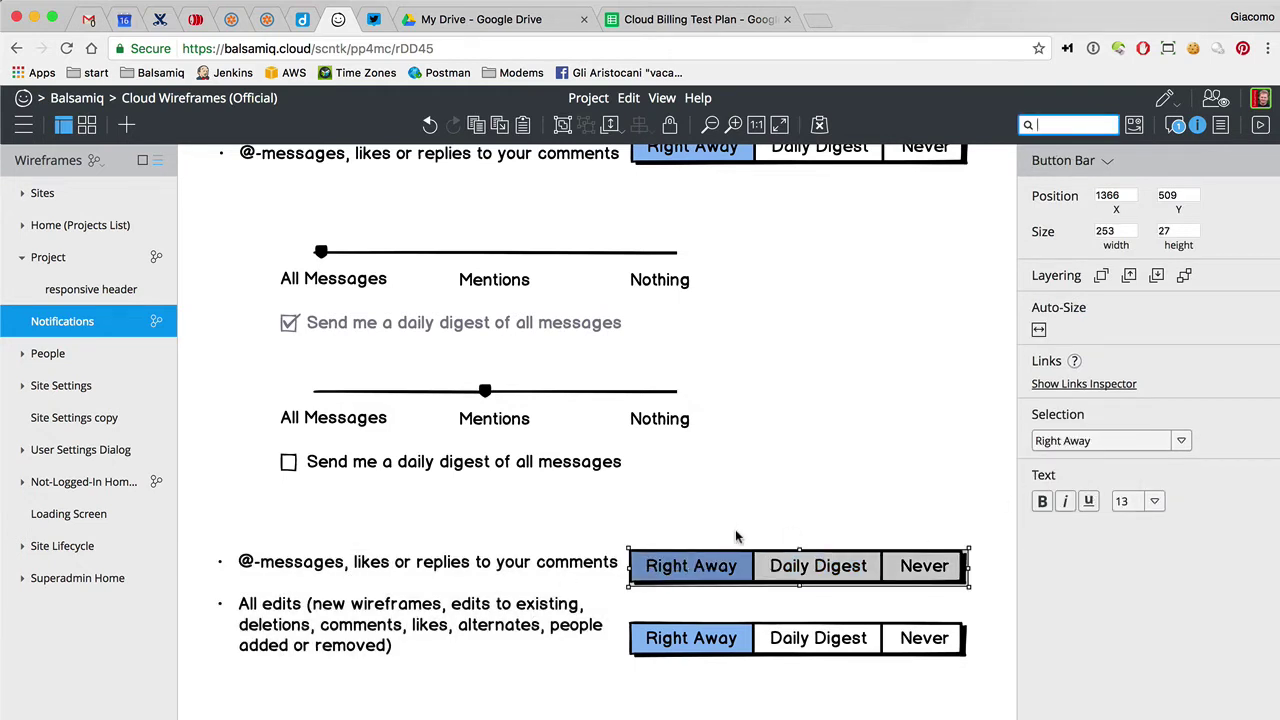
left_click(743, 529)
left_click_drag(745, 566, 745, 563)
Change the second bullet to read 'All OTHER edits'
double_click(462, 604)
left_click(238, 602)
left_click(240, 567)
type("OTHER")
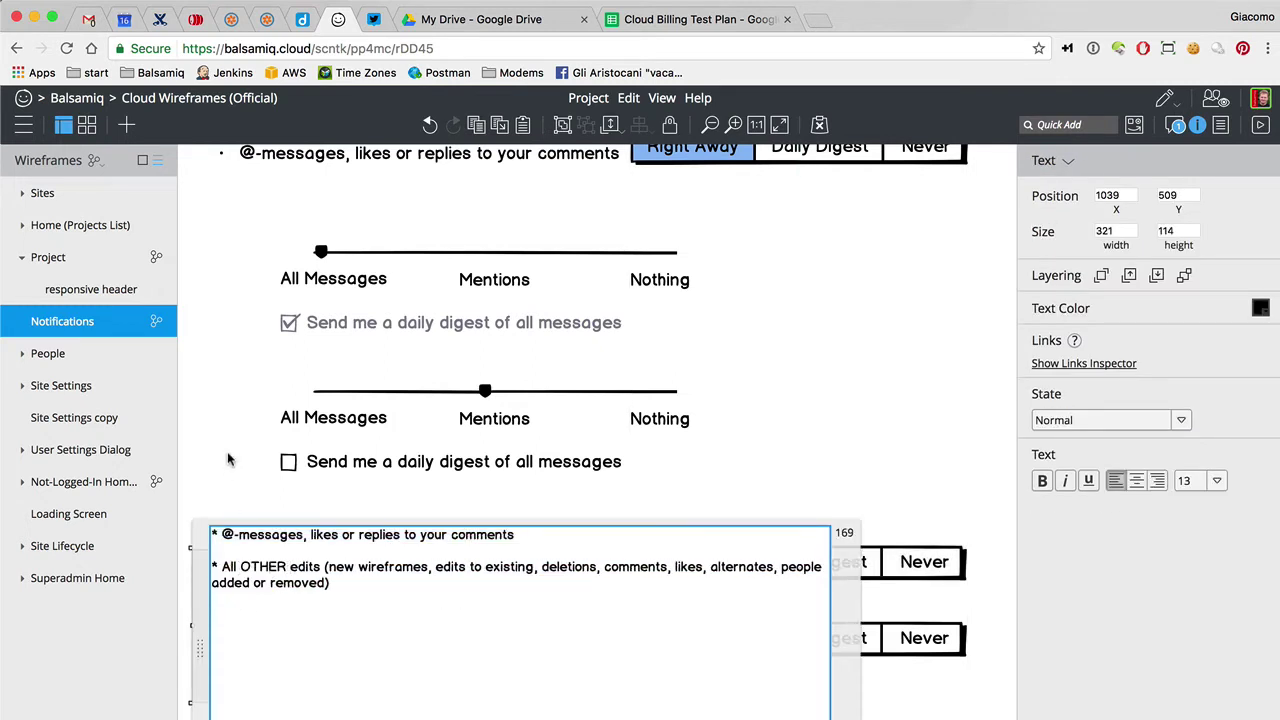
left_click(229, 456)
Set the bottom option bar to Daily Digest and nudge it into line
left_click(820, 642)
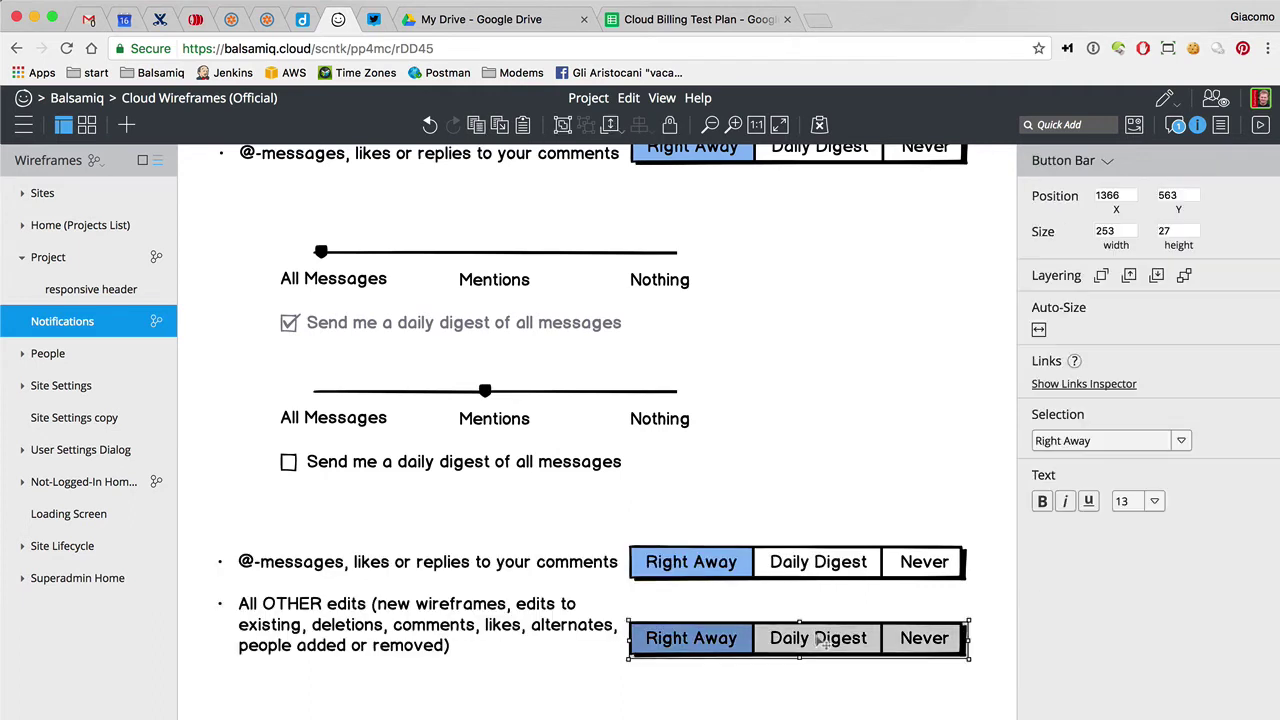
left_click(1086, 440)
left_click(1083, 513)
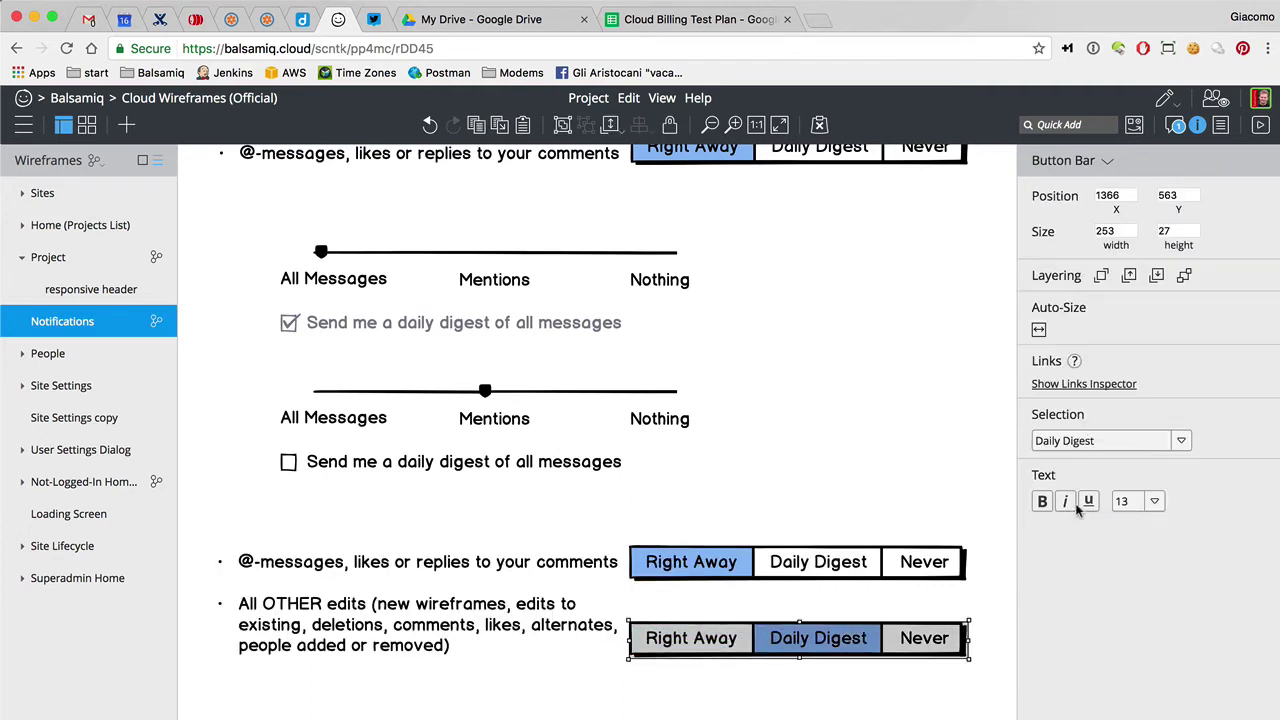
left_click(705, 684)
left_click_drag(705, 648, 700, 637)
left_click(698, 687)
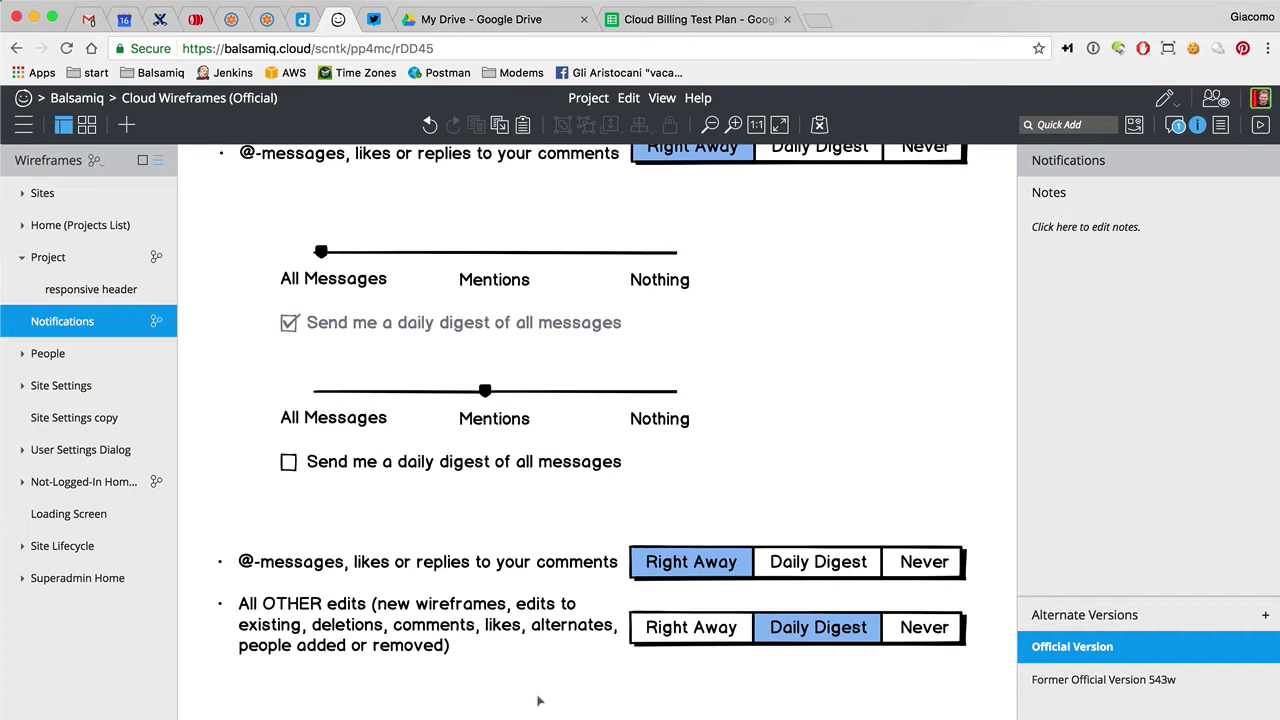
Rename the second bullet to 'All OTHER notifications*' and delete its parenthetical edit-type list
double_click(393, 645)
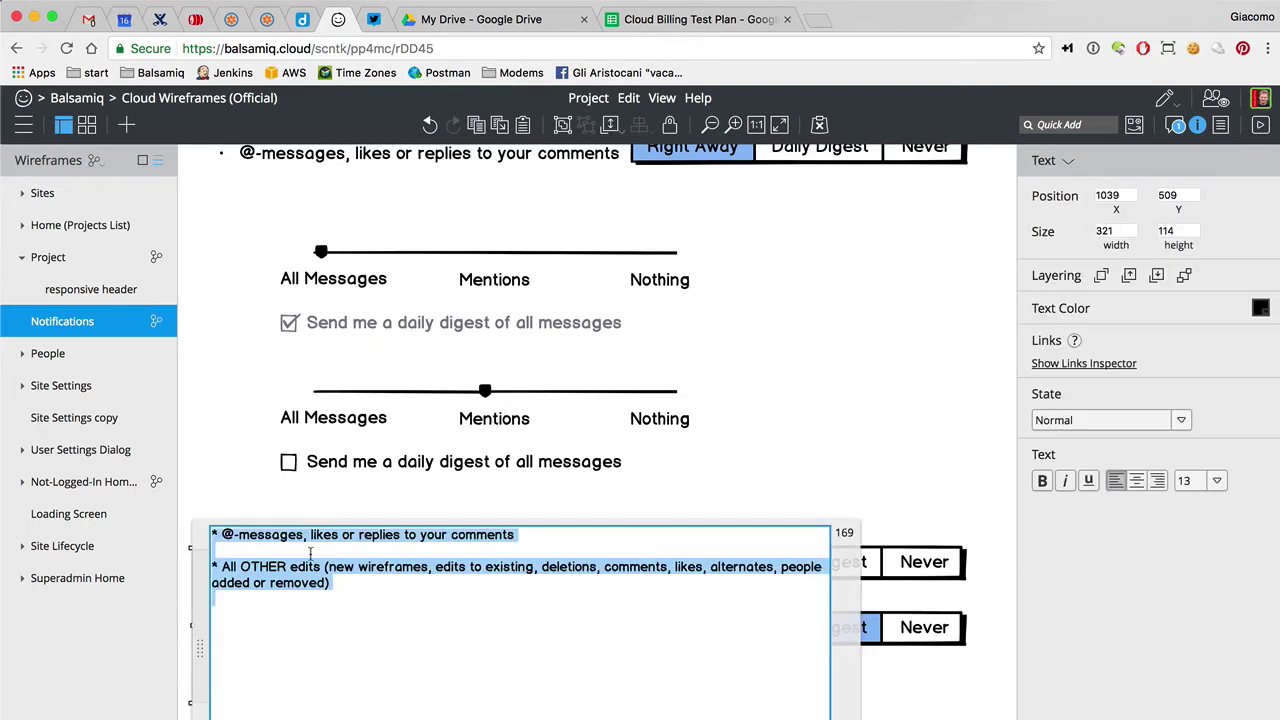
double_click(304, 566)
type("notifications")
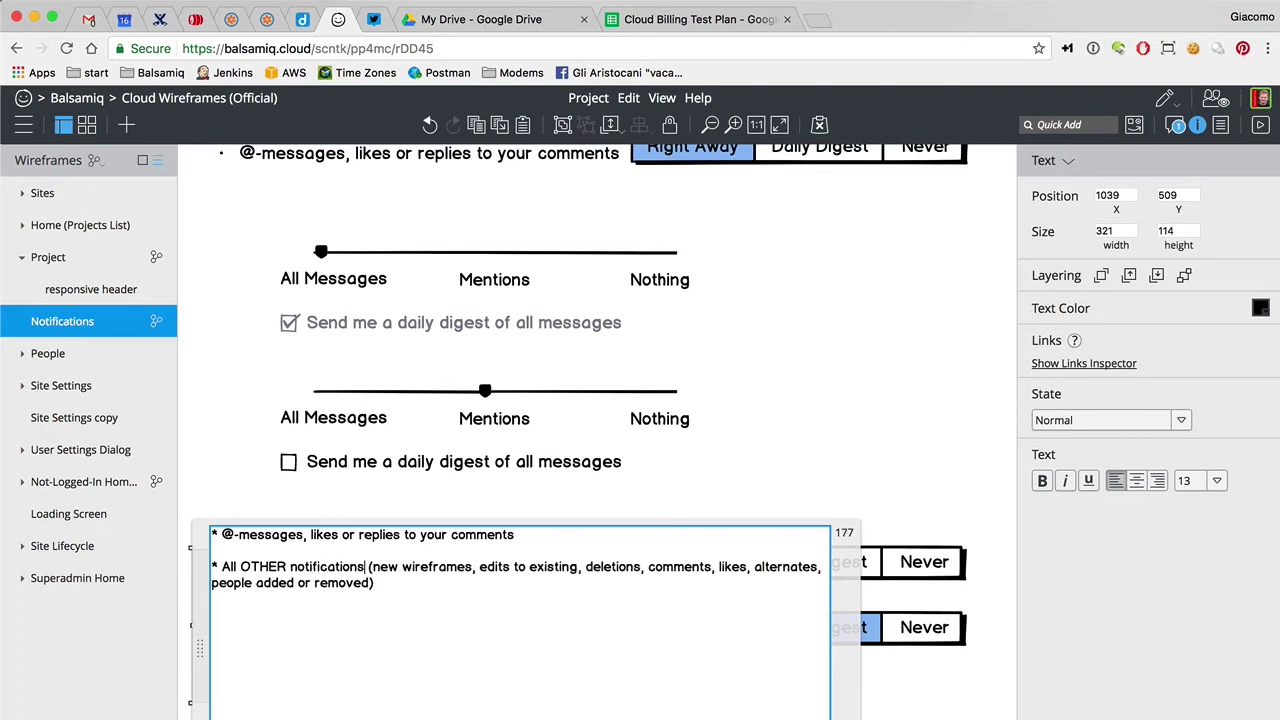
type("*")
key("super+shift+Down")
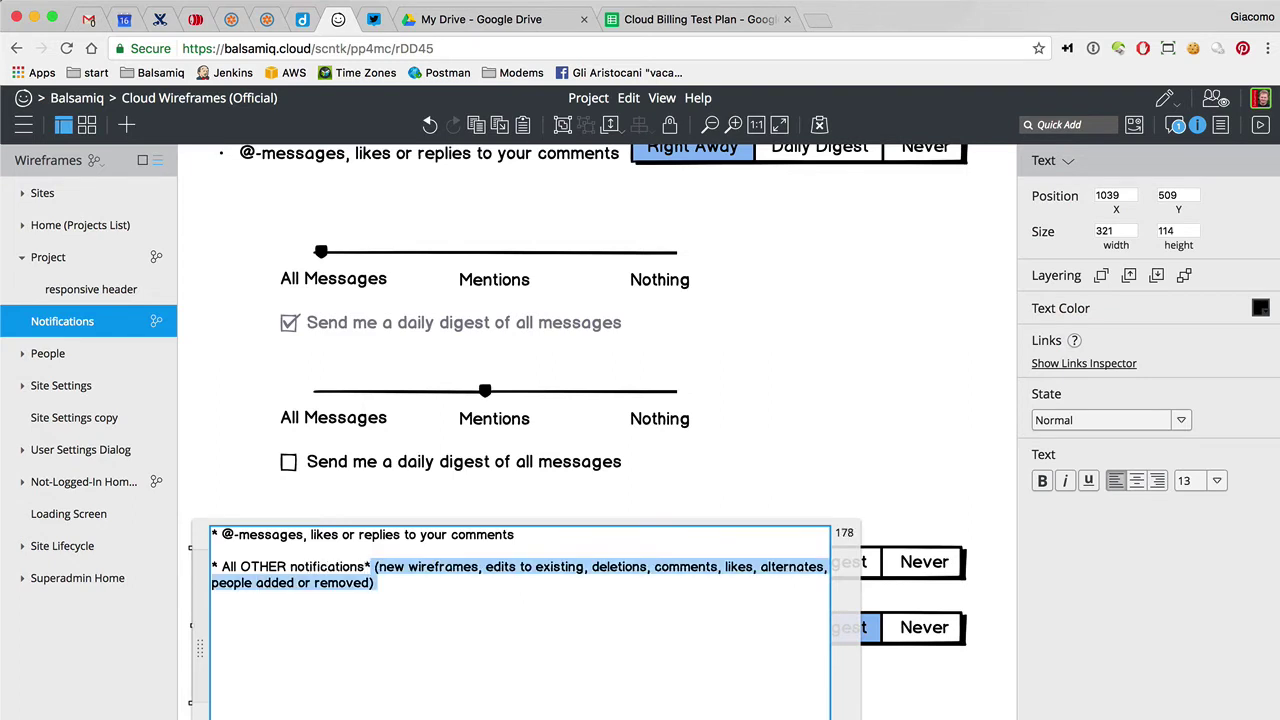
key("BackSpace")
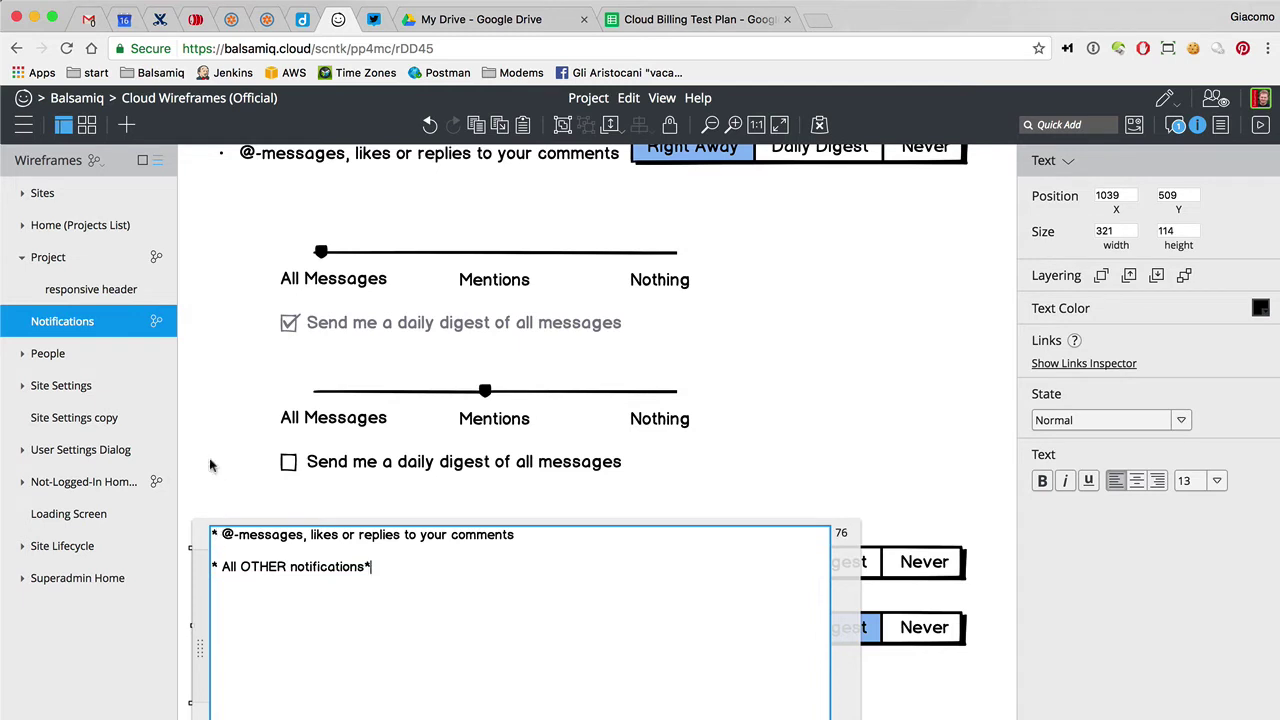
left_click(210, 465)
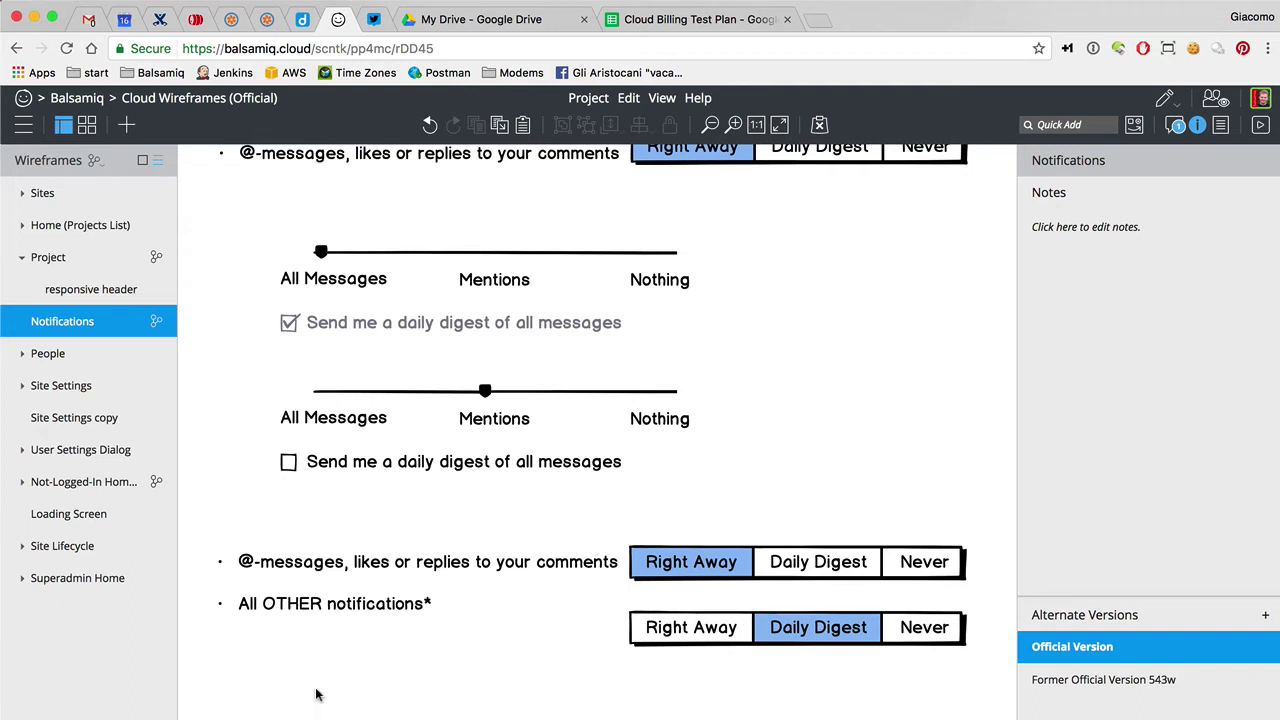
Duplicate the @-messages text below the rows and edit it into the '*New wireframes…' footnote
left_click(385, 166)
key("super+d")
left_click_drag(358, 168, 259, 537)
double_click(380, 535)
left_click(344, 547)
key("BackSpace")
key("Delete")
type("N")
left_click_drag(310, 550, 666, 606)
key("Delete")
left_click(244, 502)
Move the footnote lower and remove the space after its asterisk
left_click_drag(340, 603, 326, 712)
double_click(330, 670)
left_click(257, 541)
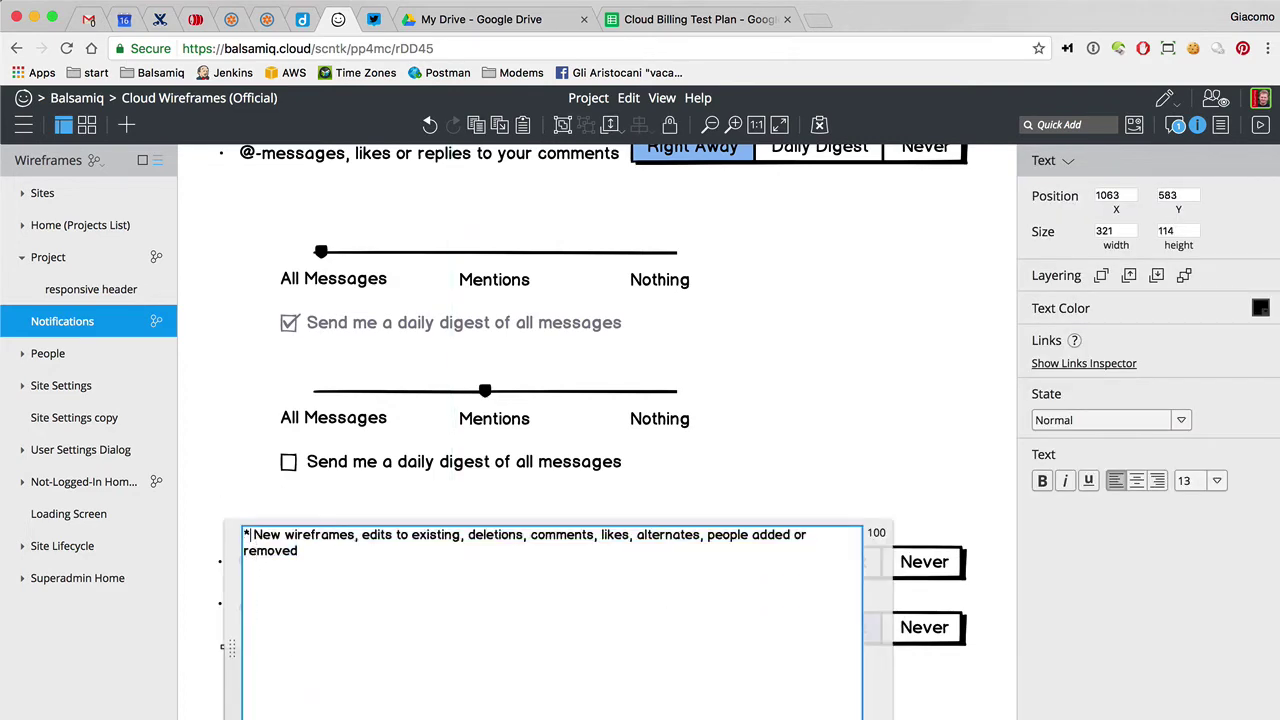
key("BackSpace")
left_click(197, 457)
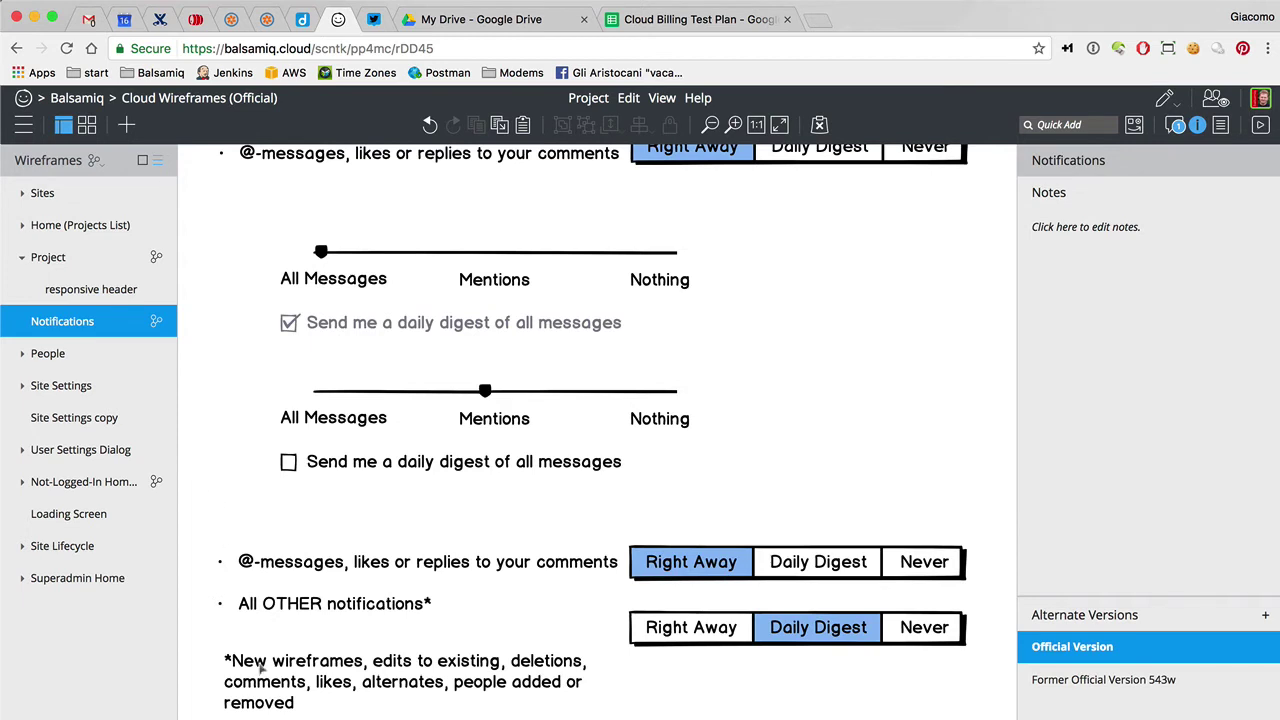
Widen the footnote to wrap onto two lines, end it with '...', and nudge it left
left_click(260, 678)
scroll(263, 689, "down", 3)
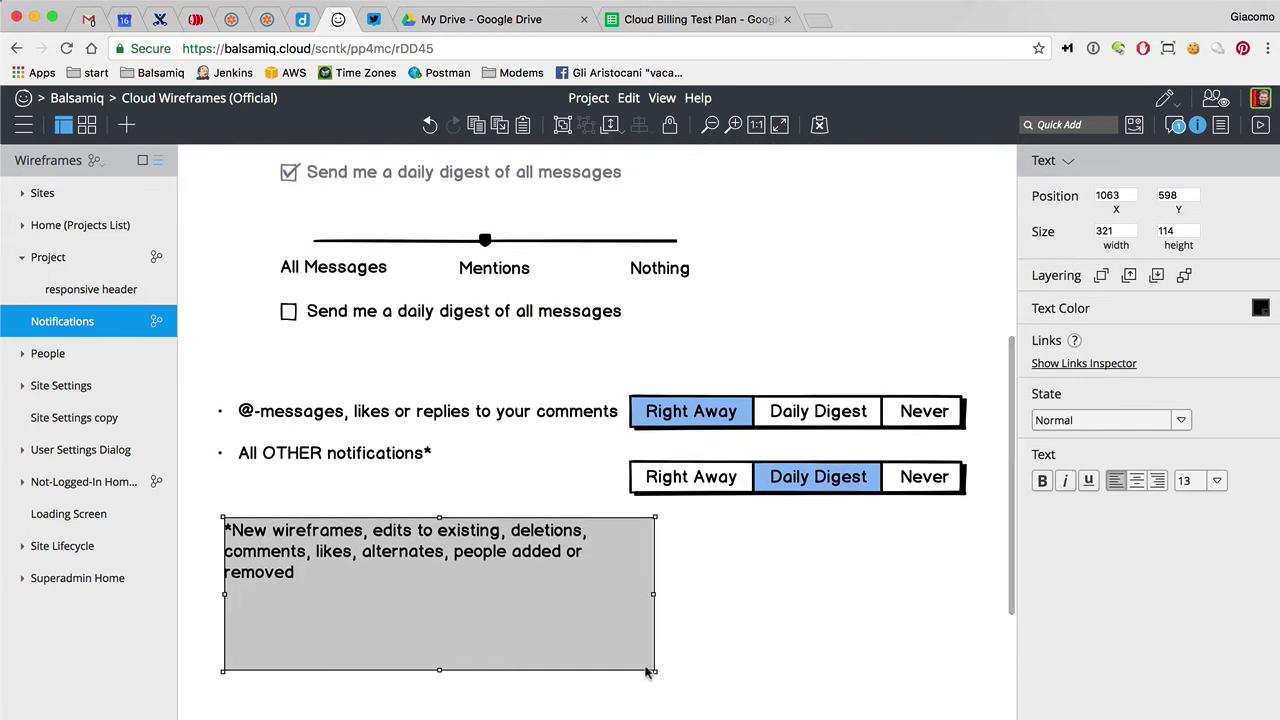
left_click_drag(655, 672, 963, 574)
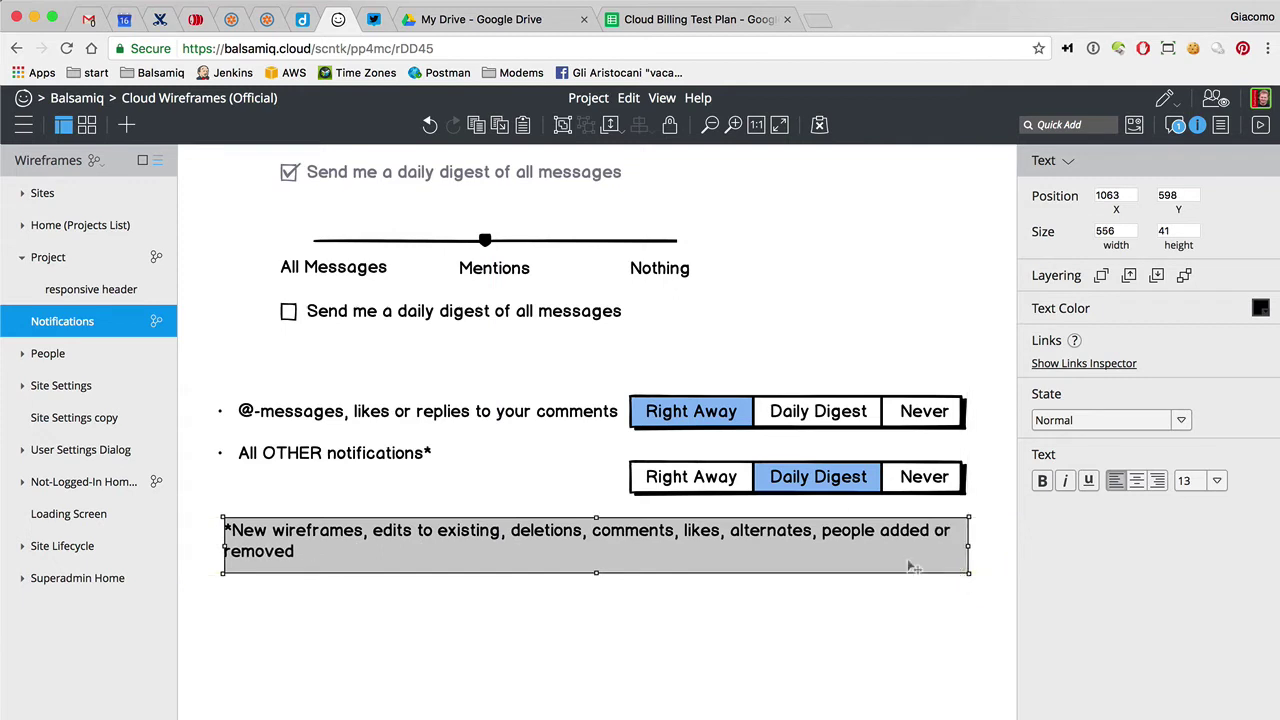
key("Return")
type("//.")
key("BackSpace")
key("BackSpace")
key("BackSpace")
type("...")
left_click(198, 567)
left_click_drag(283, 548, 278, 548)
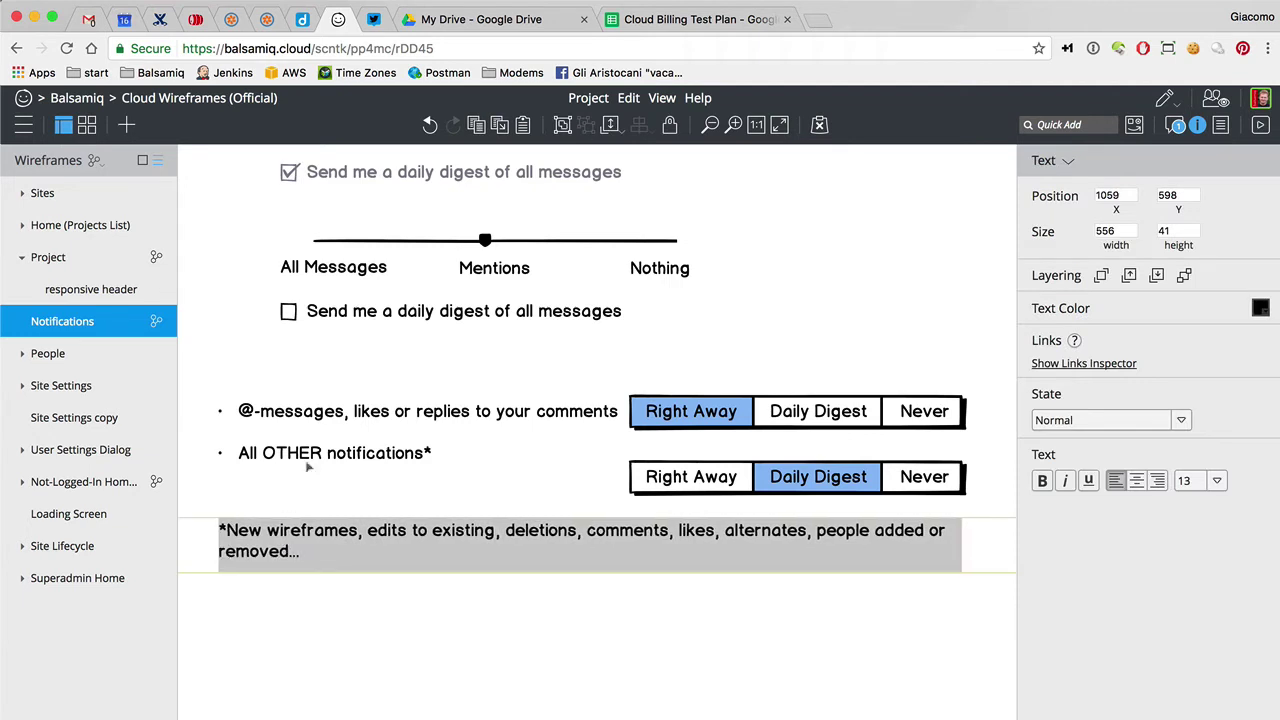
Align the two Right Away / Daily Digest / Never bars vertically and check the top bar's labels
left_click_drag(652, 414, 652, 407)
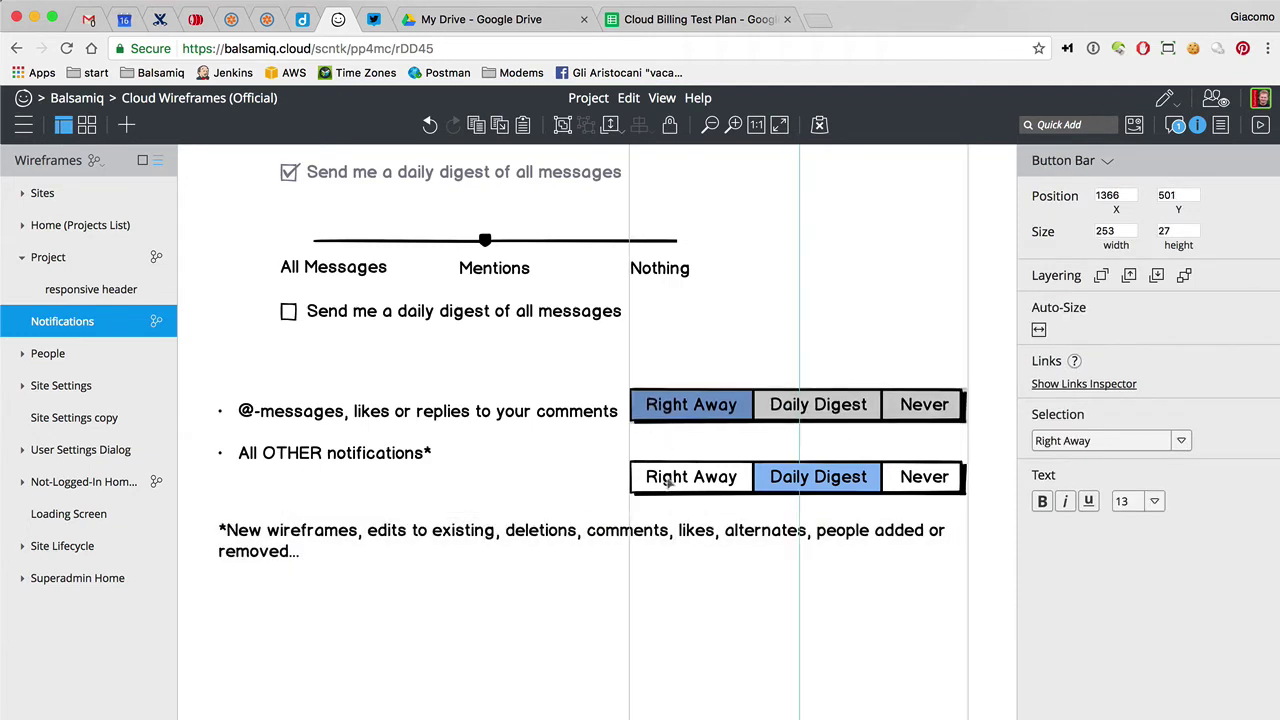
left_click_drag(668, 486, 668, 467)
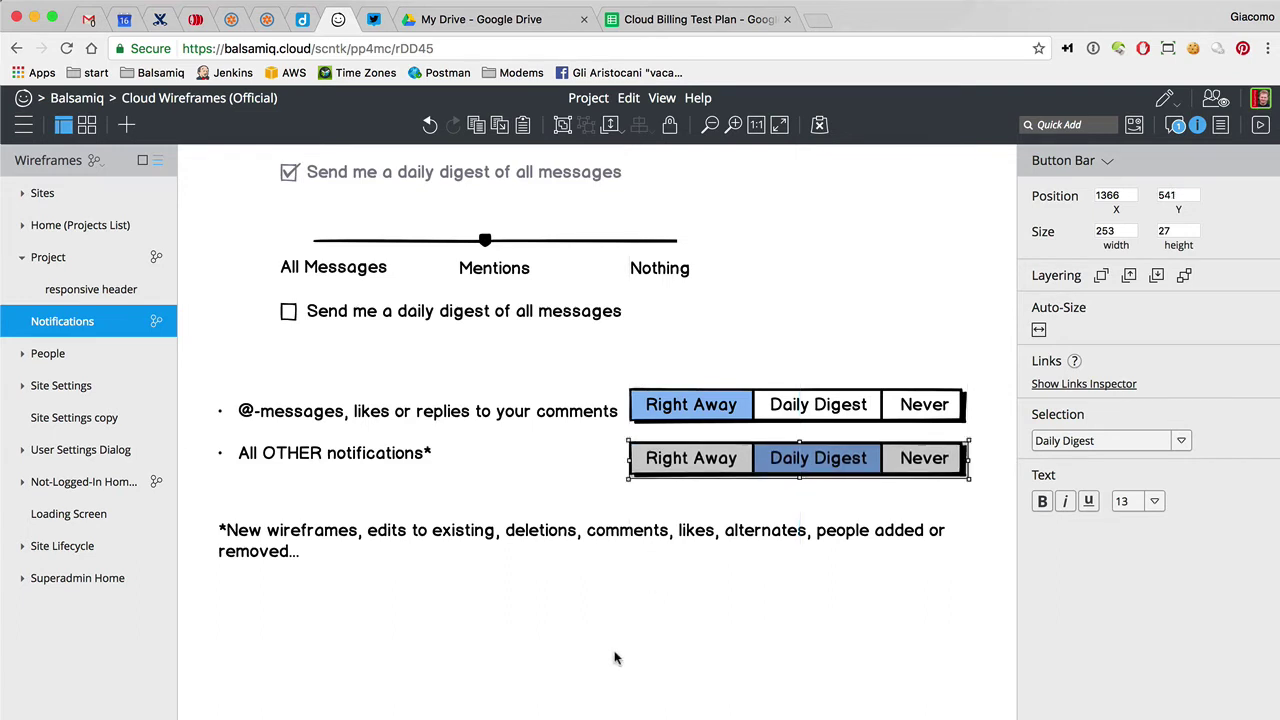
left_click(615, 657)
left_click_drag(704, 412, 697, 452)
left_click(697, 452)
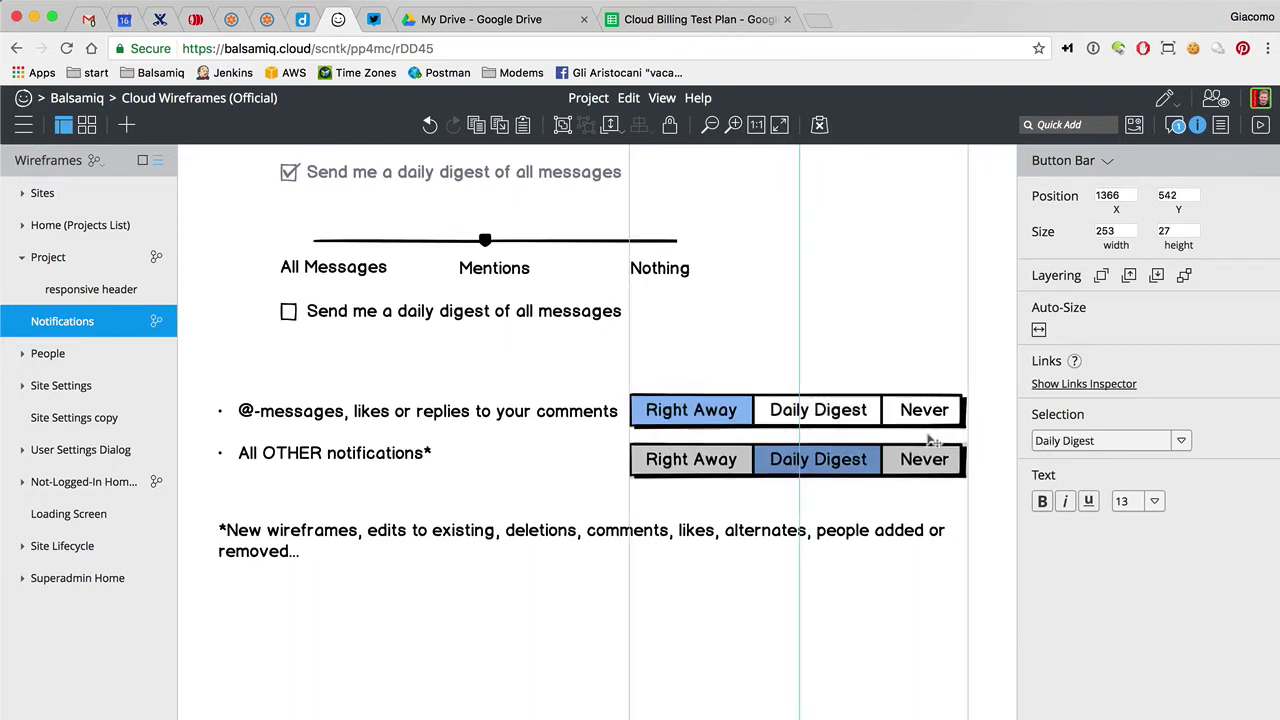
left_click(905, 613)
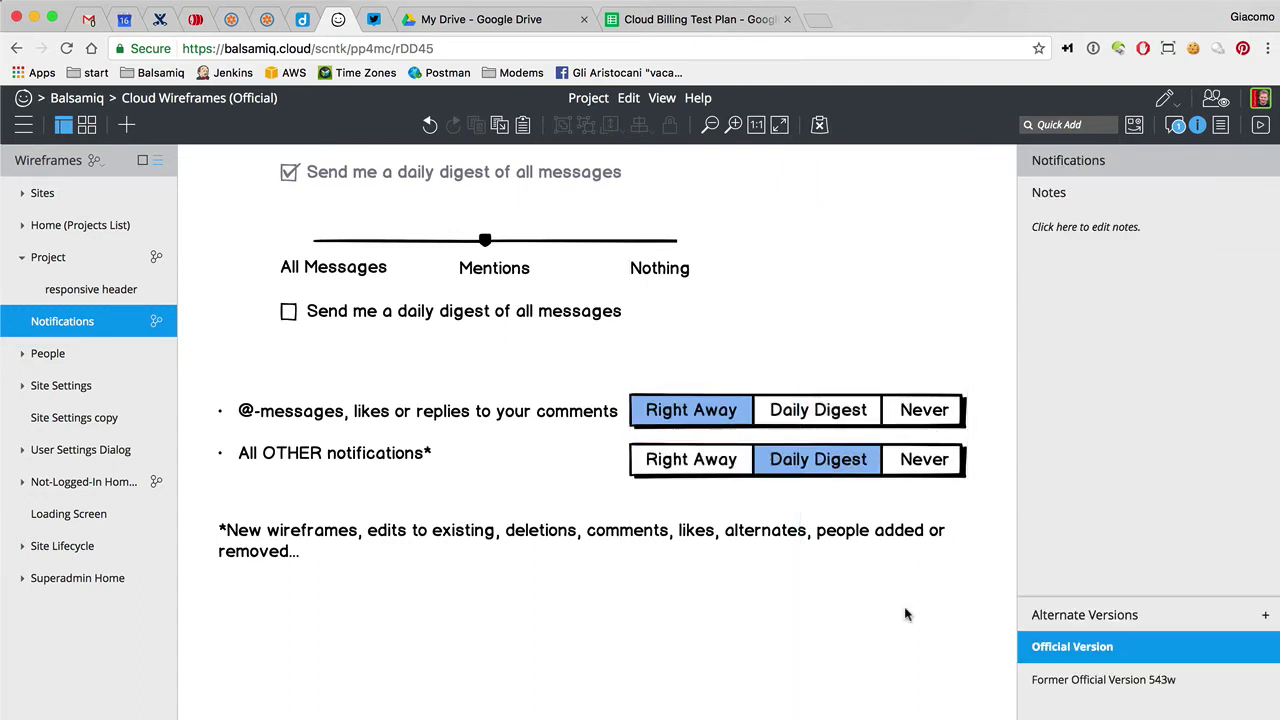
left_click(937, 411)
left_click(928, 474)
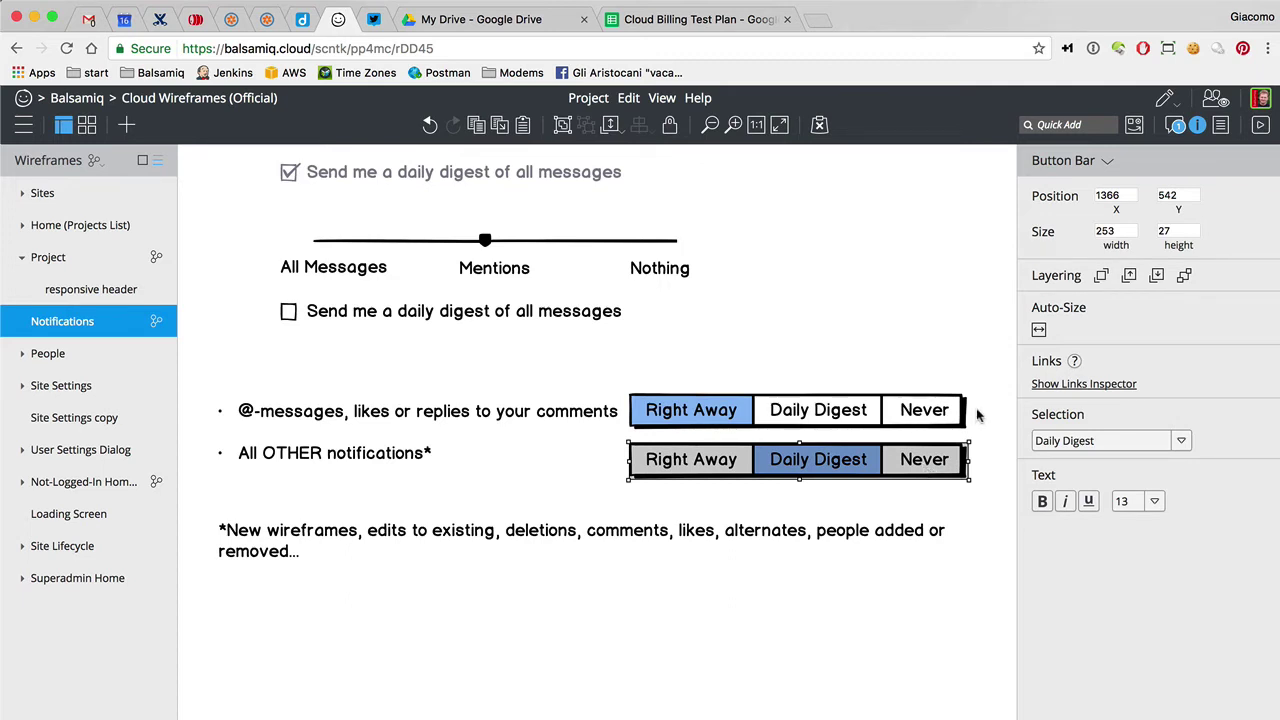
double_click(925, 411)
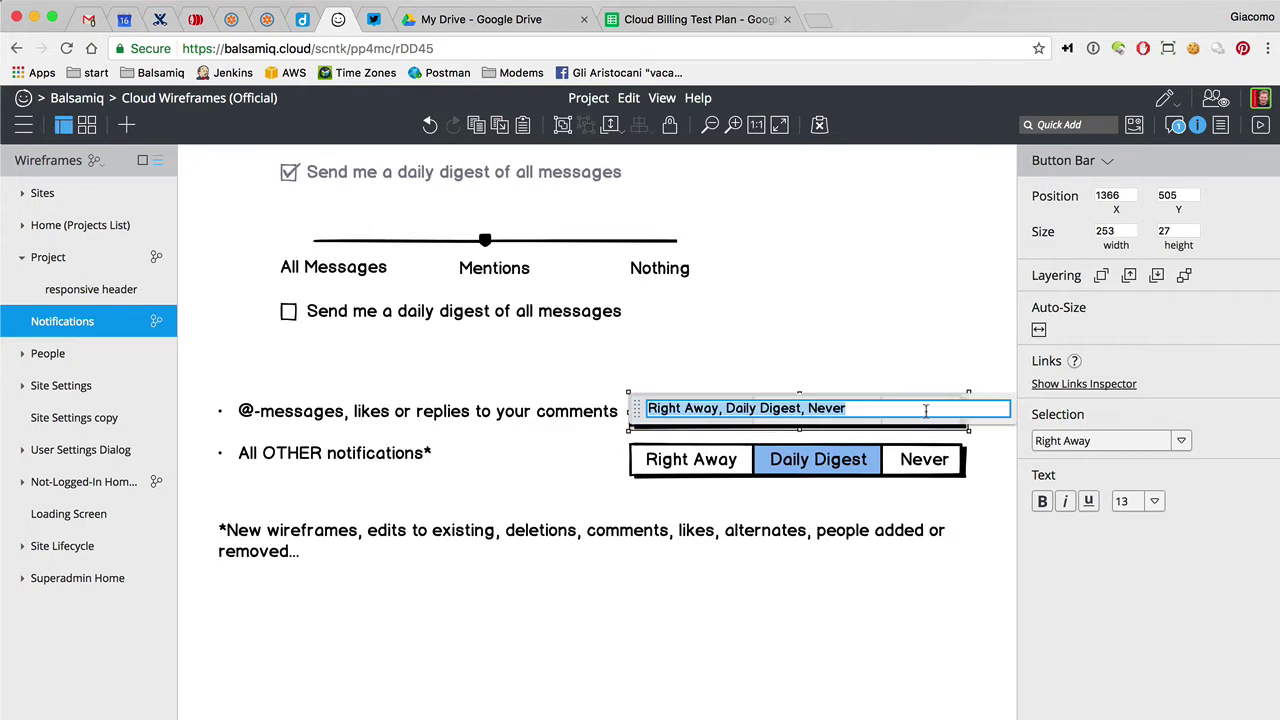
left_click(958, 375)
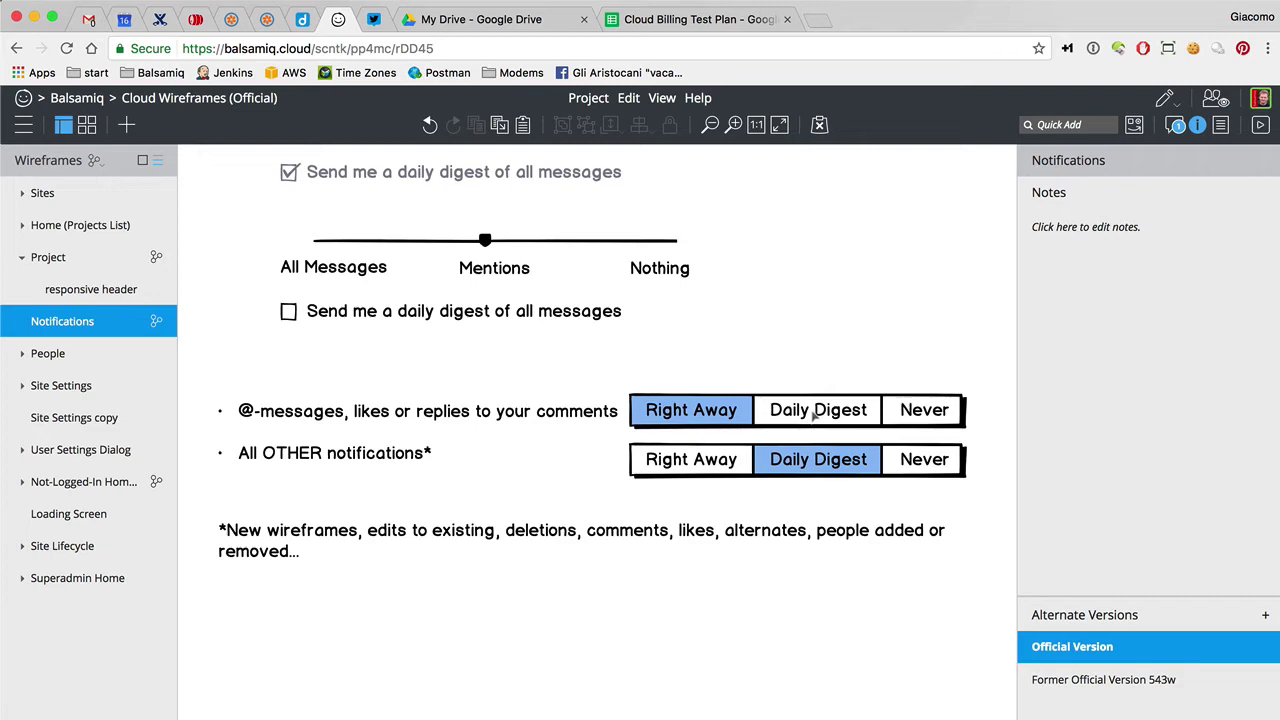
Shorten the bulleted notification list box to fit just its two rows
scroll(997, 400, "up", 5)
scroll(997, 401, "down", 4)
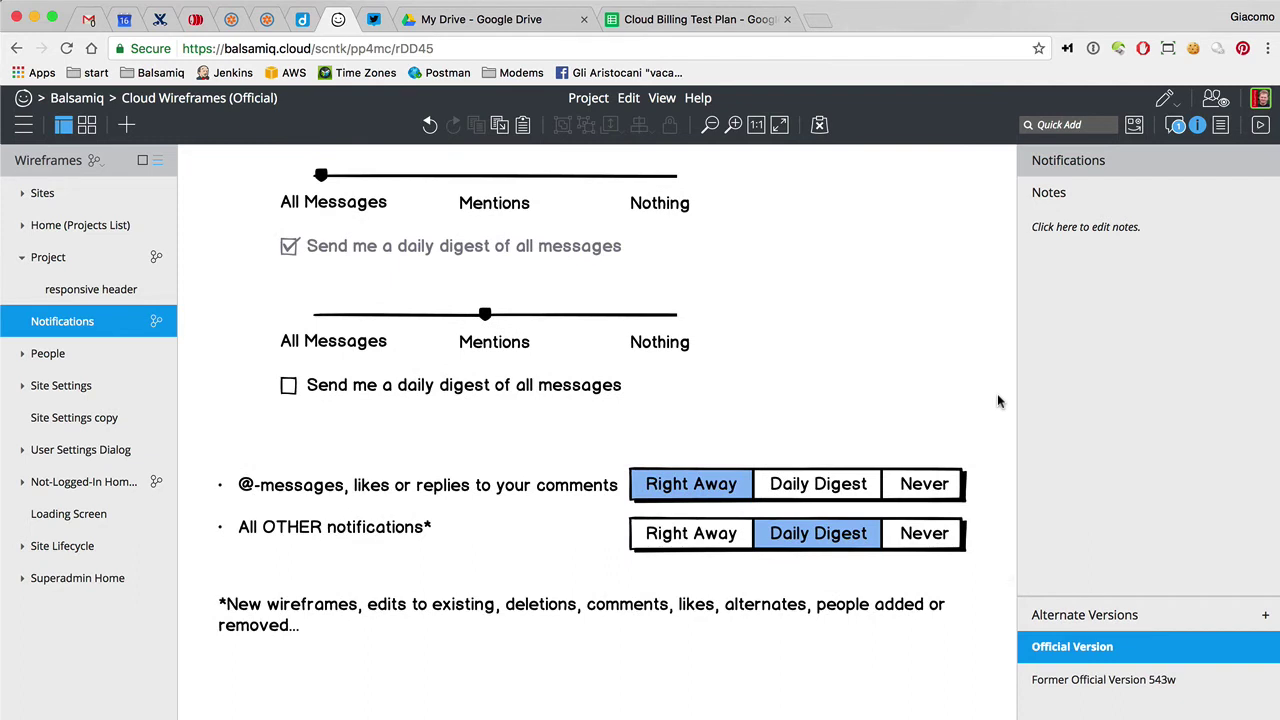
scroll(997, 401, "down", 1)
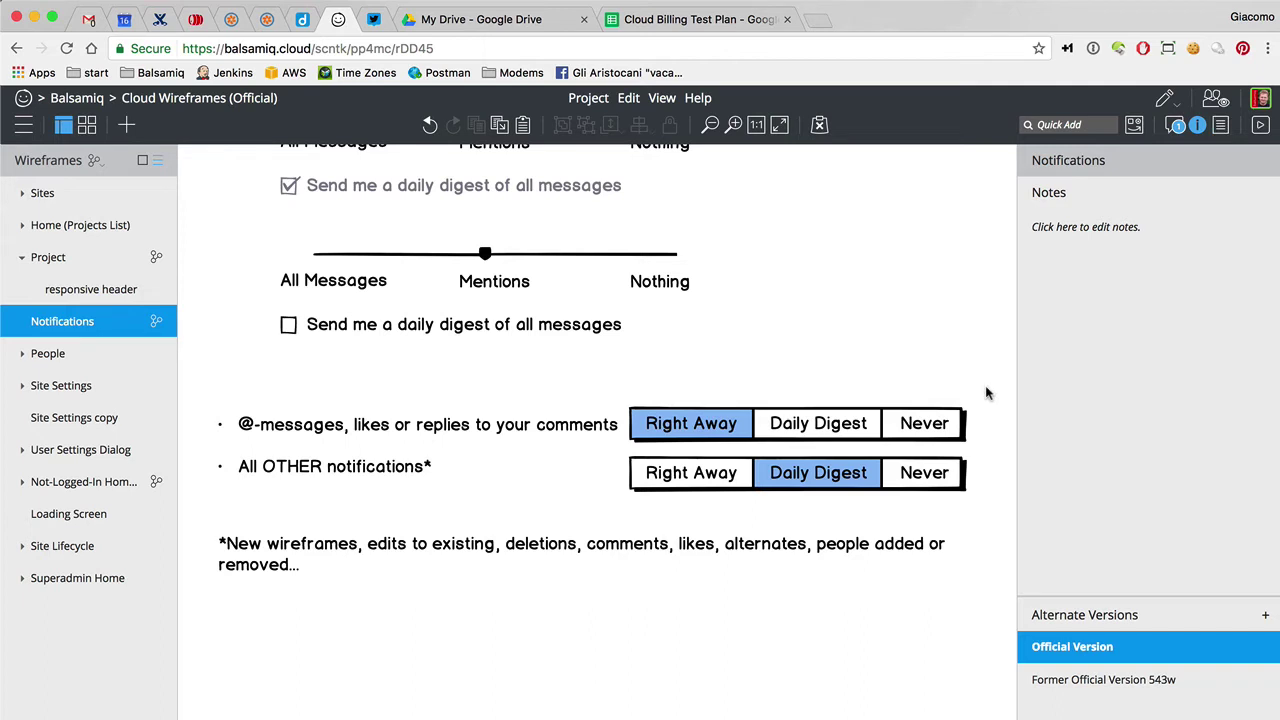
left_click_drag(969, 393, 203, 608)
left_click(258, 640)
left_click(295, 460)
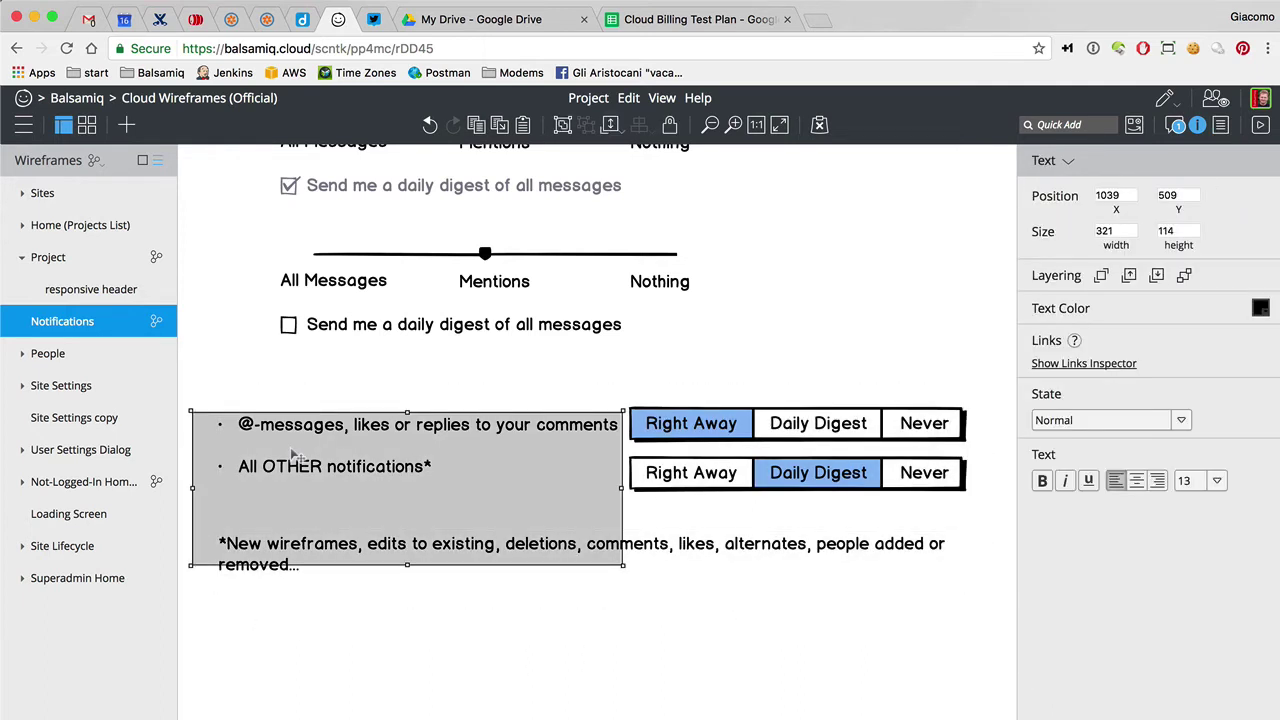
left_click_drag(407, 566, 407, 493)
left_click(400, 660)
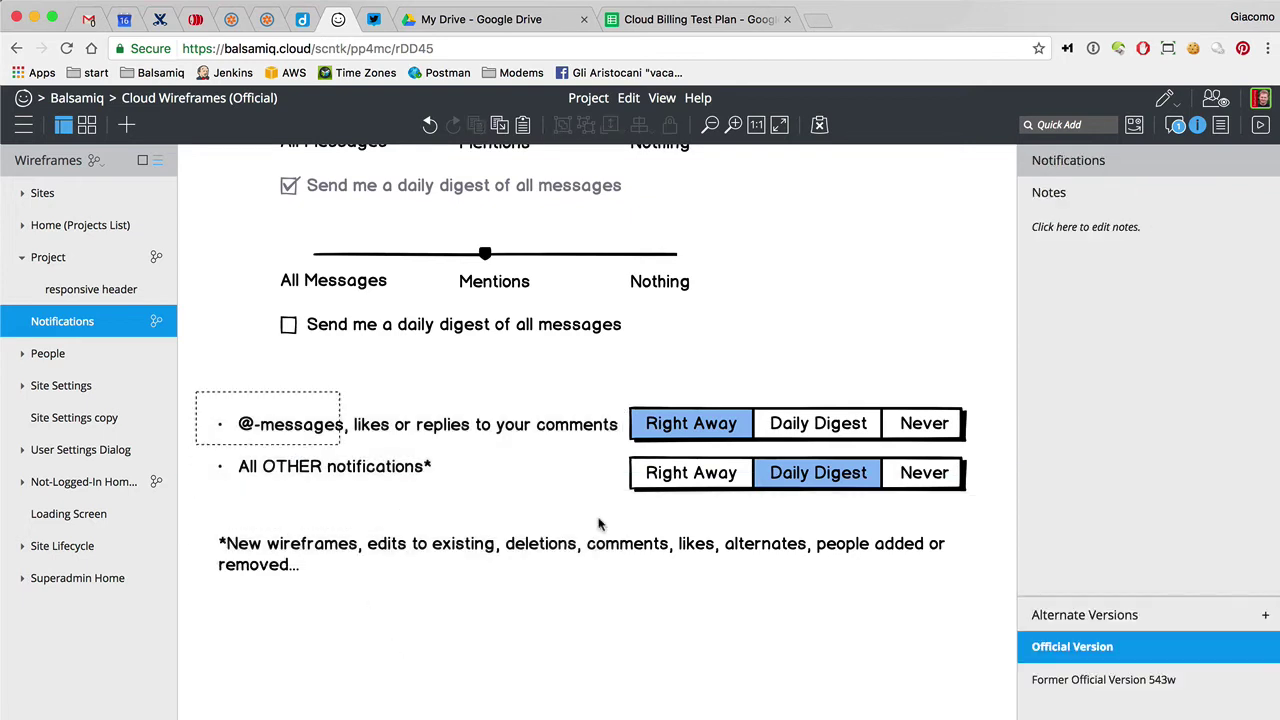
Nudge the bulleted notification list up by one pixel
left_click_drag(712, 565, 983, 611)
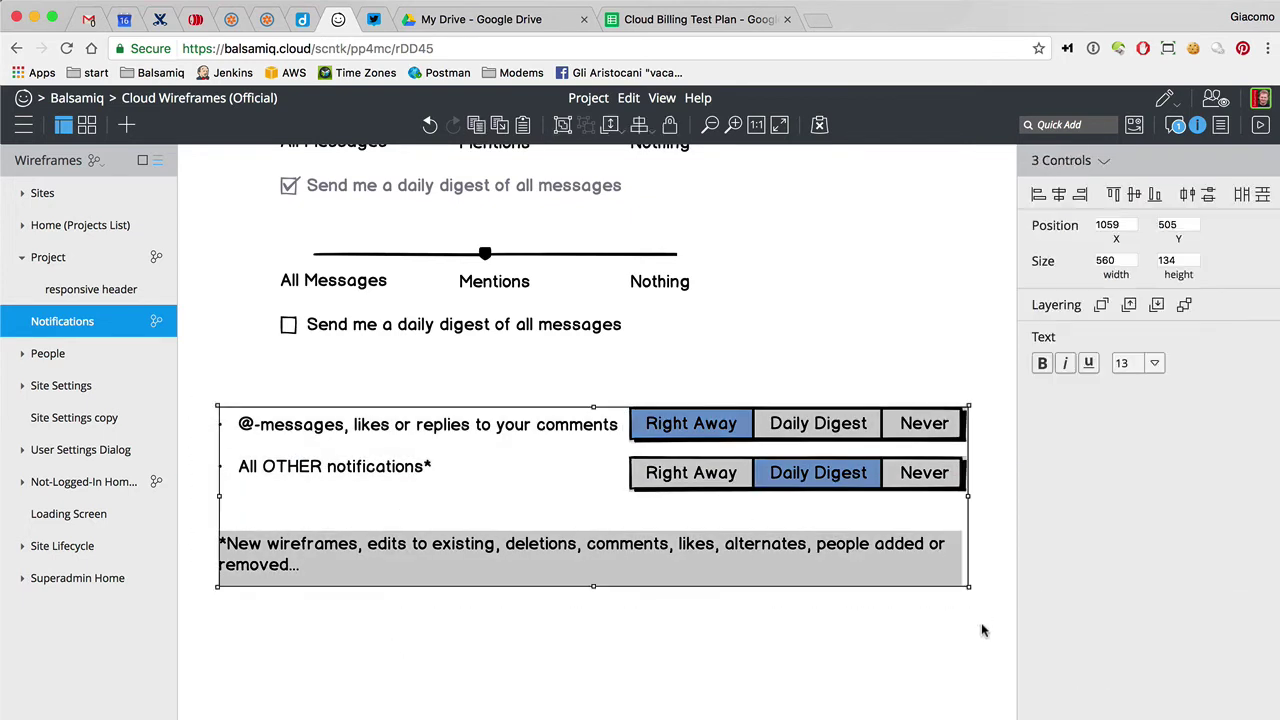
left_click(982, 625)
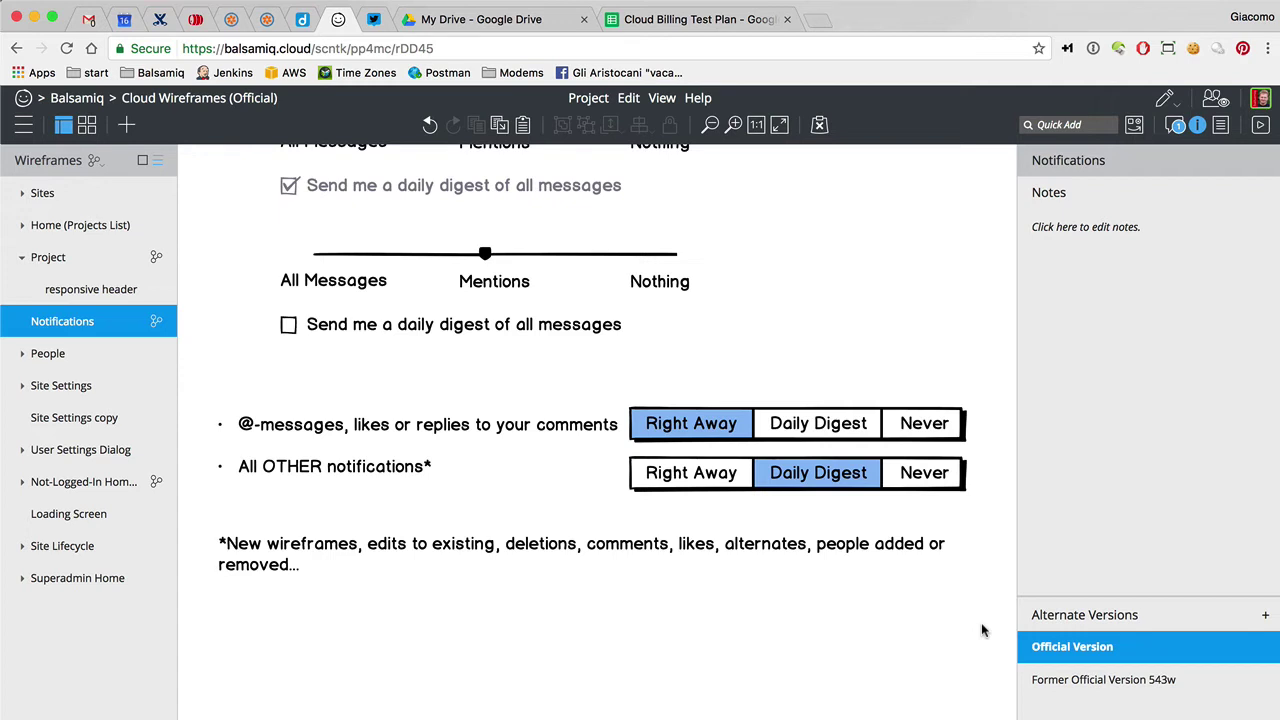
left_click(586, 438)
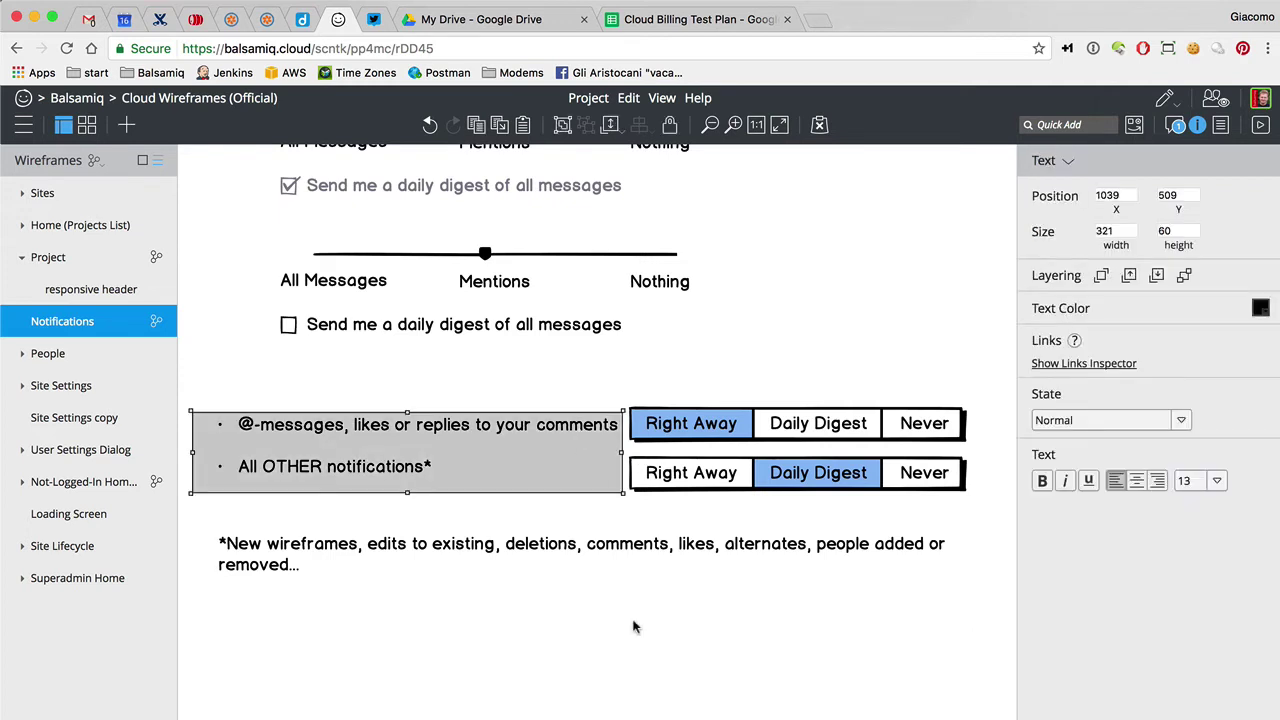
key("Up")
left_click(716, 700)
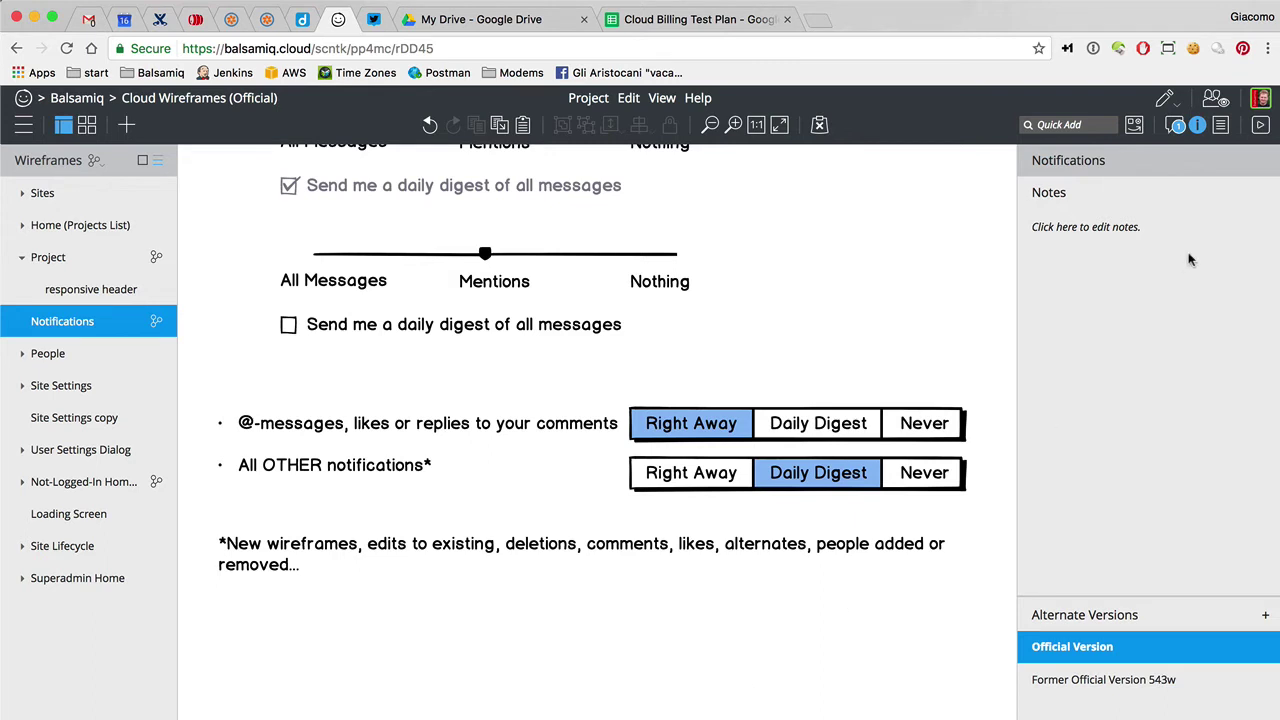
Delete the test comment from the wireframe's Comments list
left_click(1176, 125)
left_click(1200, 183)
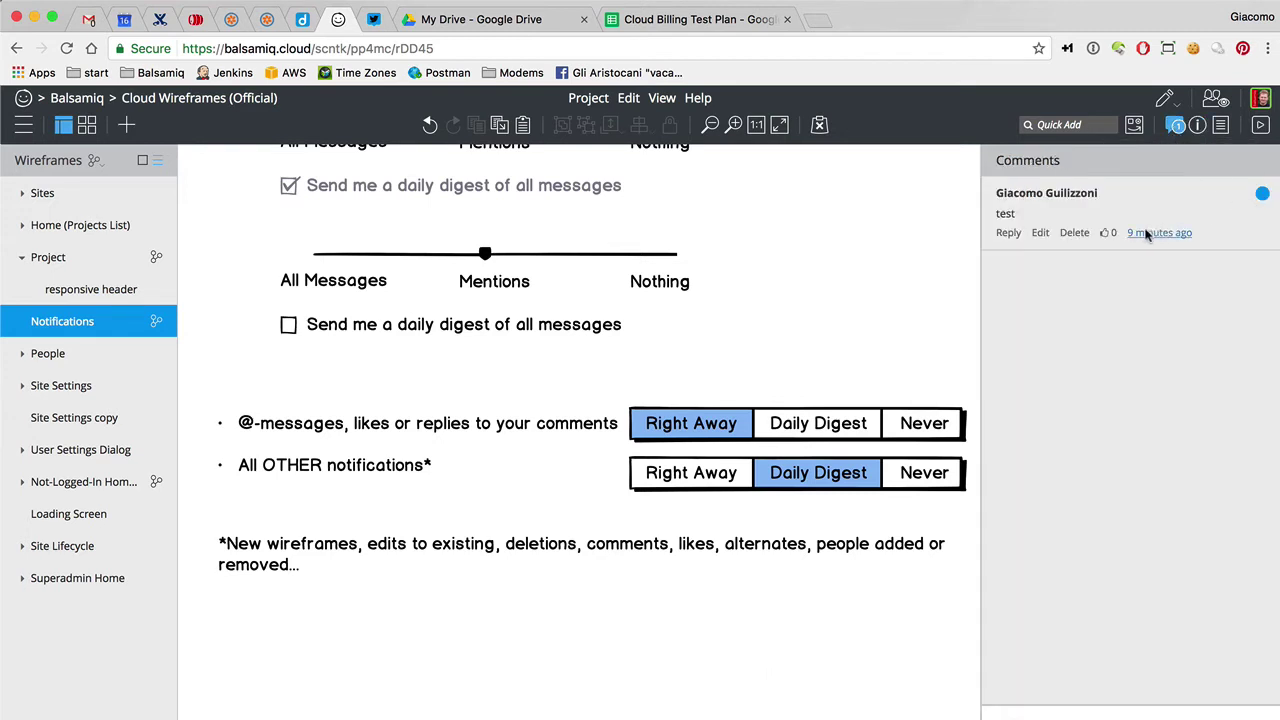
left_click(1075, 232)
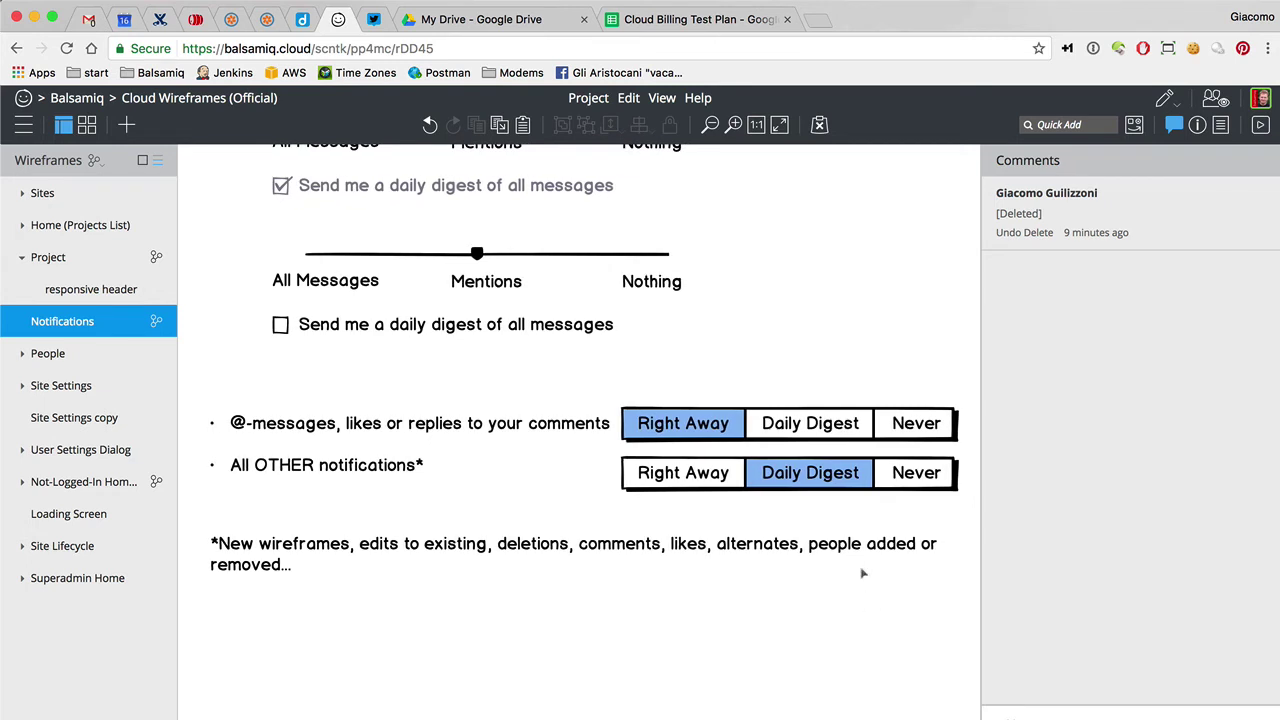
Move the footnote up closer to the notification rows and widen it slightly
left_click_drag(863, 570, 852, 545)
left_click_drag(950, 542, 961, 542)
left_click(914, 636)
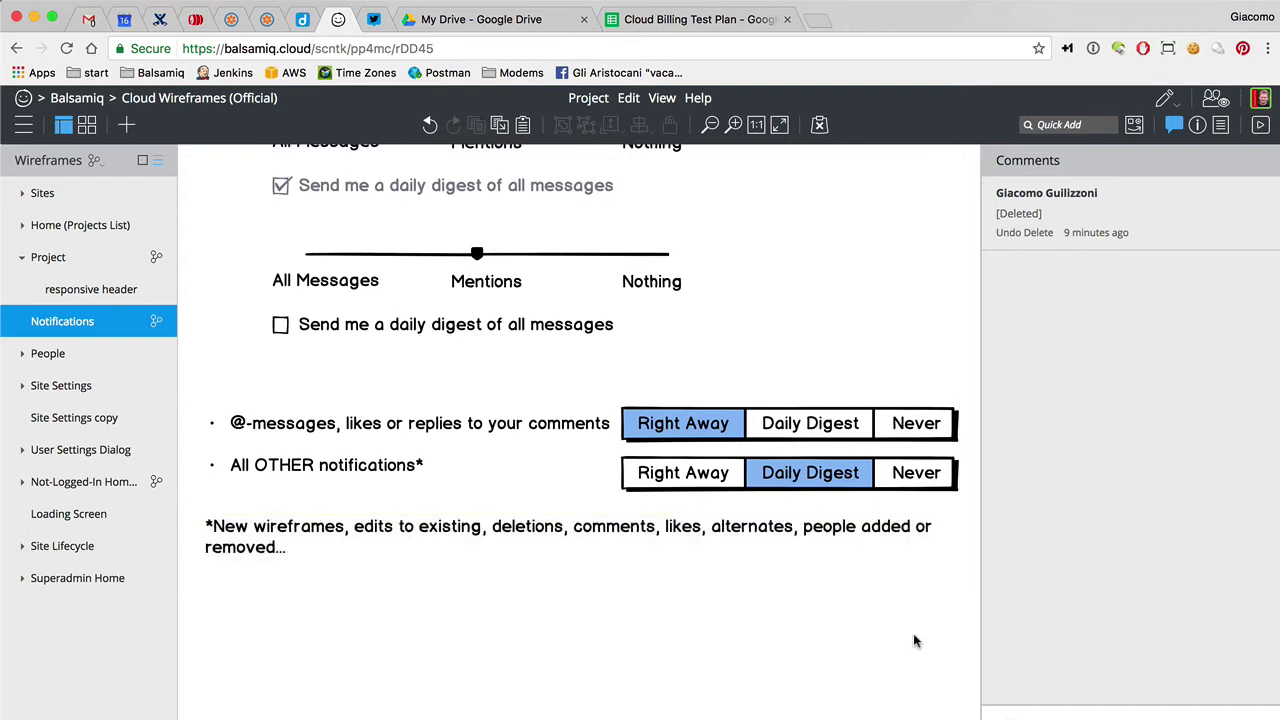
Delete the cloud_beta channel-specific notification rule in Slack preferences, then return to the wireframe
key("super+Tab")
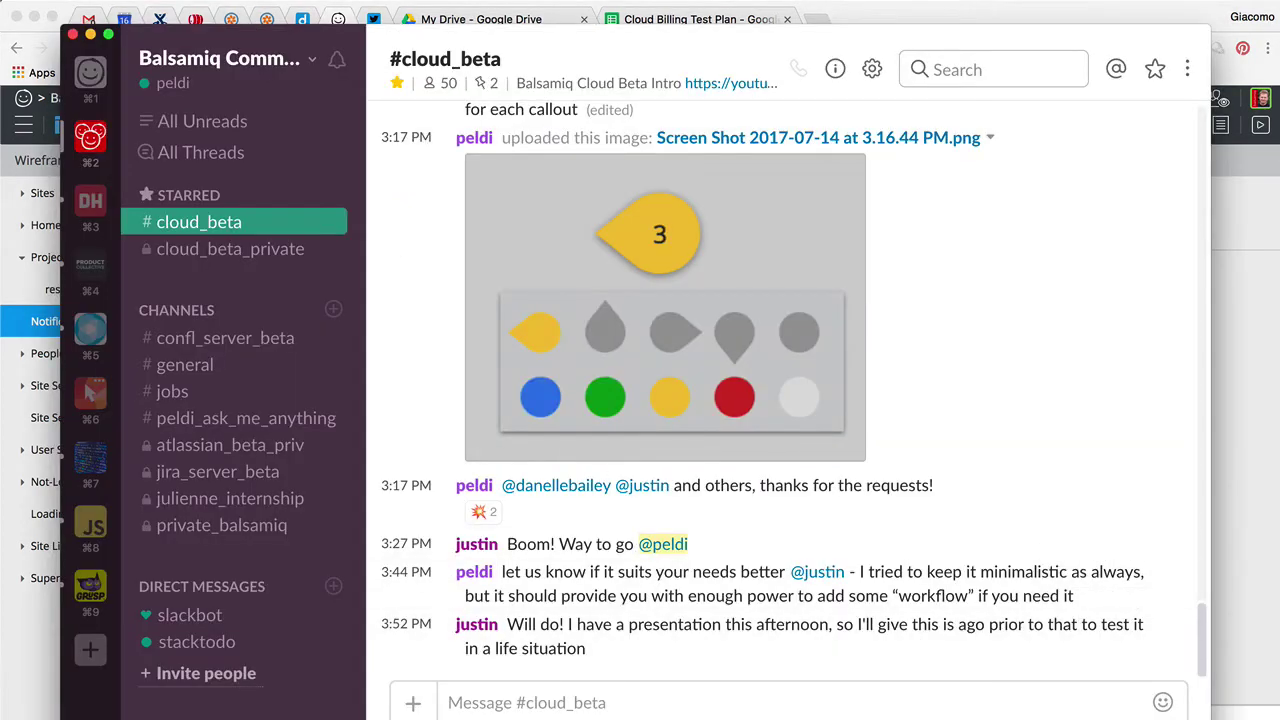
left_click(262, 60)
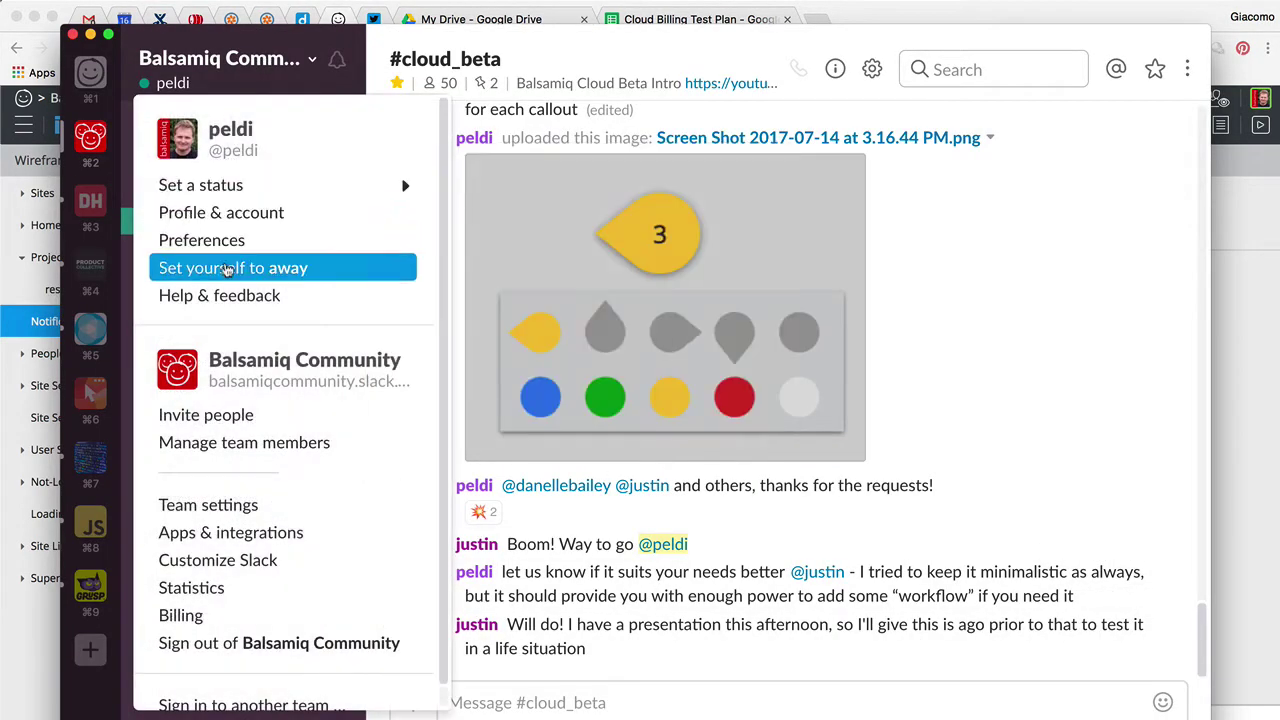
left_click(229, 240)
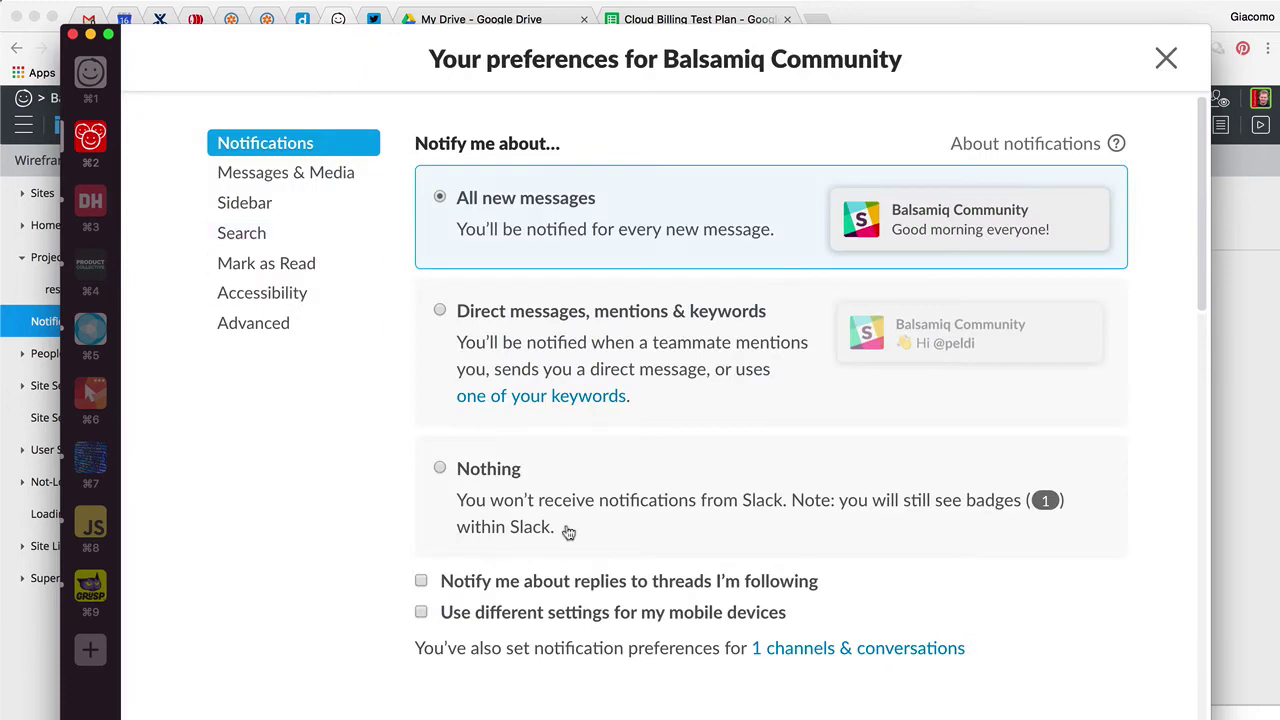
scroll(568, 533, "down", 15)
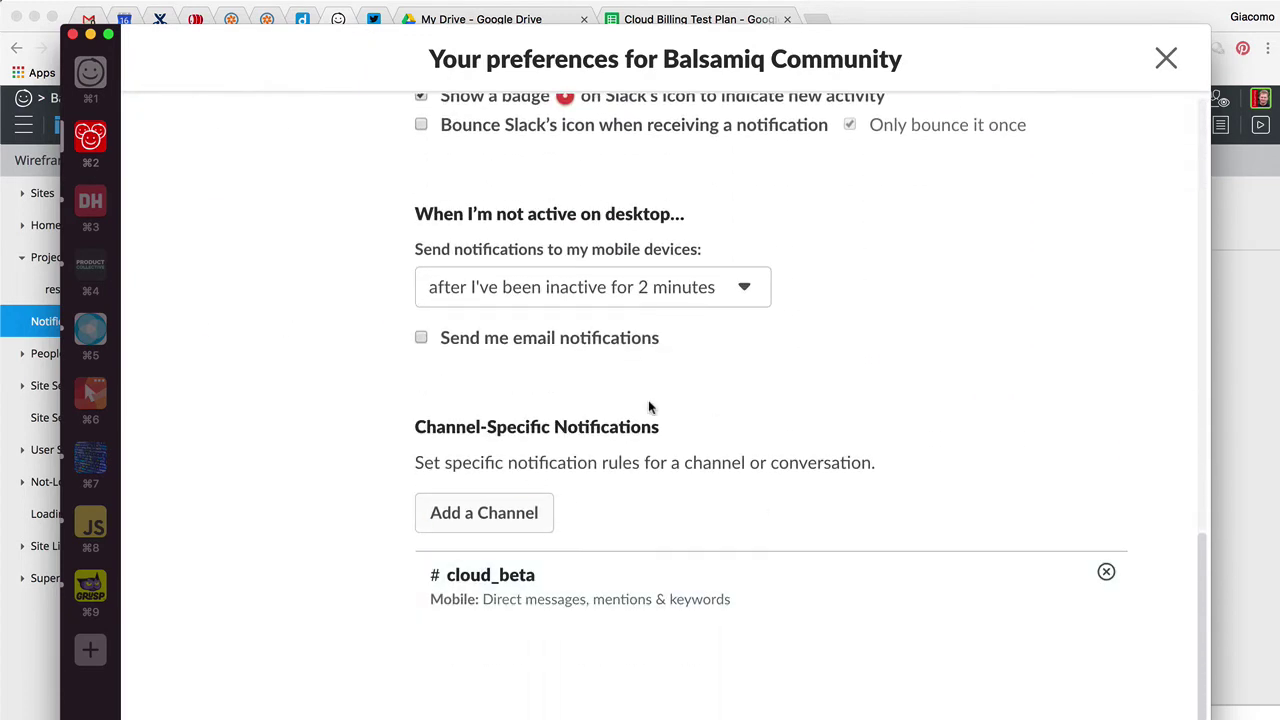
left_click(1106, 573)
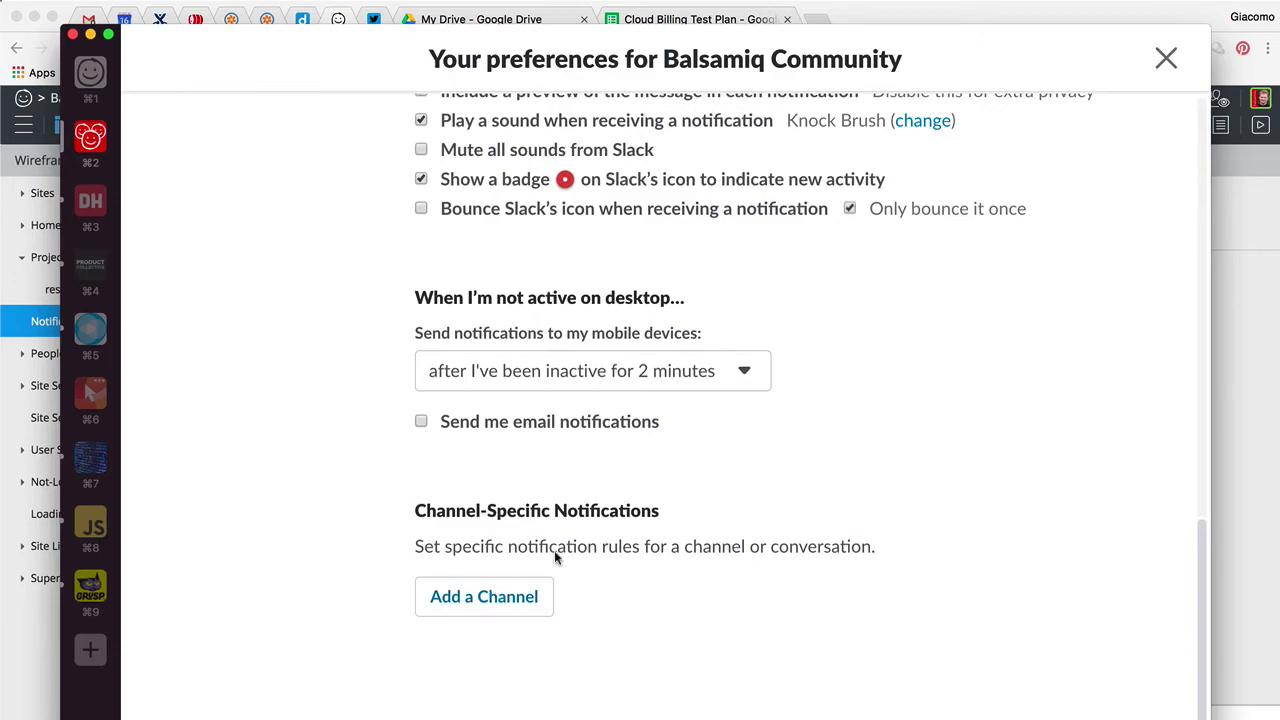
scroll(882, 484, "up", 10)
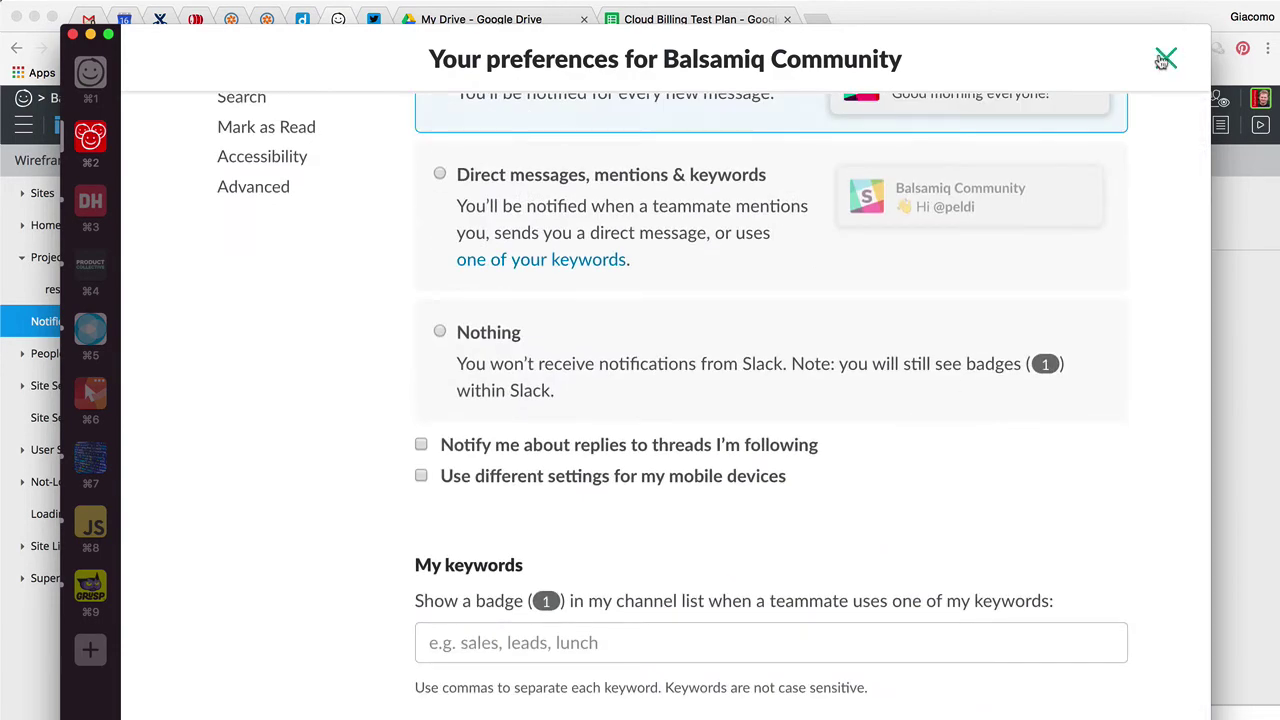
left_click(1165, 58)
key("super+Tab")
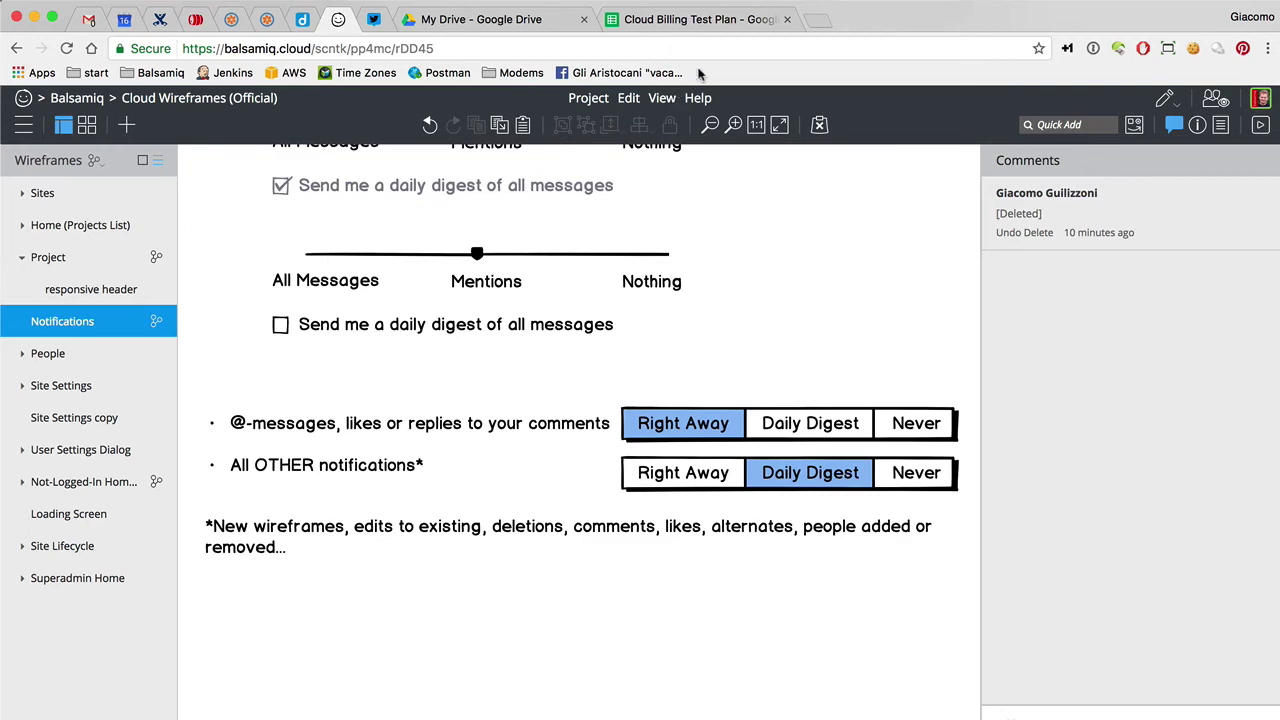
Close the Set notification rules dialog and the Cloud Billing Test Plan and My Drive tabs, returning to Balsamiq
left_click(708, 20)
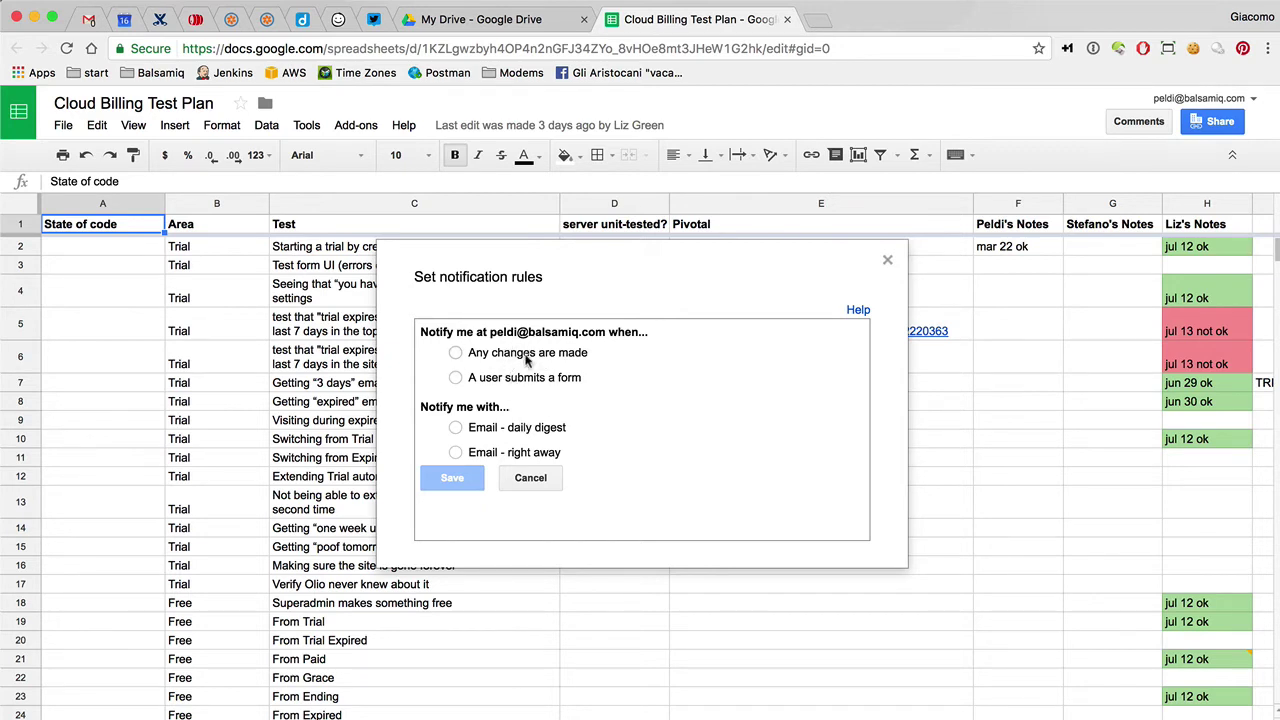
left_click(887, 260)
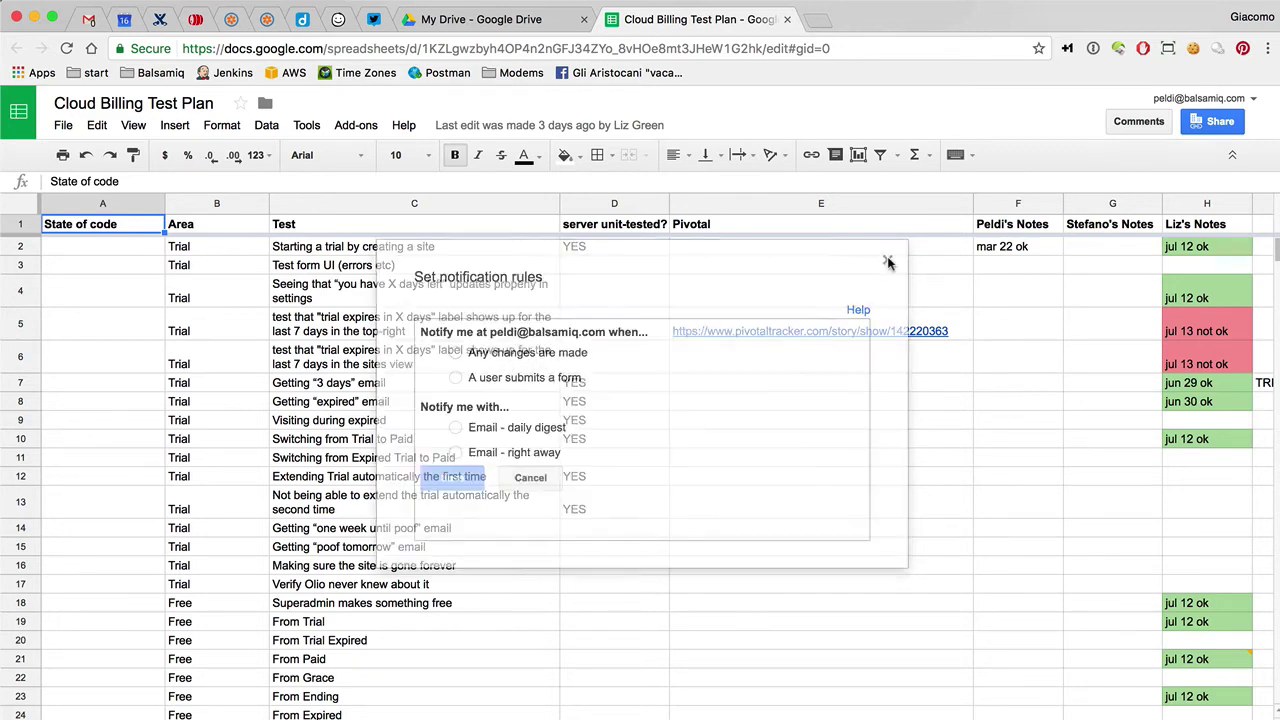
left_click(787, 19)
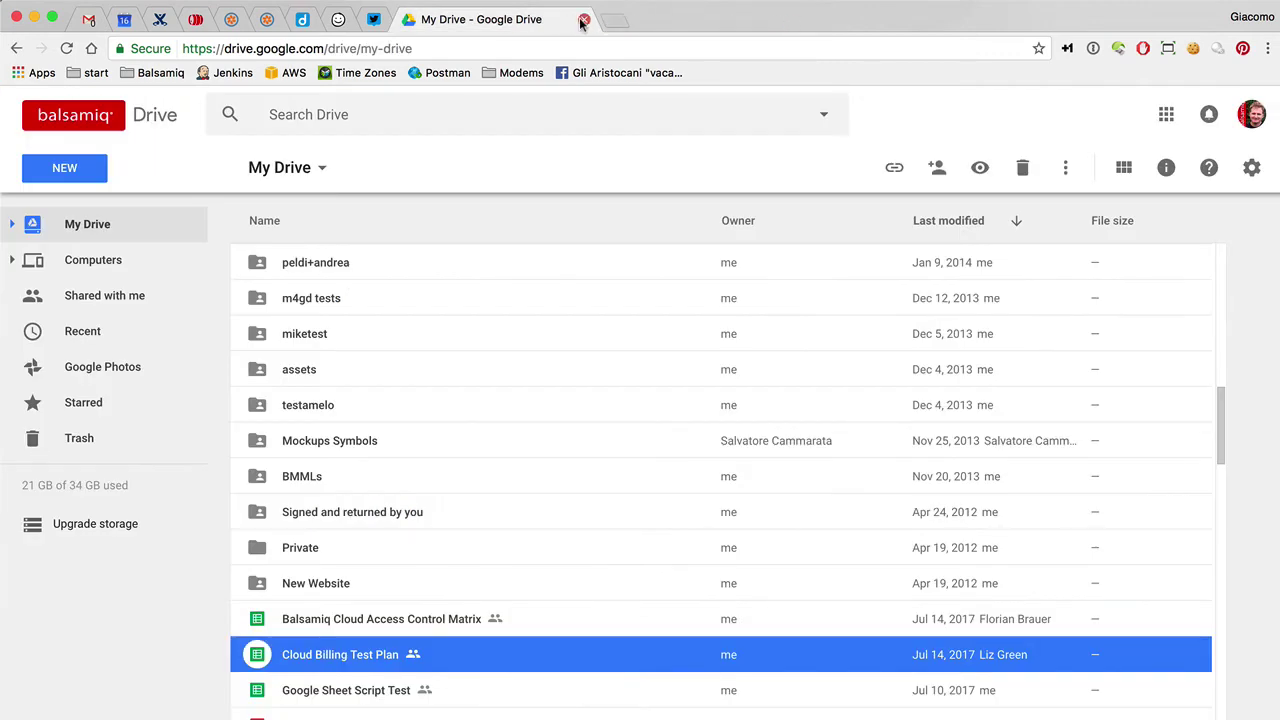
left_click(584, 20)
left_click(158, 20)
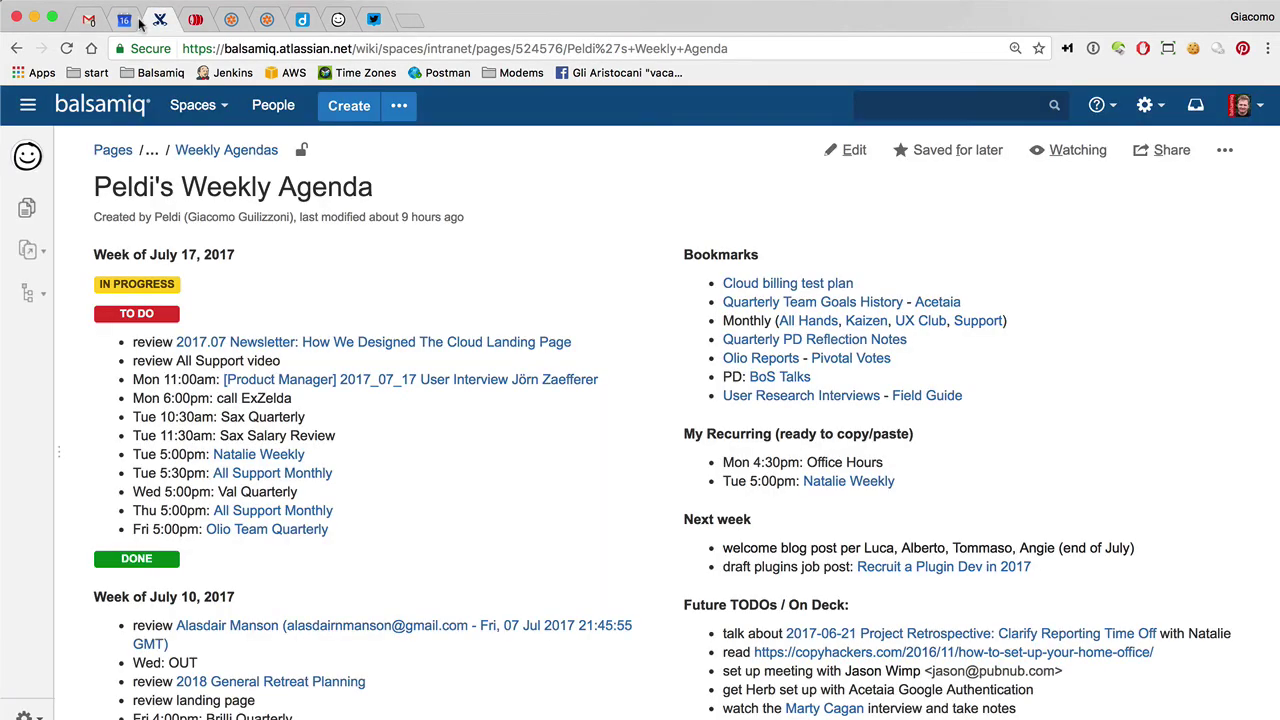
left_click(338, 20)
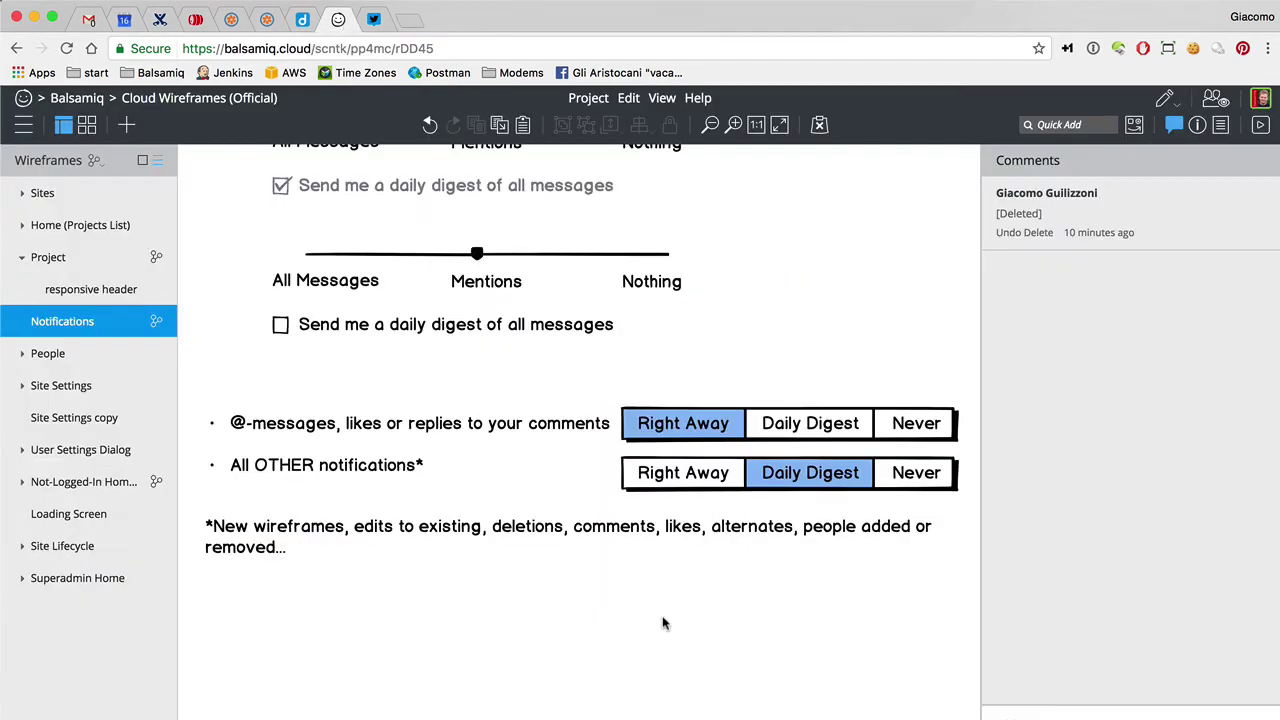
Open the account's live User Settings dialog for reference, then close it
scroll(663, 622, "up", 2)
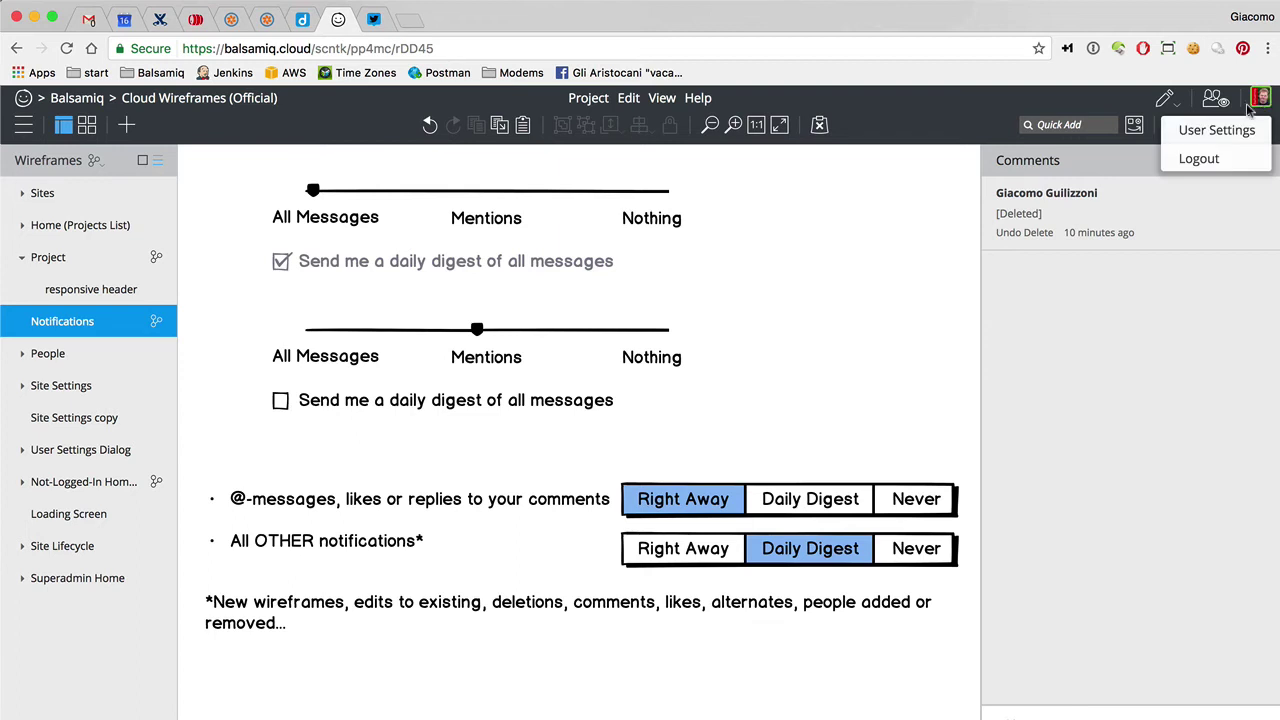
left_click(1225, 131)
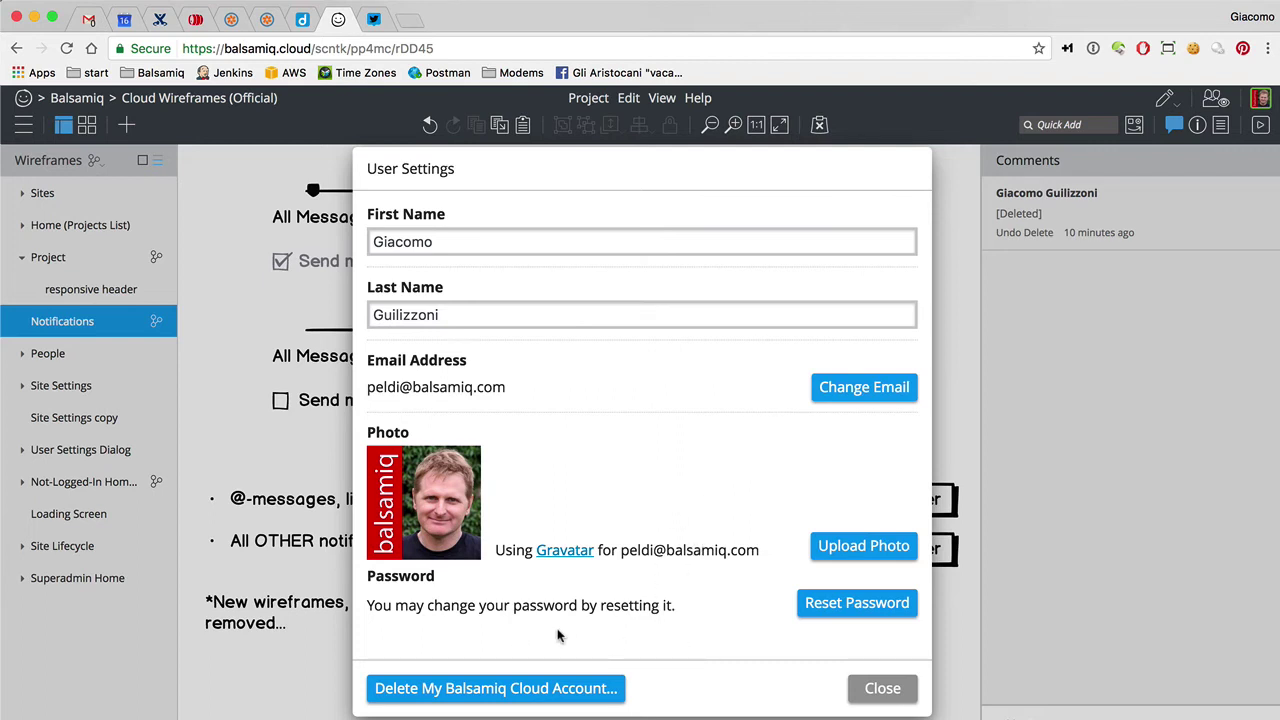
left_click(867, 686)
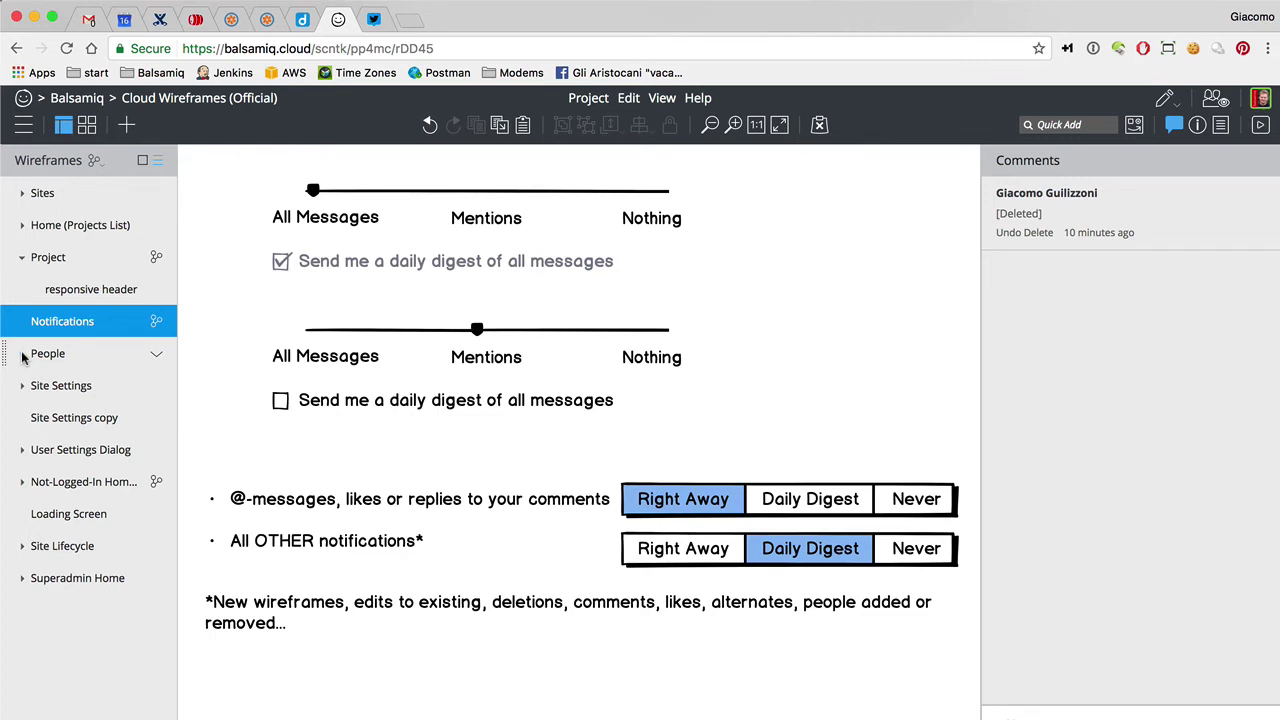
Open the User Settings Dialog wireframe and compare it against the live dialog moved aside
left_click(22, 449)
left_click(60, 452)
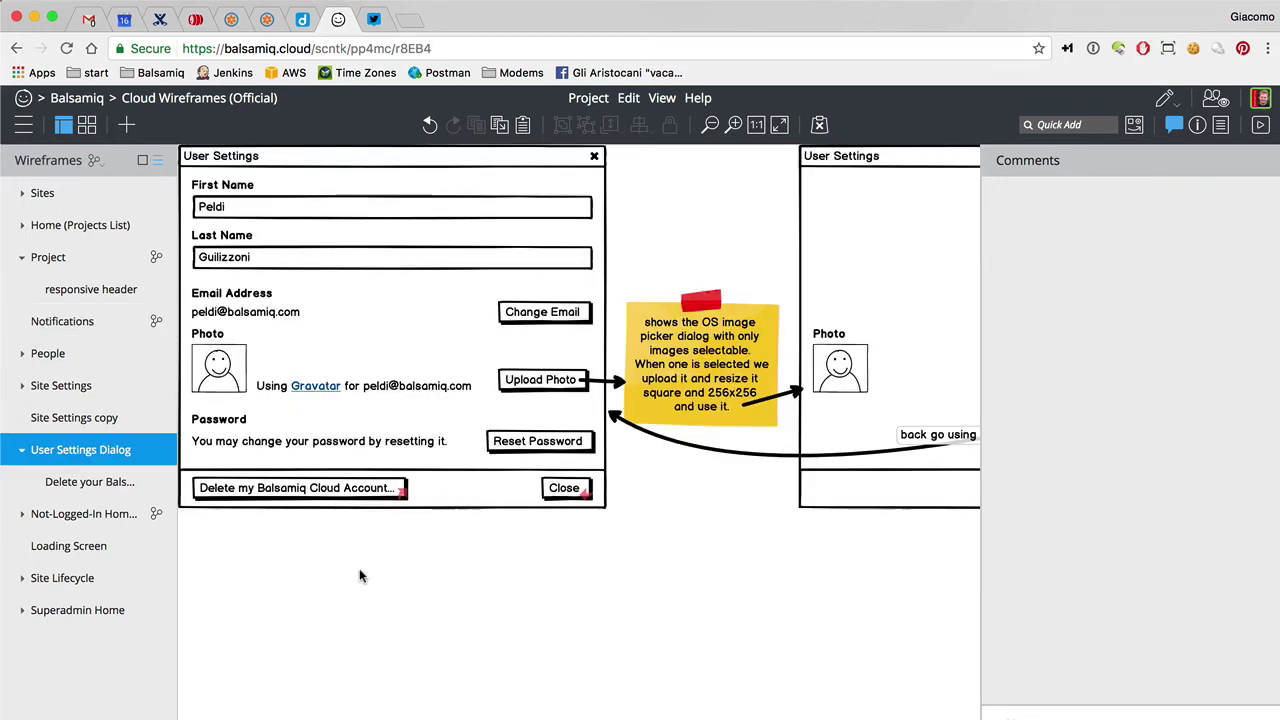
left_click(1260, 98)
left_click(1222, 133)
left_click_drag(481, 165, 766, 171)
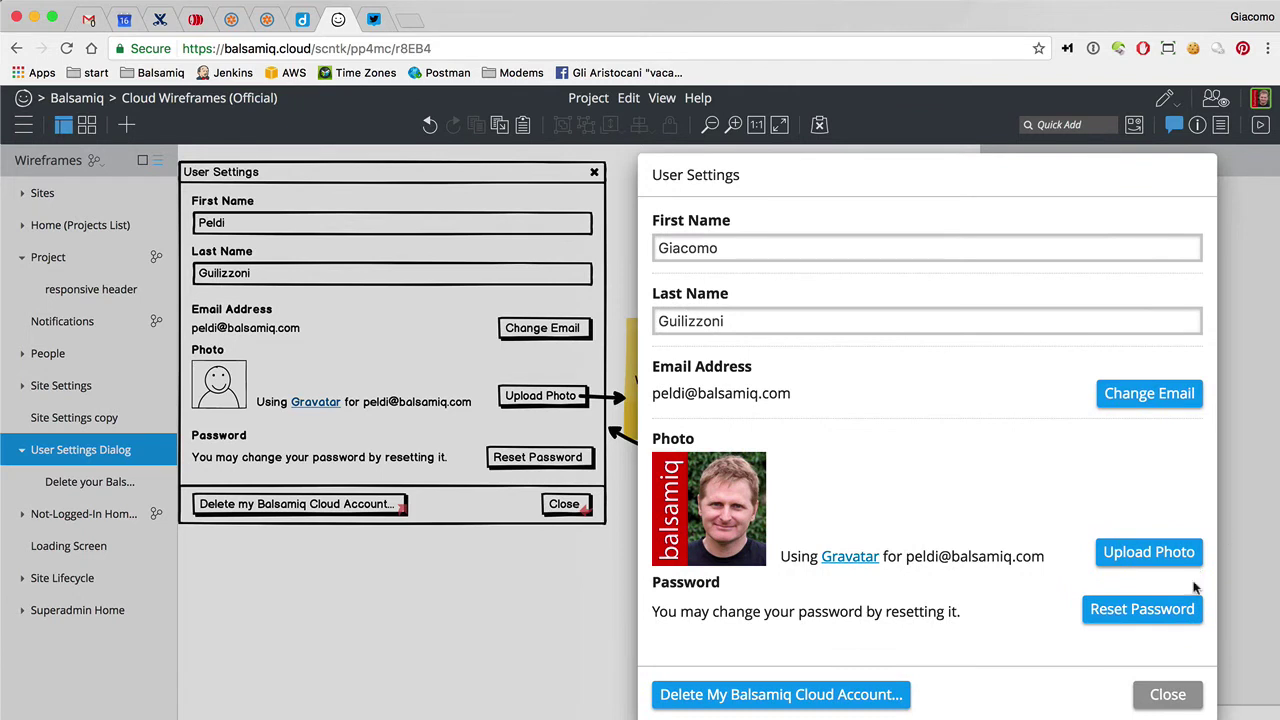
left_click(1163, 694)
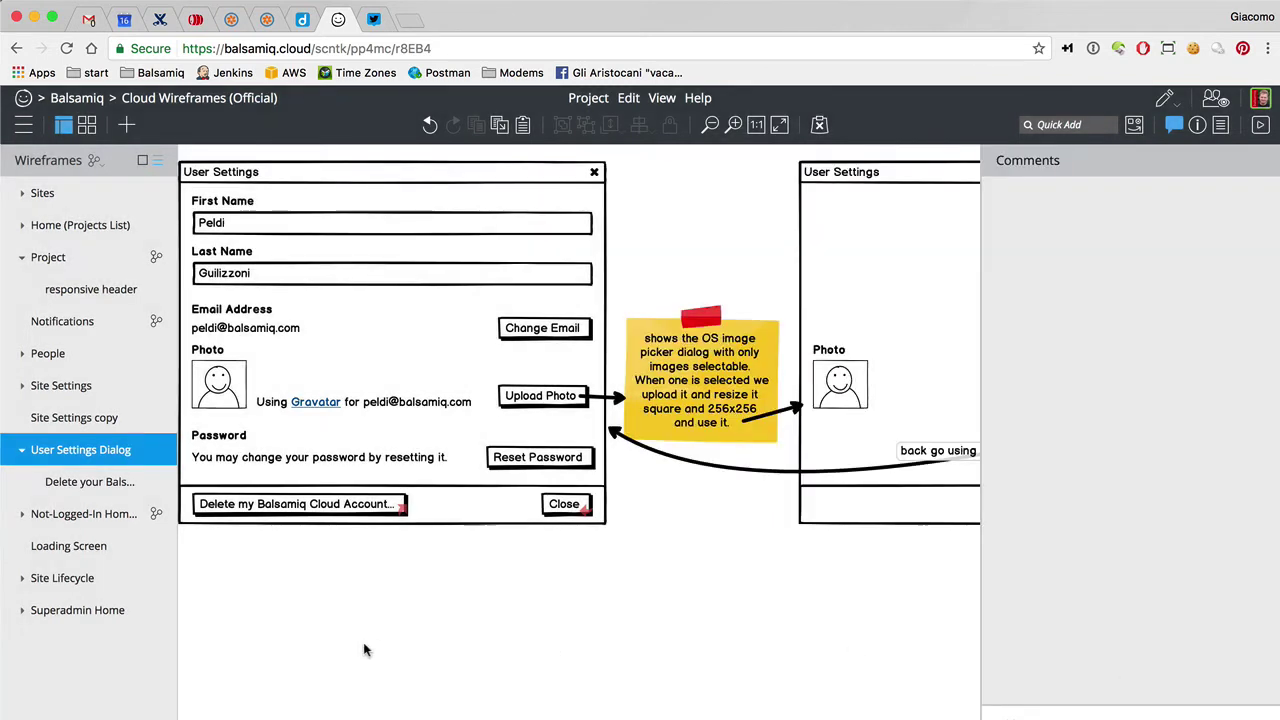
Marquee-select every element of the User Settings Dialog mockup for copying
scroll(446, 594, "left", 2)
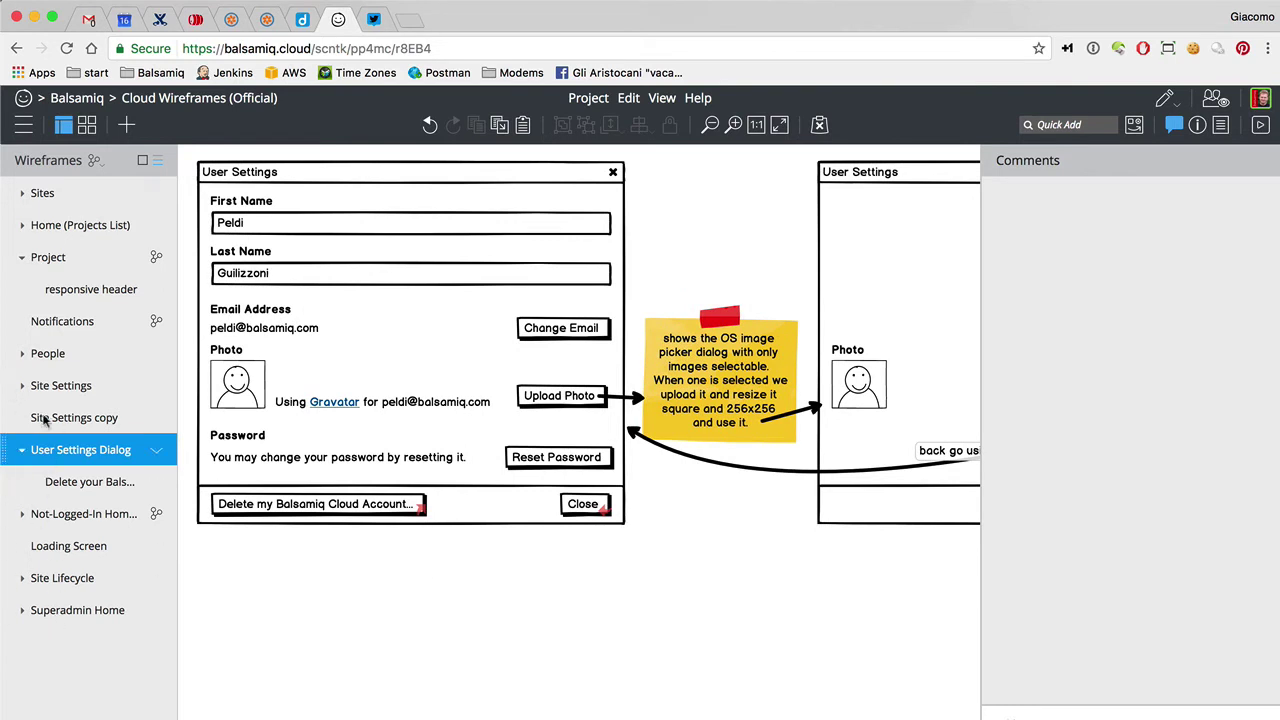
left_click(60, 321)
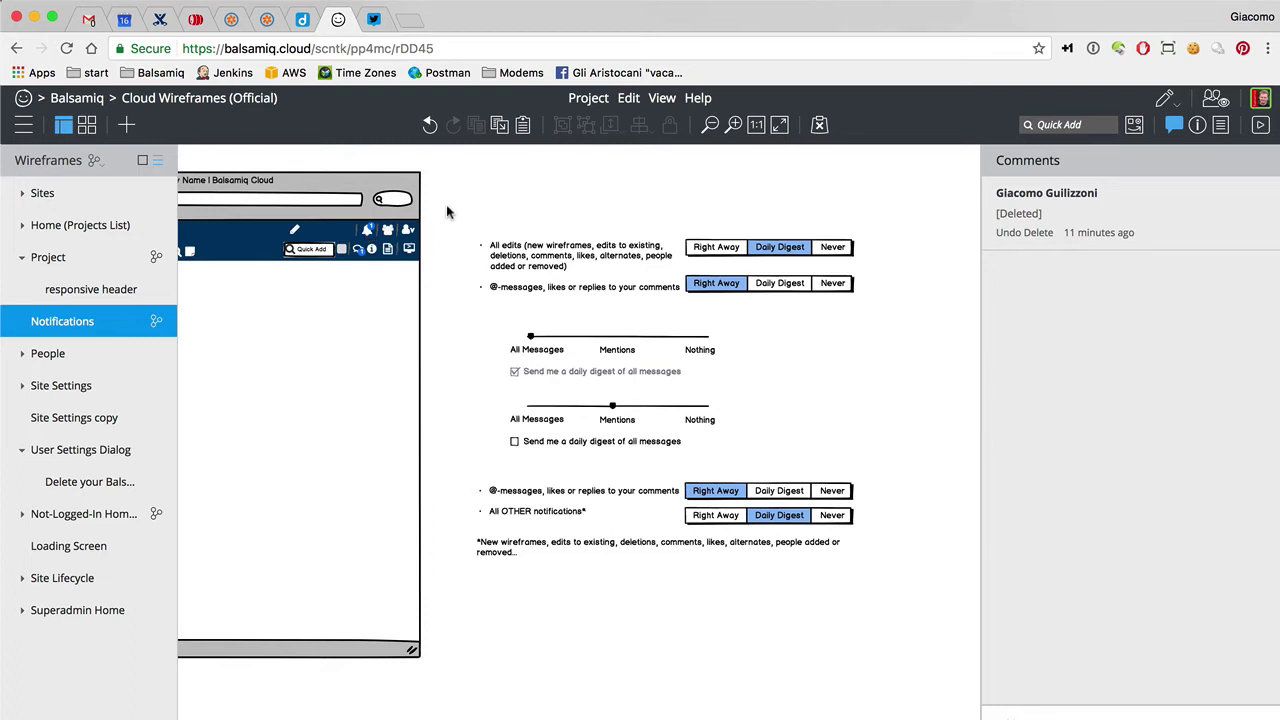
left_click(118, 454)
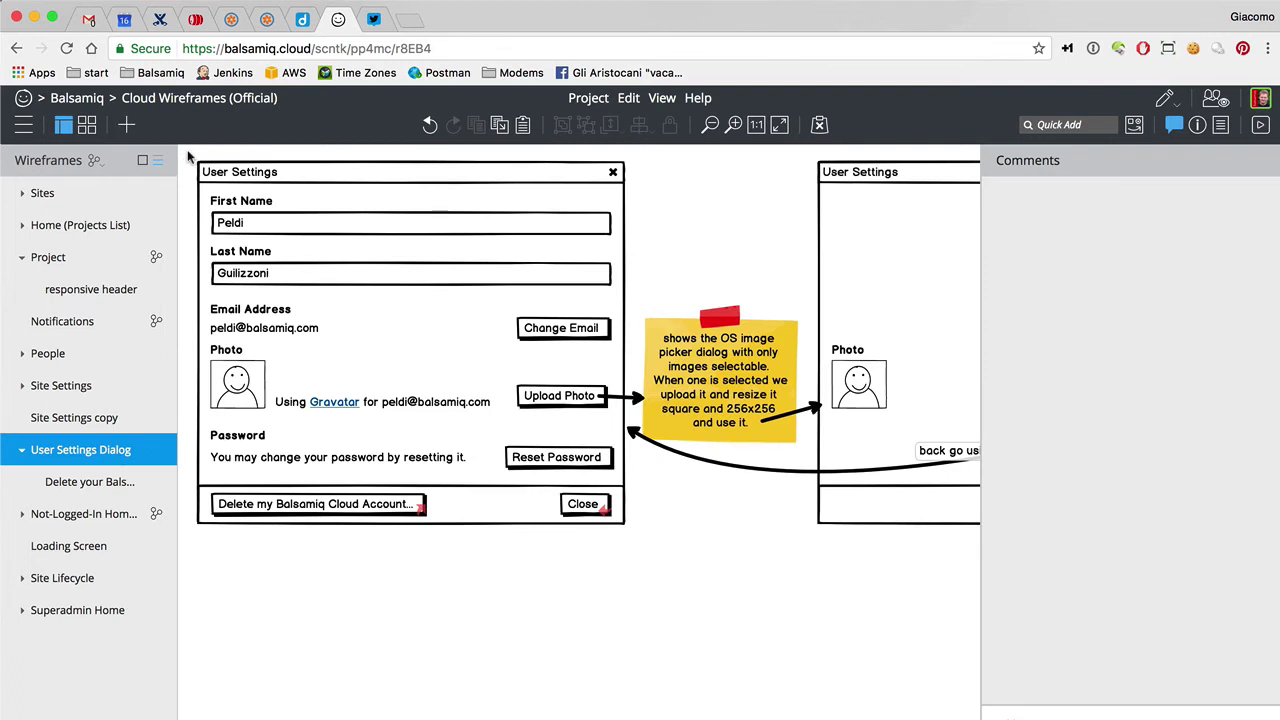
mouse_move(188, 153)
left_mouse_down()
mouse_move(762, 648)
mouse_move(636, 636)
mouse_move(632, 622)
left_mouse_up()
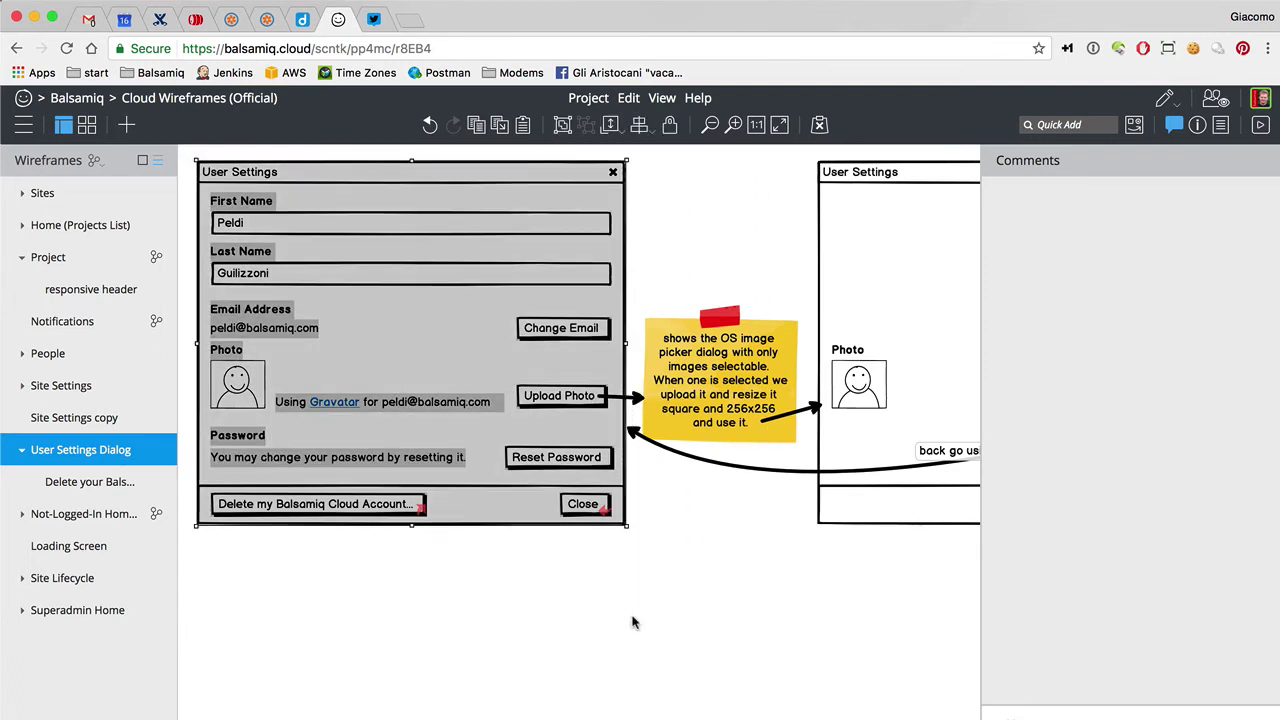
Paste the User Settings mockup below the notification options and move its Delete/Close row down
left_click(86, 330)
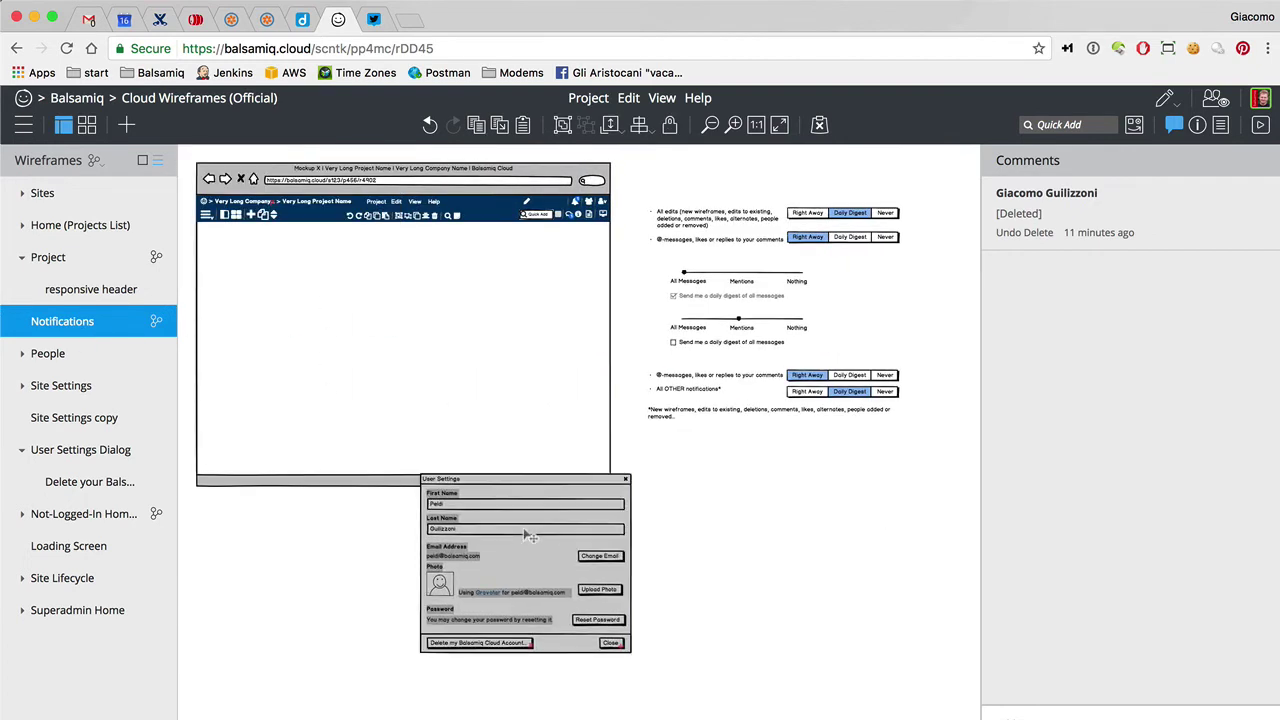
left_click(585, 590)
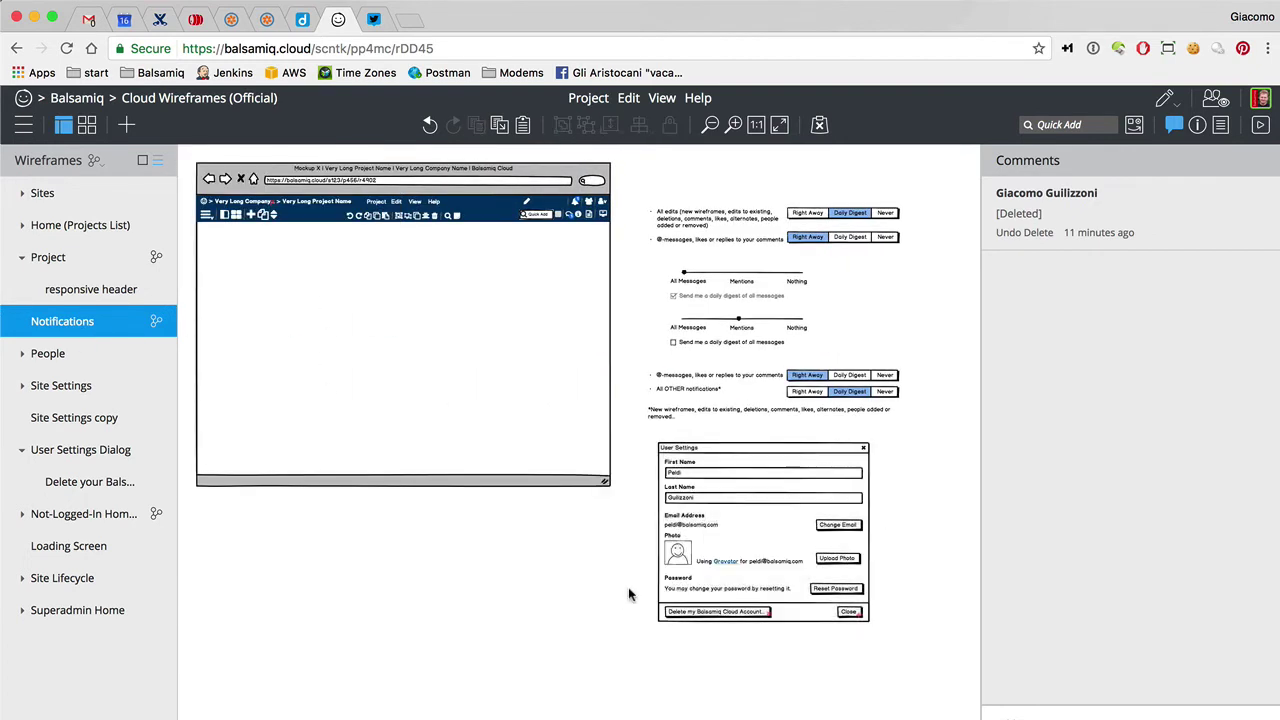
left_click_drag(640, 597, 907, 673)
left_click_drag(767, 617, 768, 712)
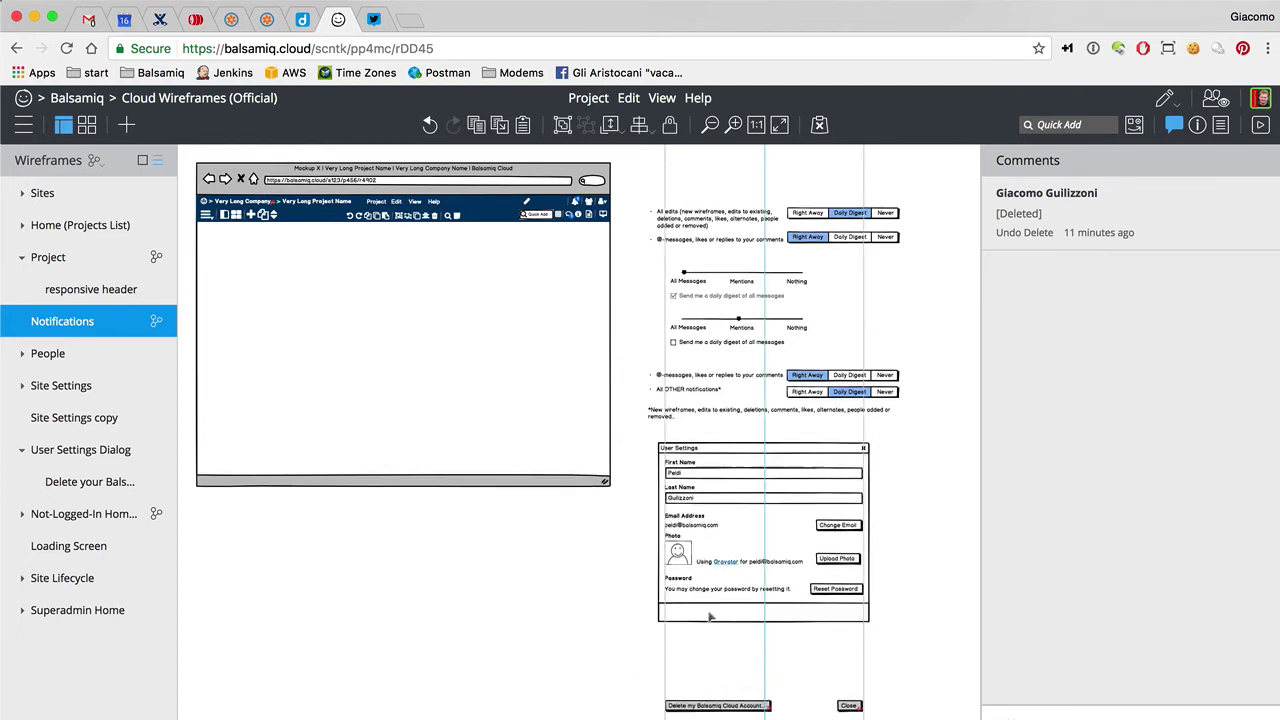
Stretch the pasted dialog to 475 x 634 so it encloses the moved buttons
left_click(710, 617)
left_click_drag(762, 623, 765, 716)
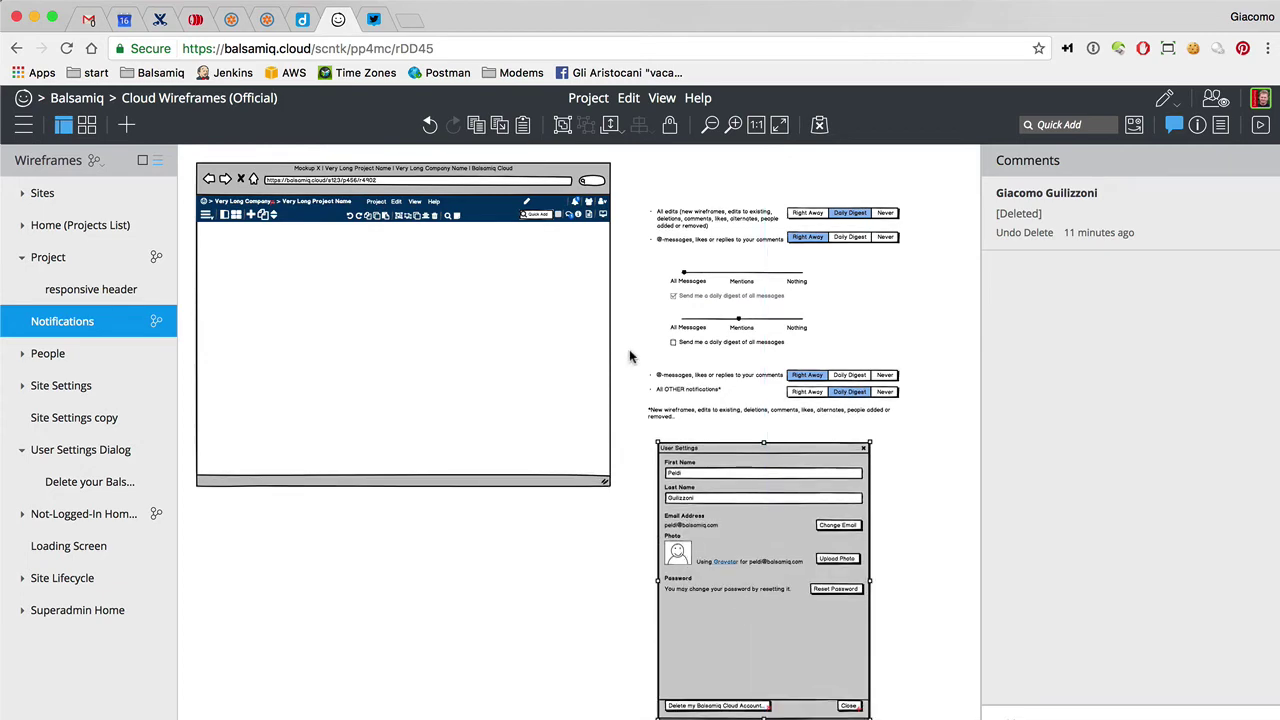
left_click(605, 603)
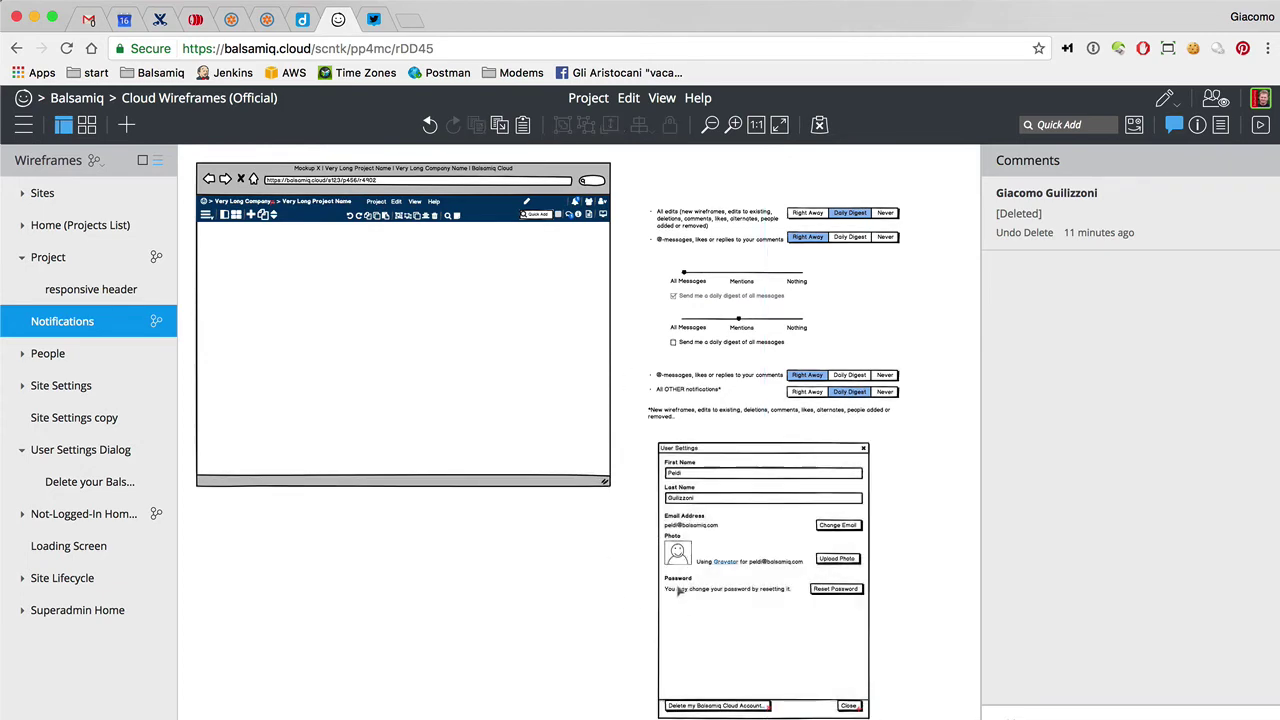
scroll(678, 590, "down", 5)
scroll(678, 590, "up", 10)
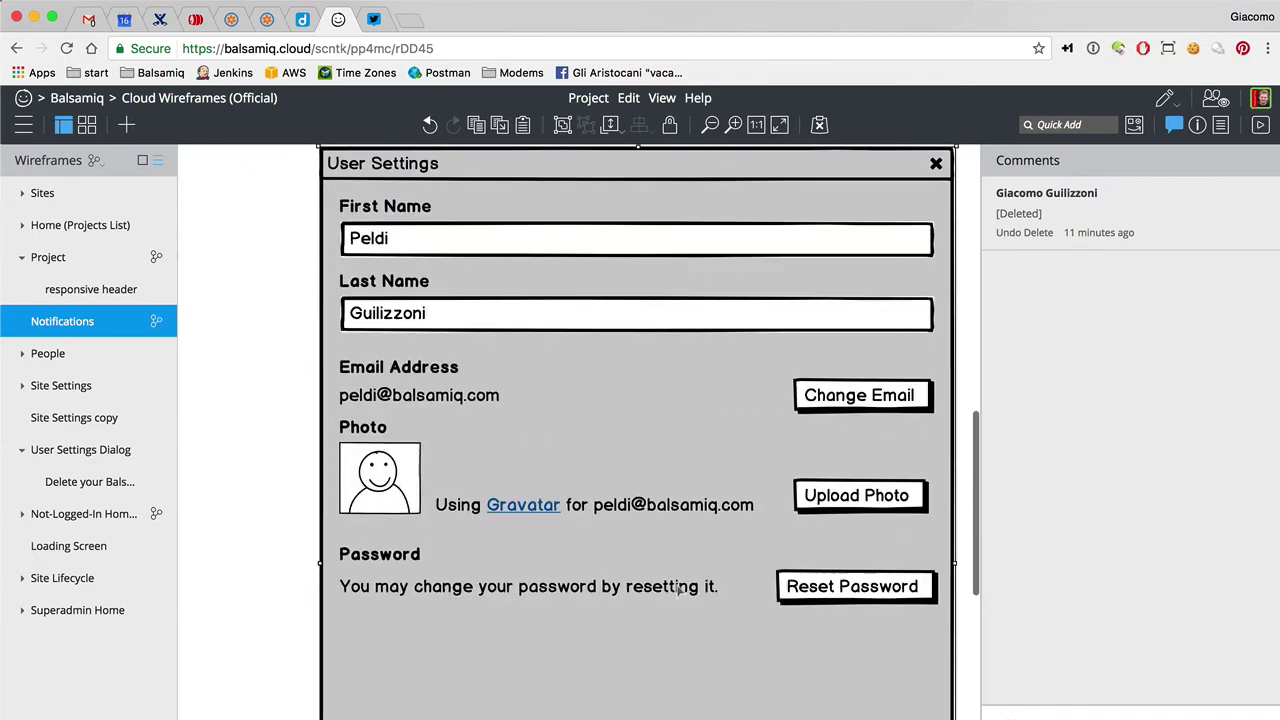
Duplicate the Password label below it and change it to a bold *Notification Preferences* heading
scroll(640, 560, "down", 2)
left_click_drag(388, 467, 378, 540)
double_click(378, 537)
type("Notific")
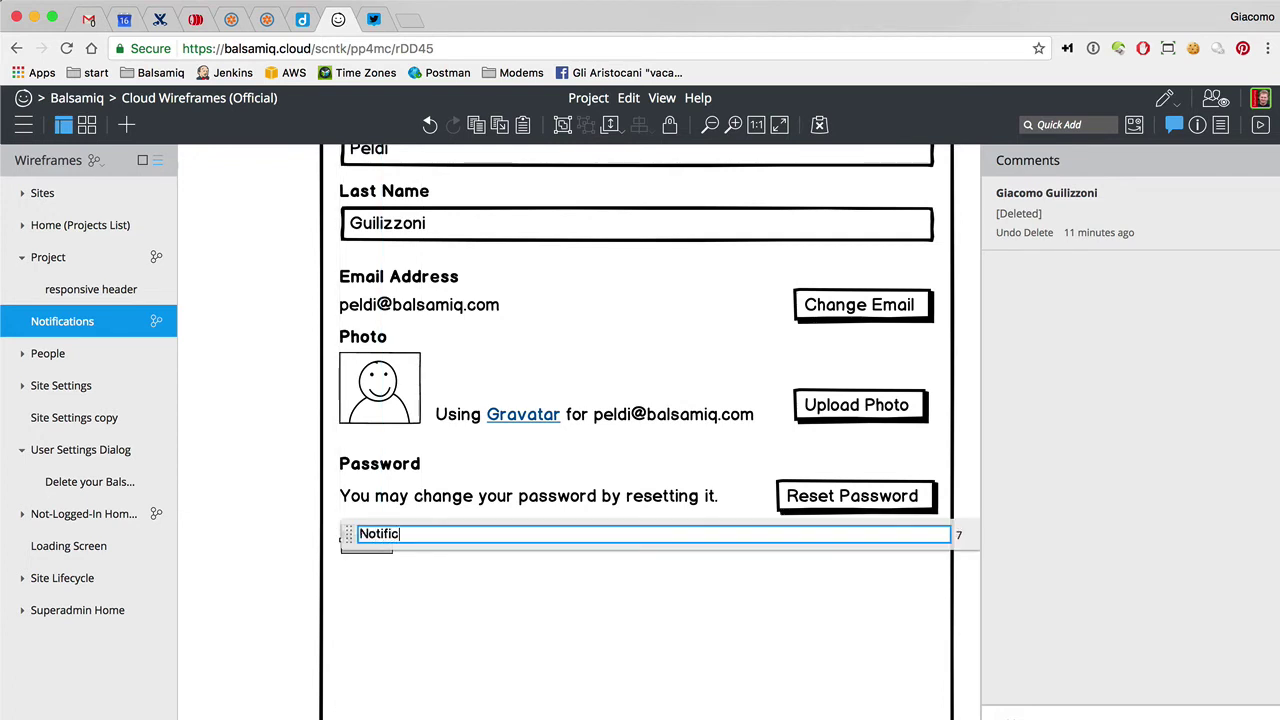
type("ation Preferences*")
key("Home")
type("*")
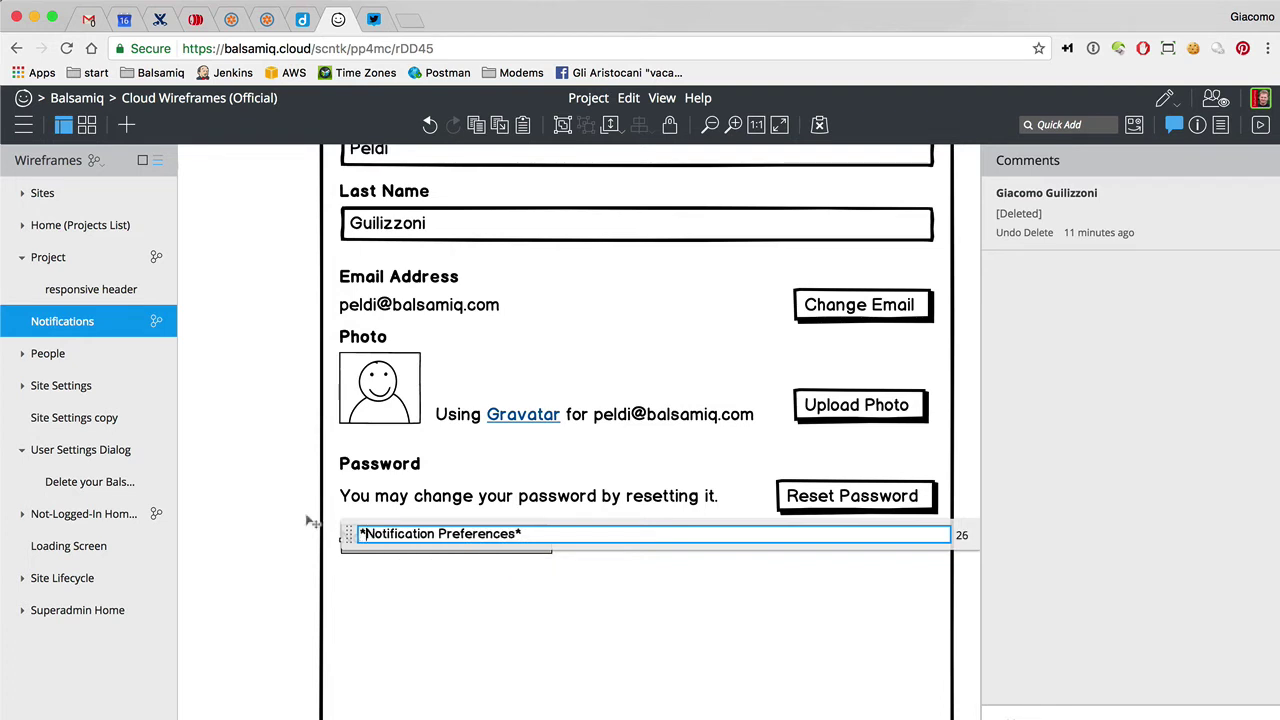
left_click(404, 502)
Duplicate the password sentence under the heading and change it to 'Email me when'
left_click_drag(404, 502, 411, 577)
double_click(417, 574)
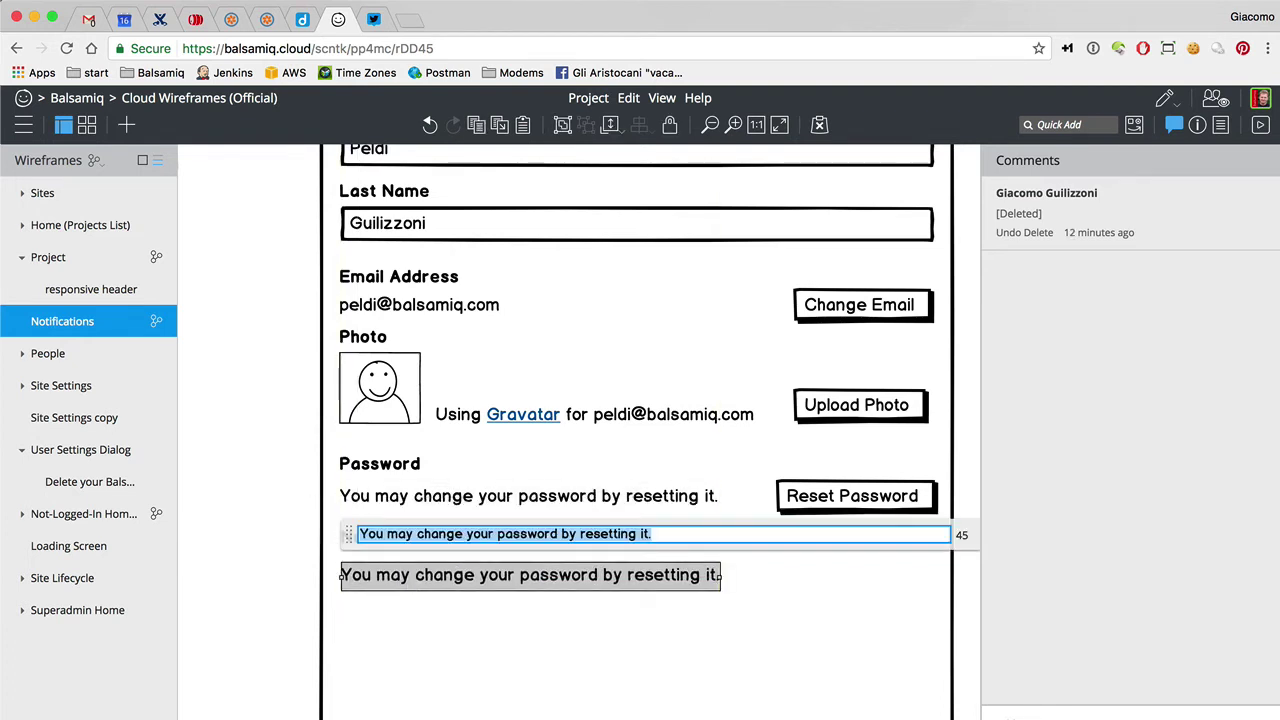
type("Email")
scroll(313, 375, "up", 3)
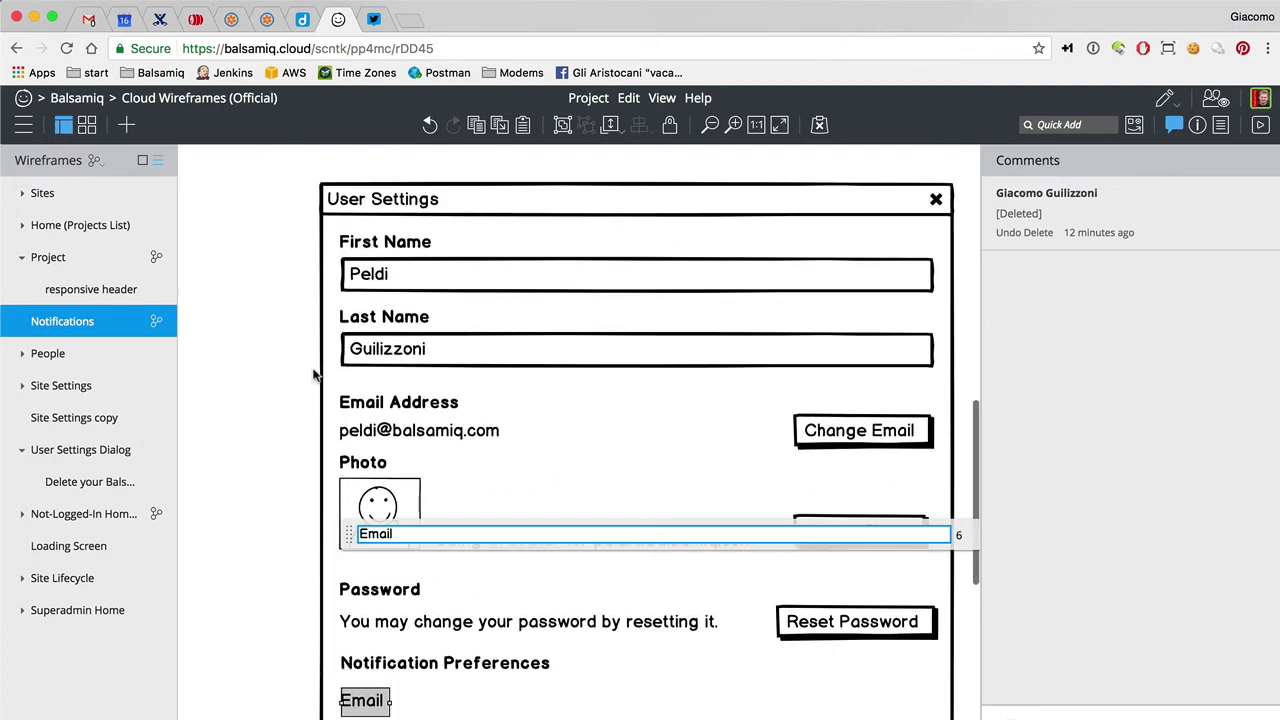
scroll(313, 375, "down", 5)
type("me")
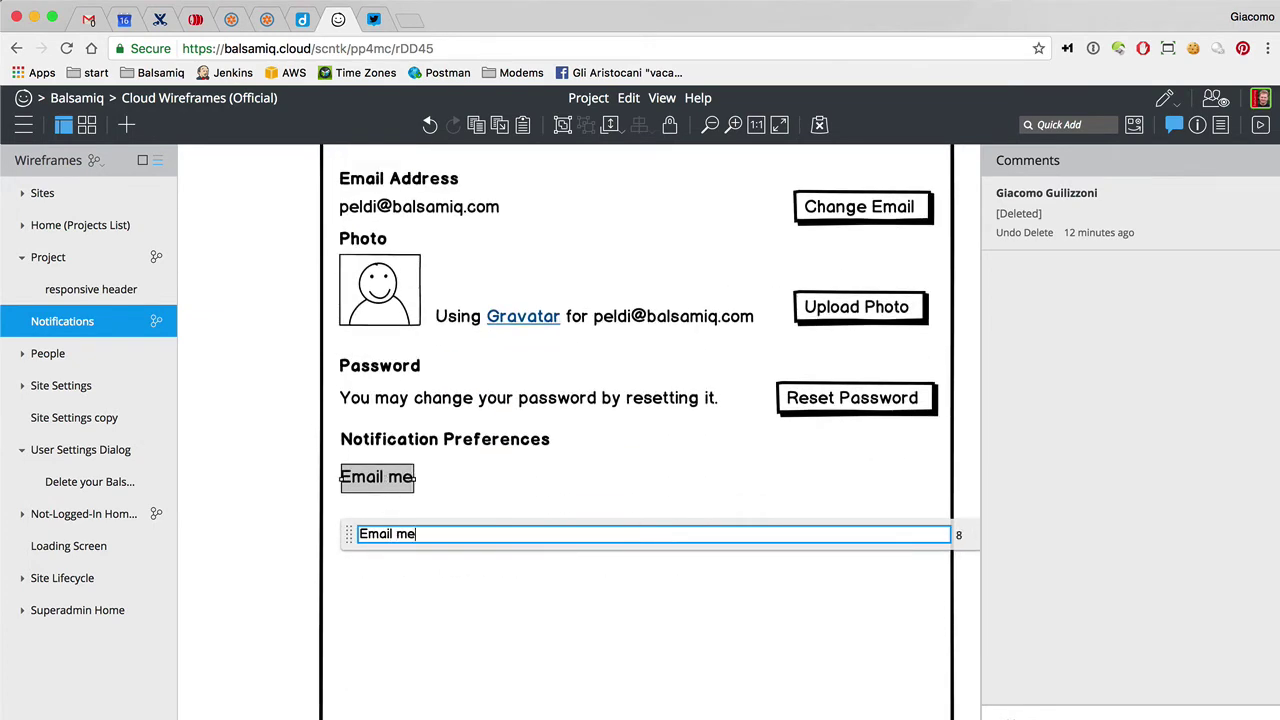
type(" when")
left_click(281, 350)
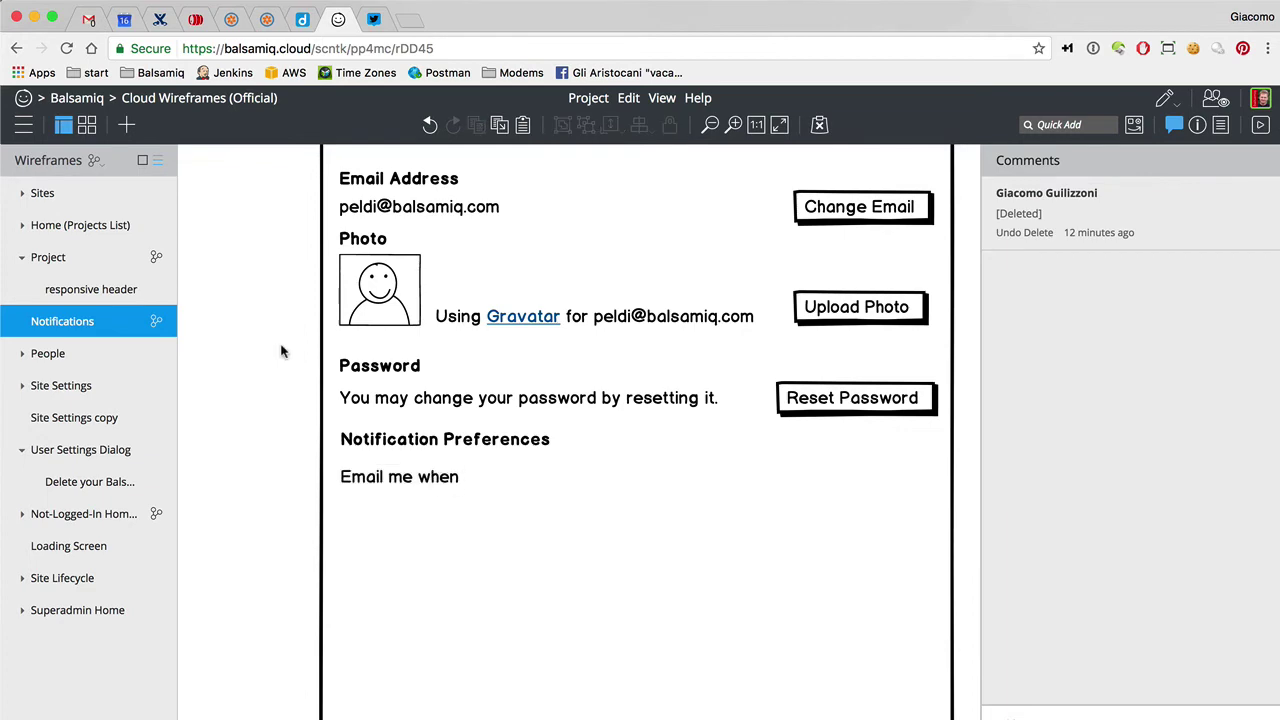
Undo a stray edit to the Notification Preferences heading and select the notifications bullet list
scroll(281, 350, "up", 5)
scroll(281, 350, "down", 5)
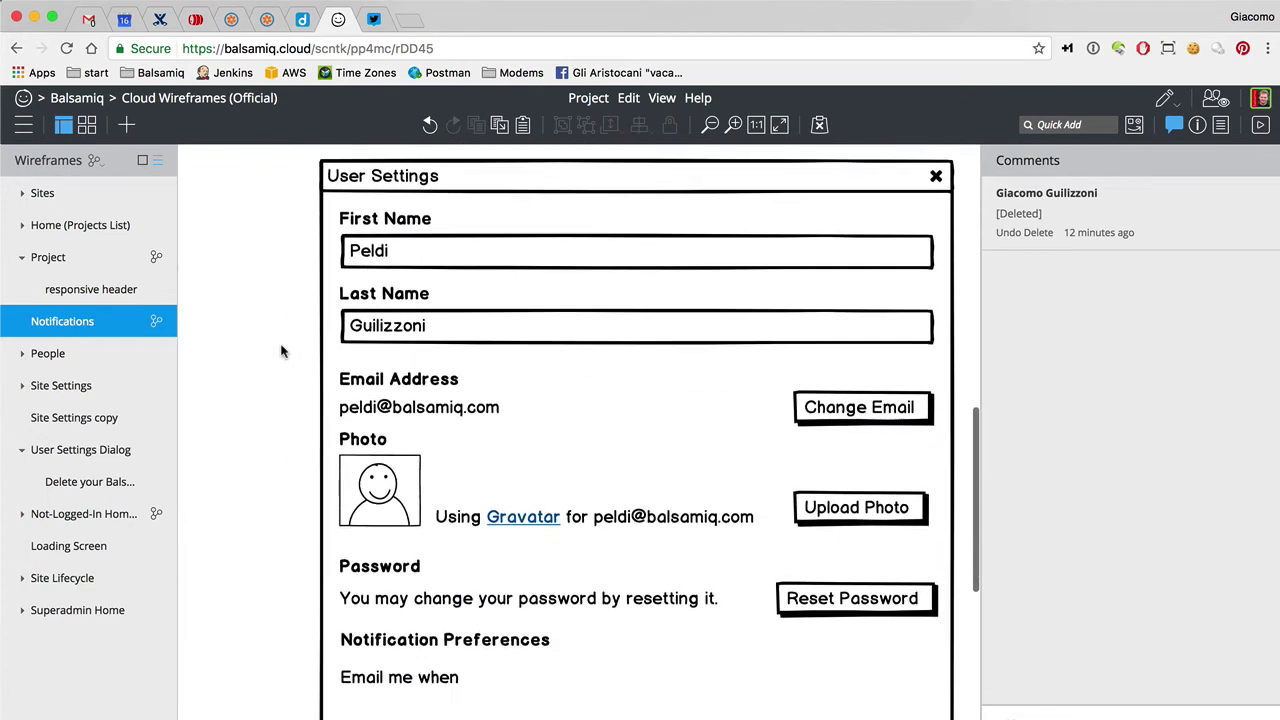
left_click(372, 645)
double_click(372, 645)
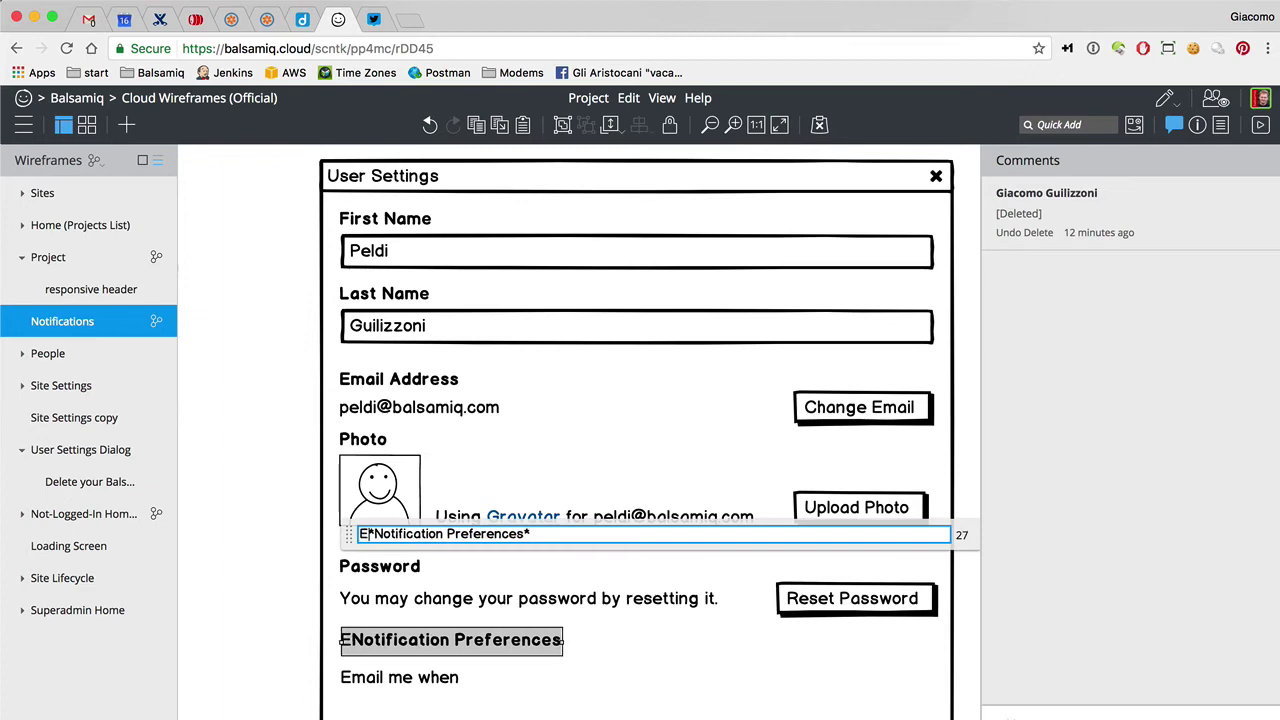
type("Email")
key("BackSpace")
key("BackSpace")
key("BackSpace")
key("BackSpace")
key("BackSpace")
left_click(286, 651)
scroll(283, 565, "up", 3)
scroll(283, 566, "up", 3)
left_click(428, 420)
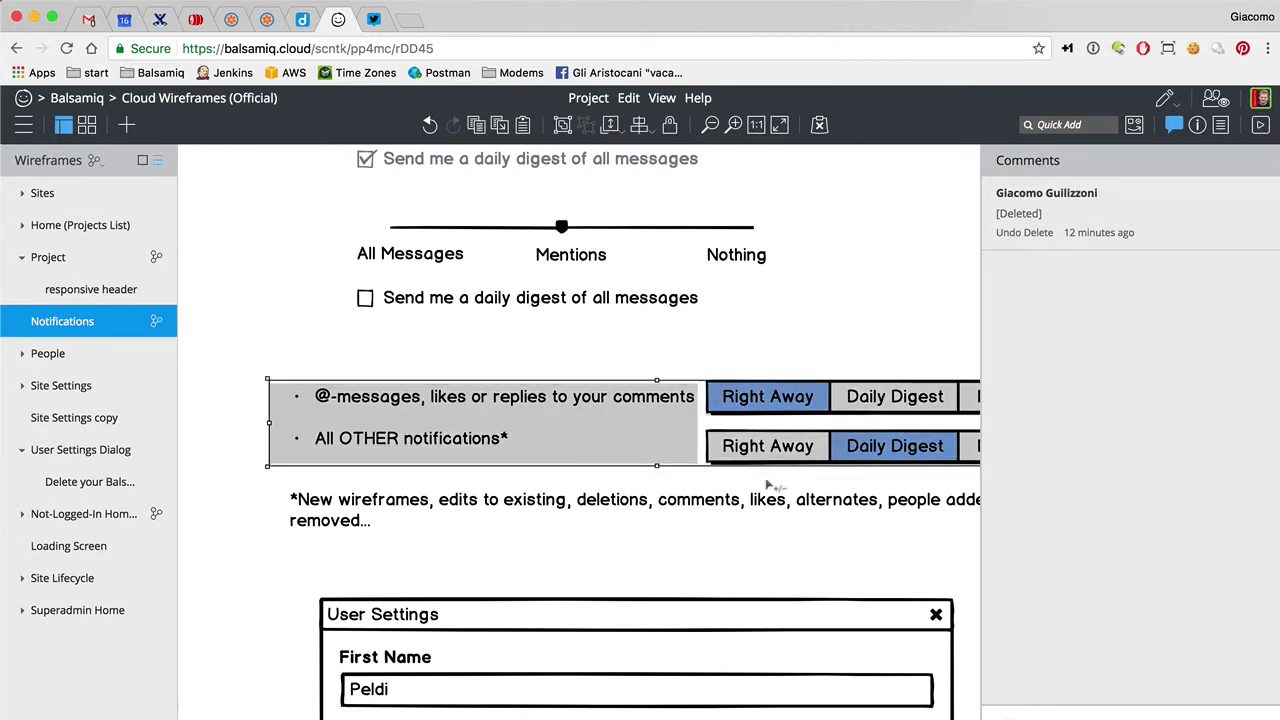
Move the bullet list and footnote into the dialog below 'Email me when', brought to front
left_click(760, 511, "shift")
left_click_drag(418, 398, 688, 716)
left_click(1197, 124)
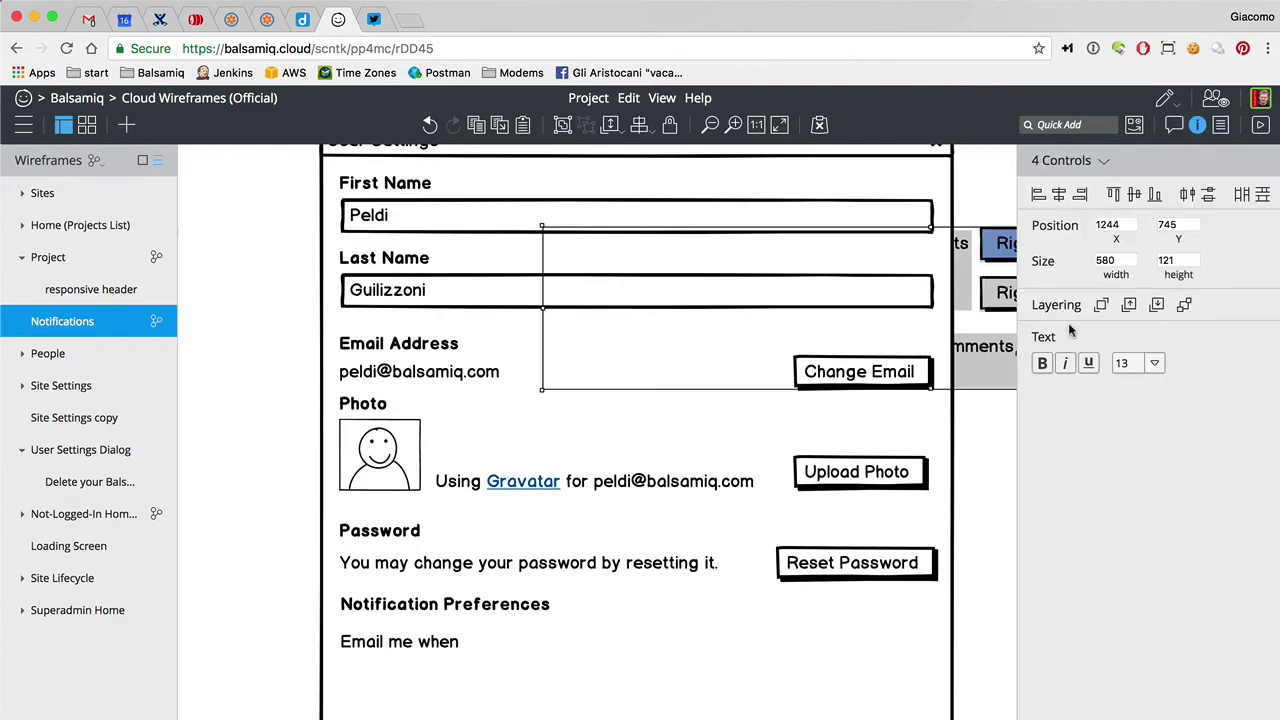
left_click(1101, 309)
left_click_drag(768, 264, 648, 692)
scroll(648, 692, "down", 3)
left_click_drag(498, 463, 408, 462)
Change the 'Email me when' label to 'Email me for'
left_click(400, 431)
double_click(400, 431)
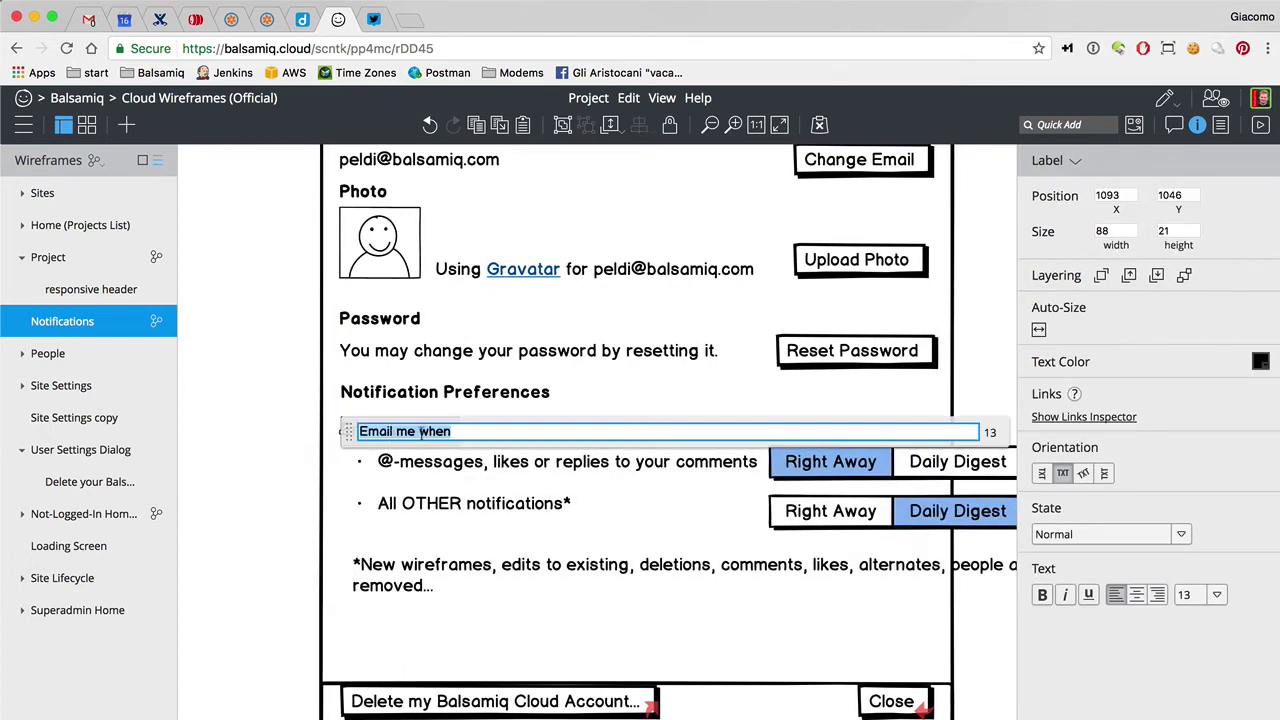
double_click(434, 431)
type("for")
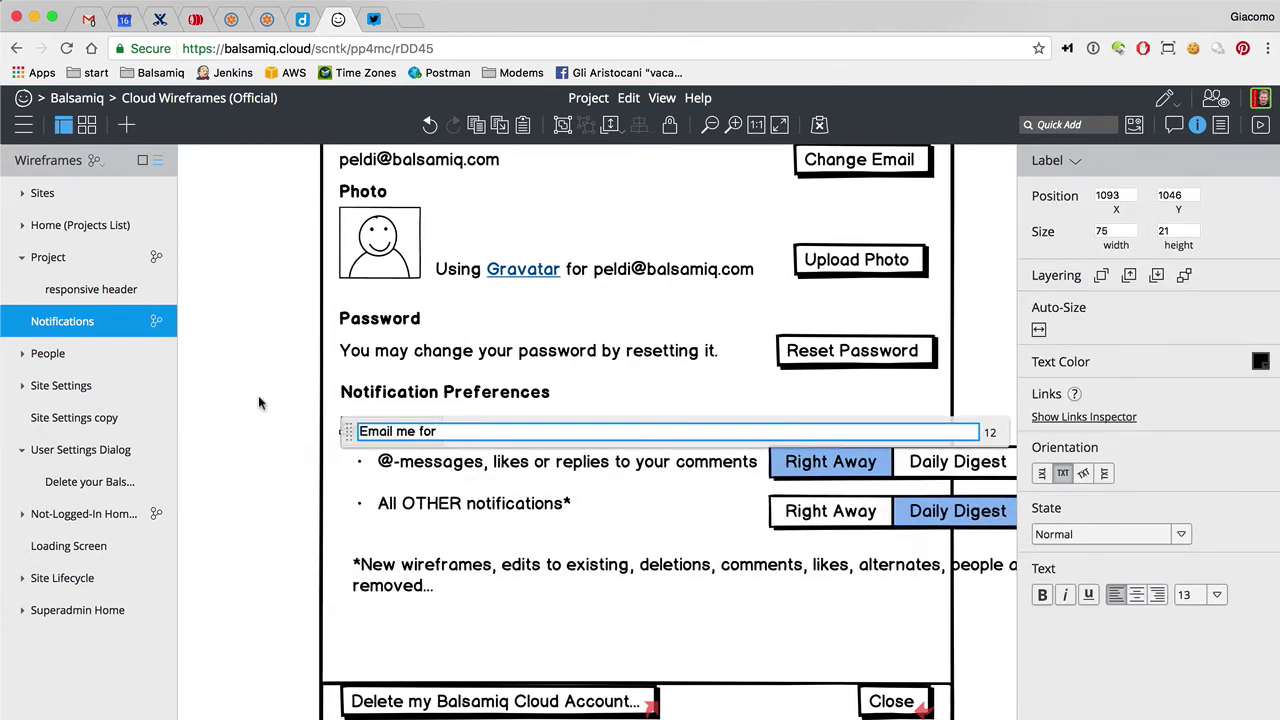
left_click(260, 396)
Duplicate the bullet list, convert it to a Label, and trim it to the @-messages item
left_click(396, 466)
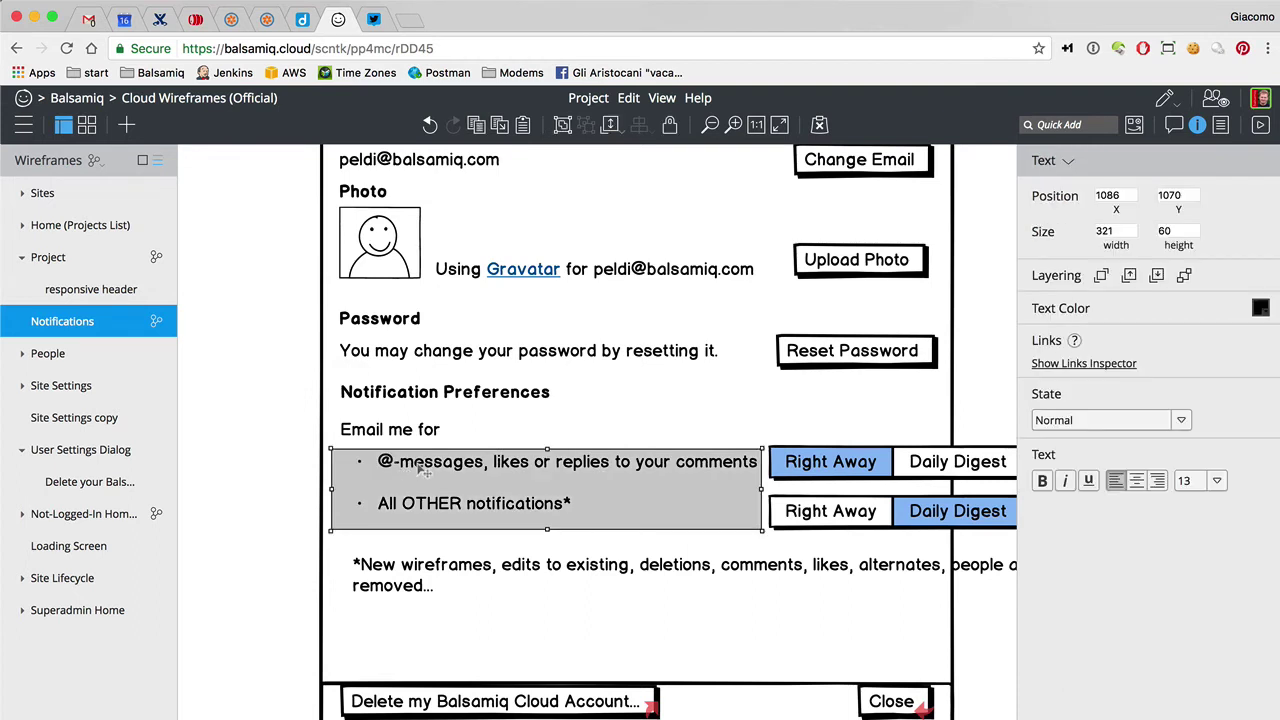
key("super+d")
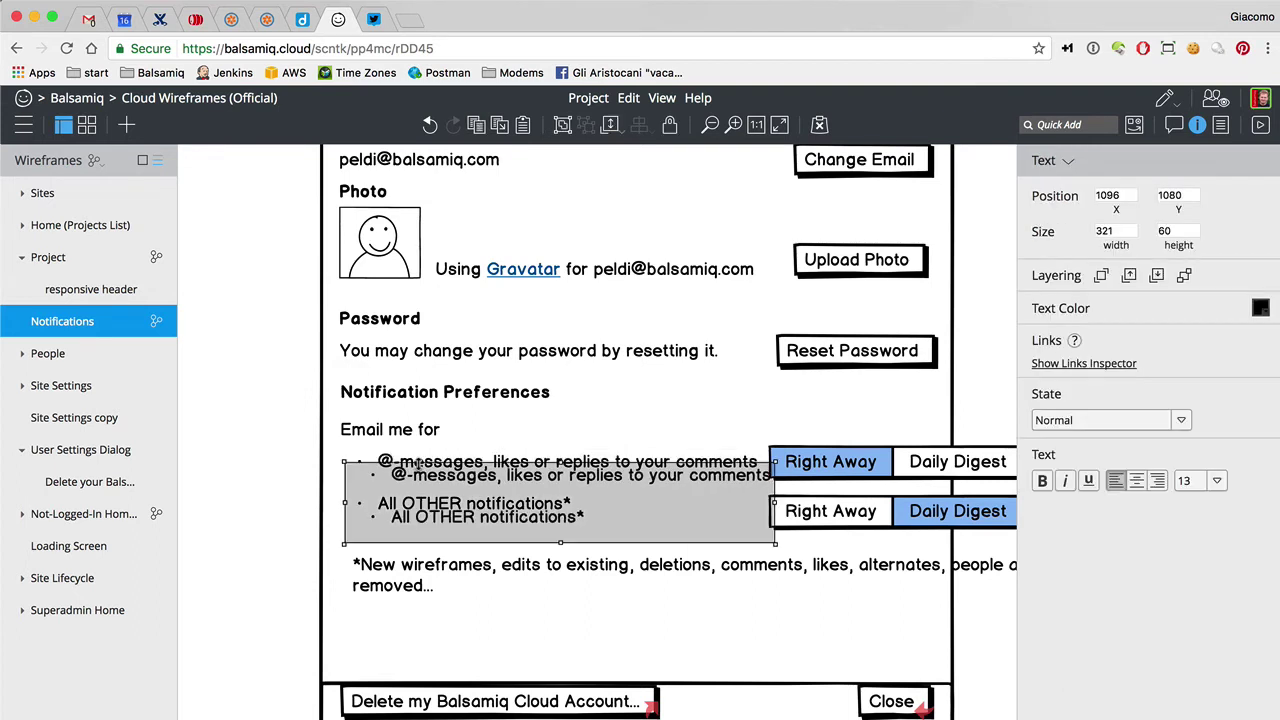
left_click(1068, 166)
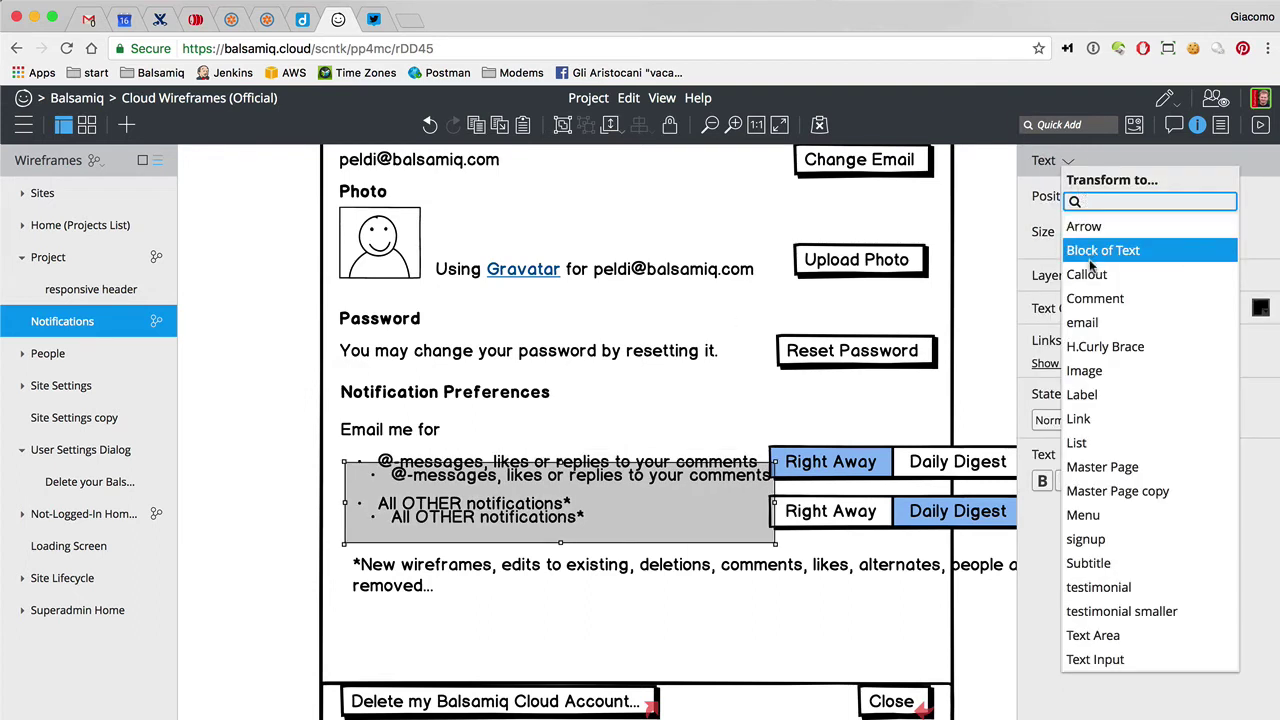
type("la")
left_click(1082, 227)
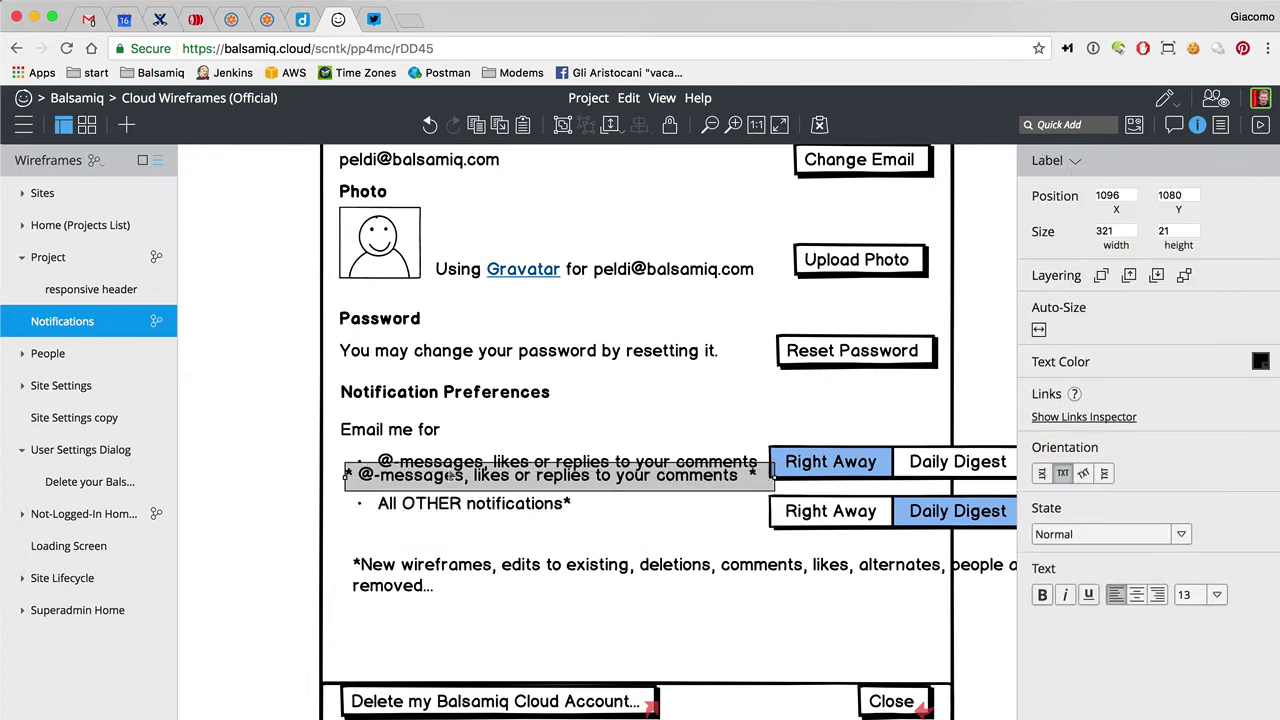
double_click(452, 477)
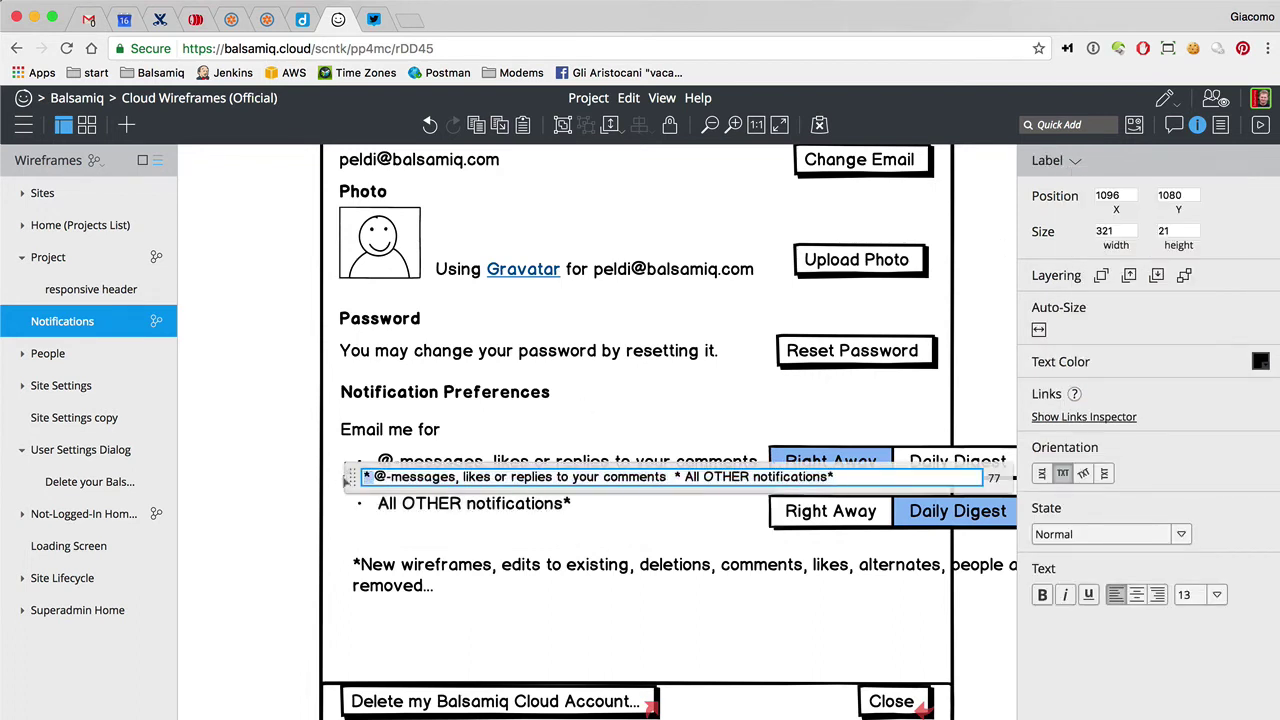
key("Delete")
key("Delete")
left_click_drag(656, 478, 826, 478)
key("Delete")
left_click(198, 480)
Convert the original list to a Label reading 'All OTHER events', dropping the @-messages part
left_click(452, 513)
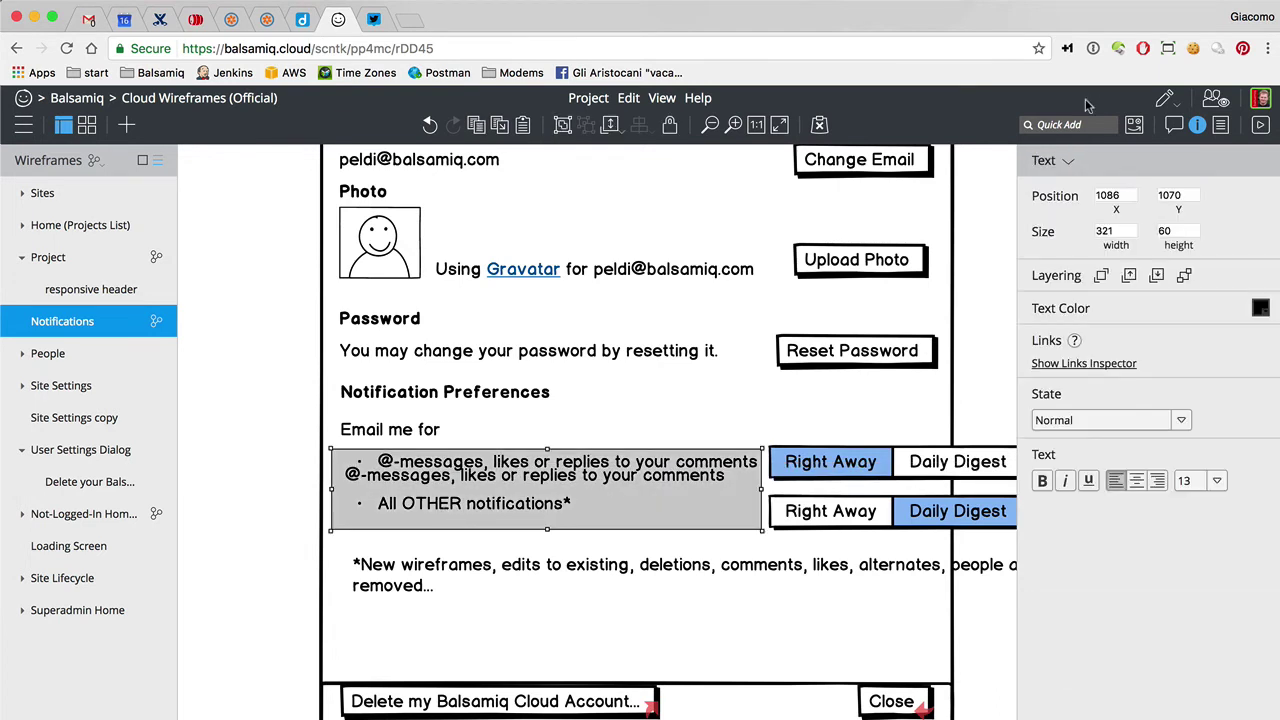
left_click(1068, 161)
type("la")
key("Return")
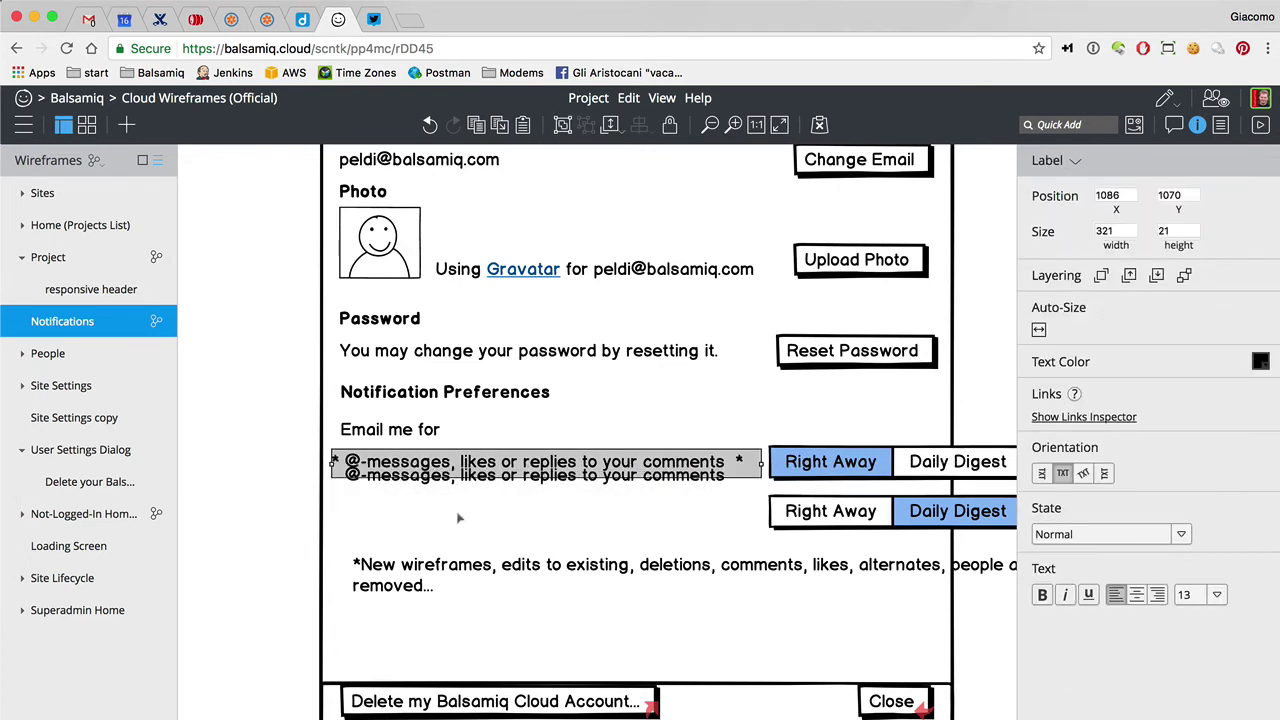
double_click(478, 462)
left_click(540, 463)
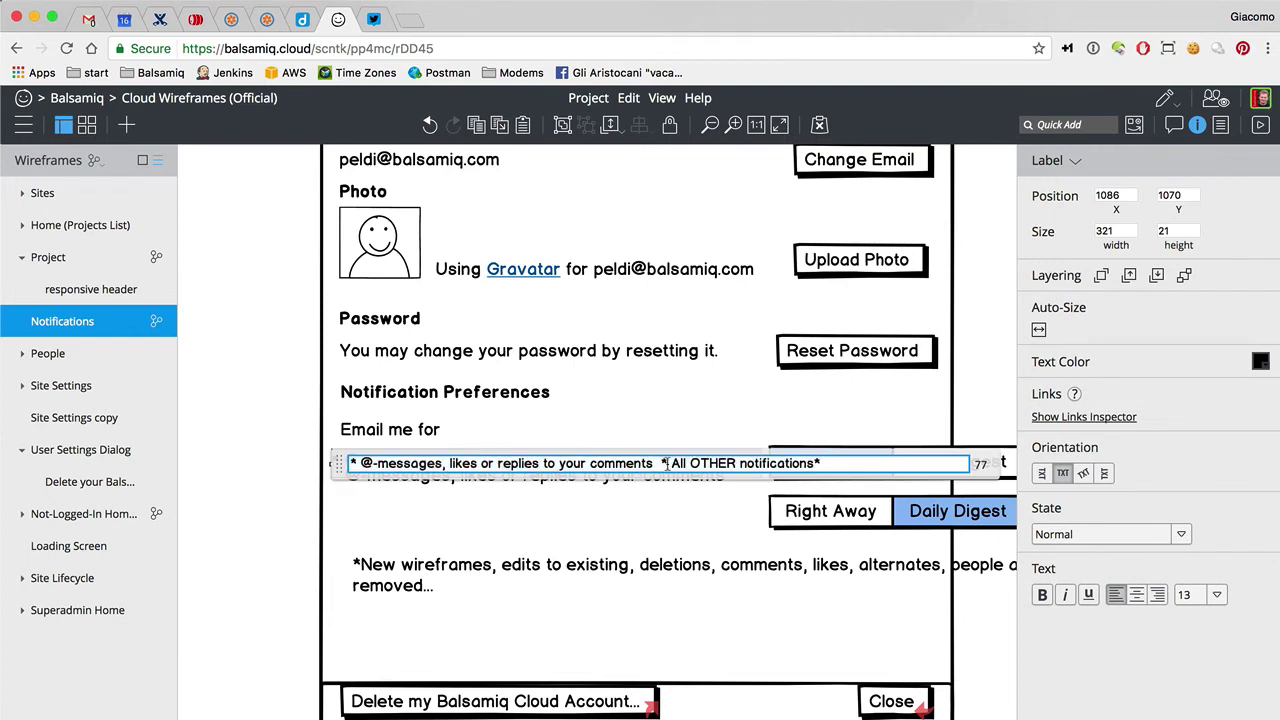
left_click_drag(667, 463, 316, 458)
key("Delete")
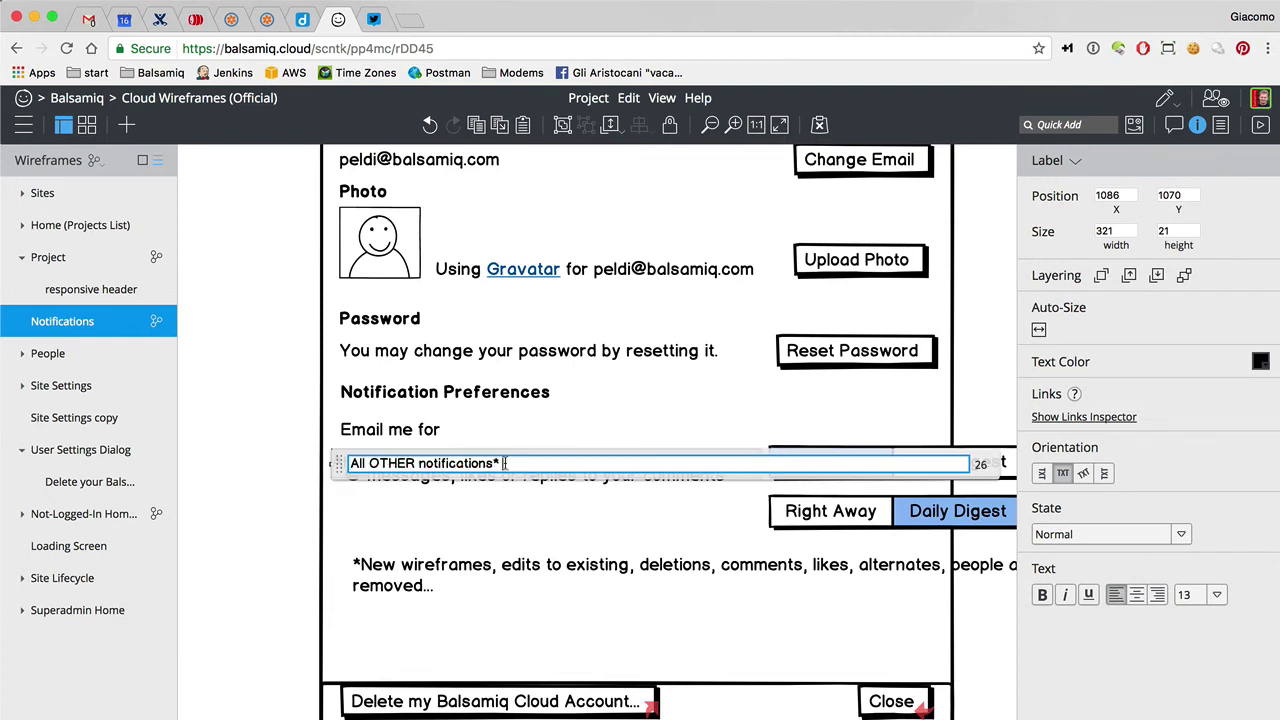
double_click(455, 463)
type("events")
left_click(224, 449)
Place All OTHER events below @-messages and auto-size both labels to fit their text
left_click_drag(360, 462, 397, 508)
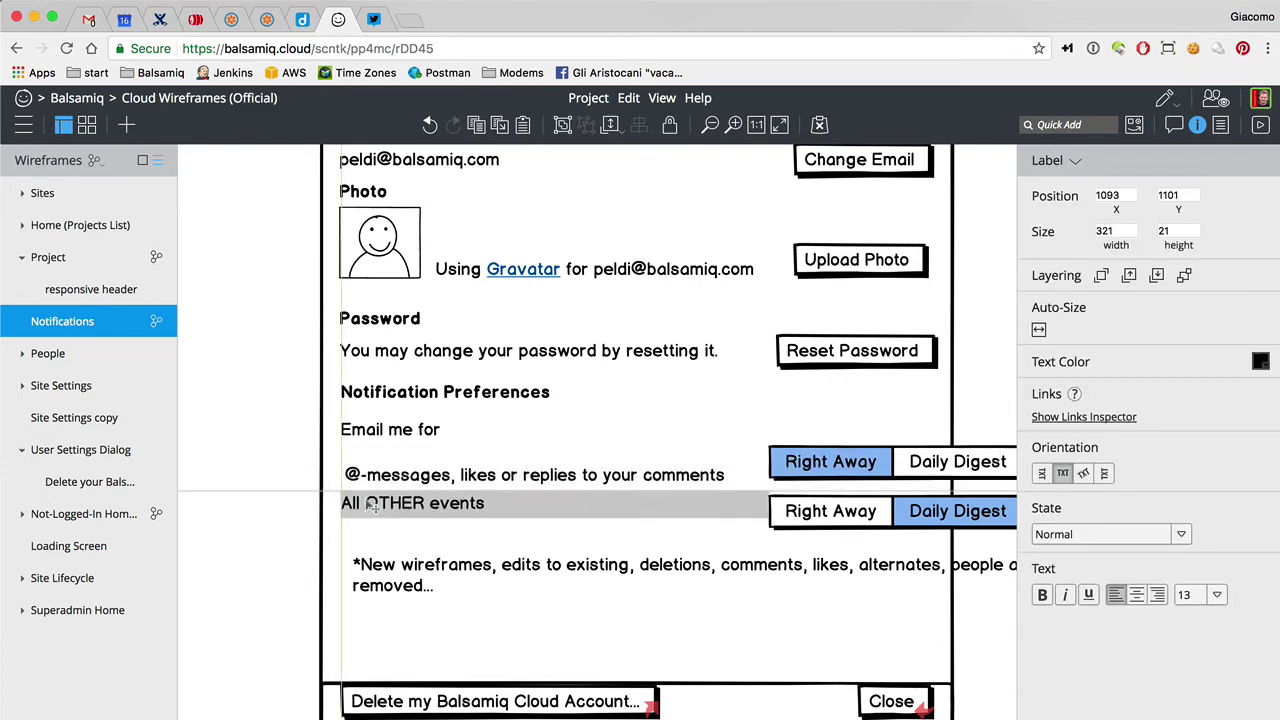
key("Escape")
key("super+minus")
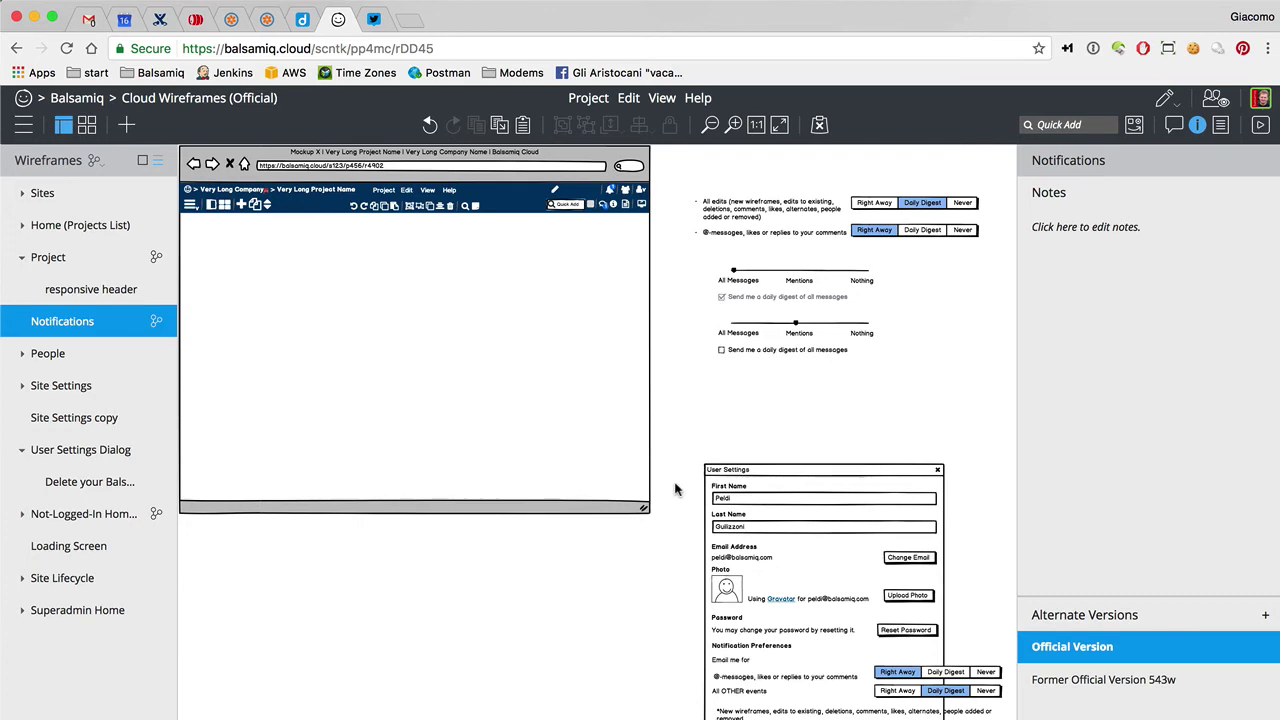
left_click(735, 693)
key("super+plus")
key("super+plus")
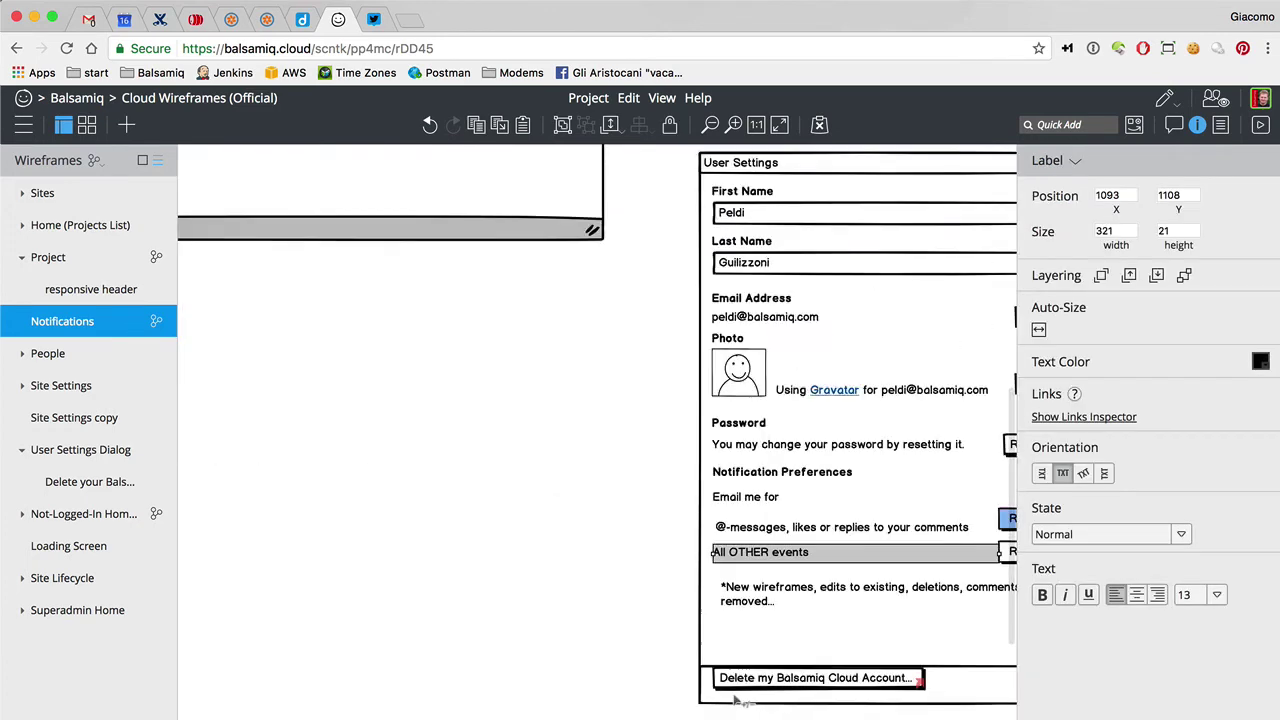
left_click(1038, 332)
scroll(694, 623, "down", 5)
left_click(655, 508)
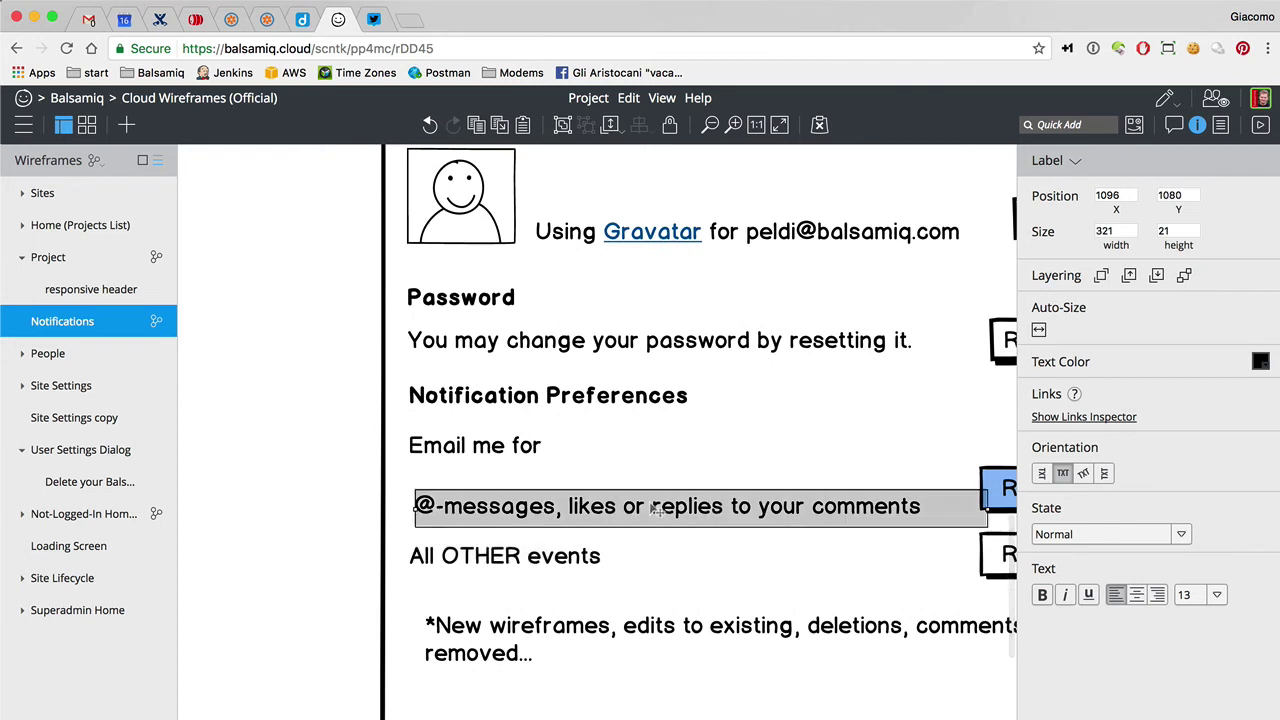
left_click(1038, 330)
left_click_drag(490, 507, 483, 491)
Add a colon so the label reads 'Email me for:'
left_click(474, 446)
key("Return")
key("End")
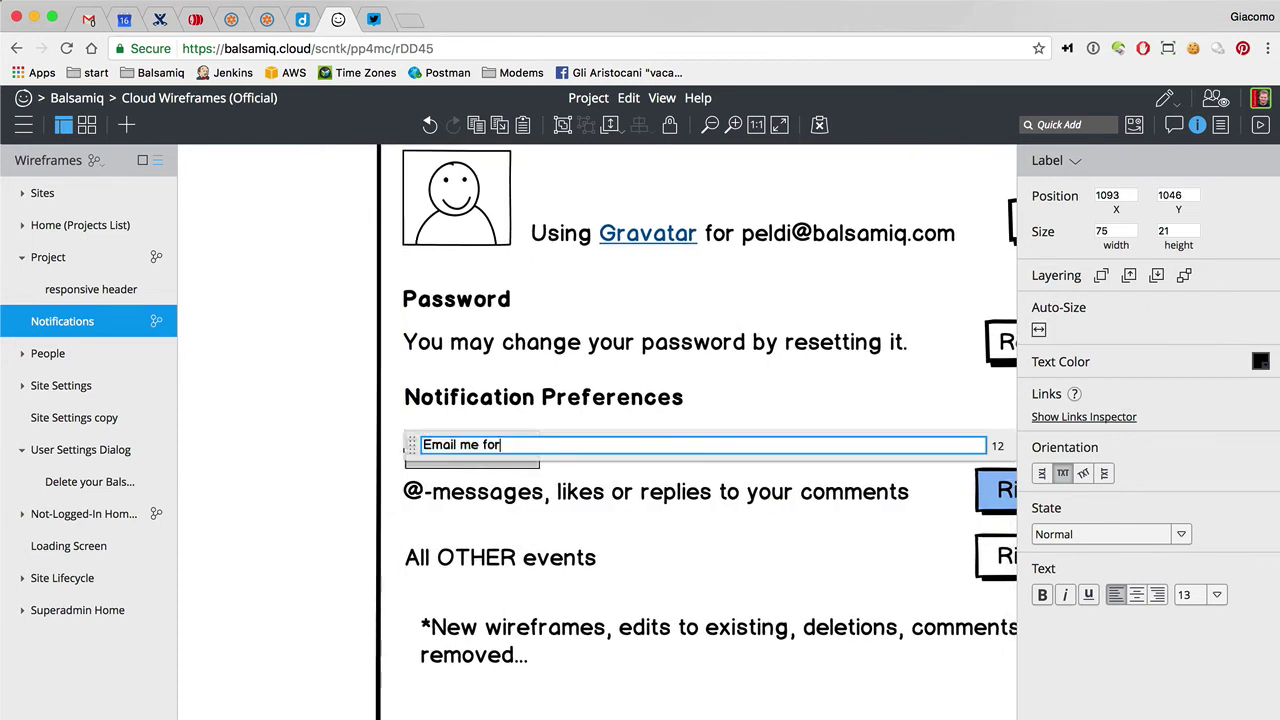
type(":")
left_click(330, 443)
Nudge All OTHER events up and move the first Right Away button bar left onto the @-messages row
left_click_drag(475, 560, 479, 551)
scroll(479, 551, "left", 5)
scroll(693, 505, "right", 3)
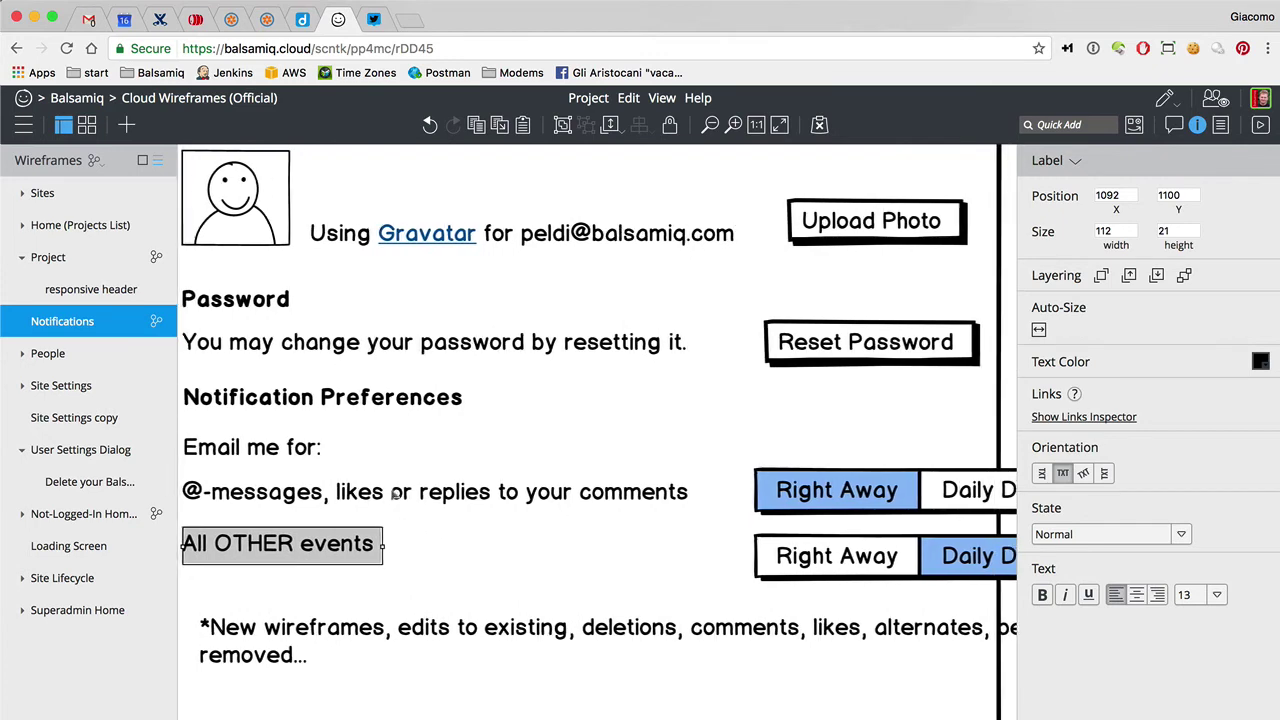
left_click(878, 490)
left_click(695, 492)
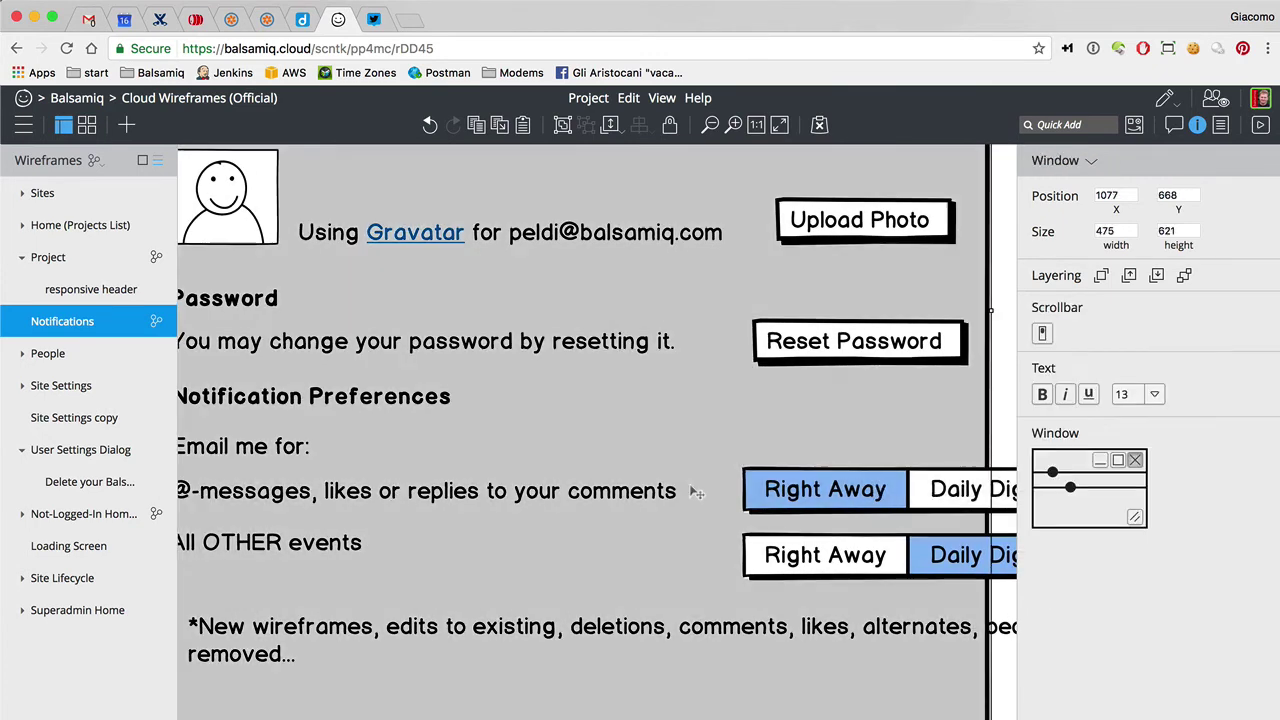
left_click(625, 506)
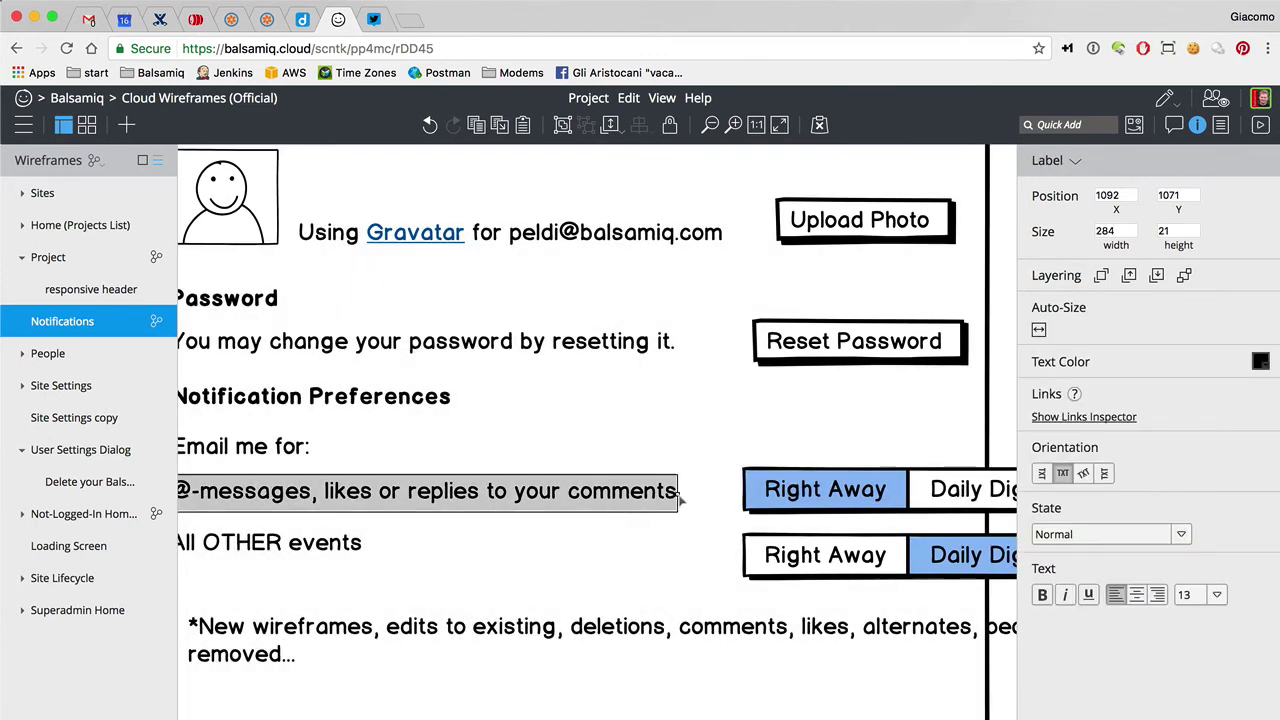
left_click_drag(832, 485, 606, 480)
Place the first button bar under the @-messages text and shift the All OTHER events label down and right
scroll(660, 552, "down", 5)
scroll(660, 552, "right", 5)
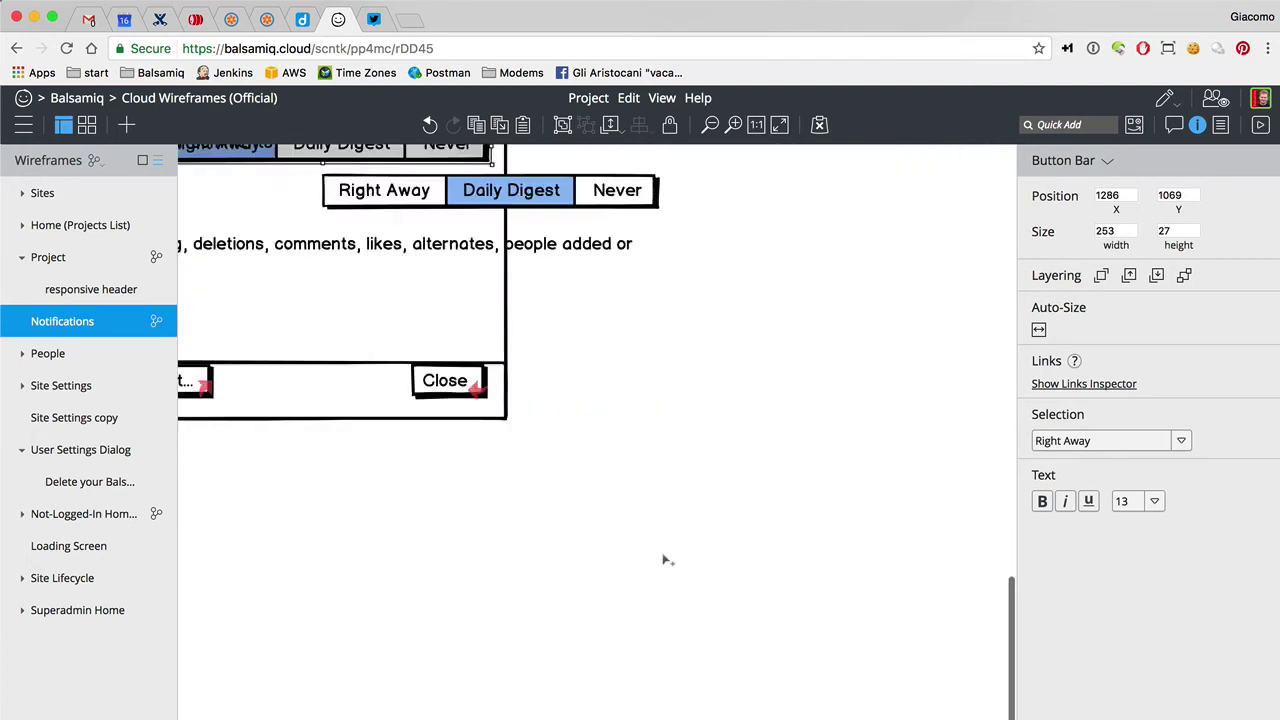
scroll(660, 557, "left", 5)
scroll(660, 557, "up", 3)
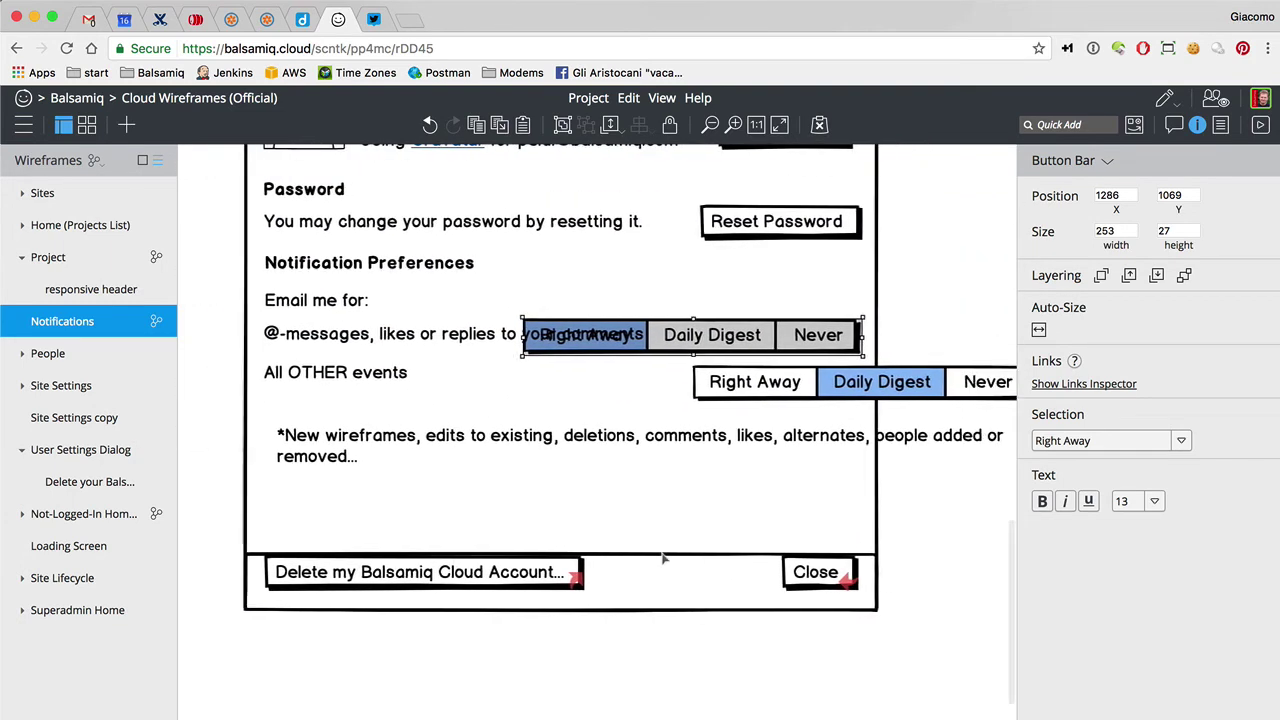
left_click_drag(355, 375, 360, 417)
left_click_drag(673, 328, 438, 344)
left_click_drag(344, 418, 370, 417)
Start the footnote with 'All OTHER events:', delete the separate label, and move the text up
left_click(380, 451)
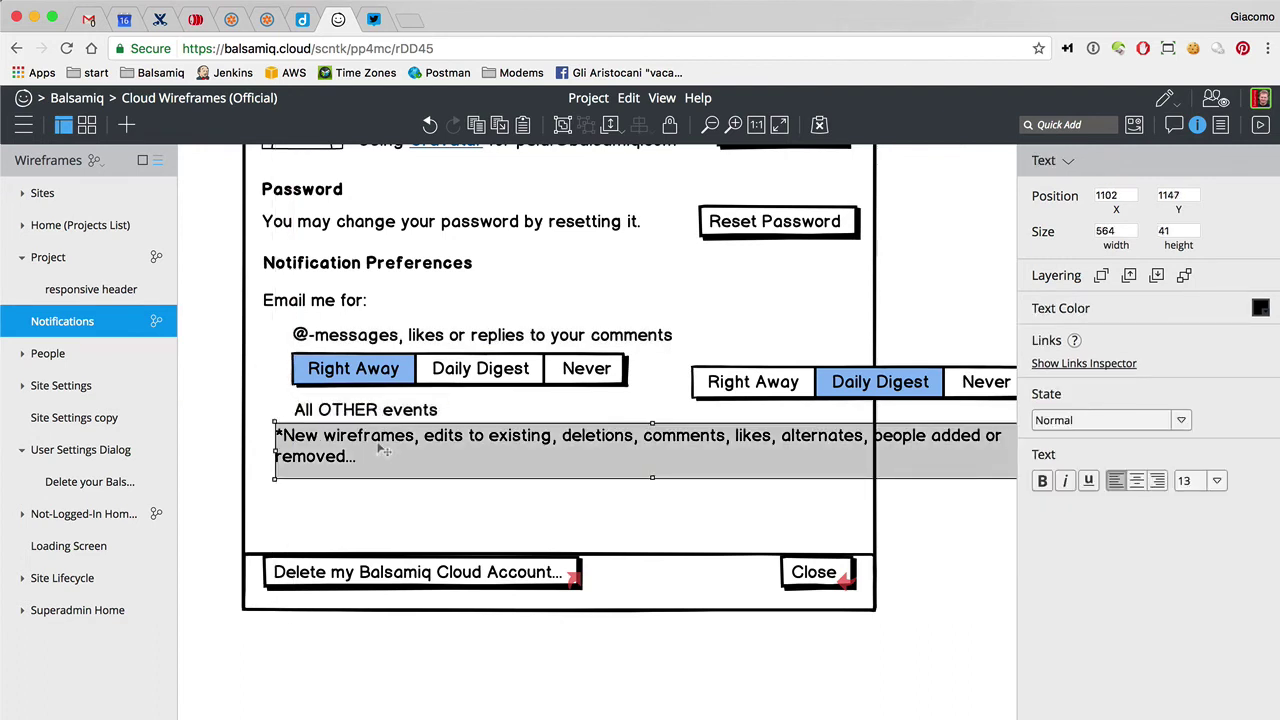
double_click(405, 450)
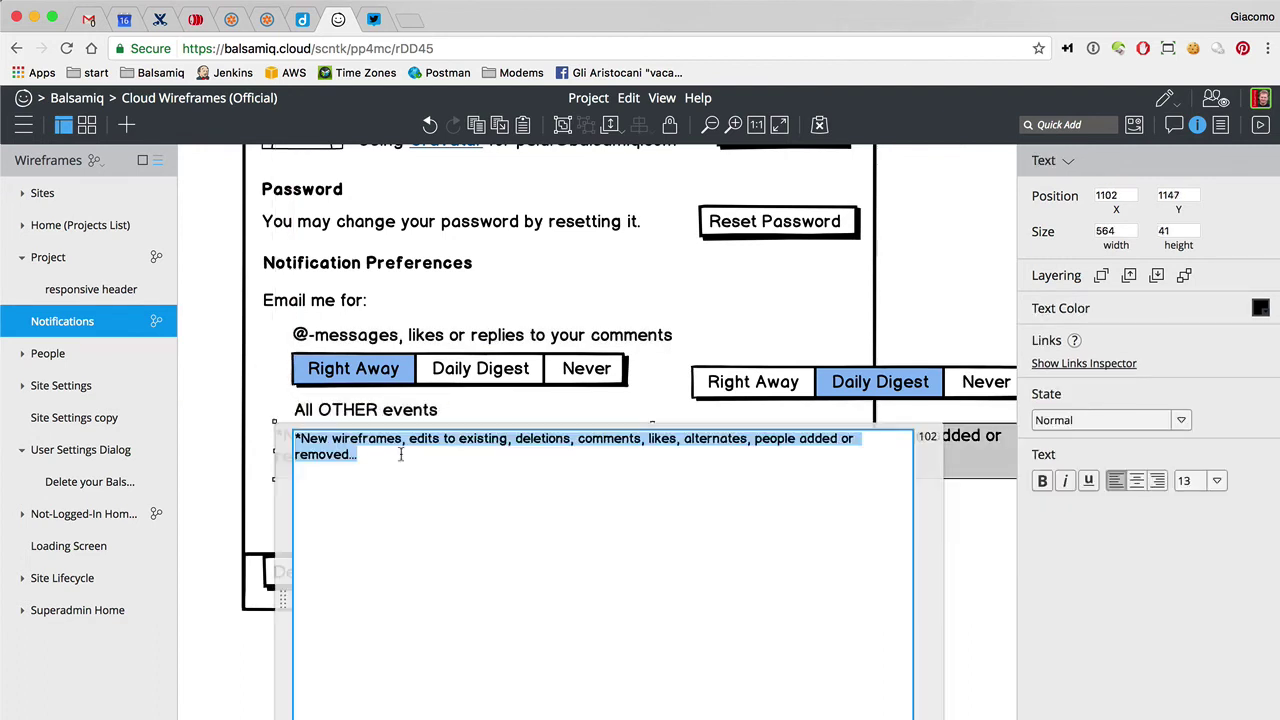
type("All OTHER e")
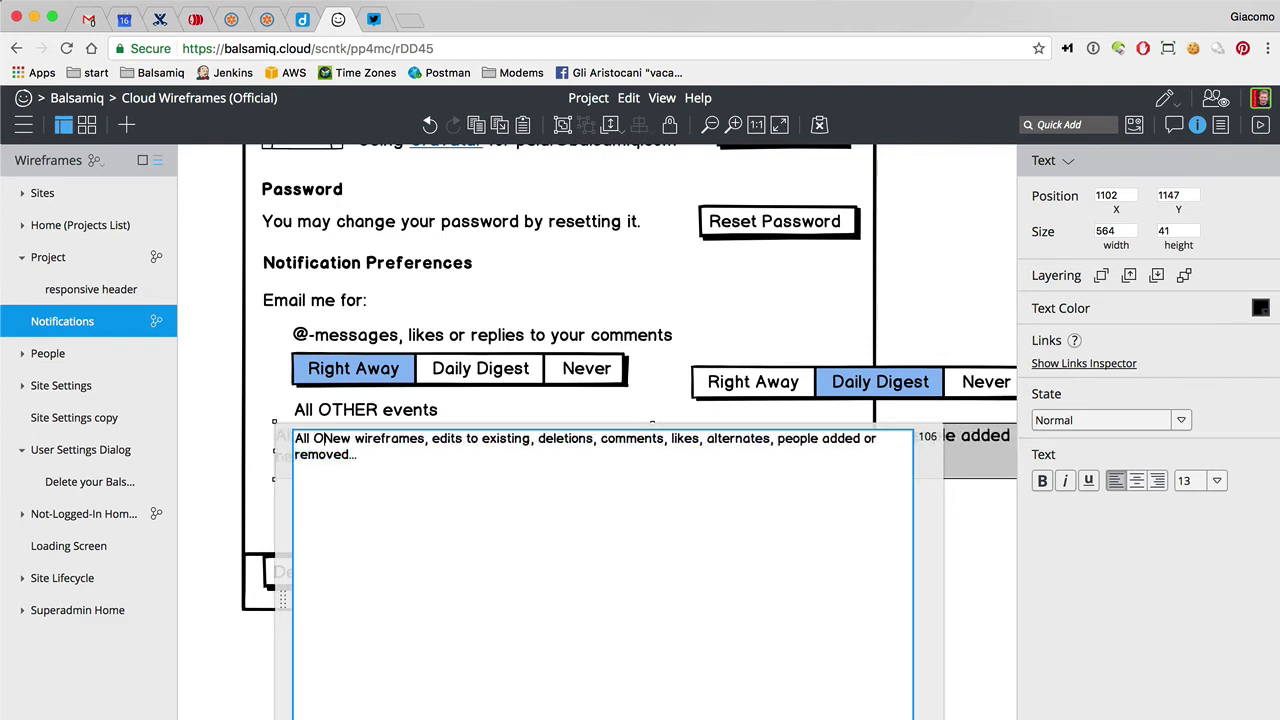
type("vents:")
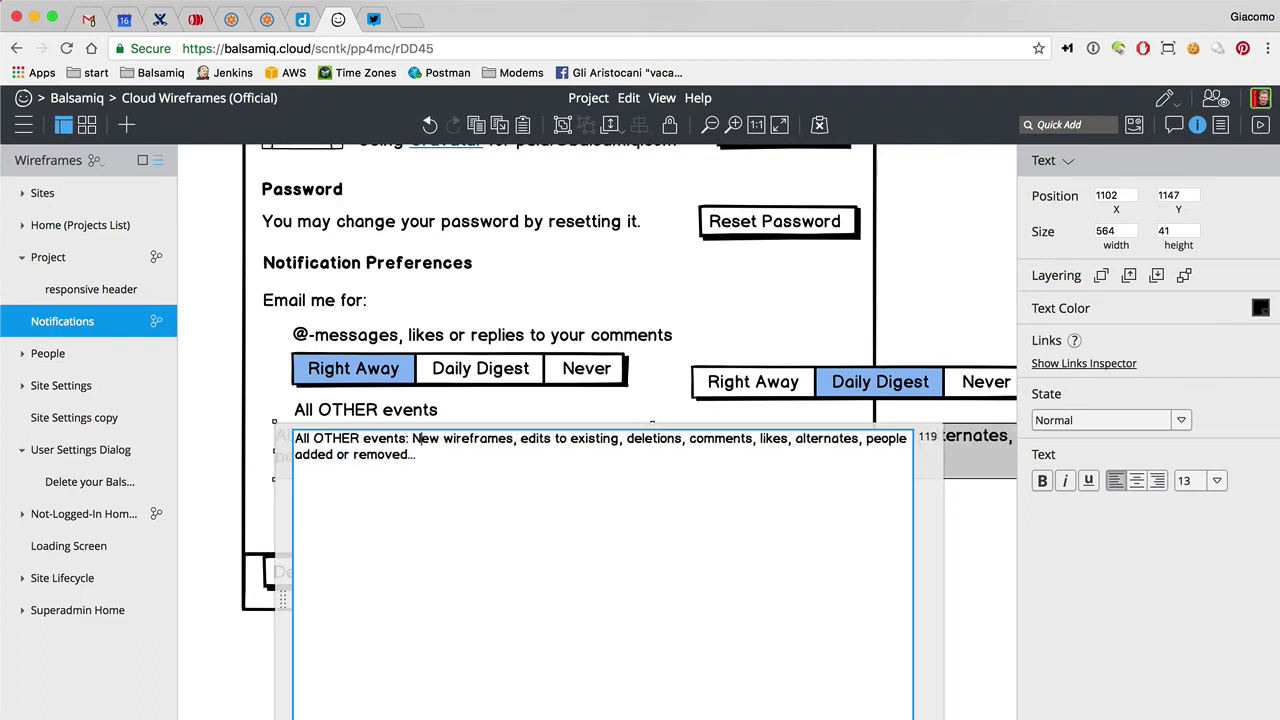
key("Delete")
type("n")
left_click(224, 397)
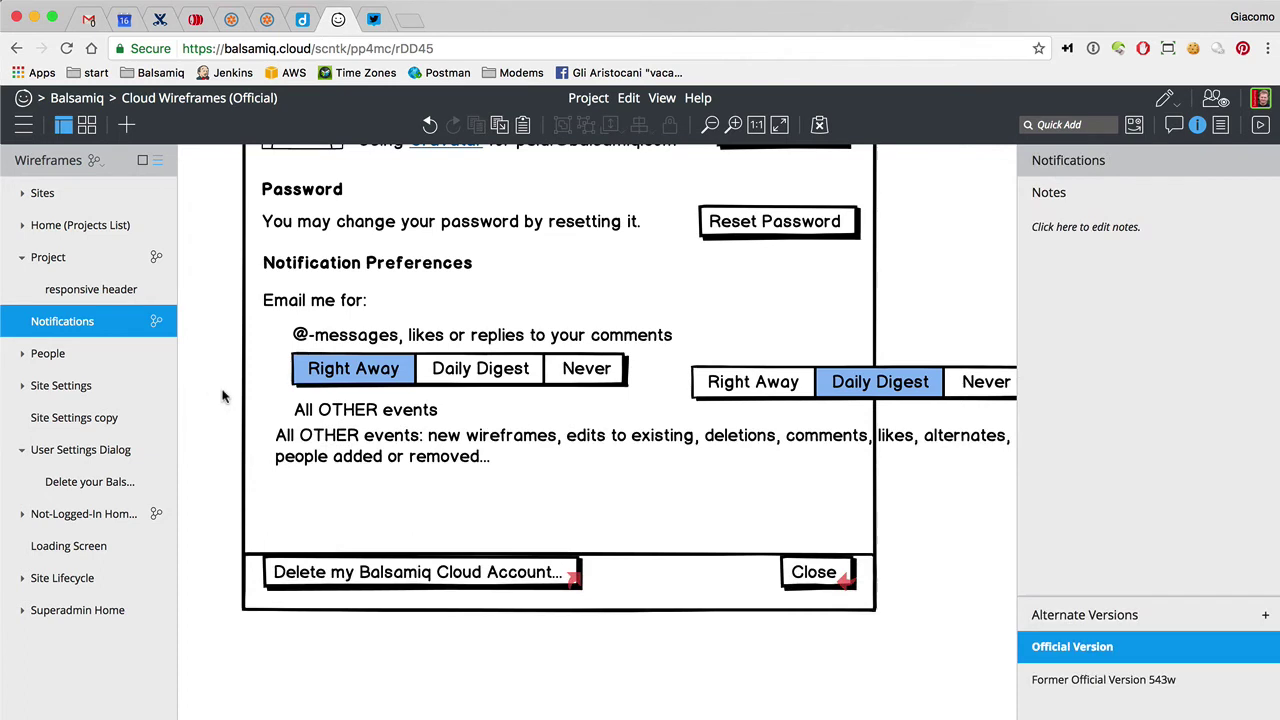
left_click(375, 413)
key("Delete")
left_click_drag(374, 454, 392, 432)
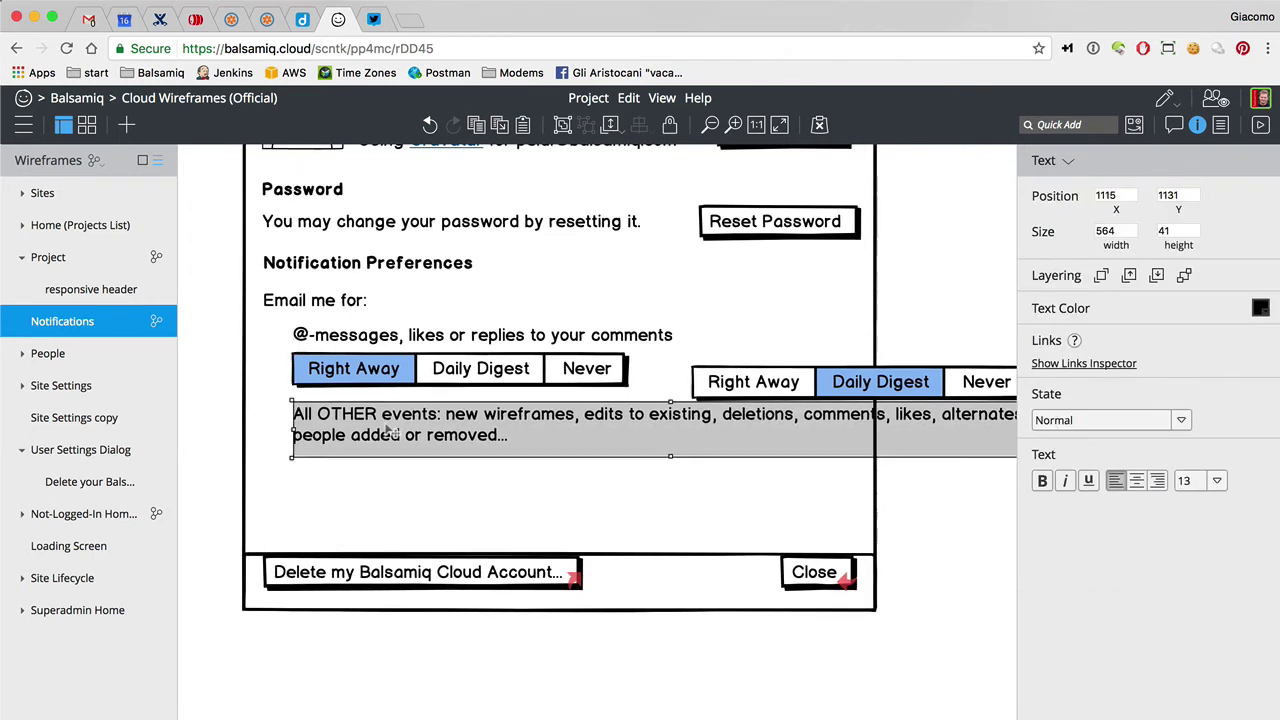
Place the second Daily Digest button bar below the All OTHER events description
scroll(700, 425, "right", 5)
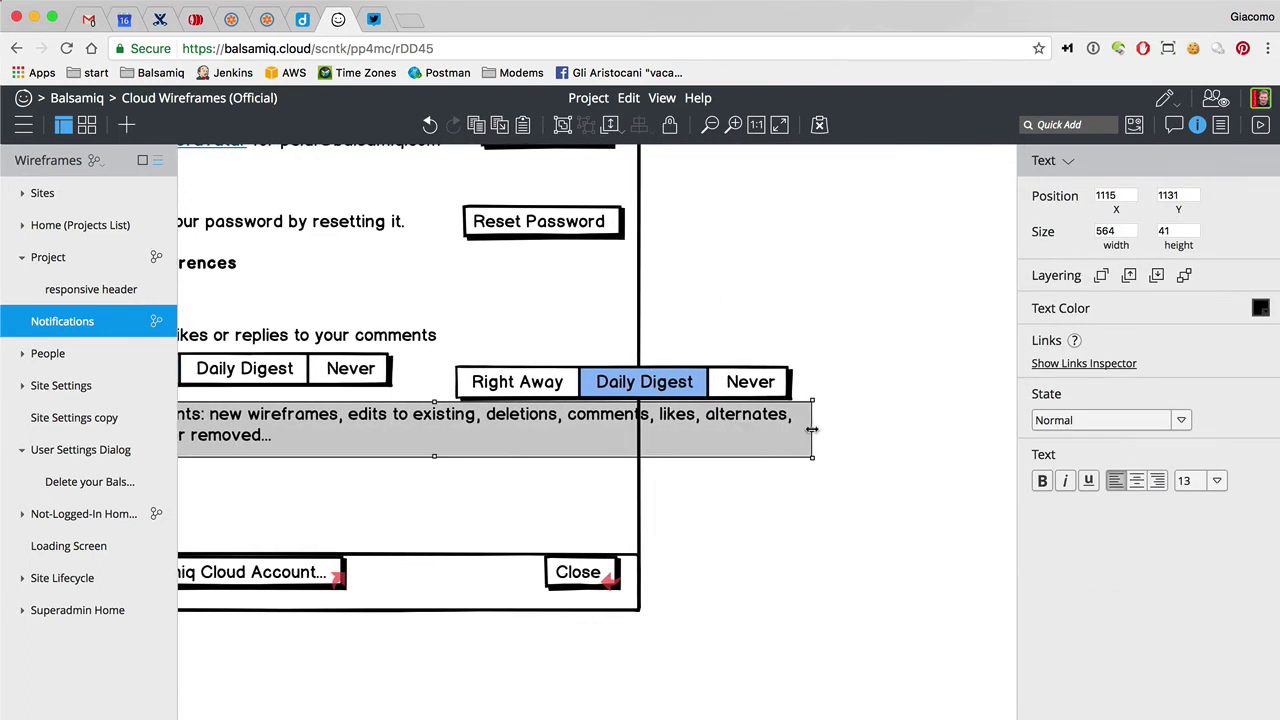
left_click_drag(805, 429, 618, 430)
scroll(622, 433, "left", 7)
scroll(622, 433, "left", 2)
left_click_drag(866, 385, 478, 480)
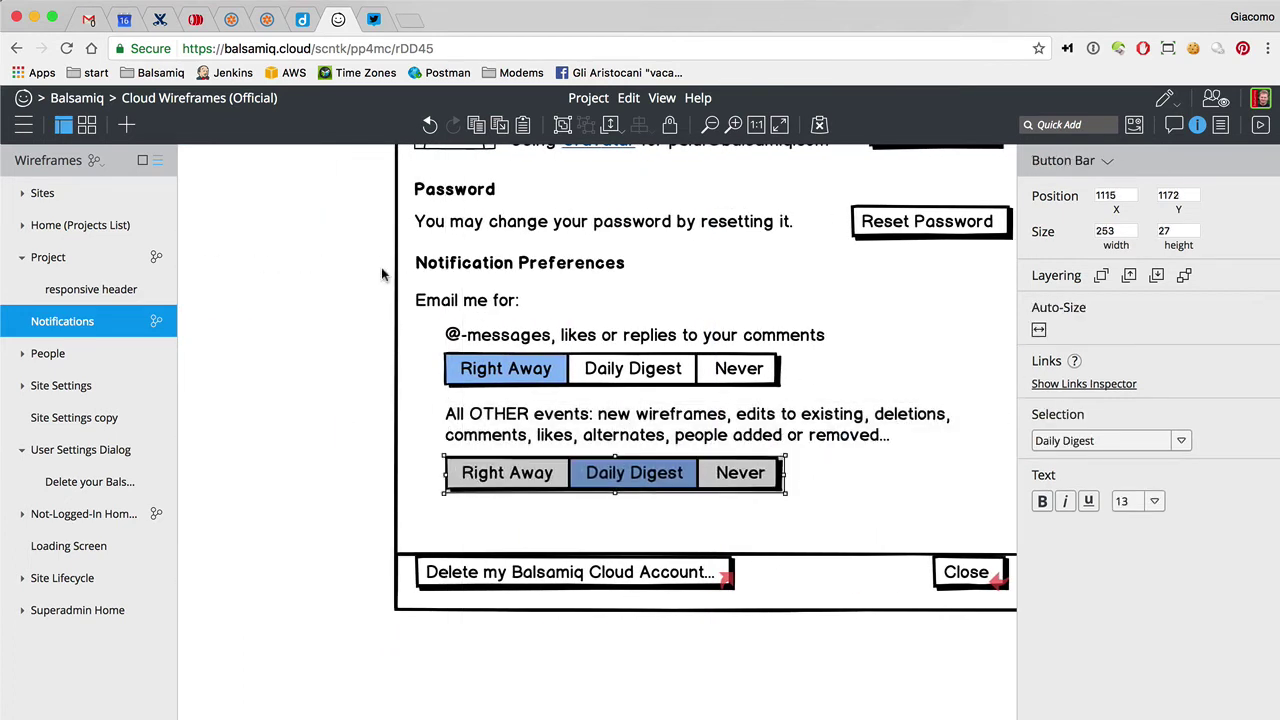
scroll(360, 325, "right", 2)
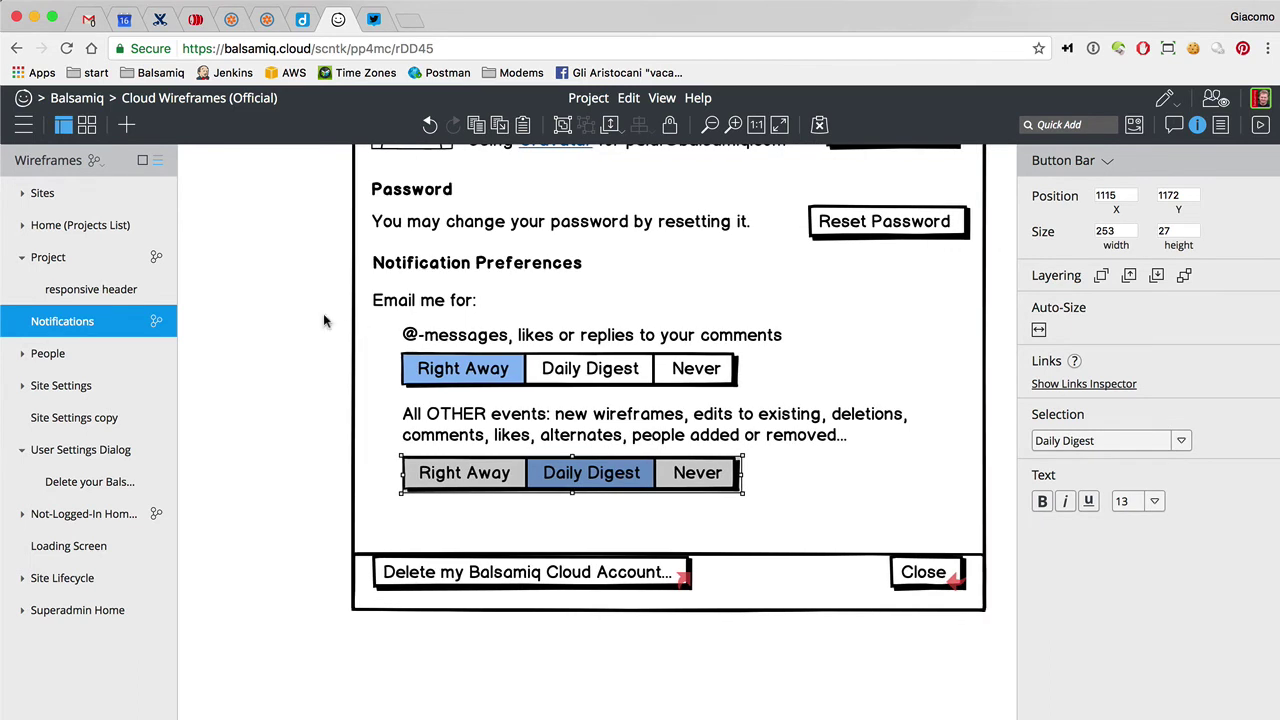
Reword both notification labels to begin 'Email me about', with 'all' in lowercase
double_click(430, 345)
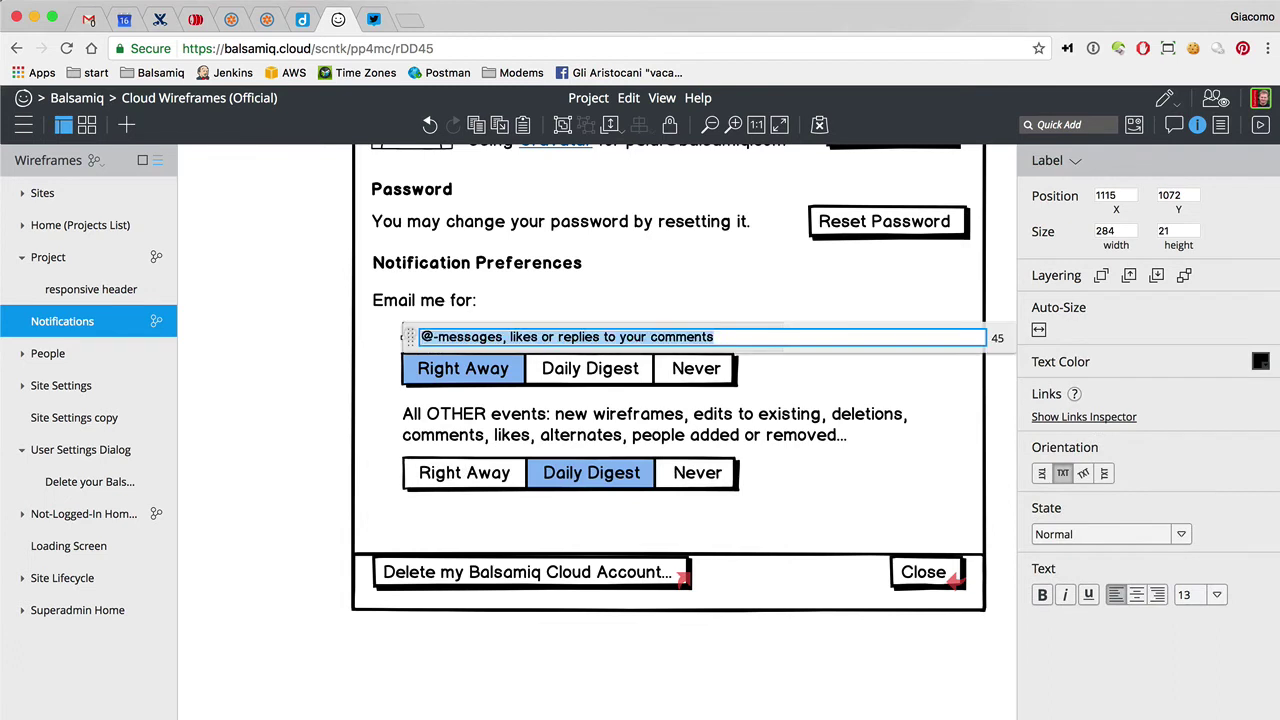
type("Email me abo")
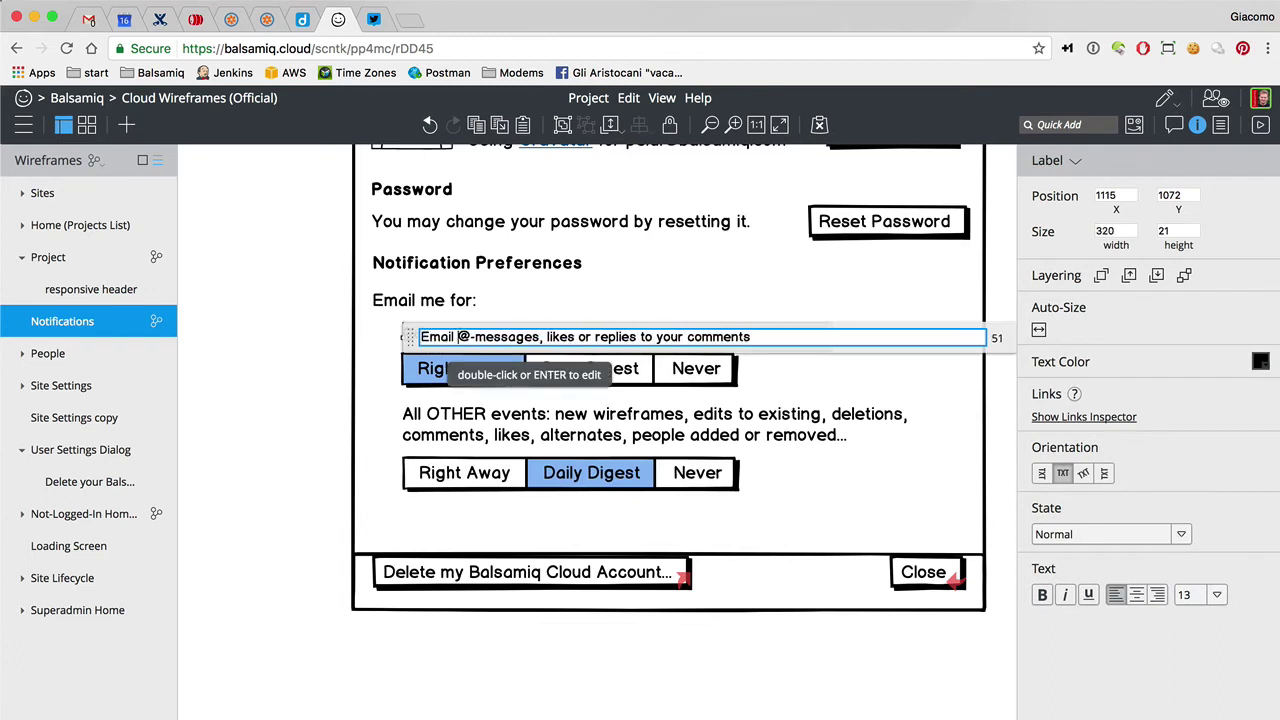
type("ut")
left_click(290, 292)
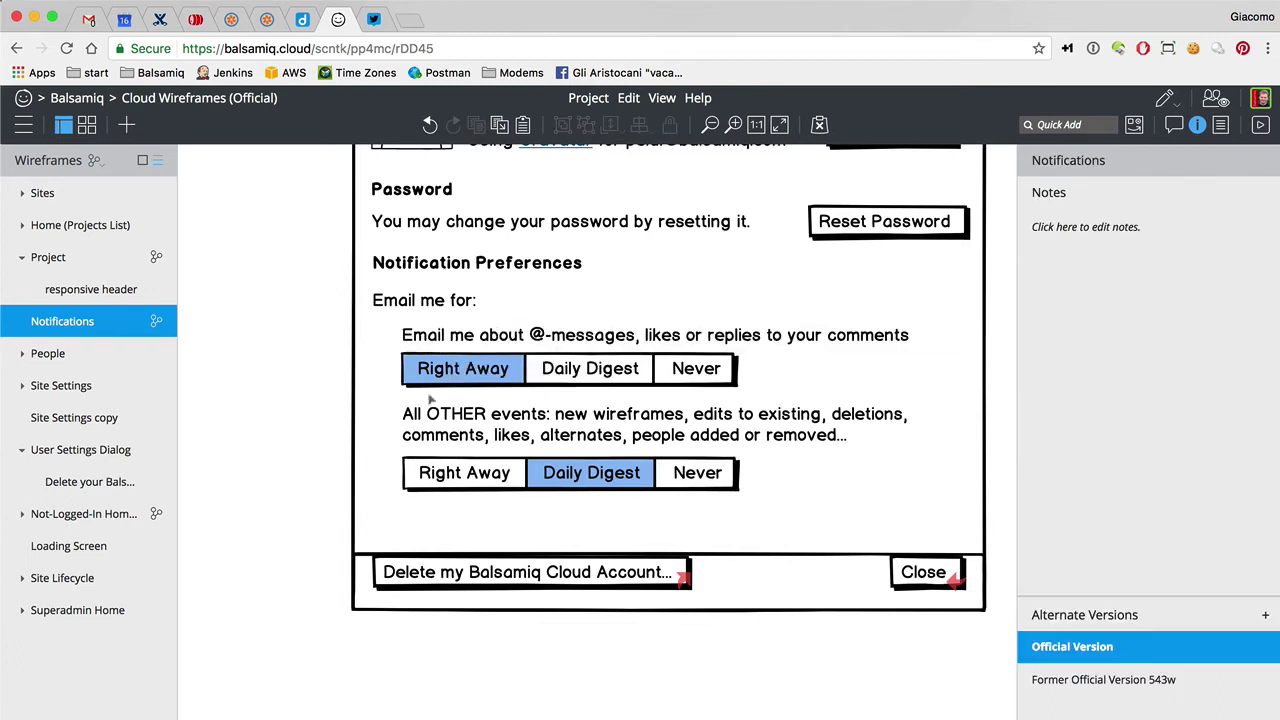
left_click(445, 413)
double_click(445, 413)
type("Email me about")
key("Delete")
type("a")
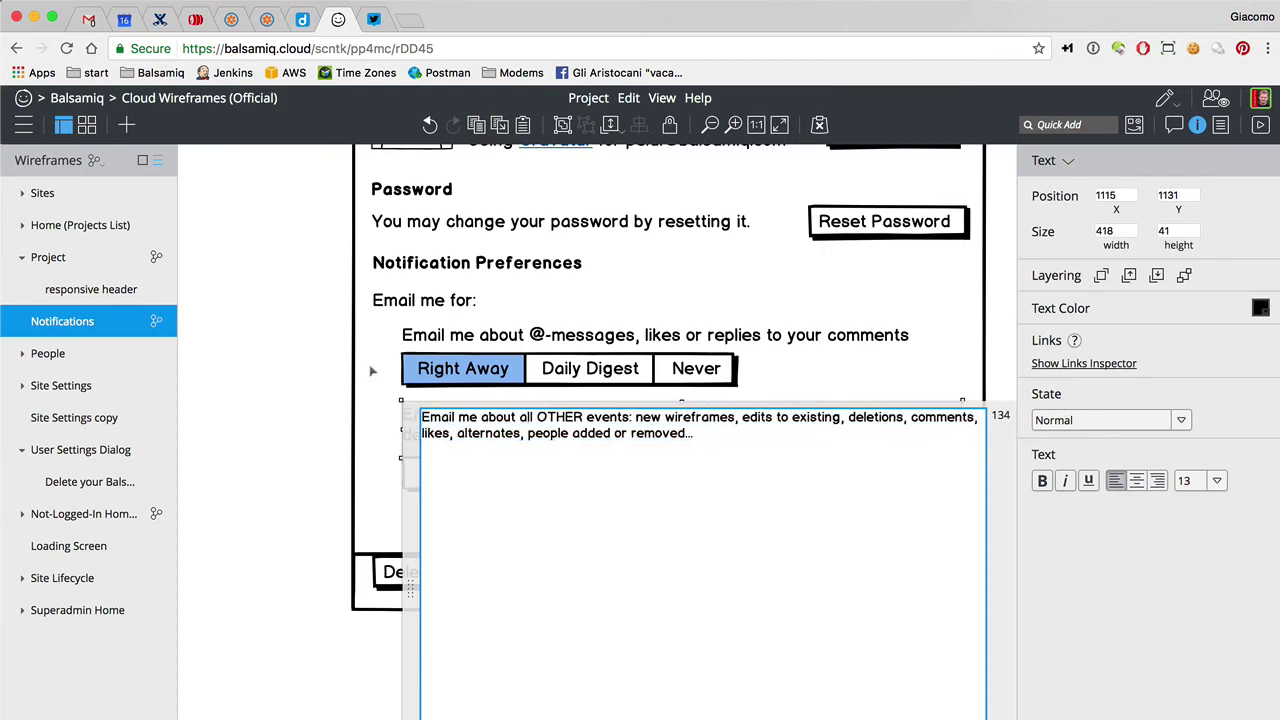
left_click(280, 323)
Delete the 'Email me for:' label and move the notification controls up to fill the gap
left_click(386, 308)
key("Delete")
left_click_drag(306, 309, 957, 531)
left_click(622, 407)
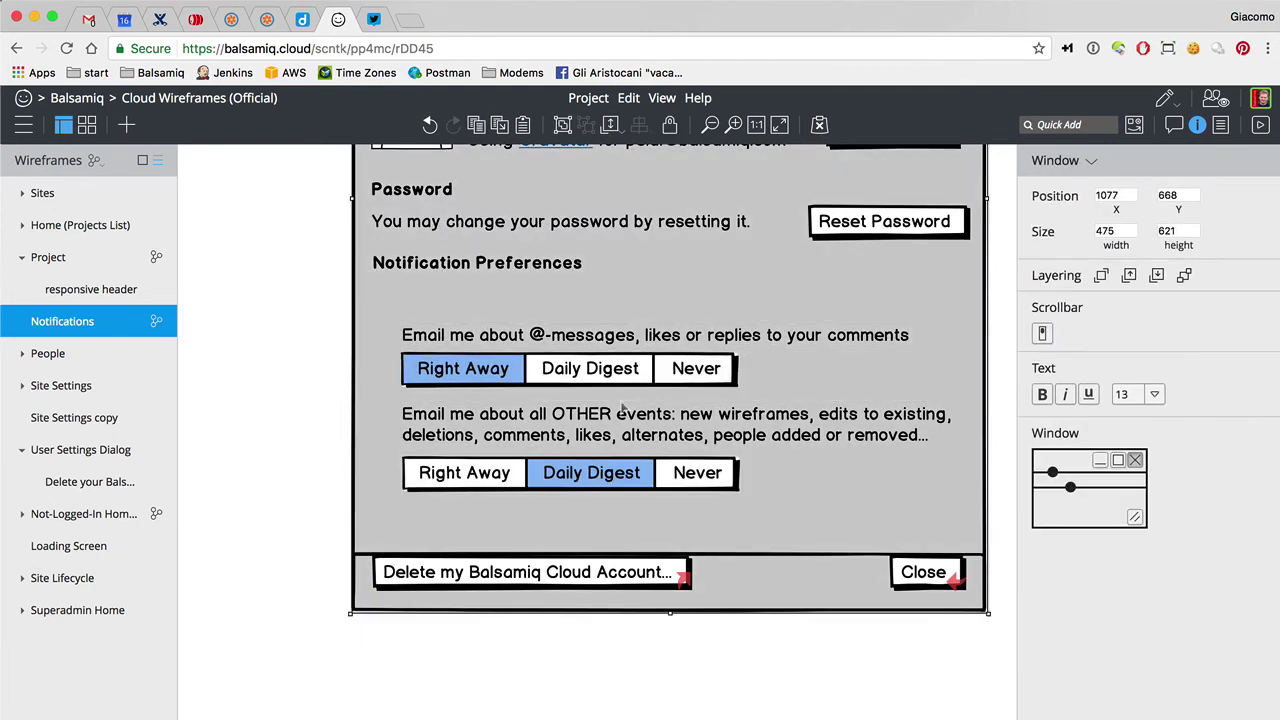
left_click(305, 311)
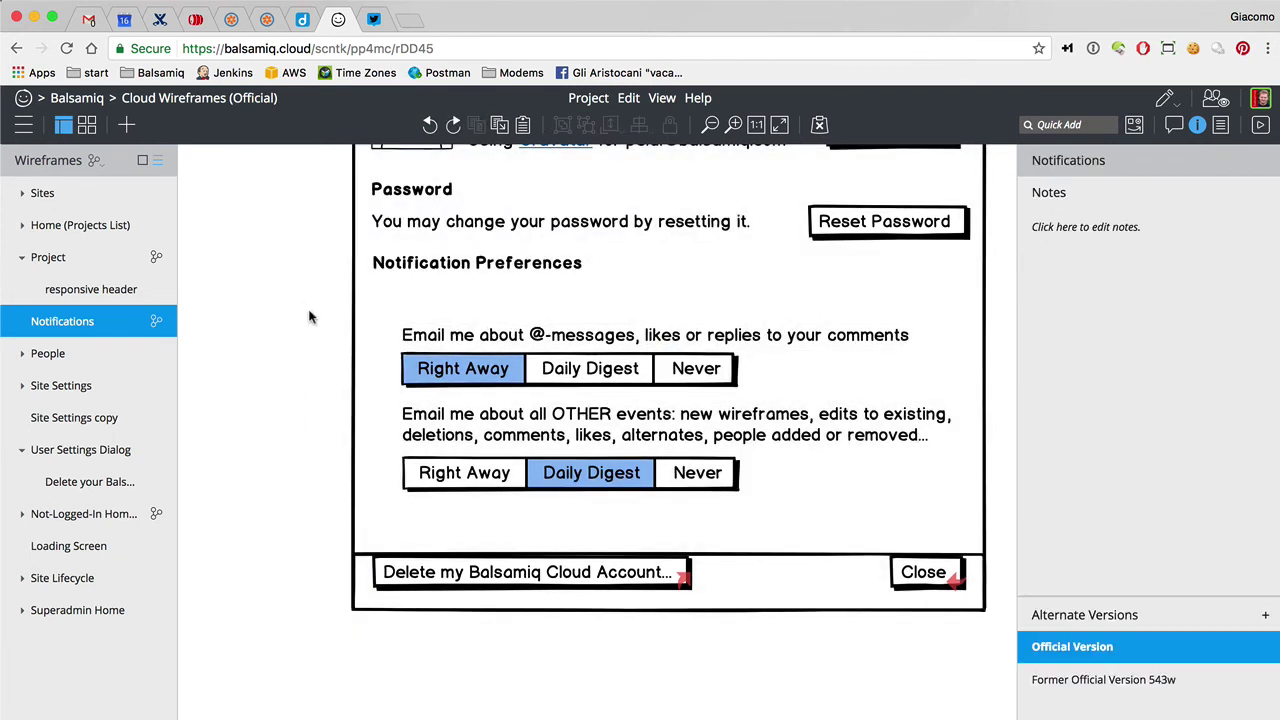
left_click_drag(305, 311, 928, 495)
left_click_drag(788, 446, 760, 410)
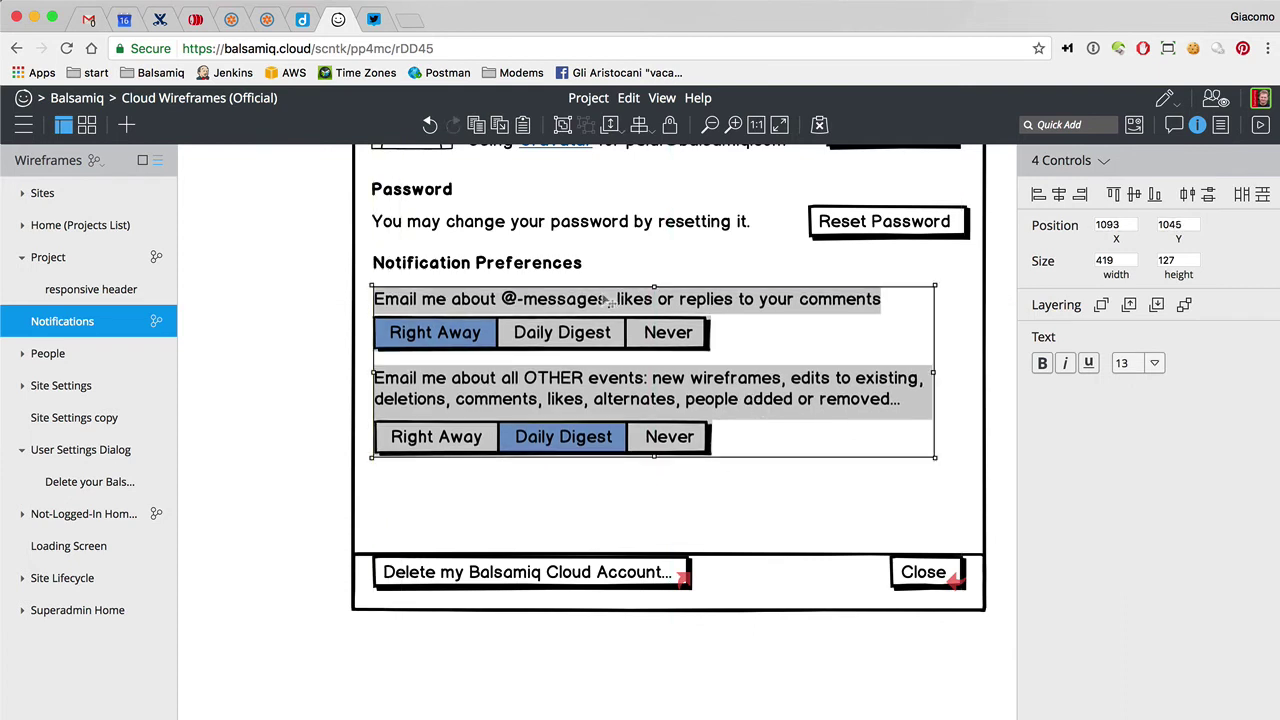
left_click(556, 262, "shift")
left_click_drag(556, 262, 531, 274)
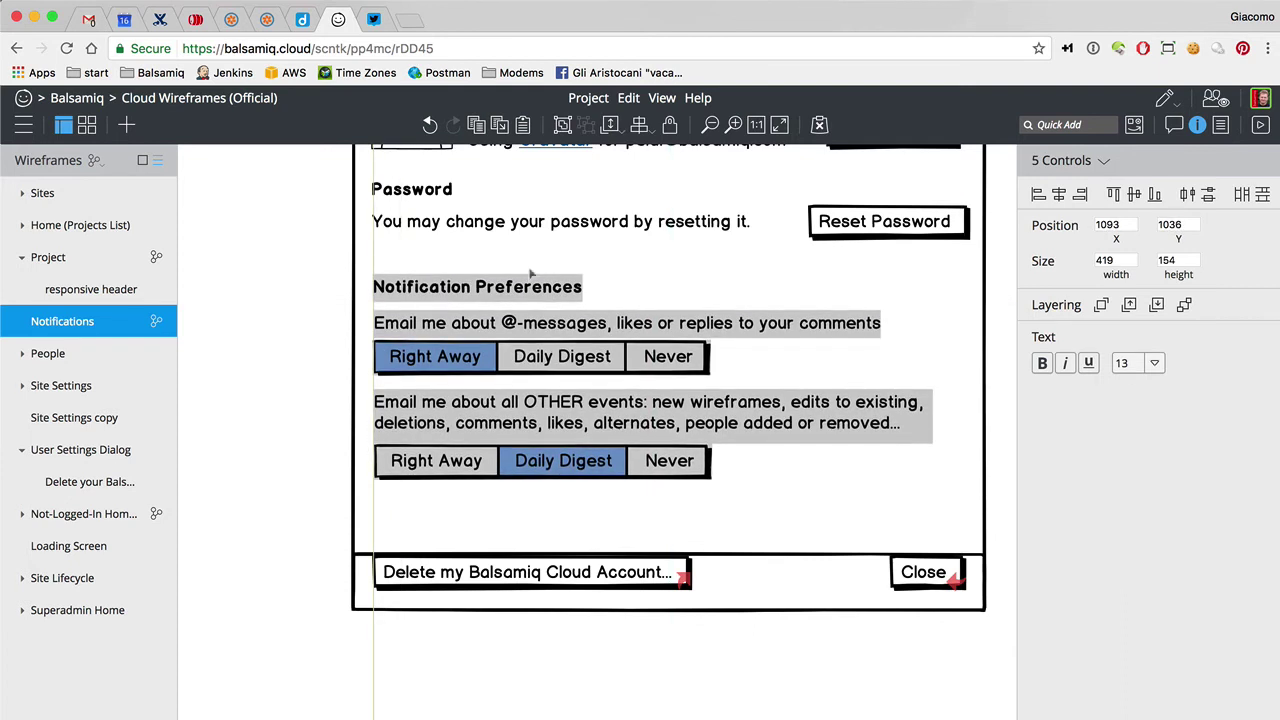
left_click(324, 281)
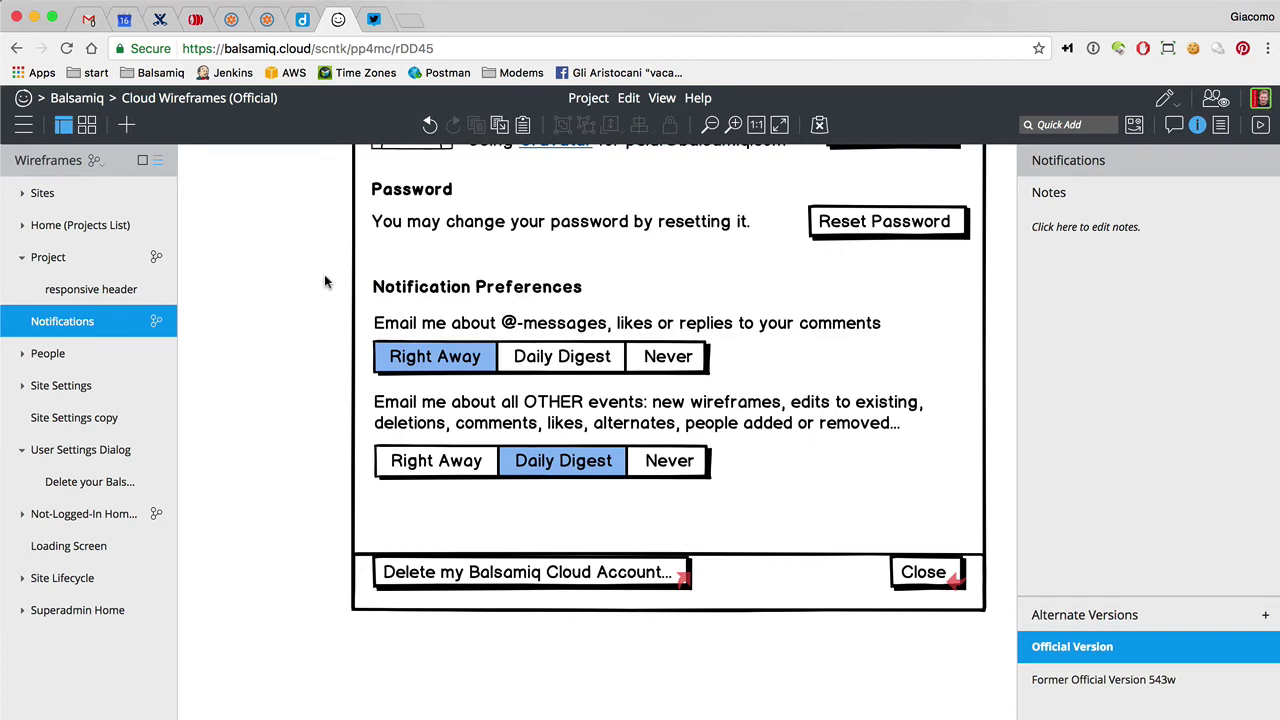
Touch up the @-messages label and nudge the other-events option bar down slightly
double_click(432, 323)
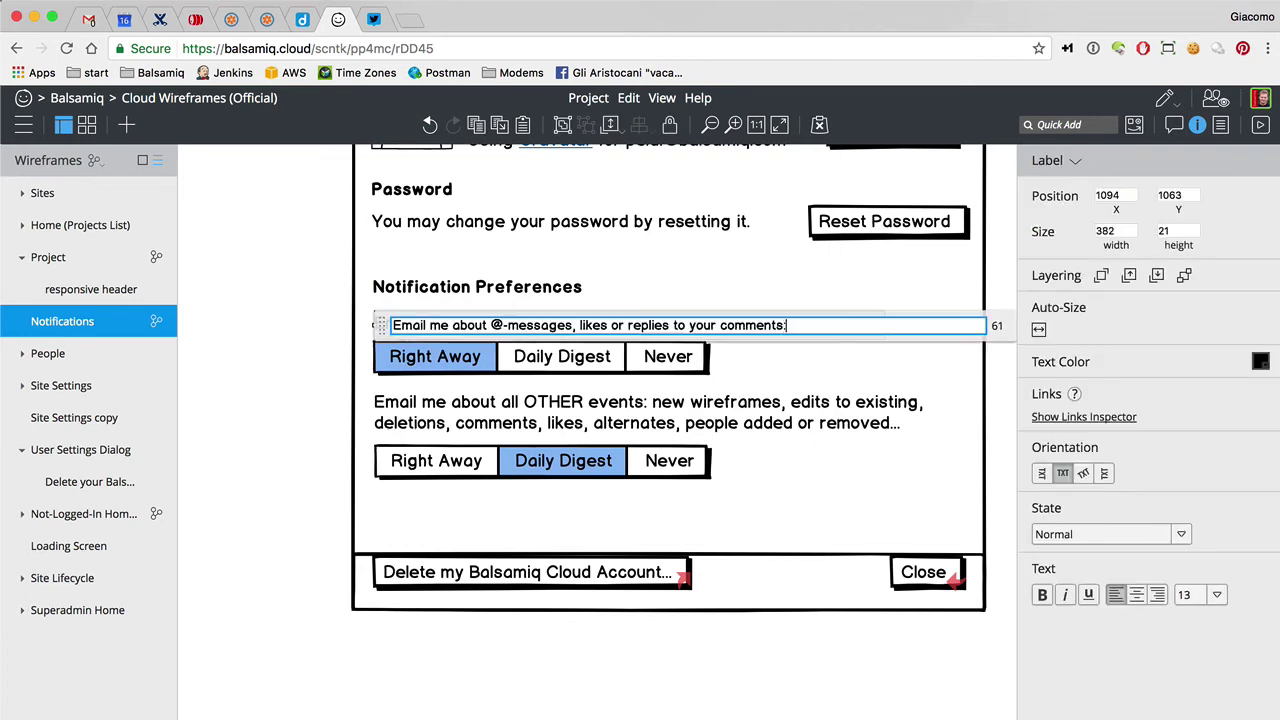
left_click(288, 378)
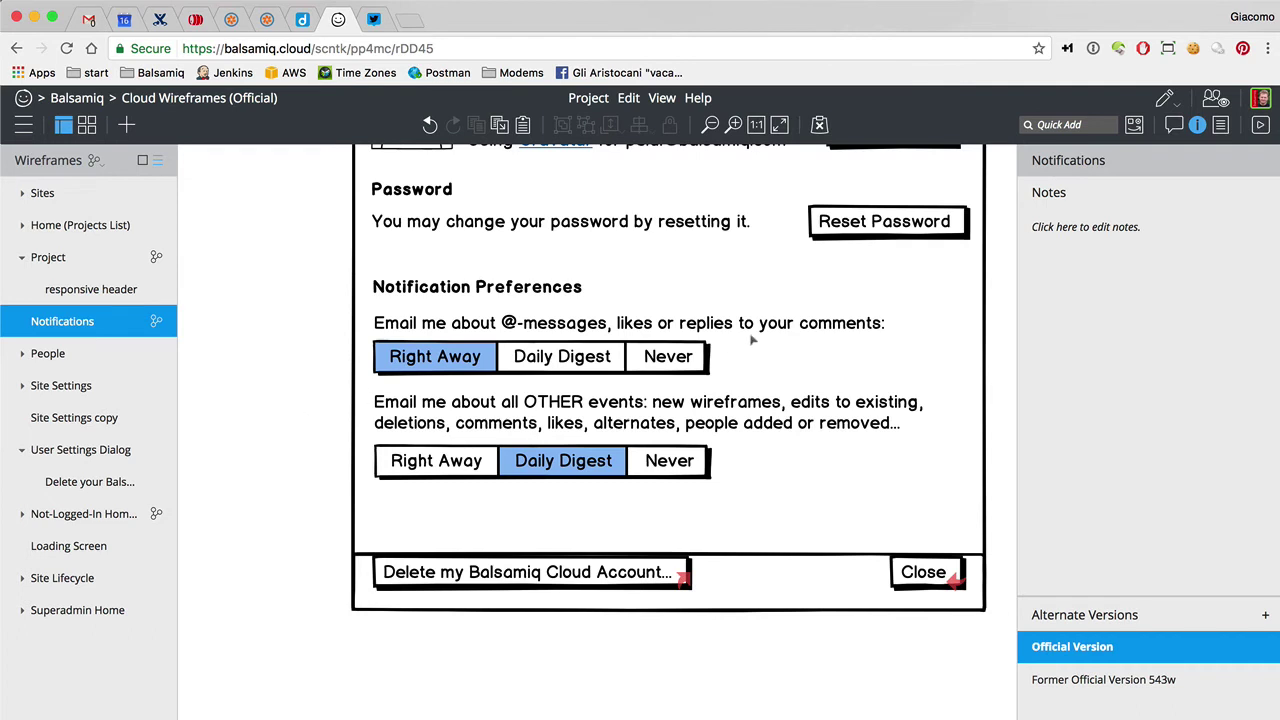
left_click(700, 413)
left_click(667, 460, "shift")
left_click_drag(667, 460, 667, 466)
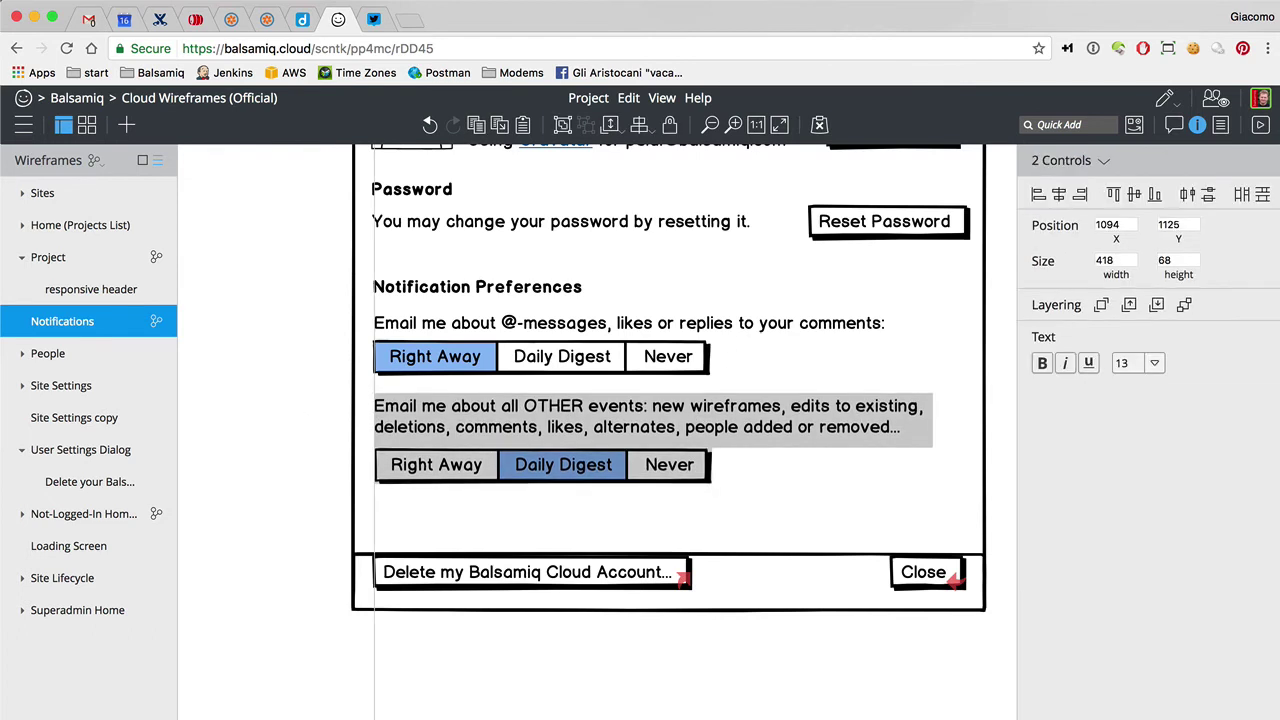
left_click(288, 424)
Shorten the dialog window to 475 x 589 and move the Delete and Close buttons up
scroll(288, 424, "up", 2)
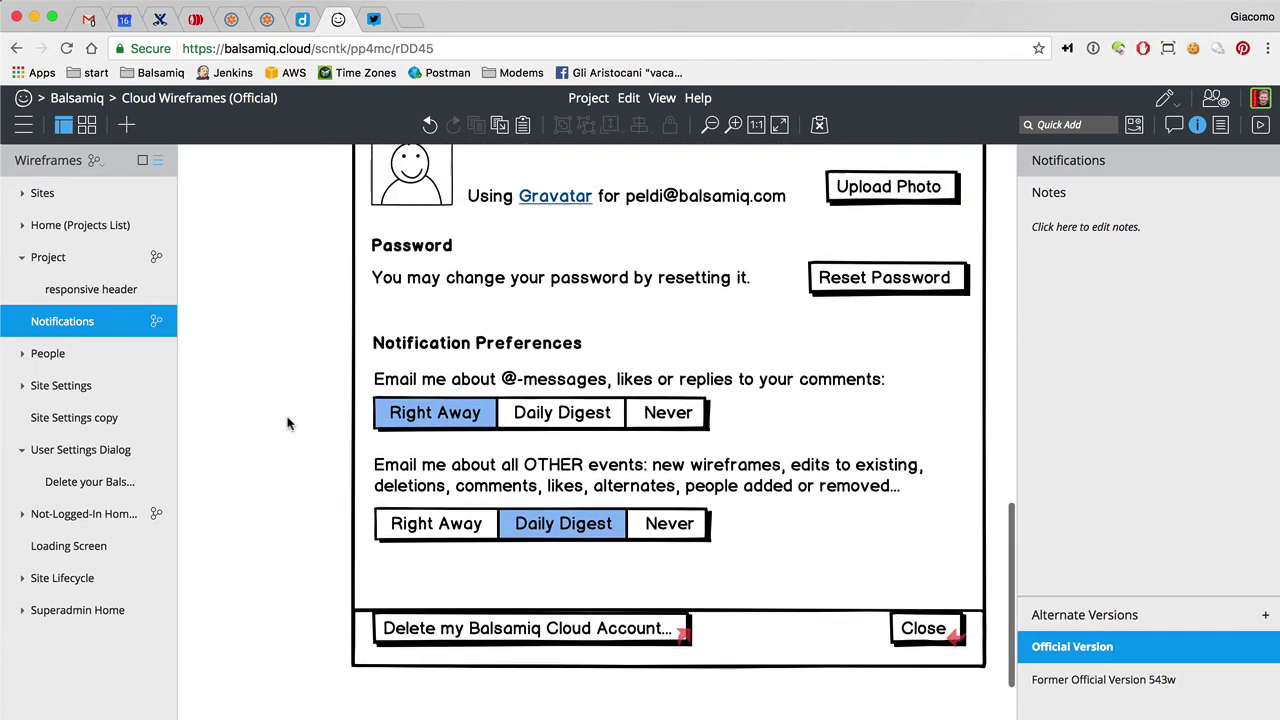
left_click(735, 632)
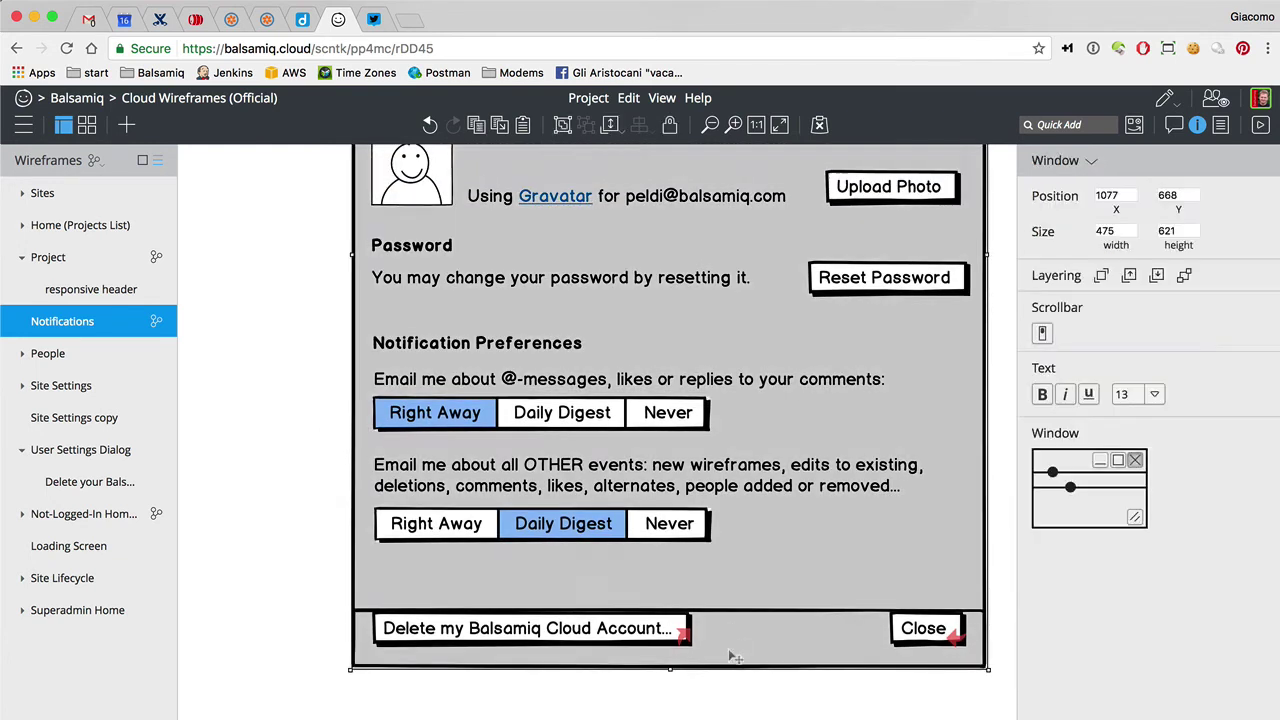
left_click_drag(678, 669, 678, 626)
left_click(618, 628)
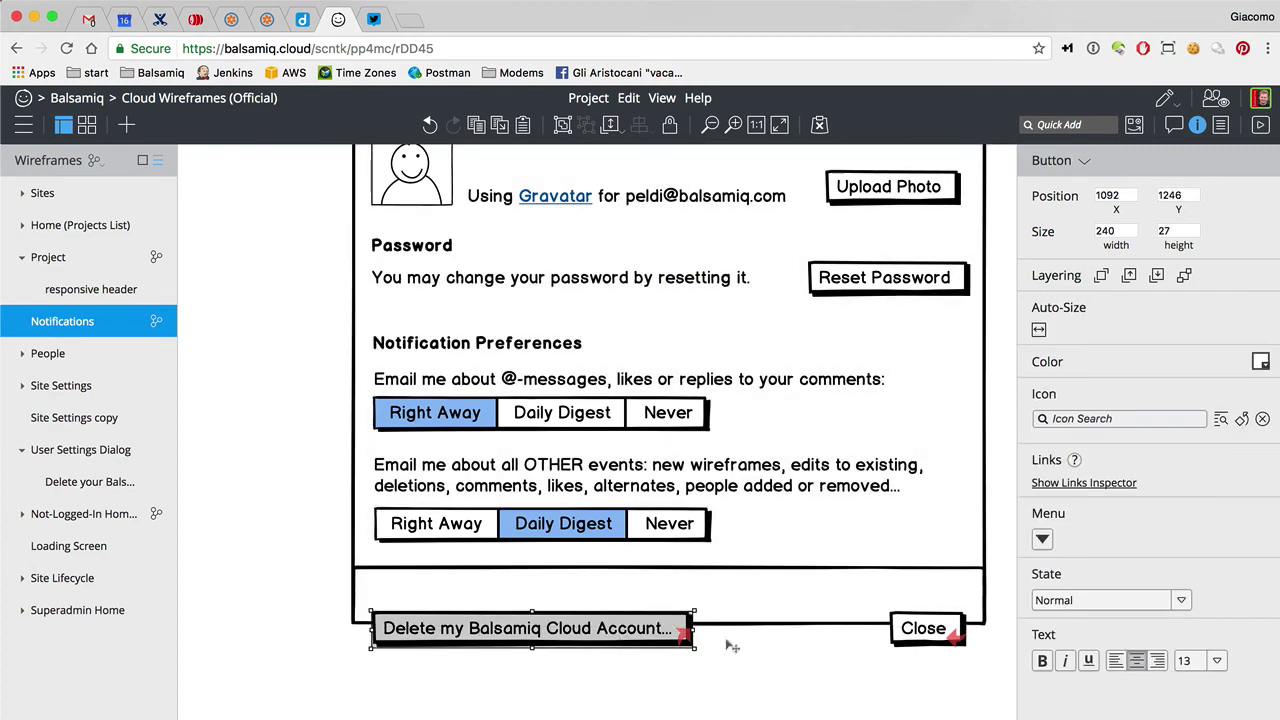
left_click(922, 638, "shift")
left_click_drag(922, 638, 922, 604)
left_click(863, 660)
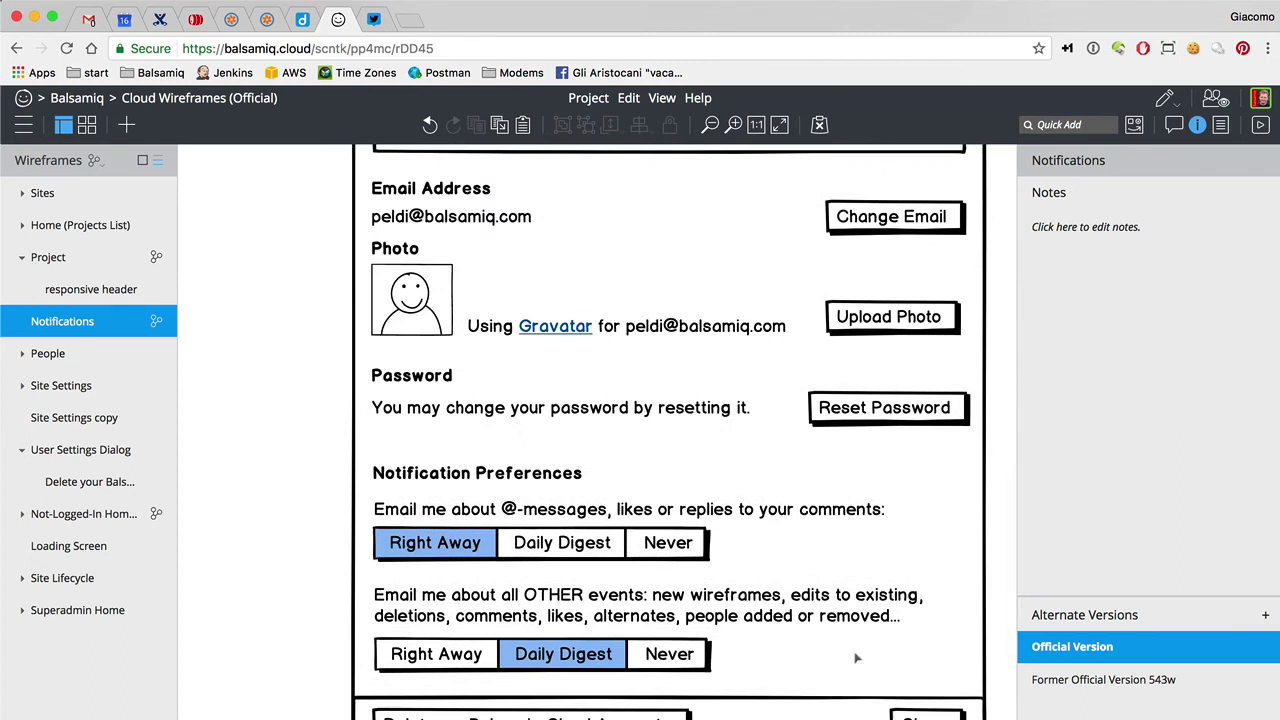
scroll(856, 657, "down", 2)
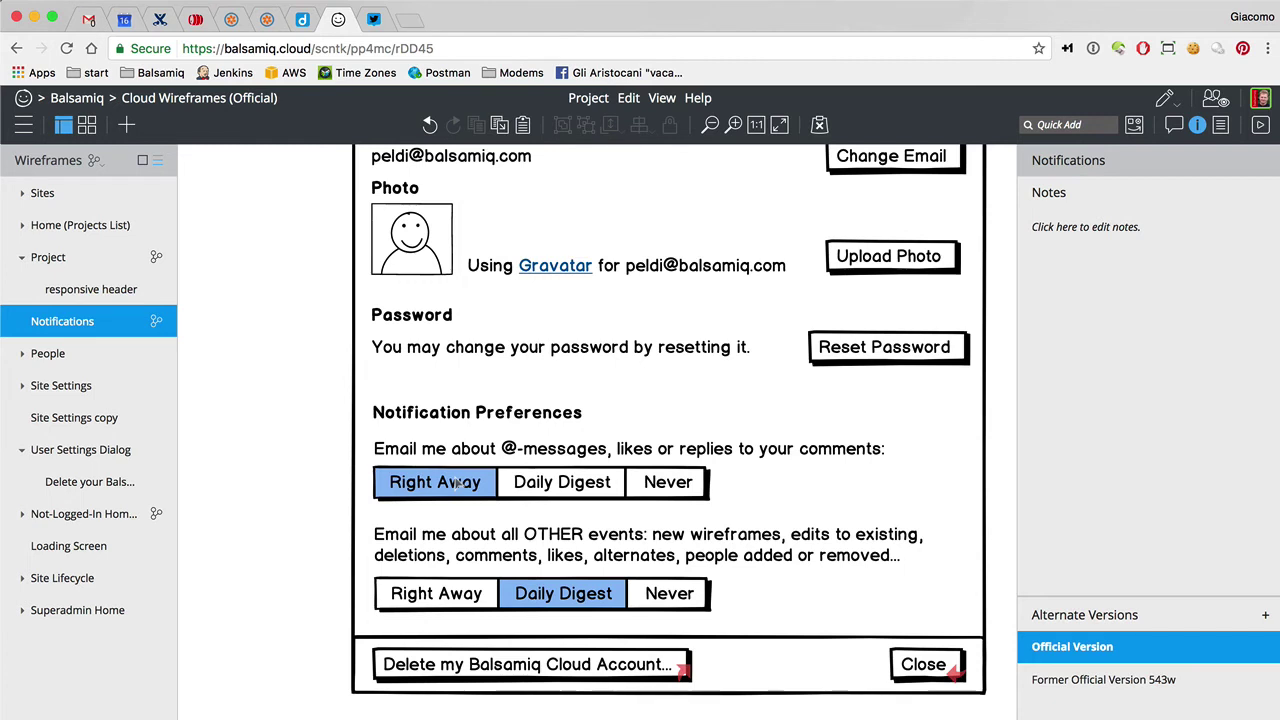
Change 'your' to 'my' in the first label so it reads 'replies to my comments'
double_click(779, 448)
double_click(703, 451)
type("my")
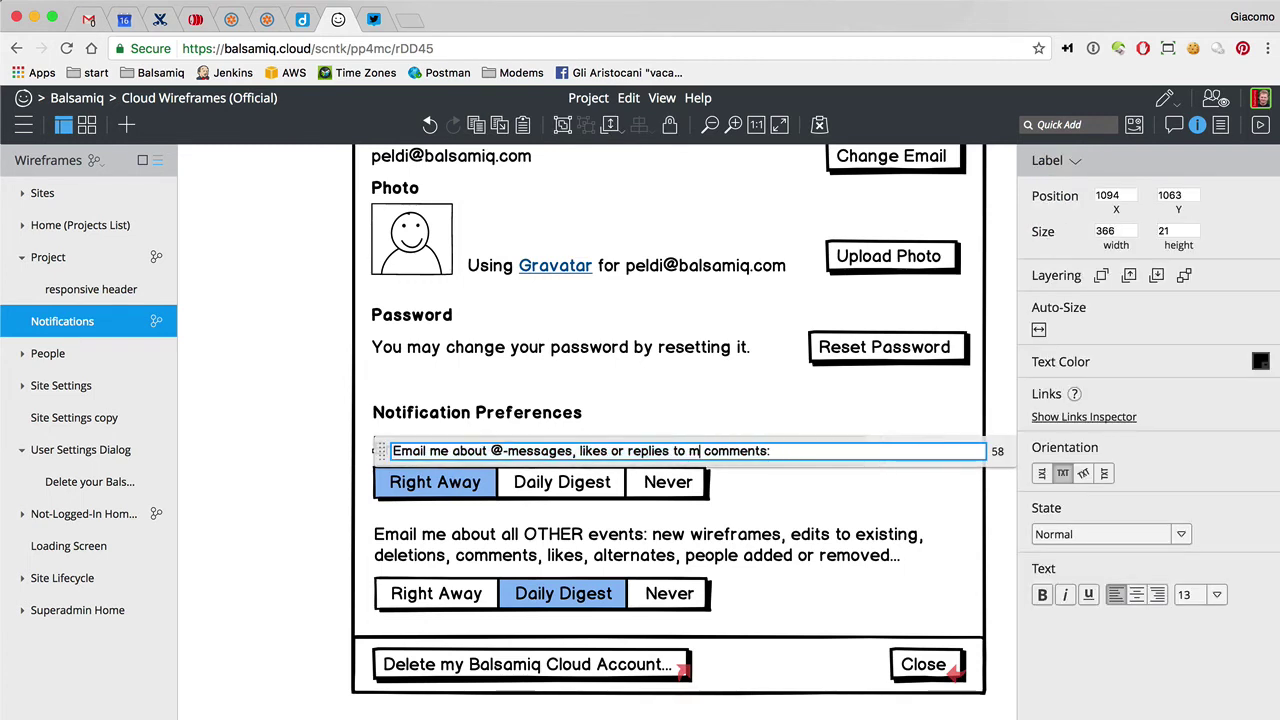
left_click(321, 438)
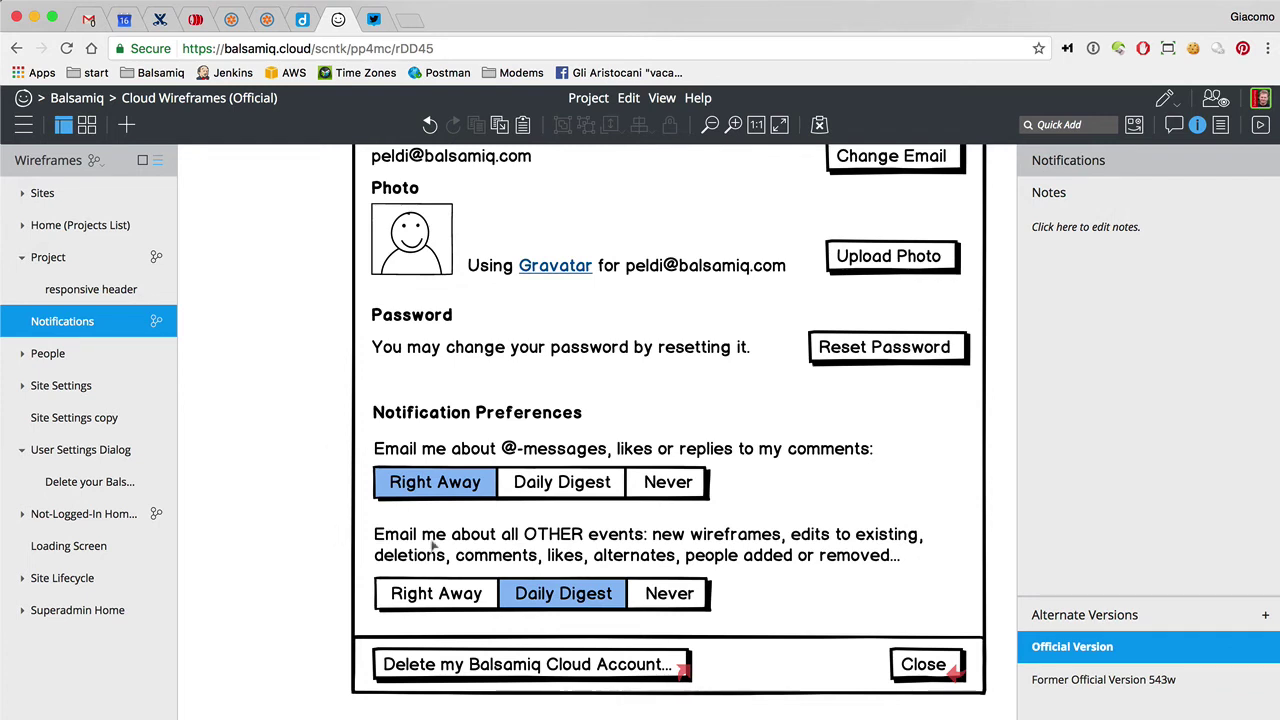
Reword the other-events label: add 'or edited', drop the edits/deletions phrase and event list, lowercase 'other'
double_click(496, 550)
left_click(682, 540)
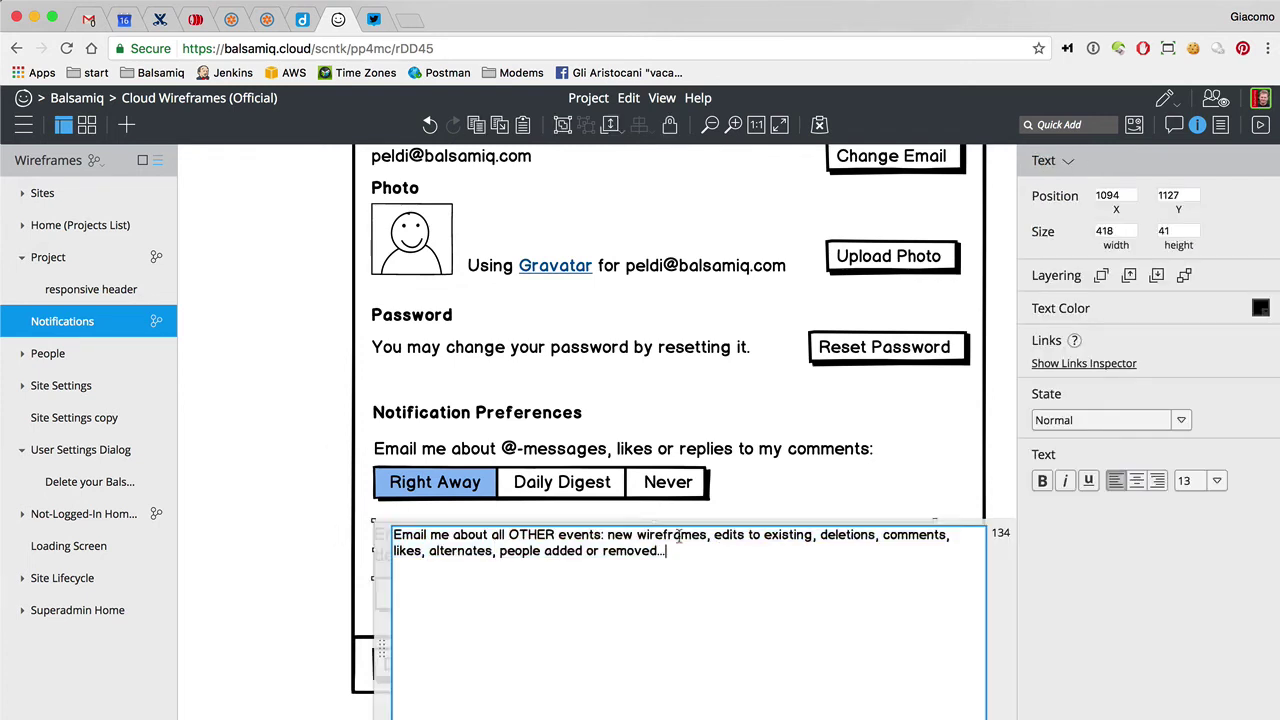
type("or edited")
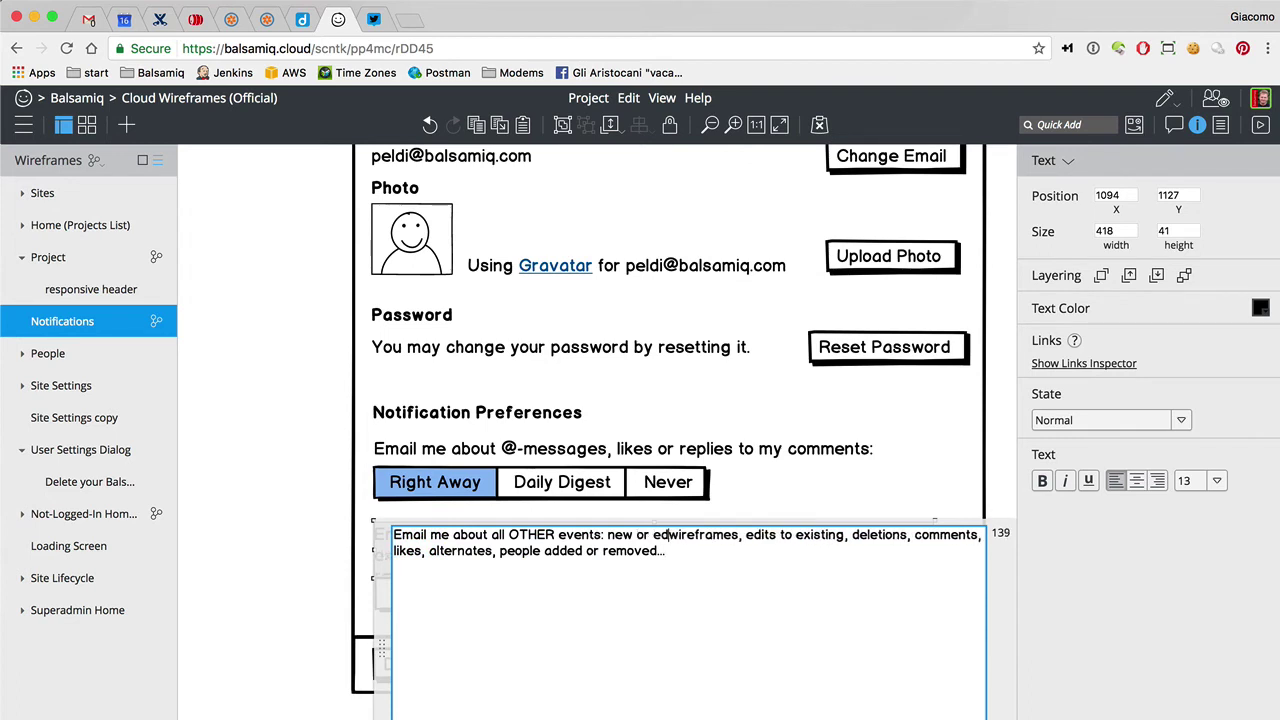
left_click(767, 535)
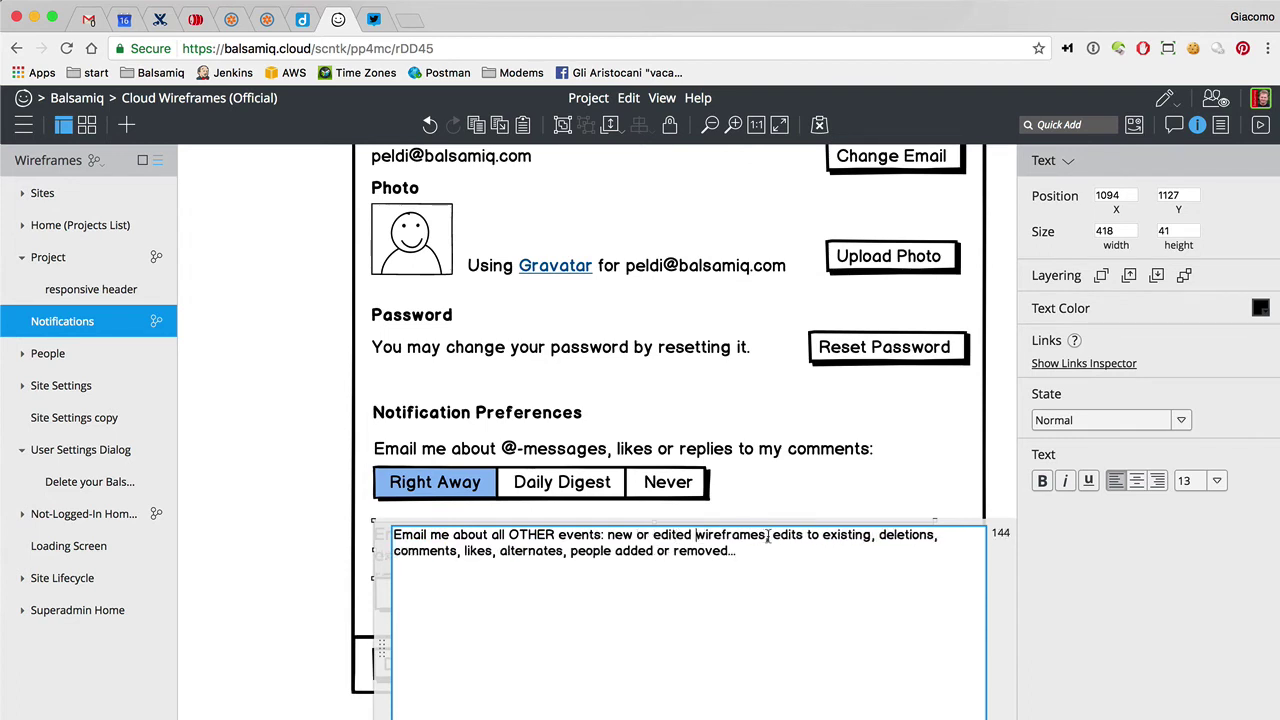
left_click_drag(769, 535, 934, 536)
key("BackSpace")
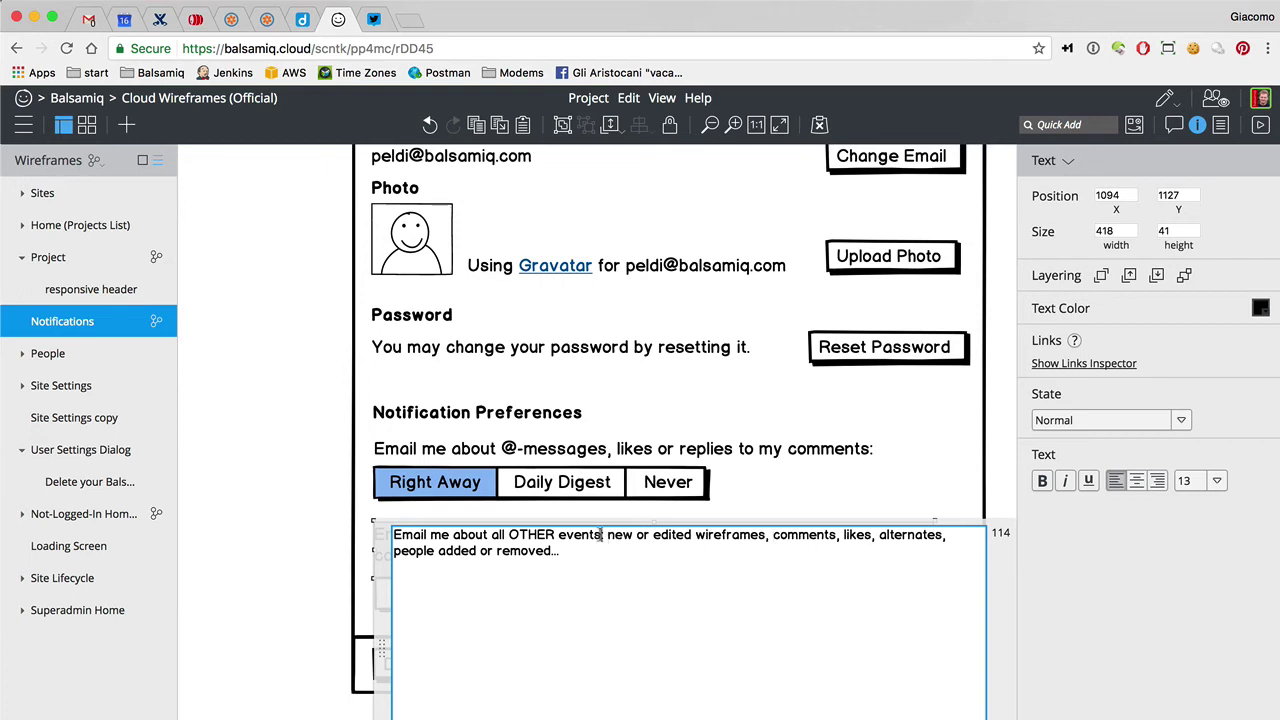
left_click_drag(602, 534, 604, 548)
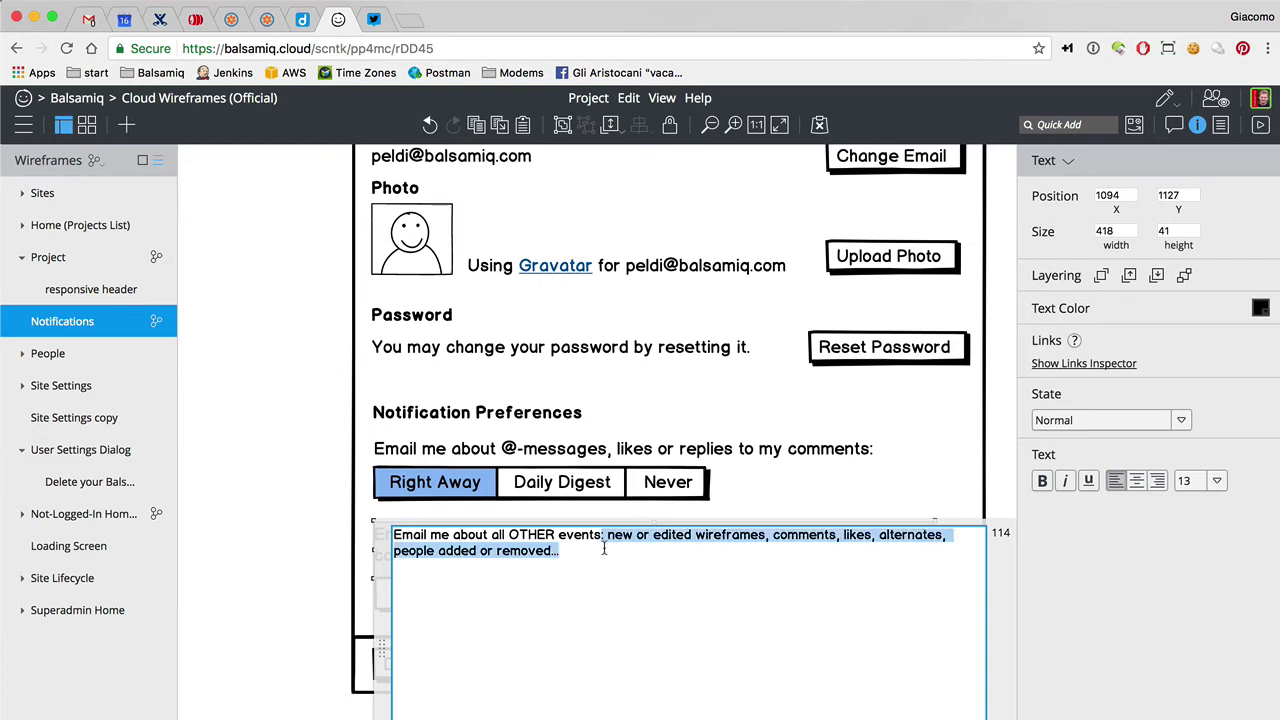
key("BackSpace")
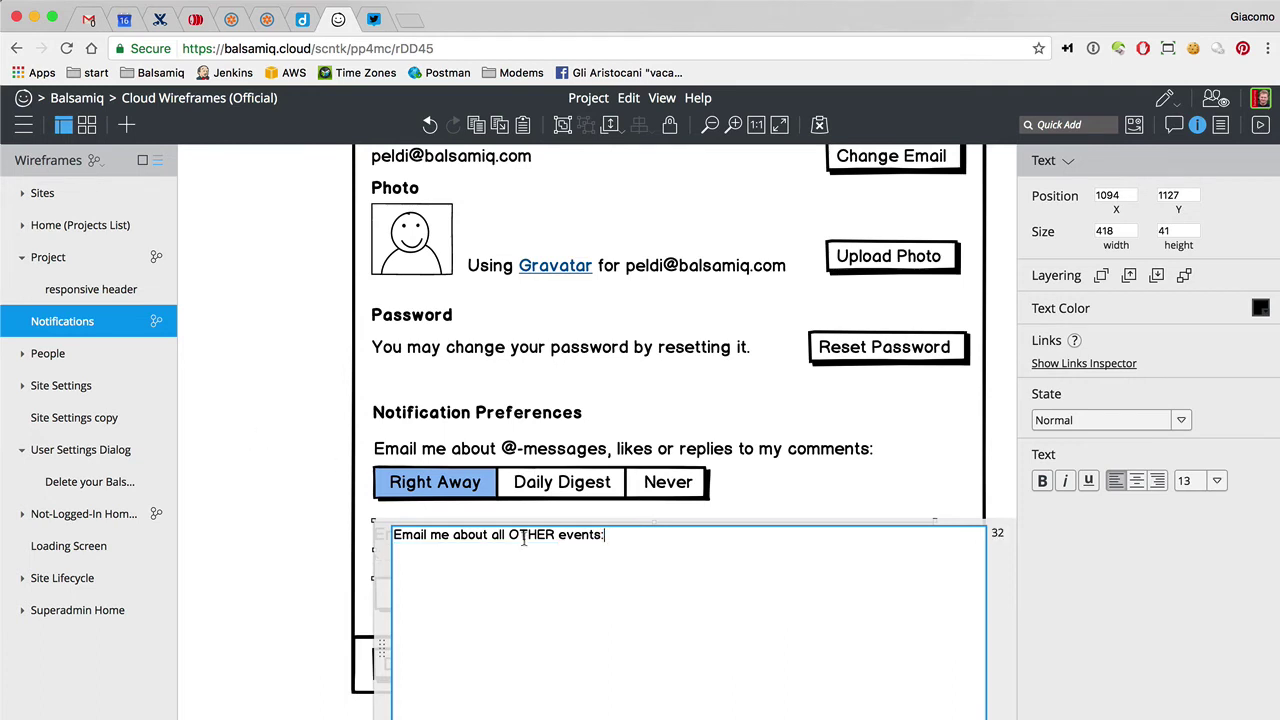
key("alt+BackSpace")
type("other")
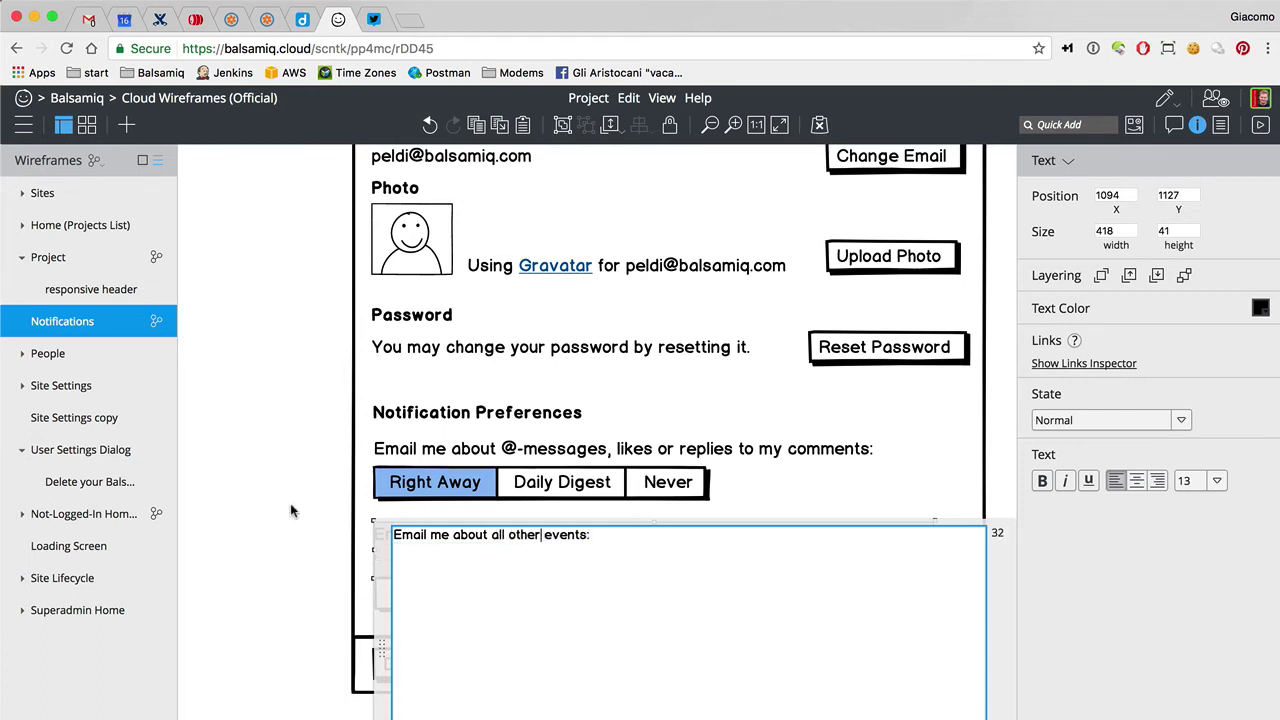
left_click(290, 511)
Move the second option bar up under its label and capitalise 'ALL' in the label
left_click(406, 578)
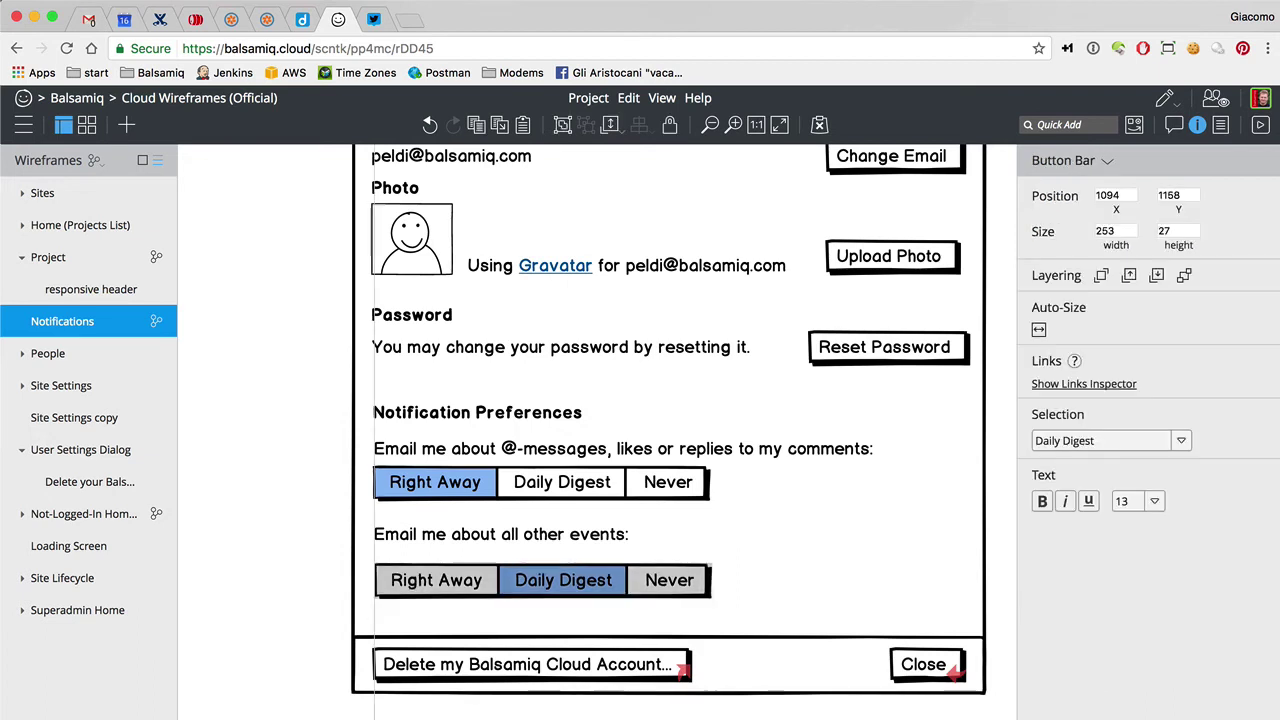
left_click_drag(467, 600, 467, 585)
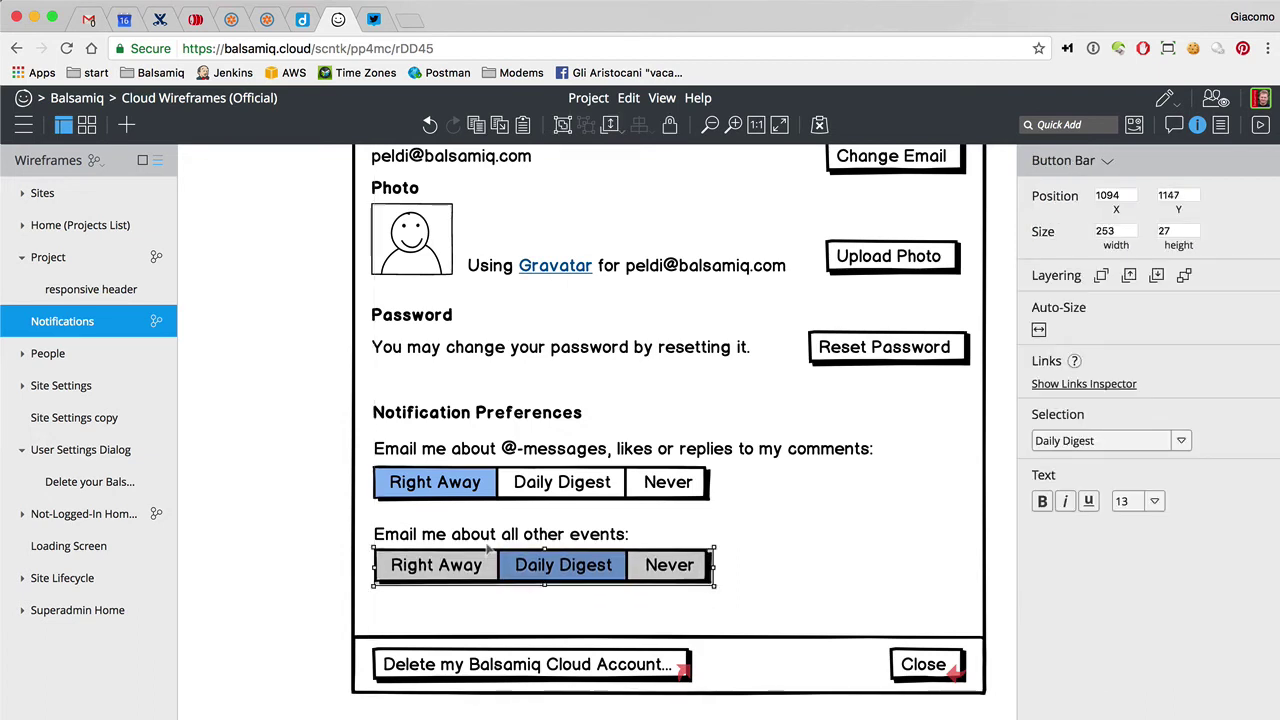
double_click(503, 537)
double_click(503, 537)
type("ALL")
left_click(312, 475)
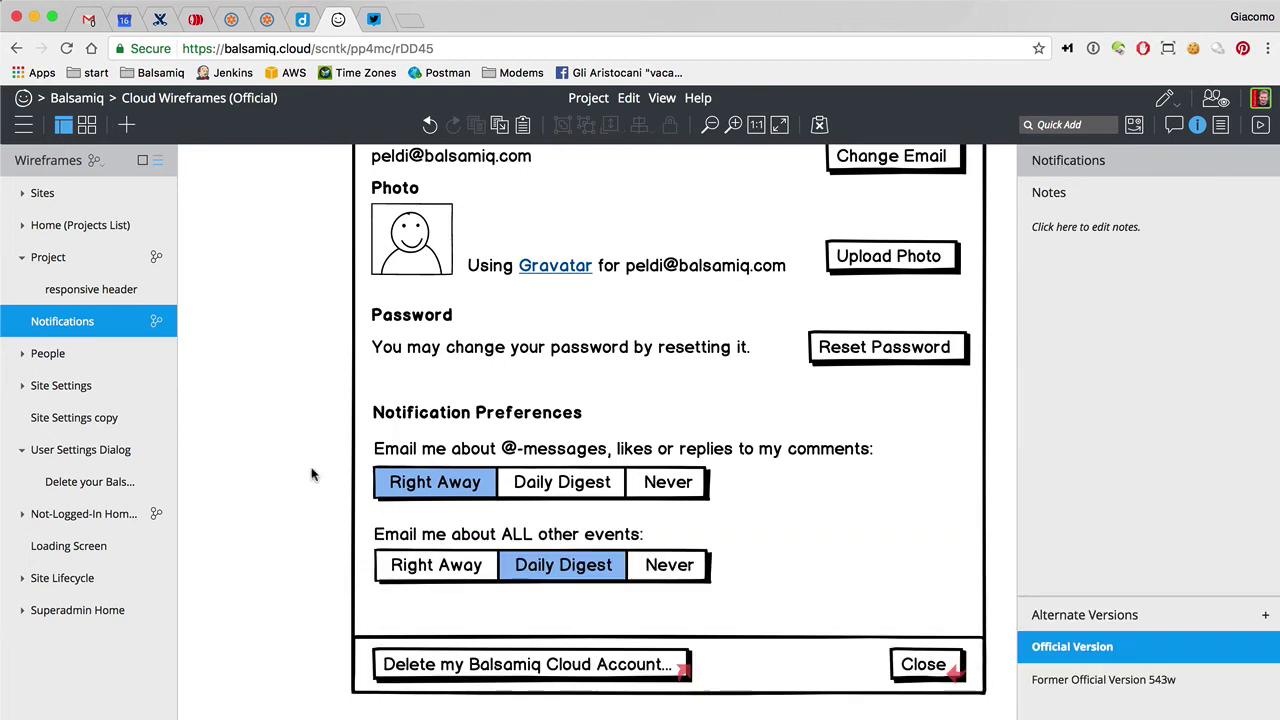
Rework the label wording and settle on 'Email me about ALL other events:'
left_click(422, 530)
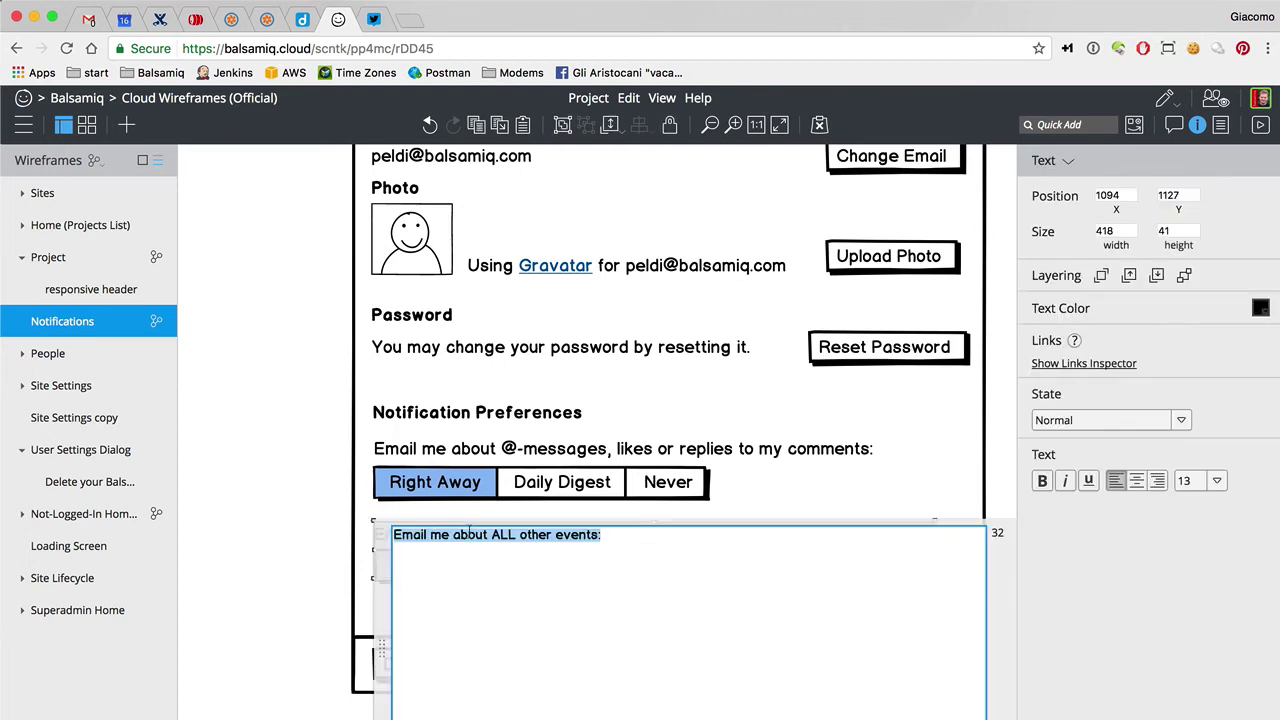
double_click(476, 532)
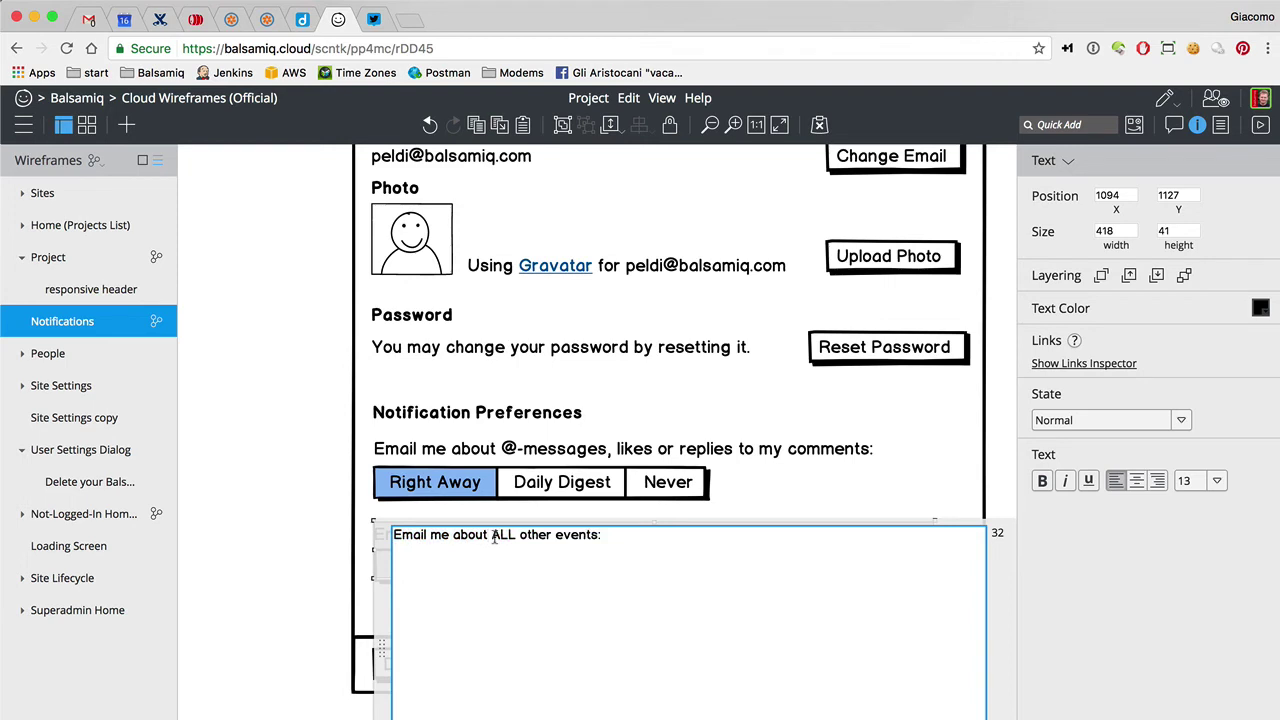
left_click_drag(493, 537, 592, 541)
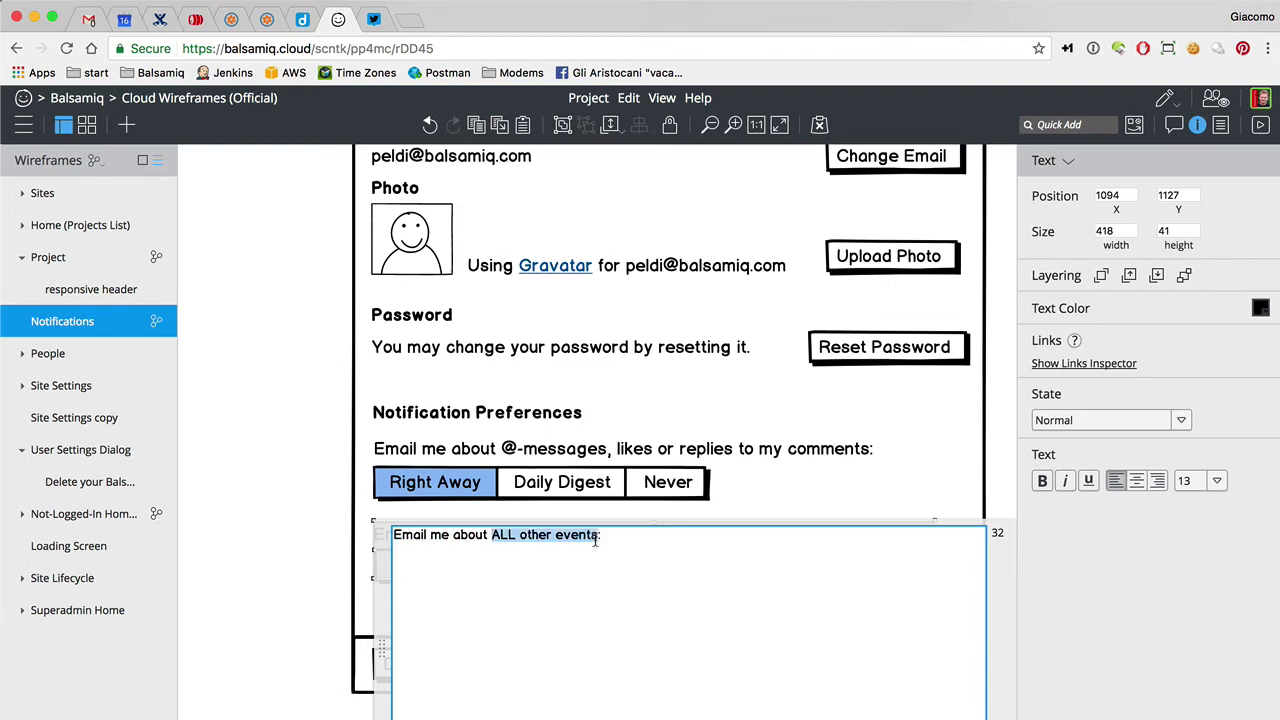
type("every")
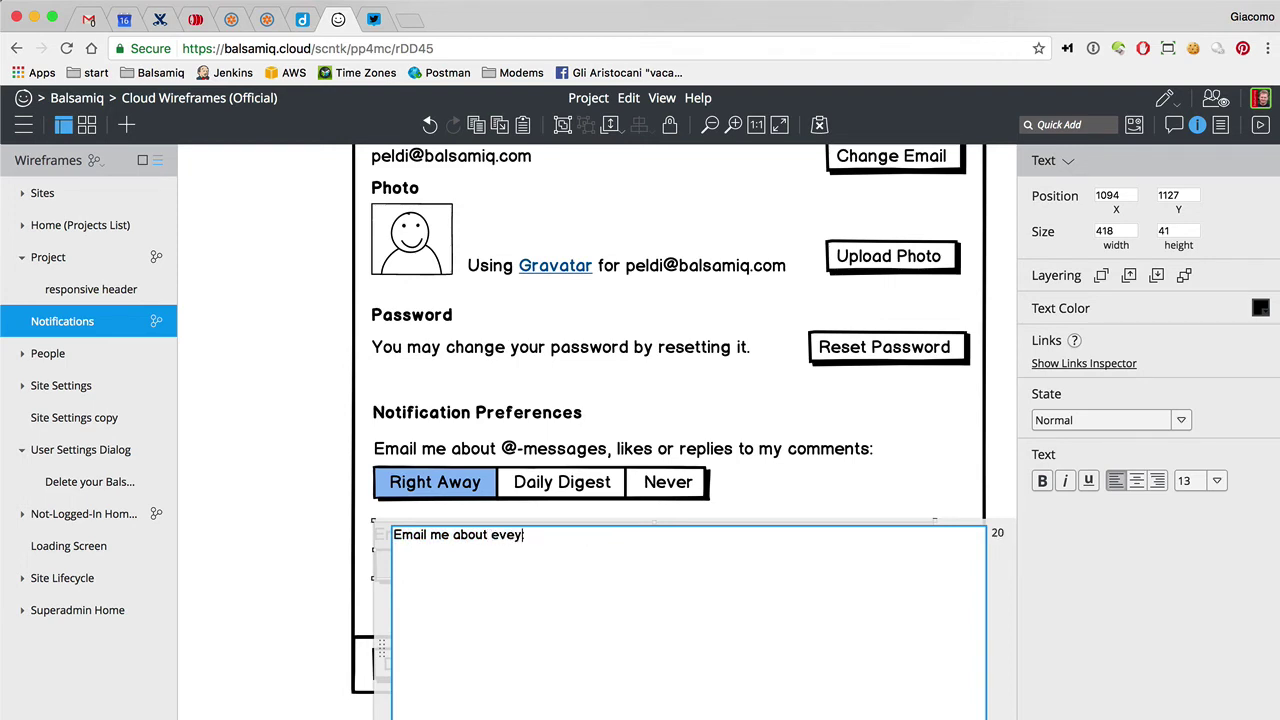
type("thing else")
key("BackSpace")
key("BackSpace")
type("else")
left_click_drag(491, 534, 578, 534)
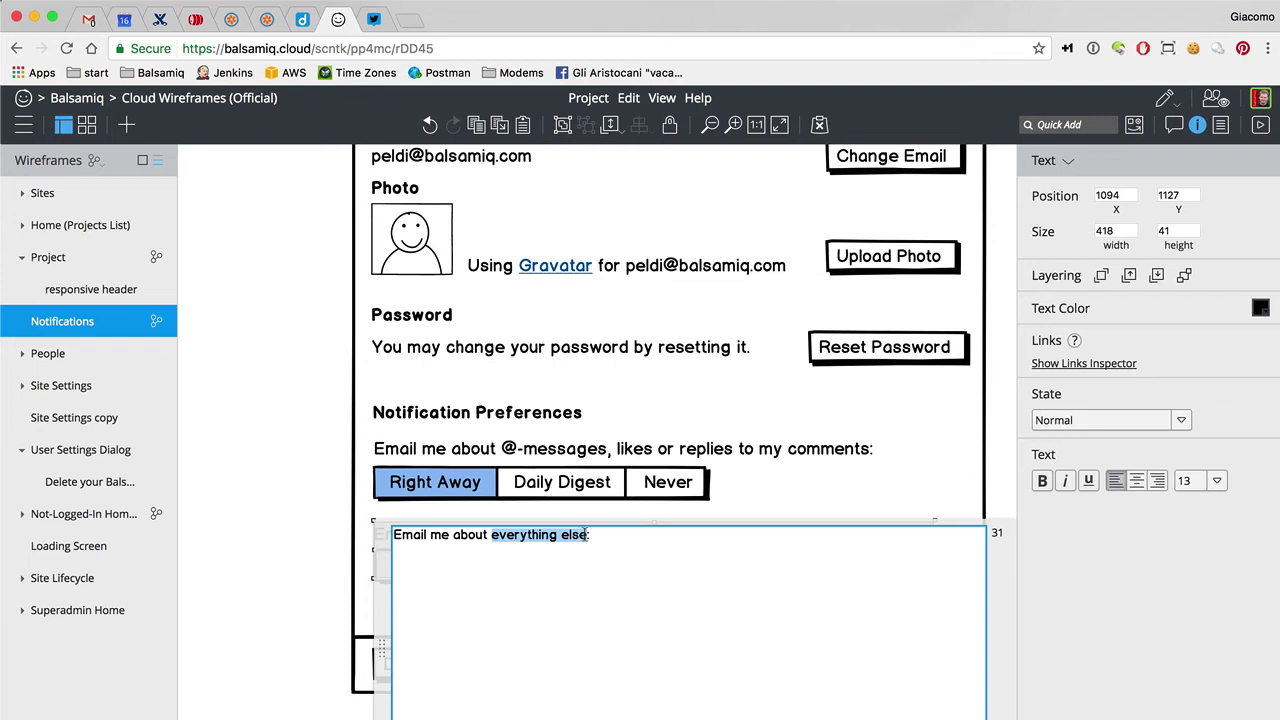
type("all")
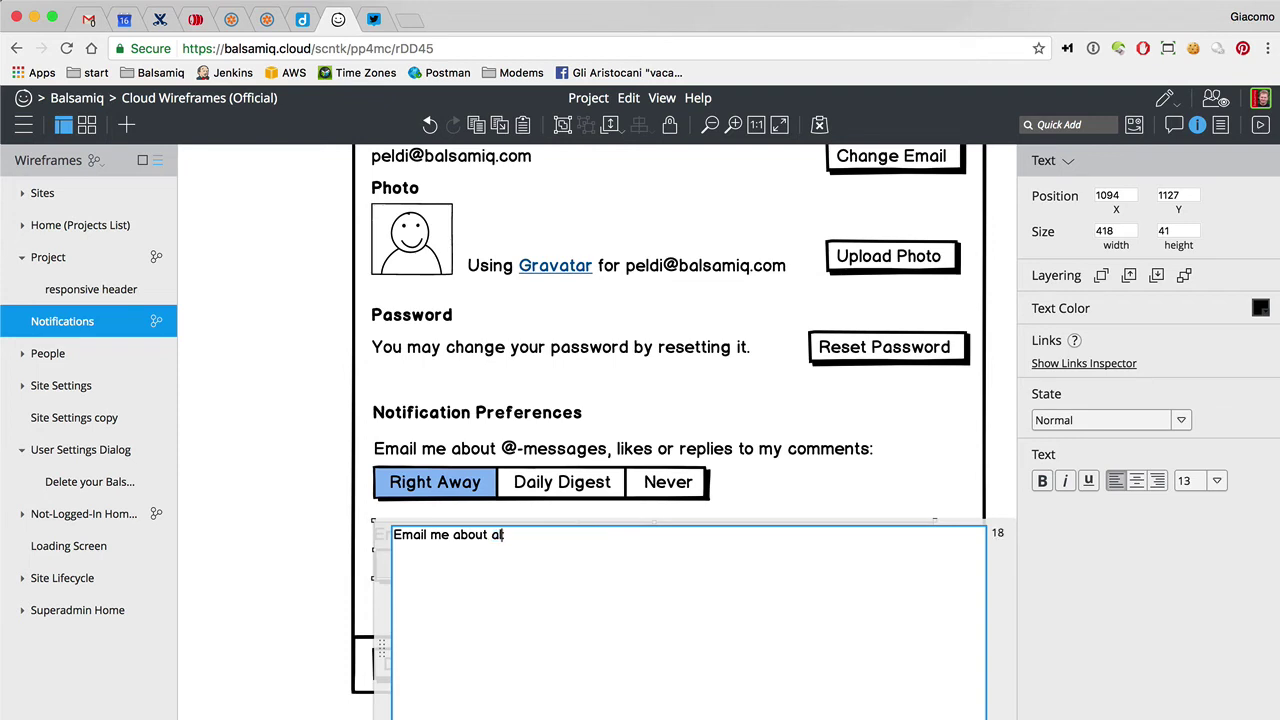
key("BackSpace")
key("BackSpace")
key("BackSpace")
type("ALL other events:")
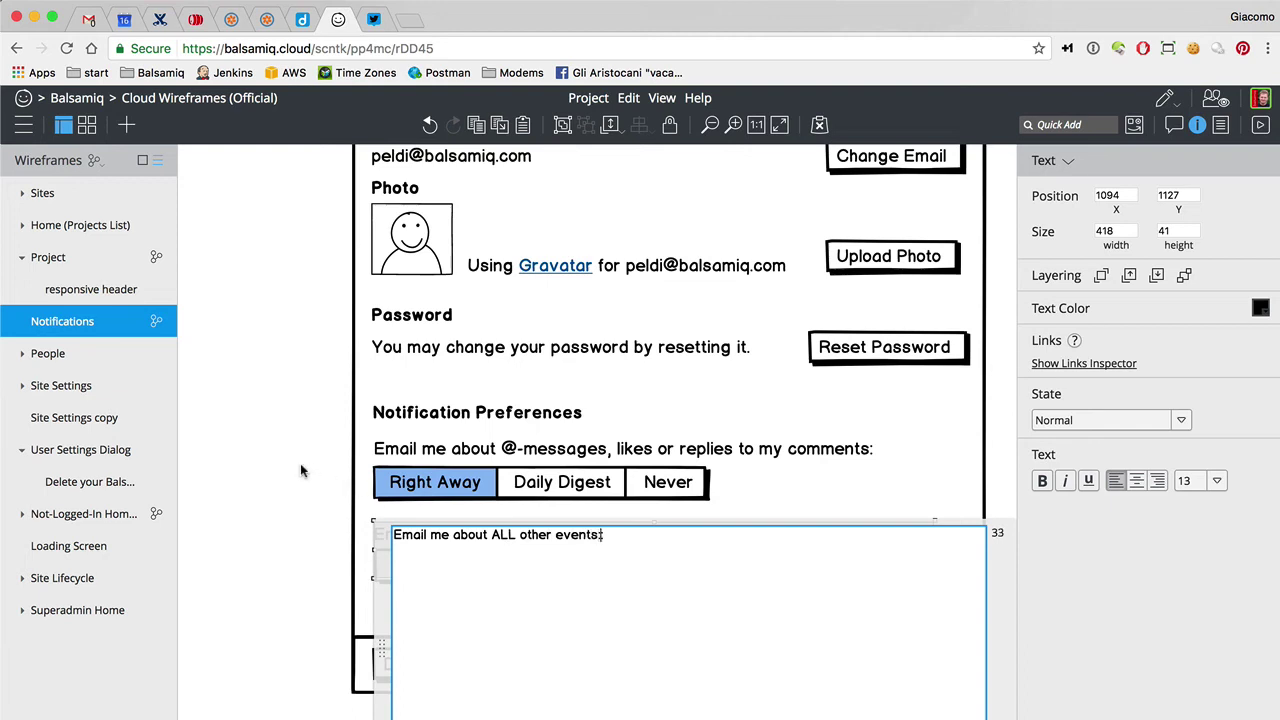
left_click(274, 448)
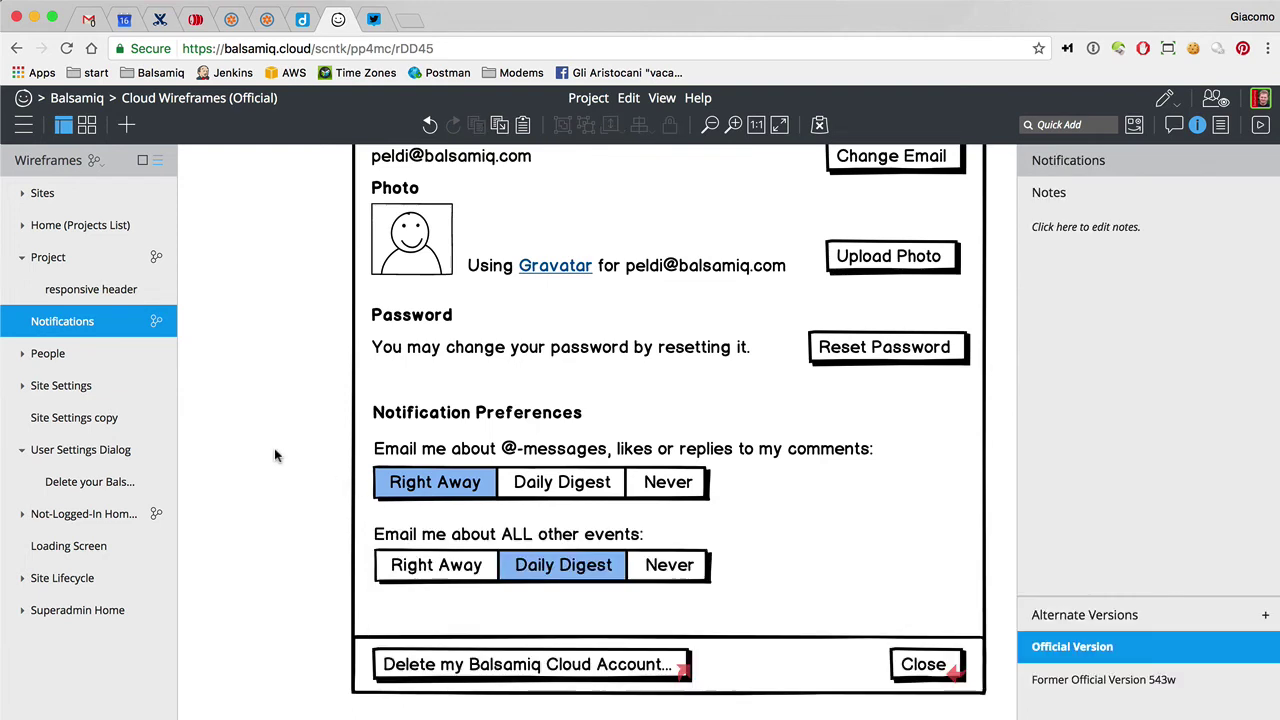
Convert the 'ALL other events' text into an auto-sized Label
left_click(438, 538)
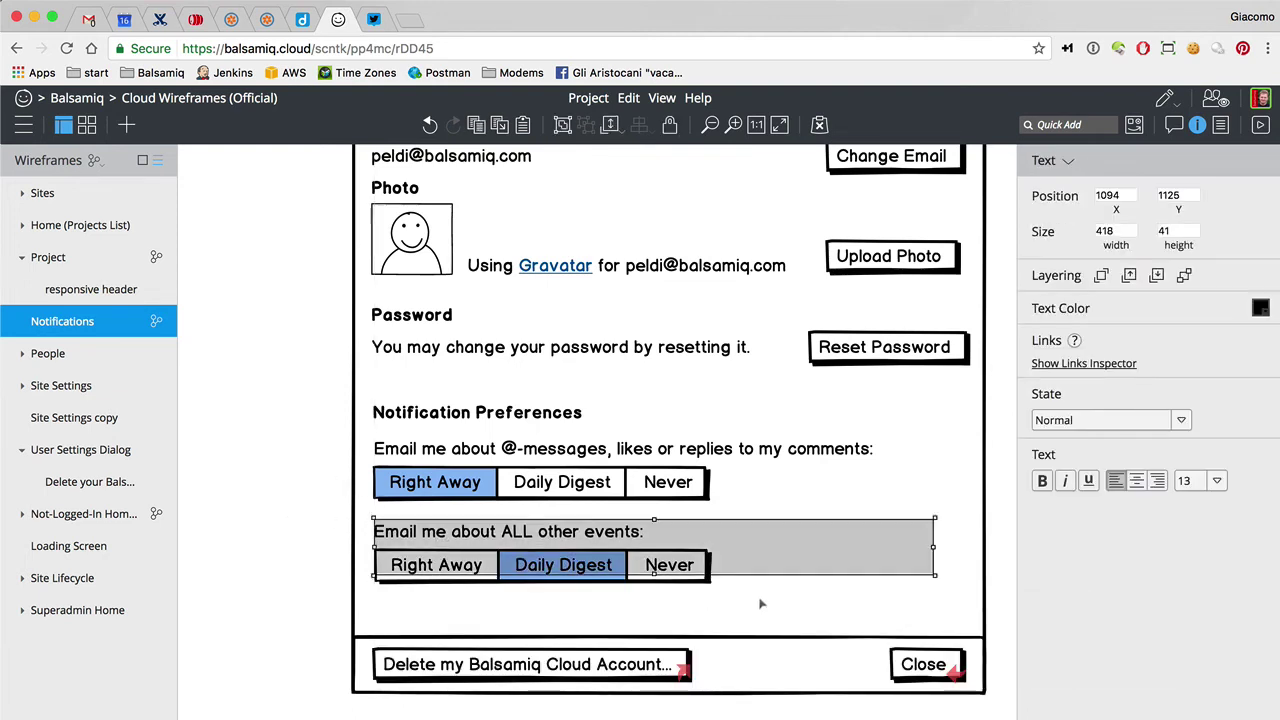
left_click(1068, 161)
type("la")
key("Return")
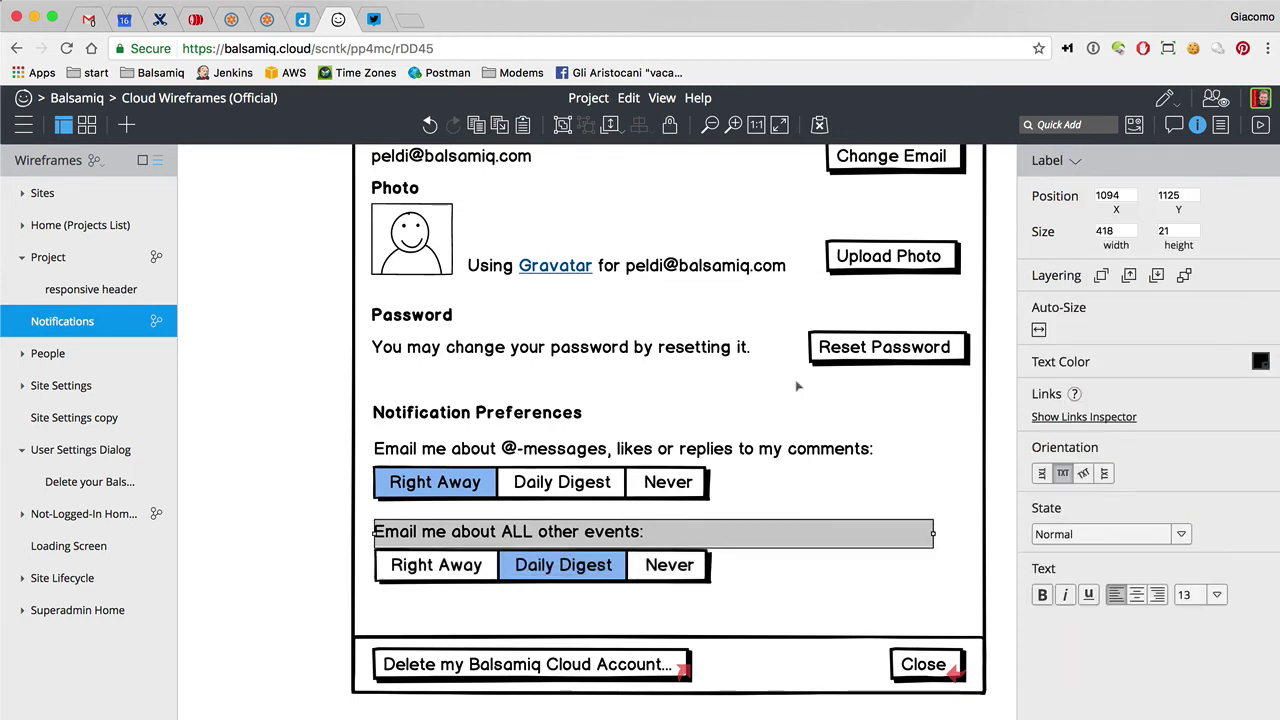
left_click(1038, 330)
left_click(184, 436)
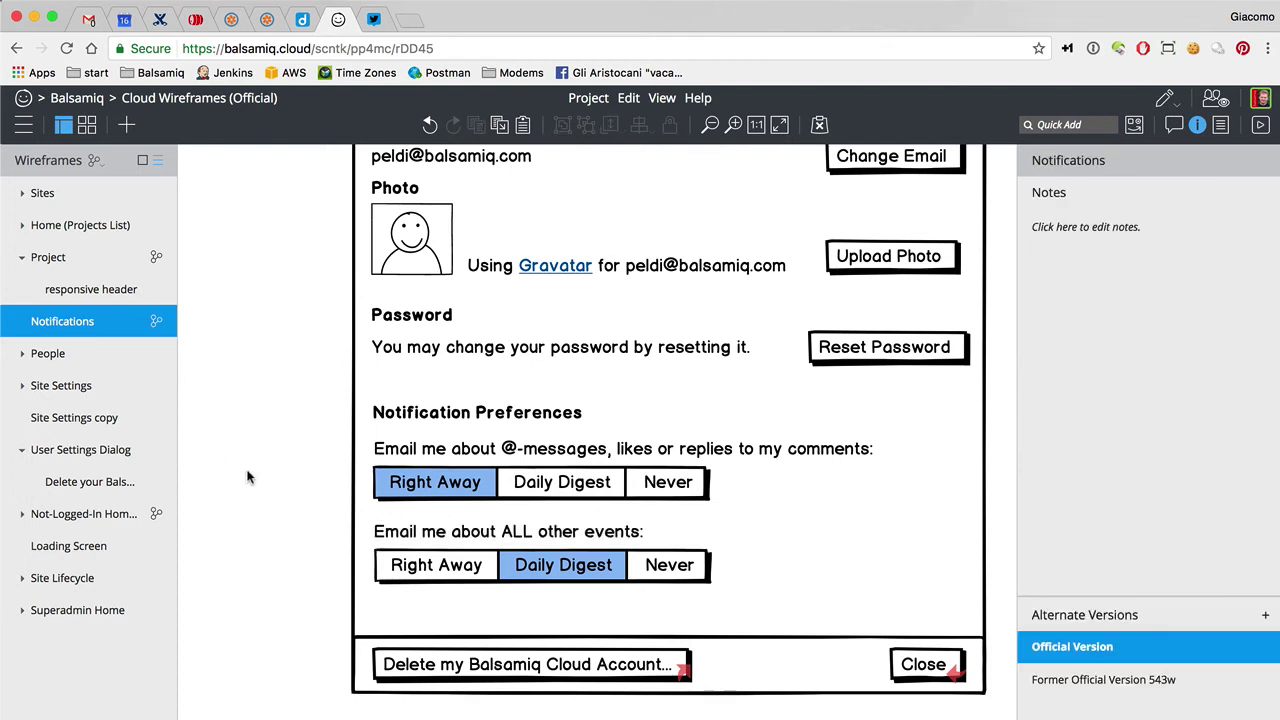
Select the Password section and shift it further down the dialog
scroll(248, 477, "up", 5)
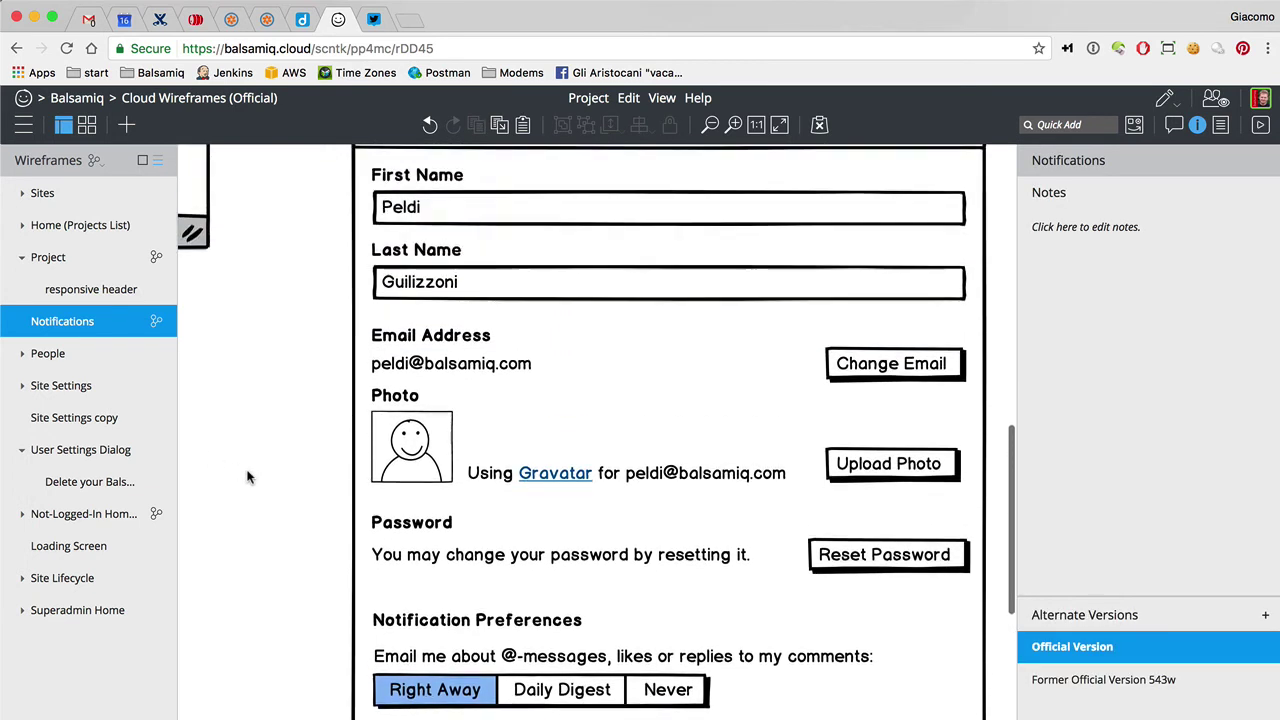
left_click(424, 439)
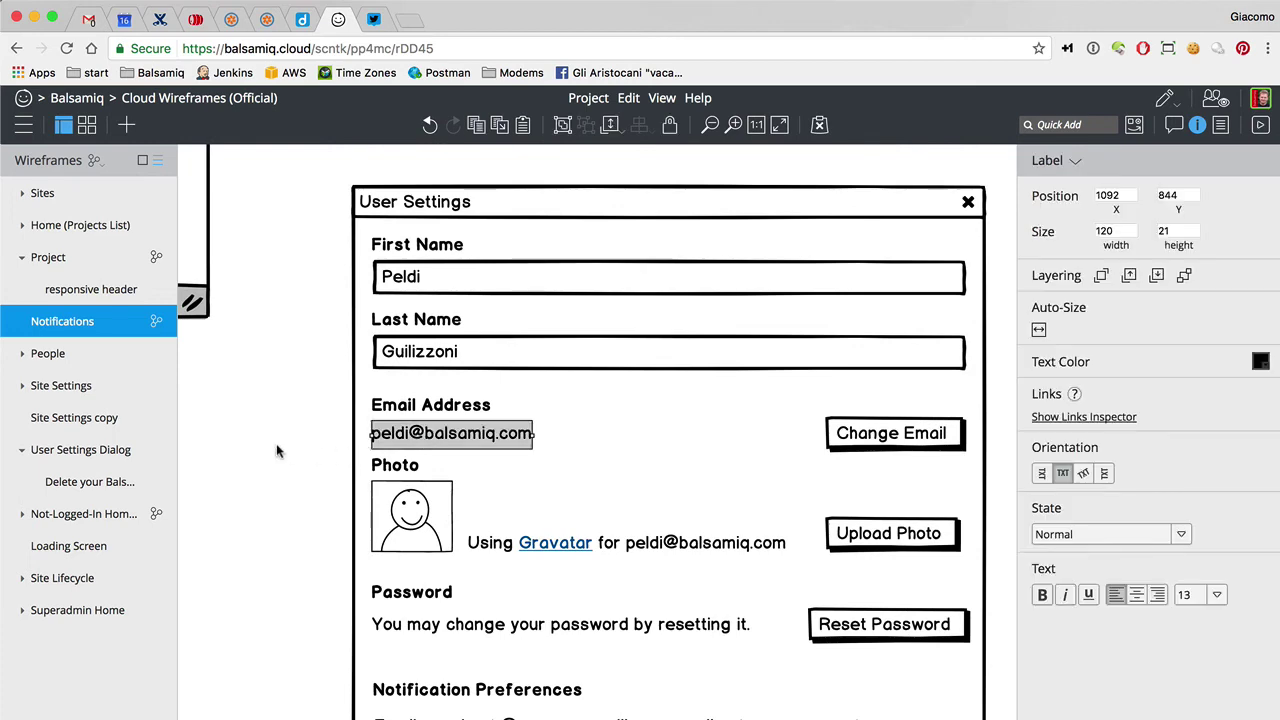
scroll(277, 451, "down", 3)
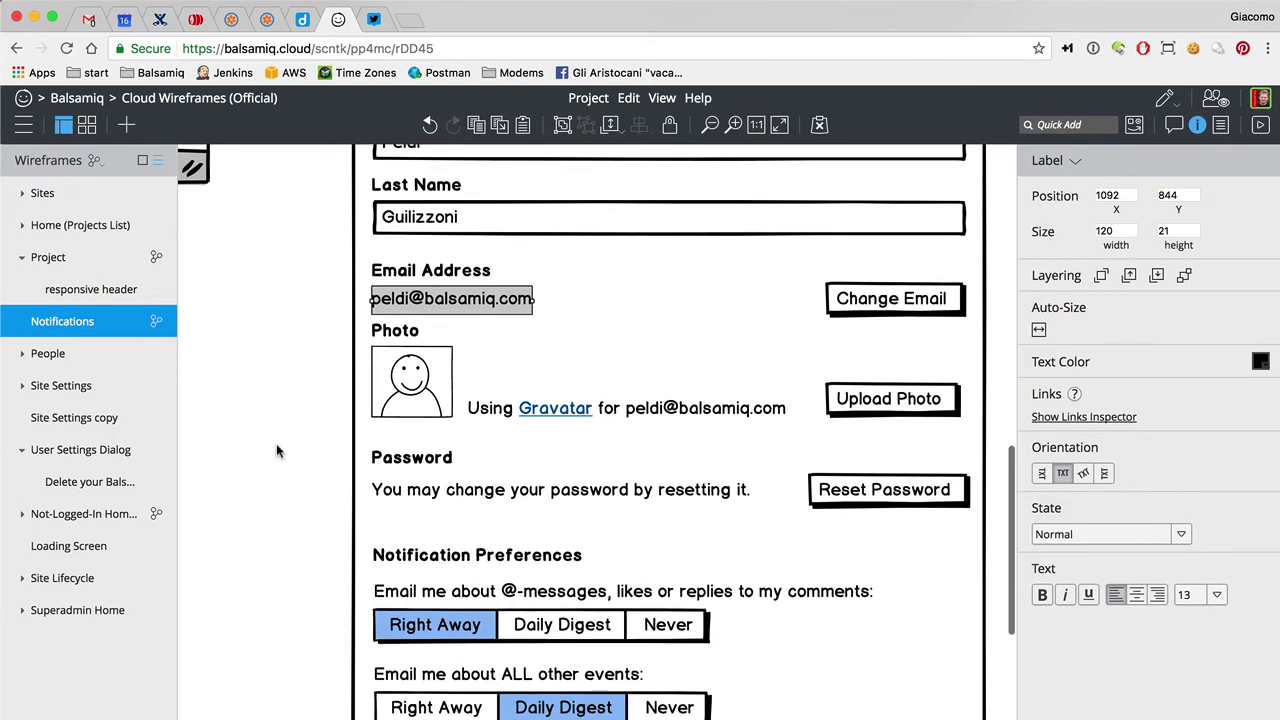
scroll(277, 451, "up", 1)
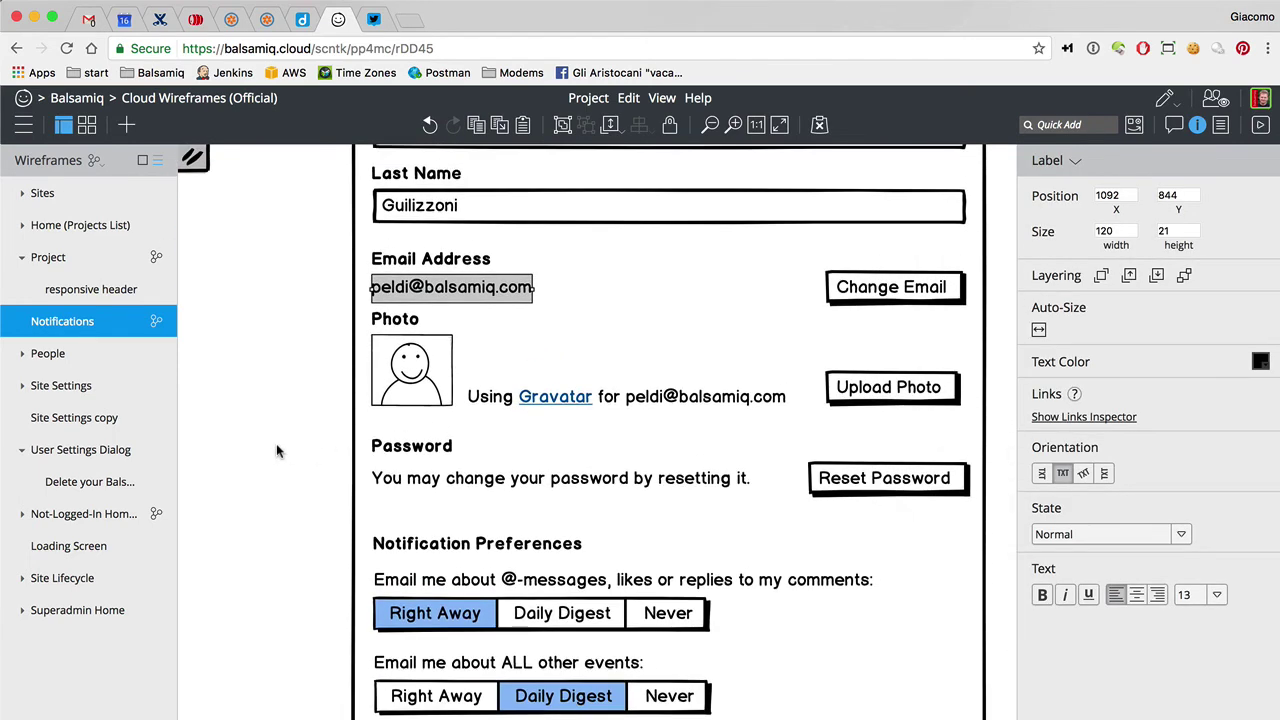
left_click_drag(317, 427, 963, 506)
key("shift+Down")
key("shift+Down")
key("shift+Down")
key("shift+Down")
key("shift+Down")
key("shift+Down")
key("shift+Down")
key("shift+Down")
key("shift+Down")
key("shift+Down")
key("shift+Down")
key("shift+Down")
key("shift+Down")
key("shift+Down")
key("shift+Down")
key("shift+Down")
key("shift+Down")
key("shift+Down")
key("shift+Down")
key("shift+Down")
key("shift+Down")
key("shift+Down")
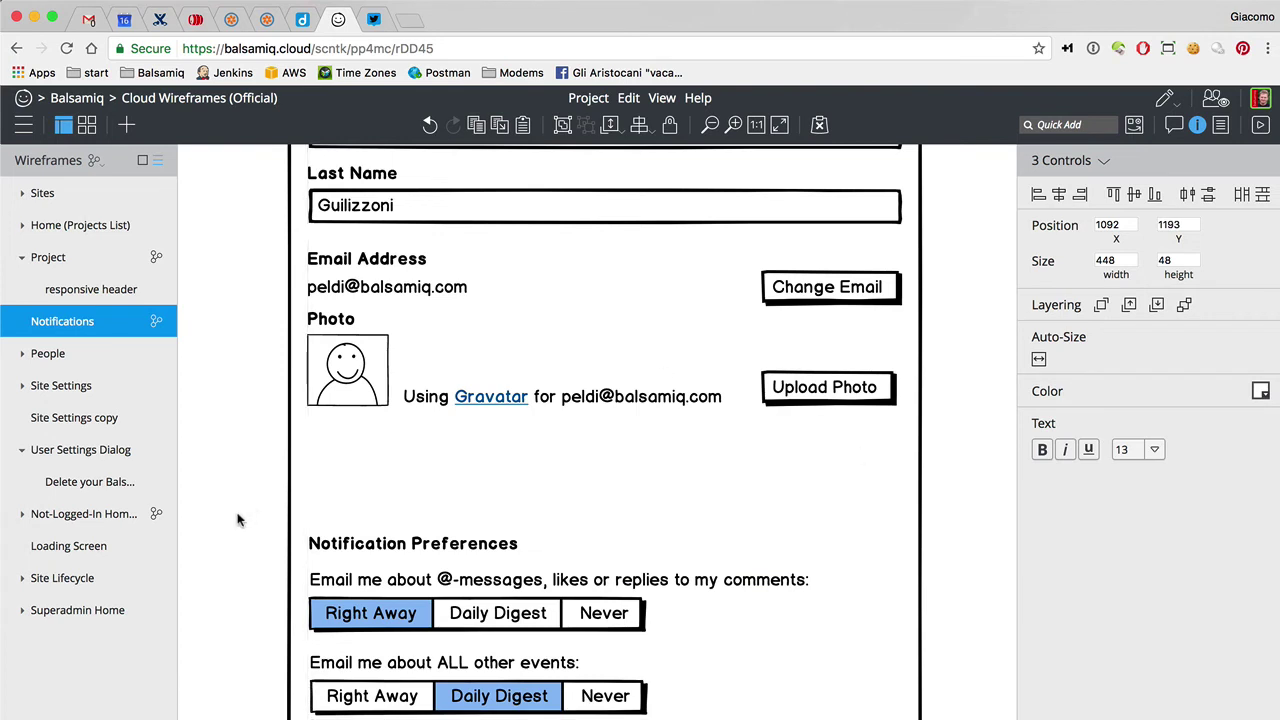
Move the Notification Preferences block up above Password, directly beneath Photo
left_click_drag(240, 518, 909, 719)
key("shift+Up")
key("shift+Up")
key("shift+Up")
key("shift+Up")
key("shift+Up")
key("shift+Up")
key("shift+Up")
key("shift+Up")
key("shift+Up")
key("shift+Up")
key("shift+Up")
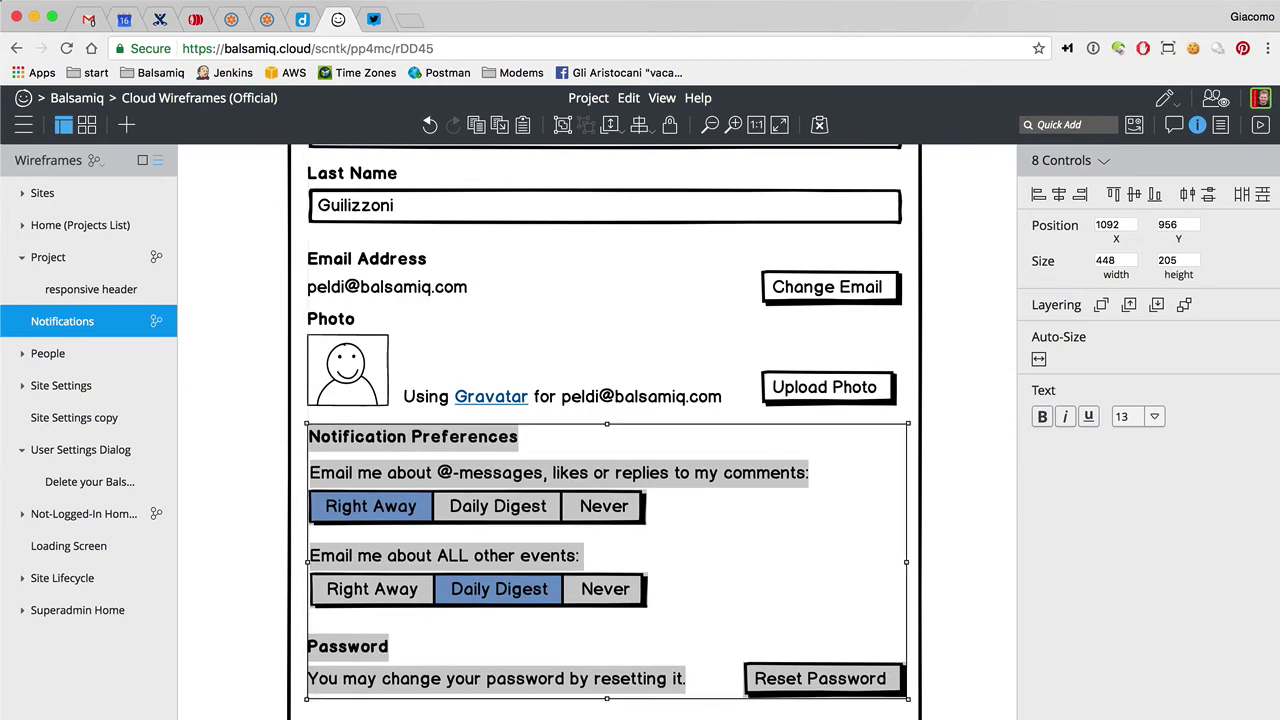
key("Down")
key("Down")
key("Down")
key("Down")
key("Down")
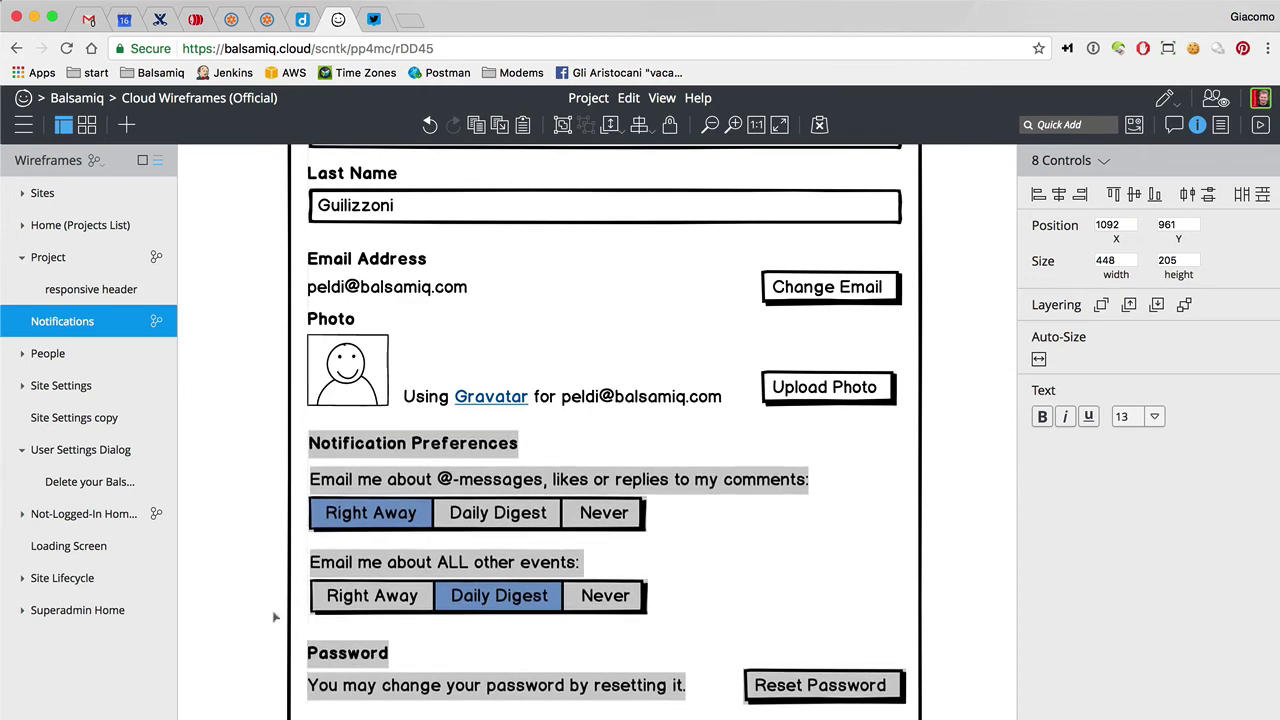
left_click(257, 588)
scroll(257, 592, "down", 3)
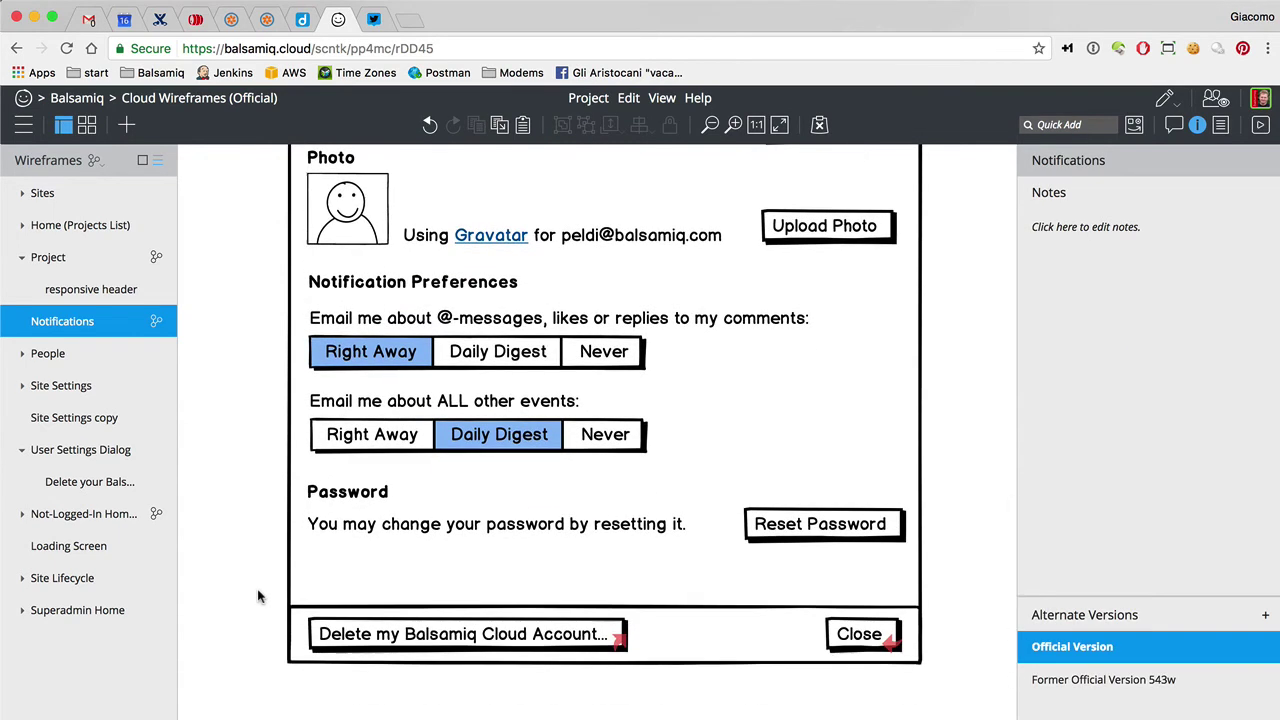
scroll(250, 548, "up", 3)
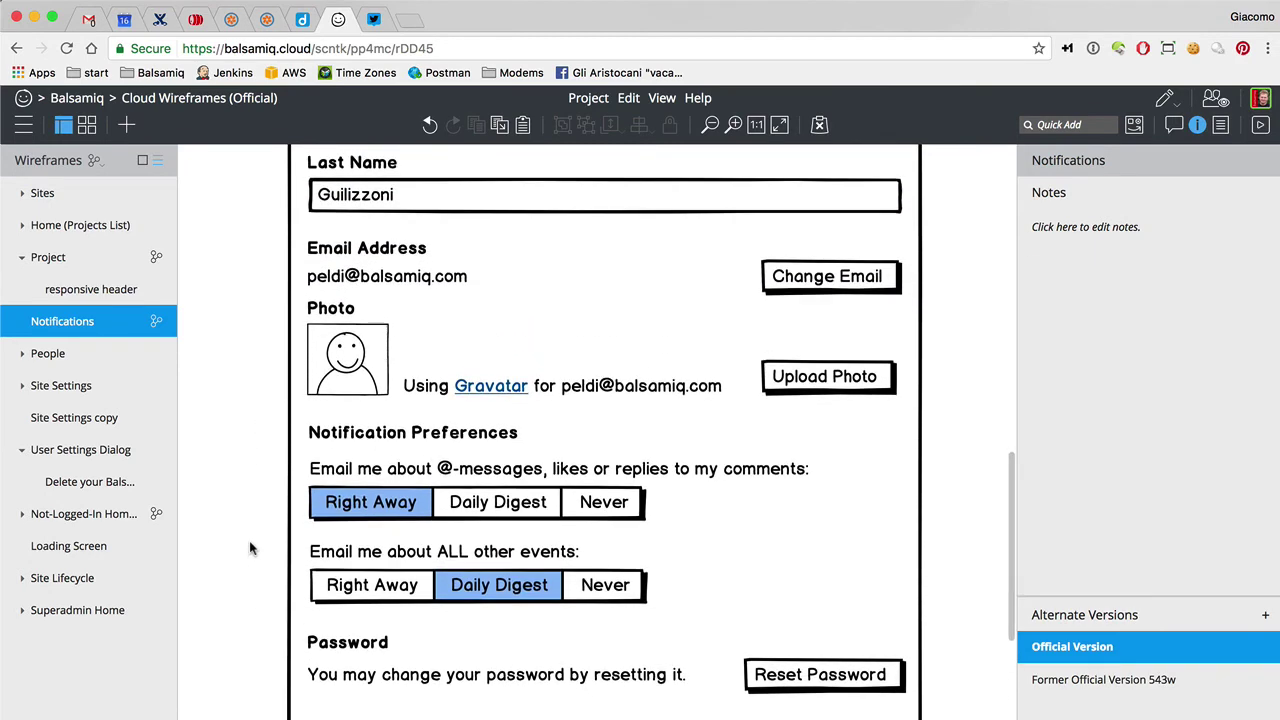
scroll(250, 548, "down", 3)
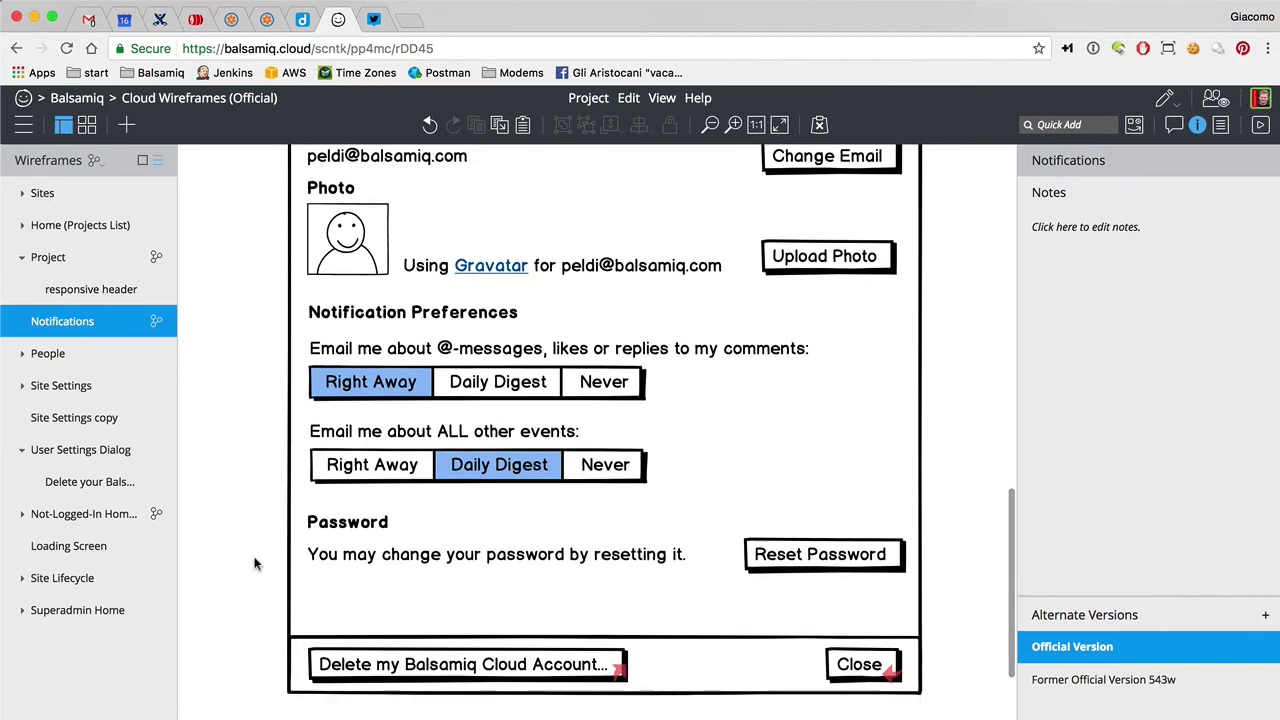
Shorten the User Settings window to 564 high and move the Delete and Close buttons up
left_click(620, 692)
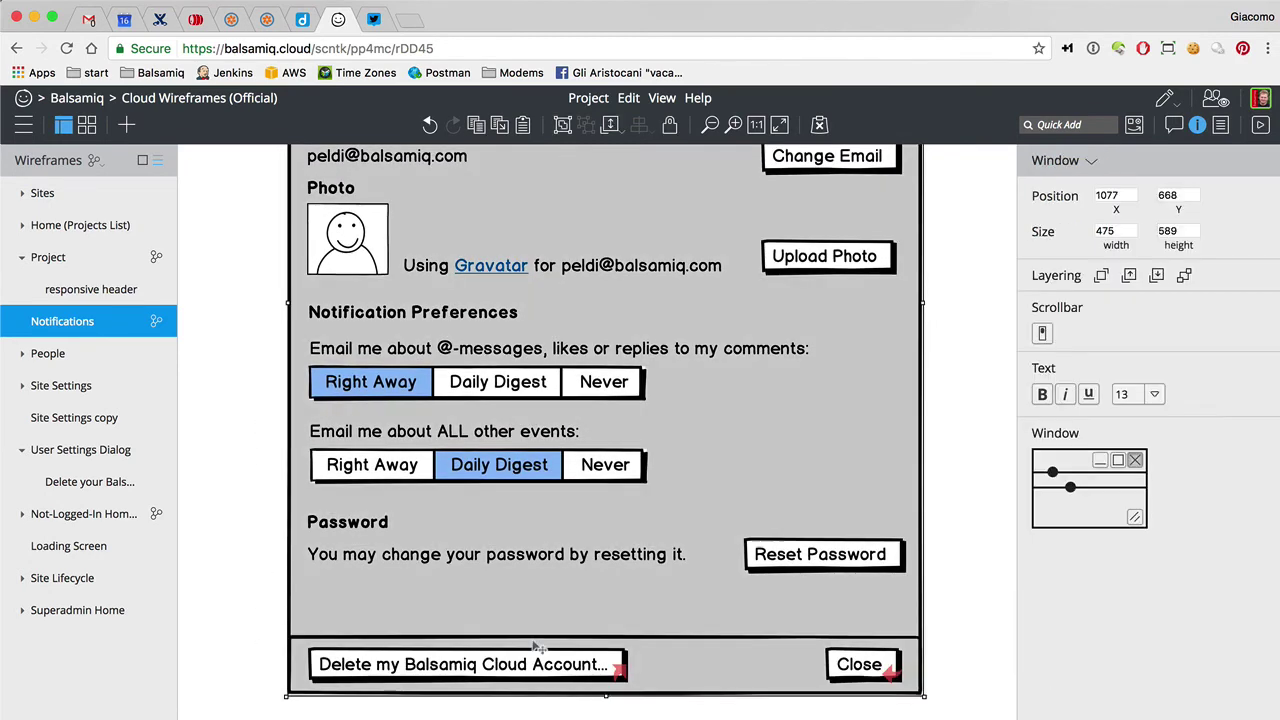
left_click_drag(619, 691, 605, 663)
left_click(585, 676)
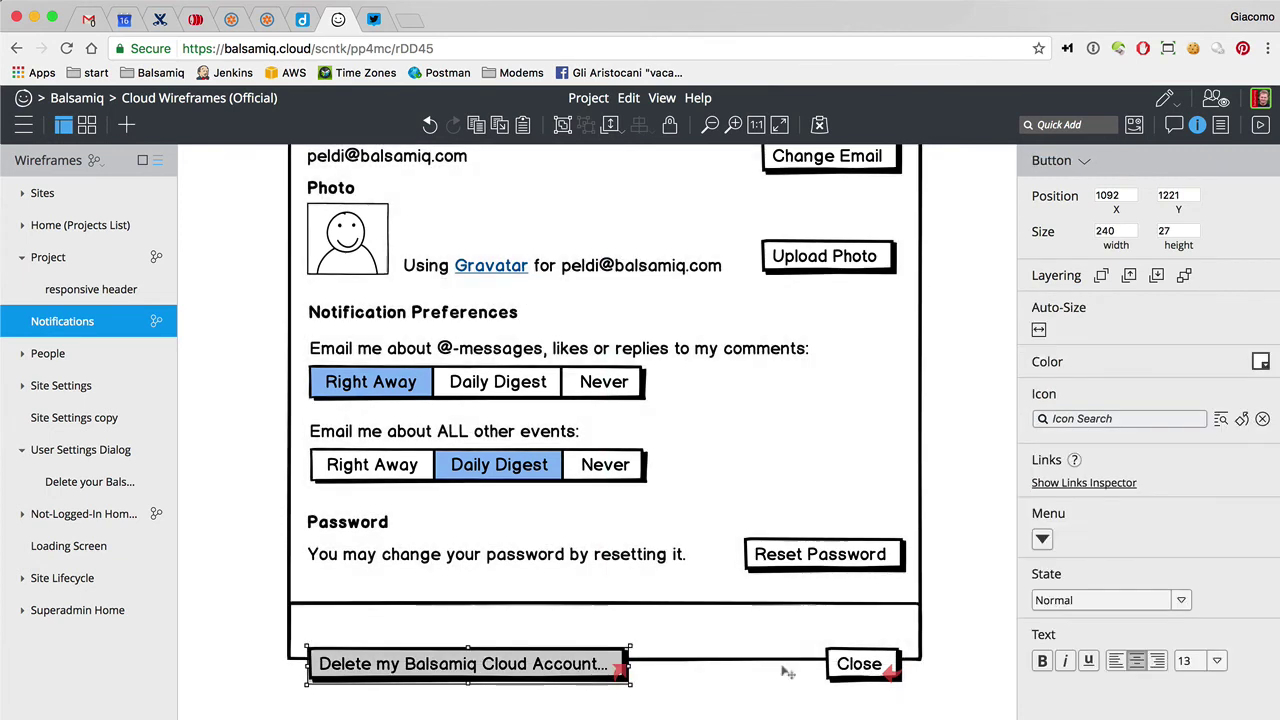
left_click(866, 672, "shift")
left_click_drag(866, 672, 866, 638)
left_click(870, 702)
Zoom out, then select and delete the old notification-settings mockup above the dialog
key("super+minus")
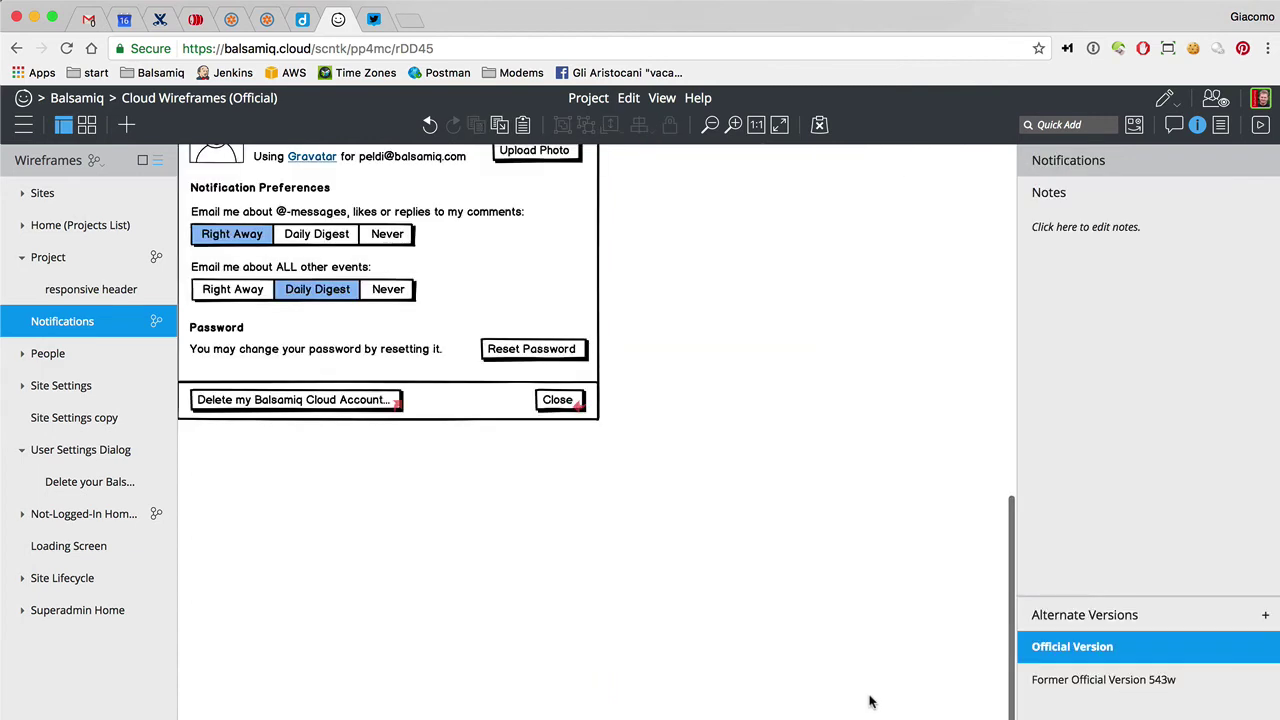
scroll(869, 702, "up", 3)
scroll(757, 466, "left", 5)
scroll(760, 478, "right", 3)
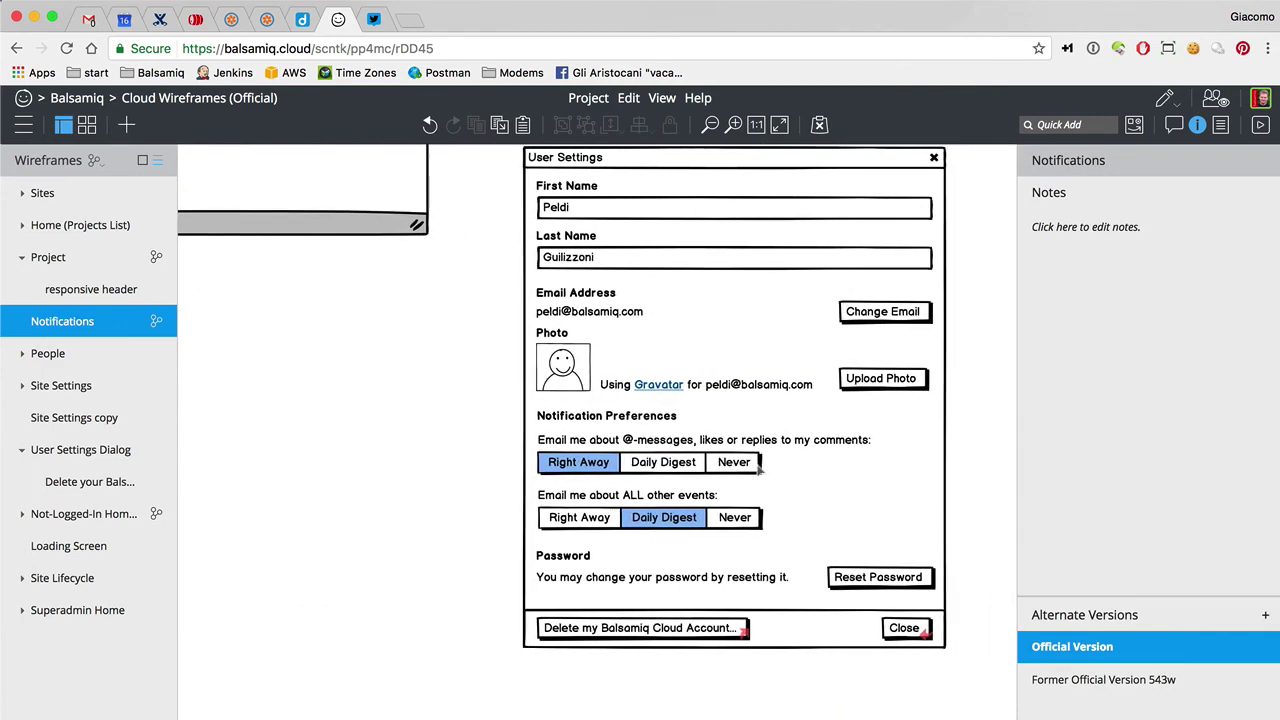
left_click(660, 465)
left_click(660, 517)
left_click(503, 491)
scroll(503, 491, "up", 5)
key("super+minus")
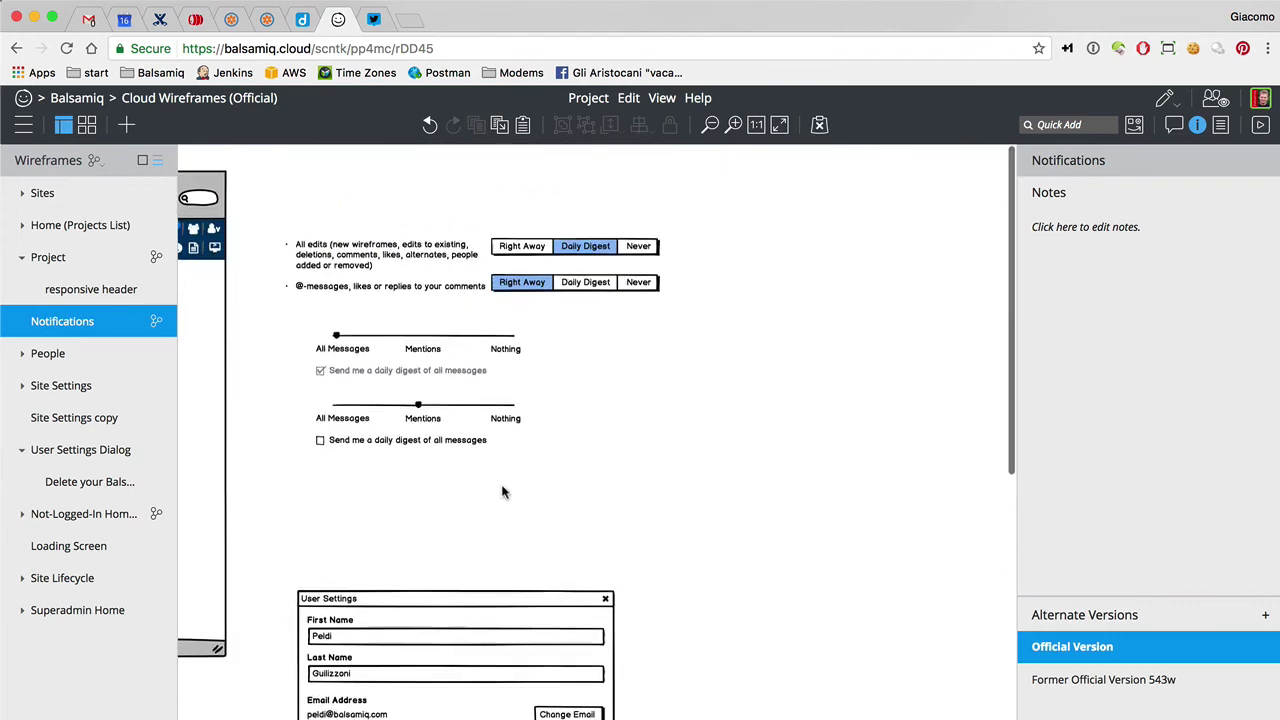
left_click_drag(268, 192, 808, 594)
key("Delete")
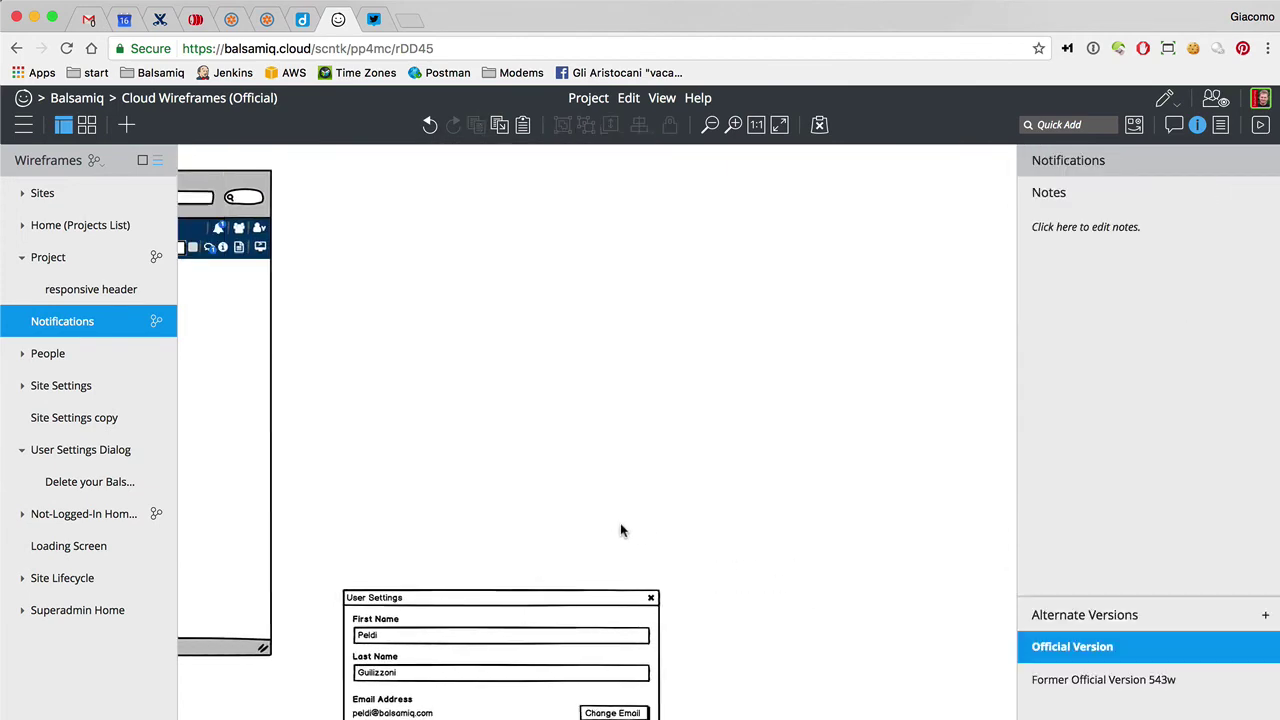
scroll(620, 530, "down", 5)
Group all the User Settings dialog controls into one group
left_click_drag(314, 337, 830, 718)
key("super+g")
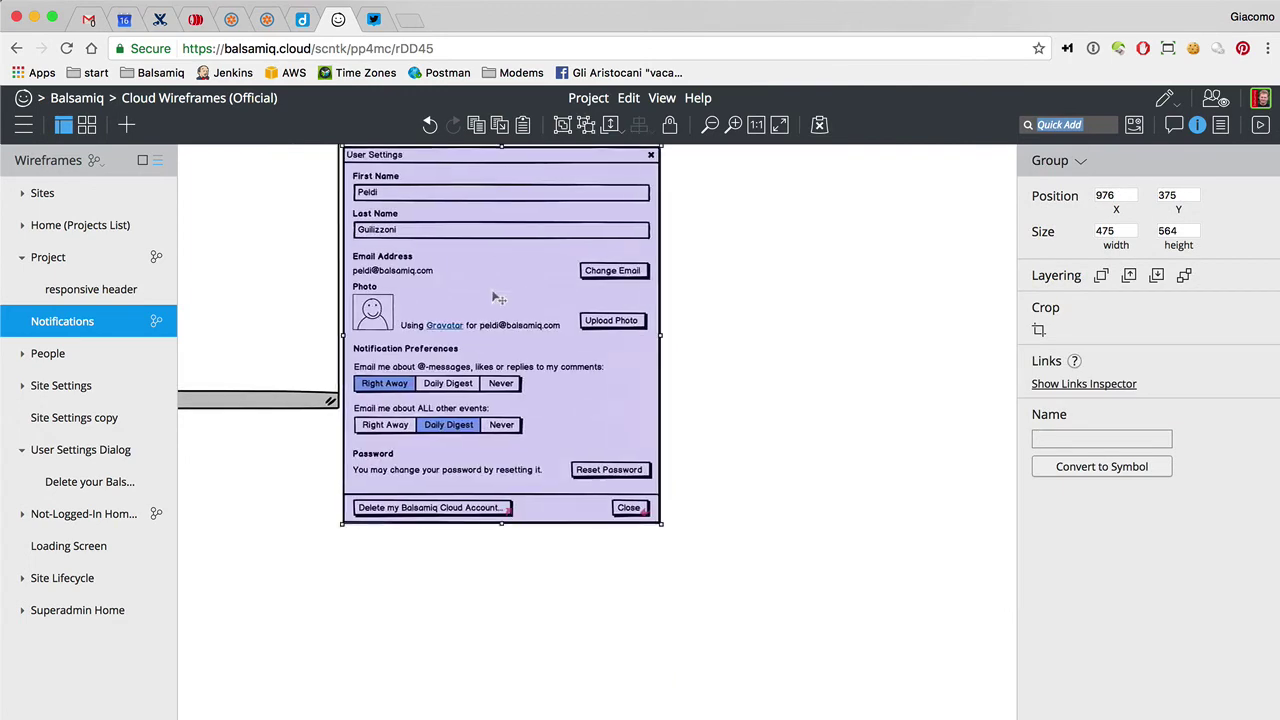
scroll(497, 298, "up", 5)
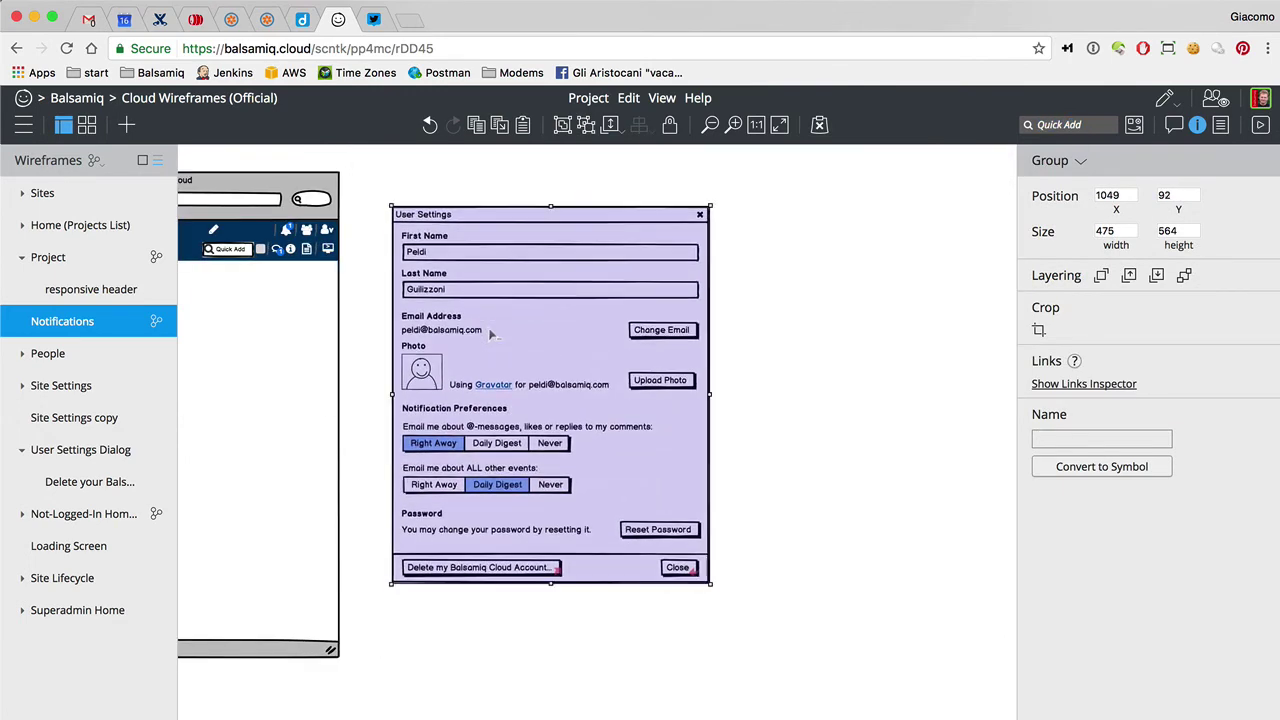
scroll(490, 335, "up", 3)
scroll(470, 325, "right", 5)
scroll(470, 325, "up", 2)
scroll(474, 331, "left", 5)
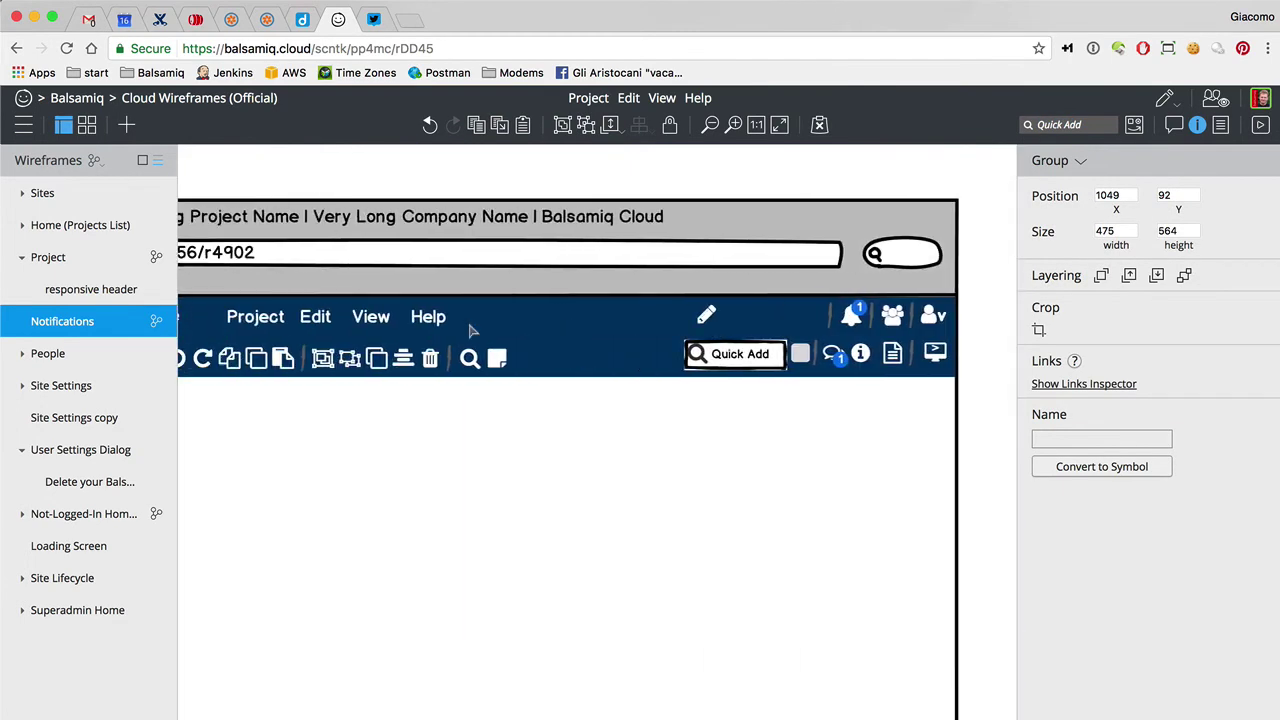
scroll(474, 331, "right", 5)
Insert a 222 x 187 Popover under the header's notification bell and show the comments
key("slash")
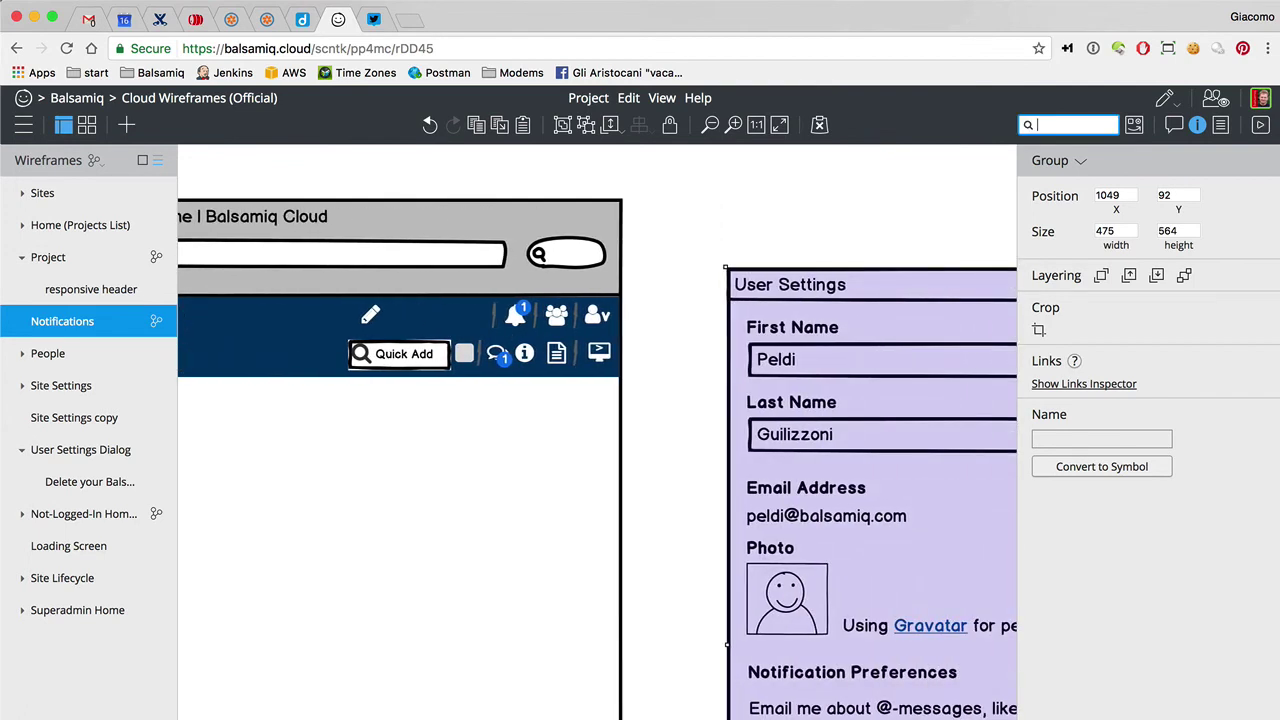
type("pop")
key("Return")
left_click_drag(317, 251, 467, 405)
key("Left")
key("Left")
key("Left")
key("Left")
key("Left")
key("Up")
key("Up")
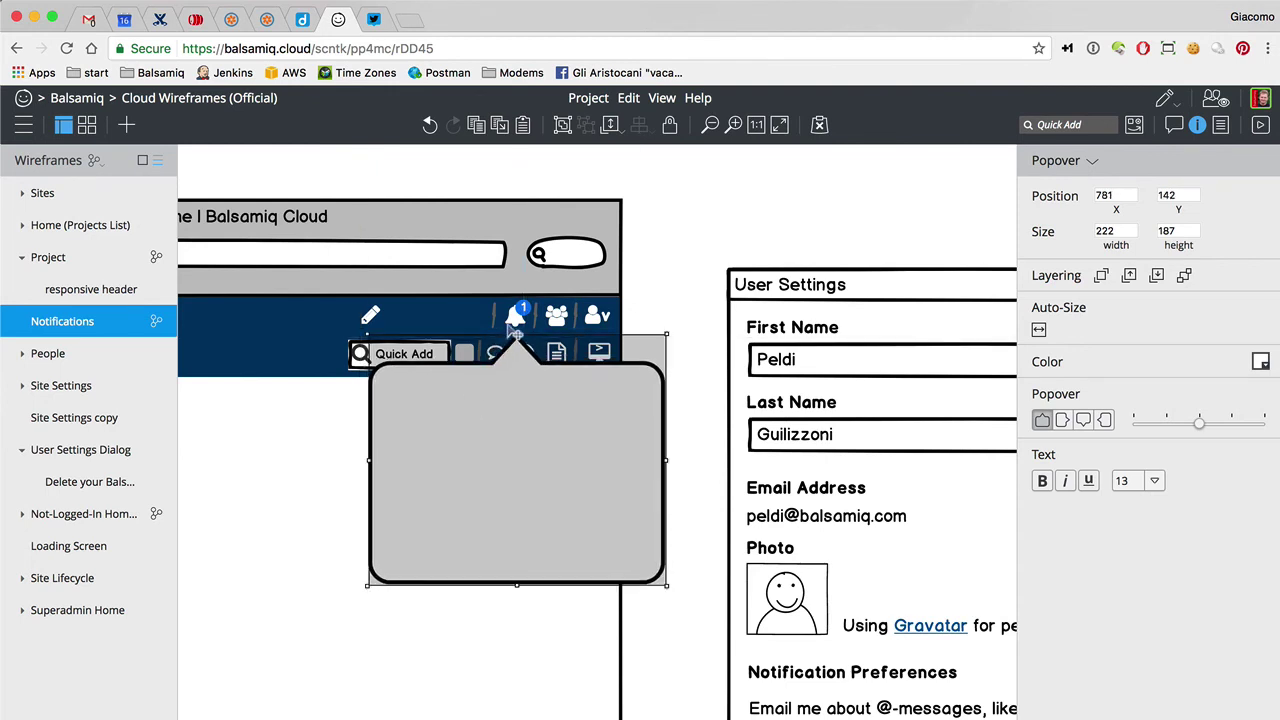
left_click(522, 316)
left_click(533, 393)
left_click(989, 196)
left_click(1174, 124)
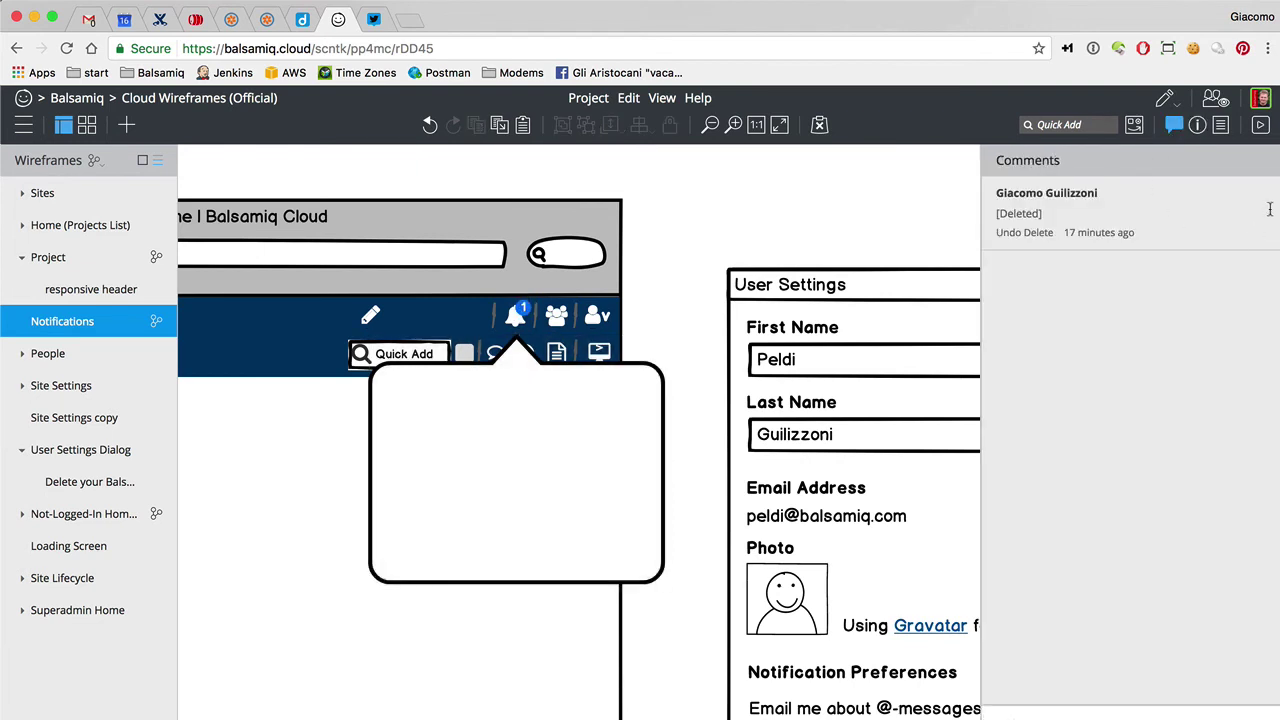
Restore the deleted comment, then place a 'Mark as read' text line in the popover's top corner
left_click(1010, 233)
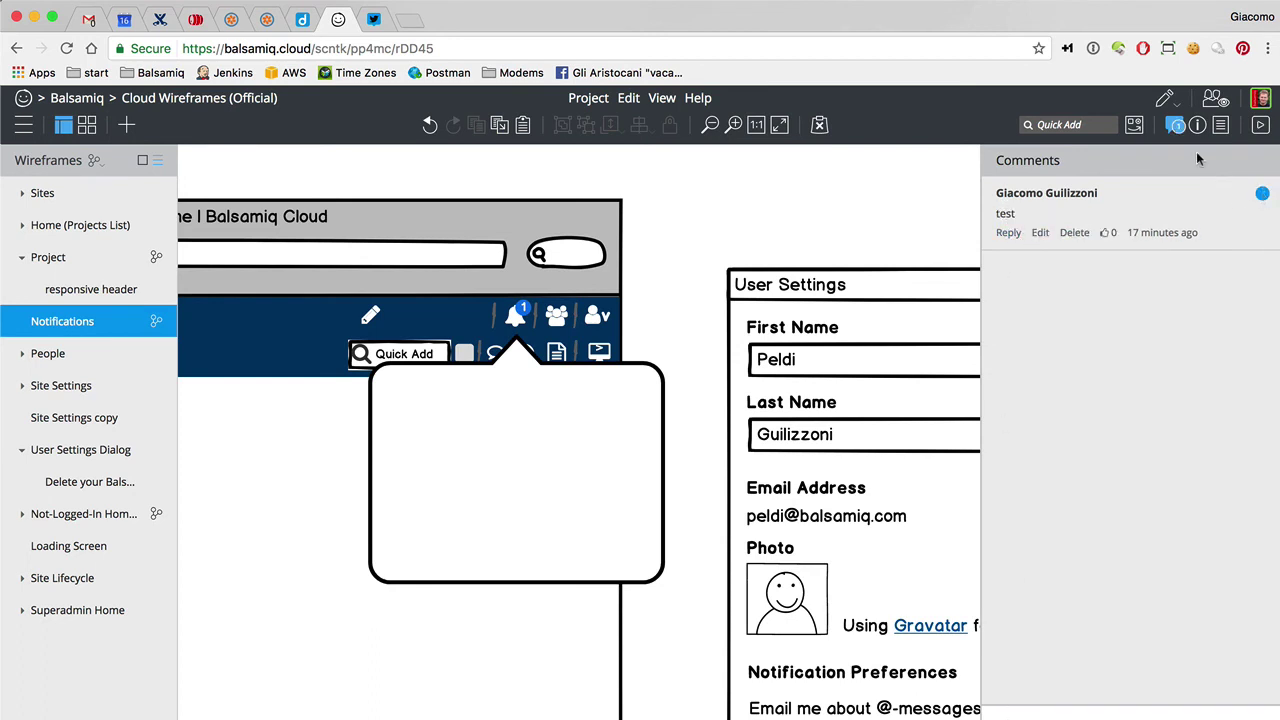
left_click(1176, 126)
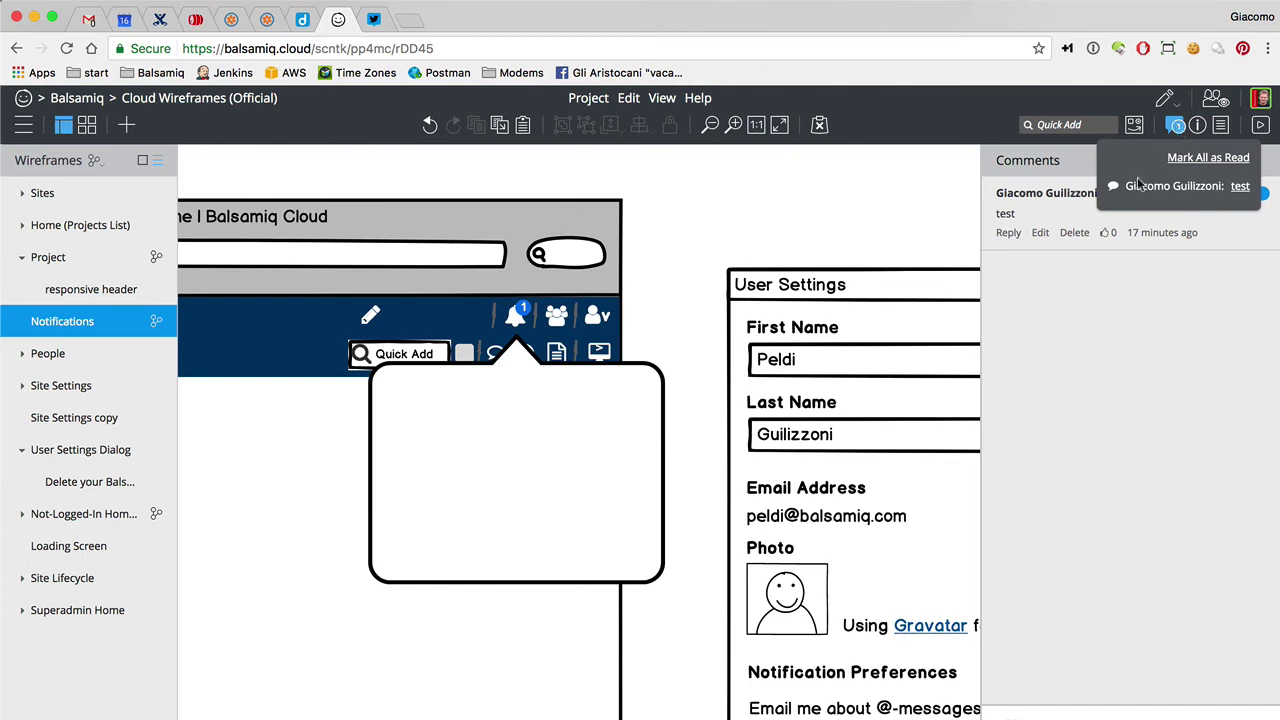
left_click(695, 196)
key("slash")
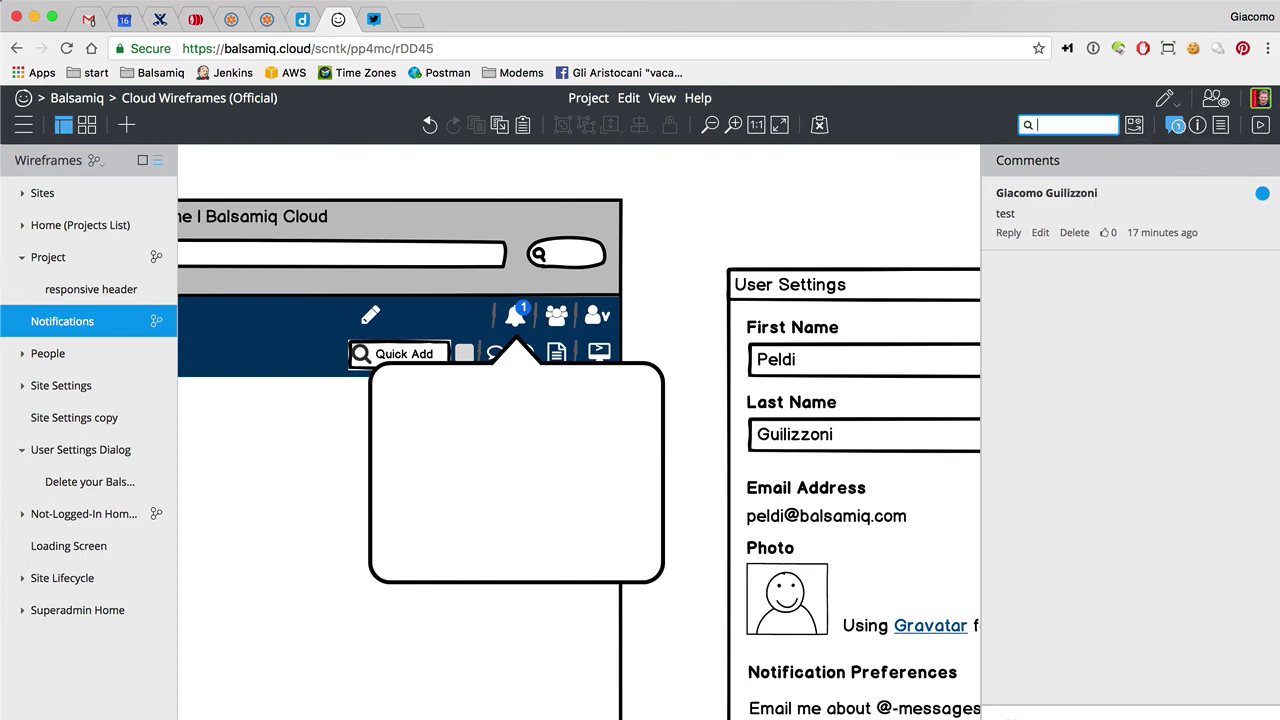
type("li")
key("Return")
key("Return")
type("Mark as read")
key("Return")
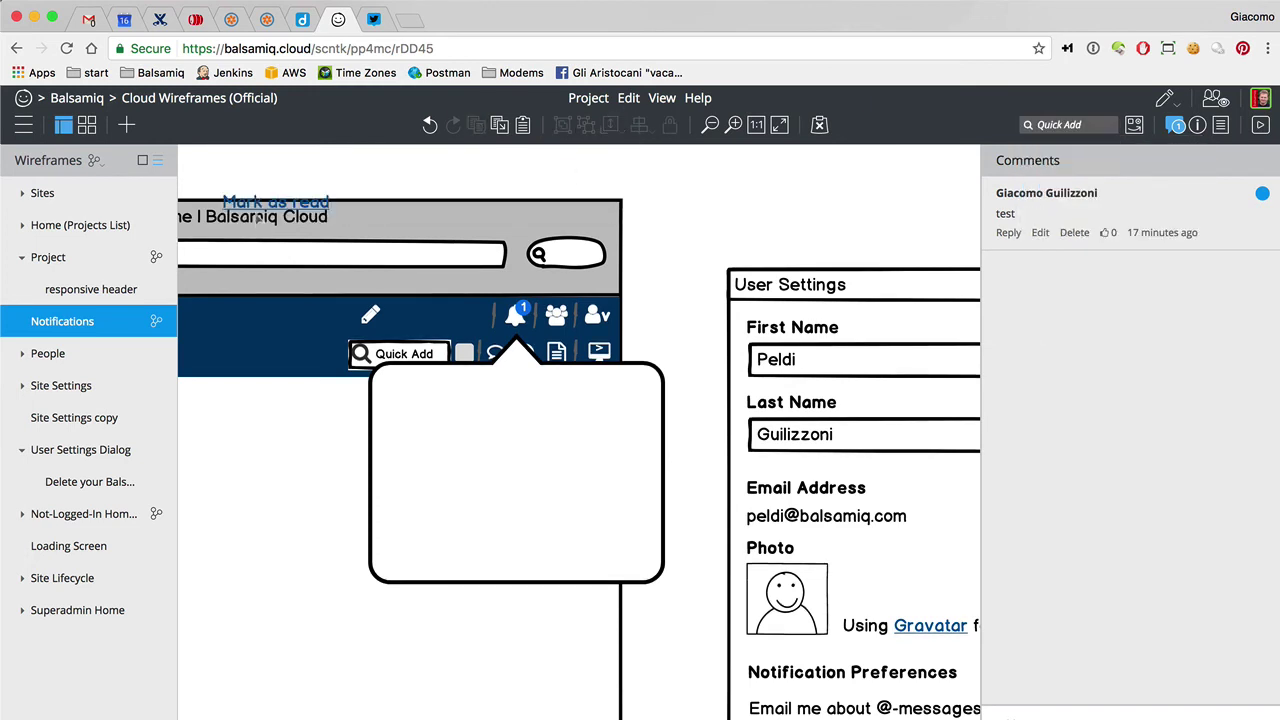
left_click_drag(268, 207, 596, 385)
left_click(653, 286)
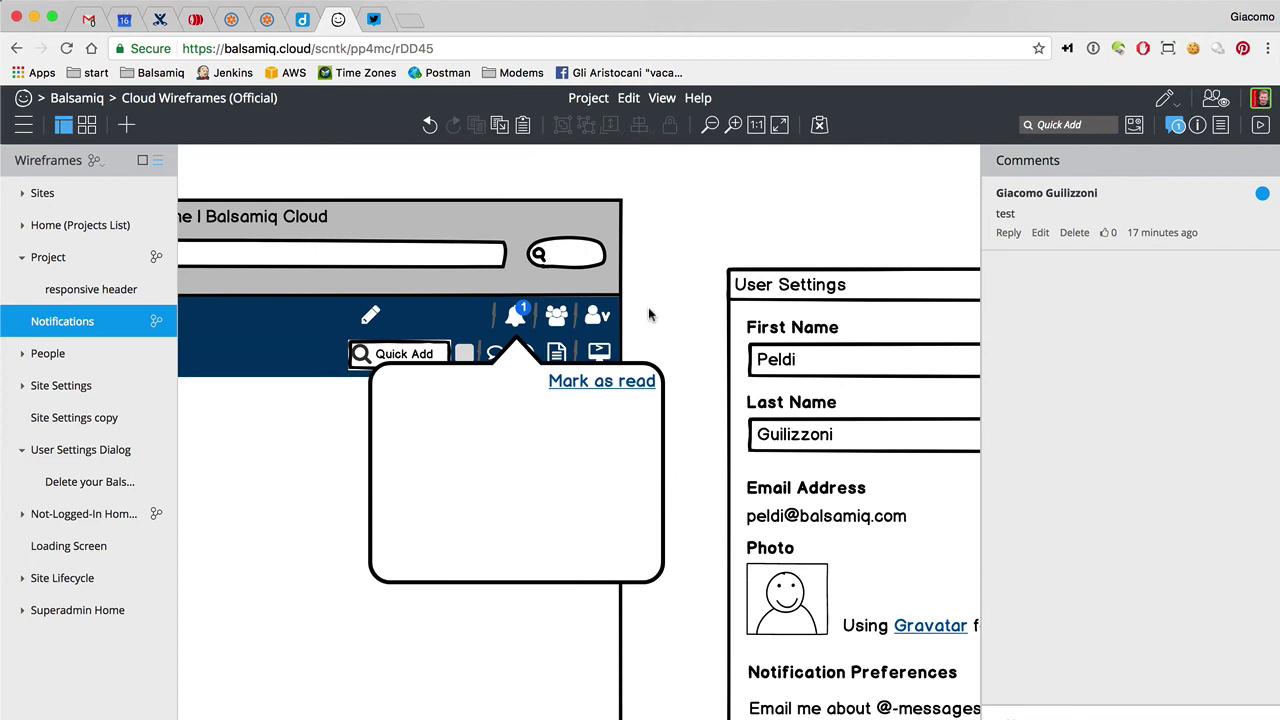
Add a placeholder Icon control to the wireframe
left_click(612, 381)
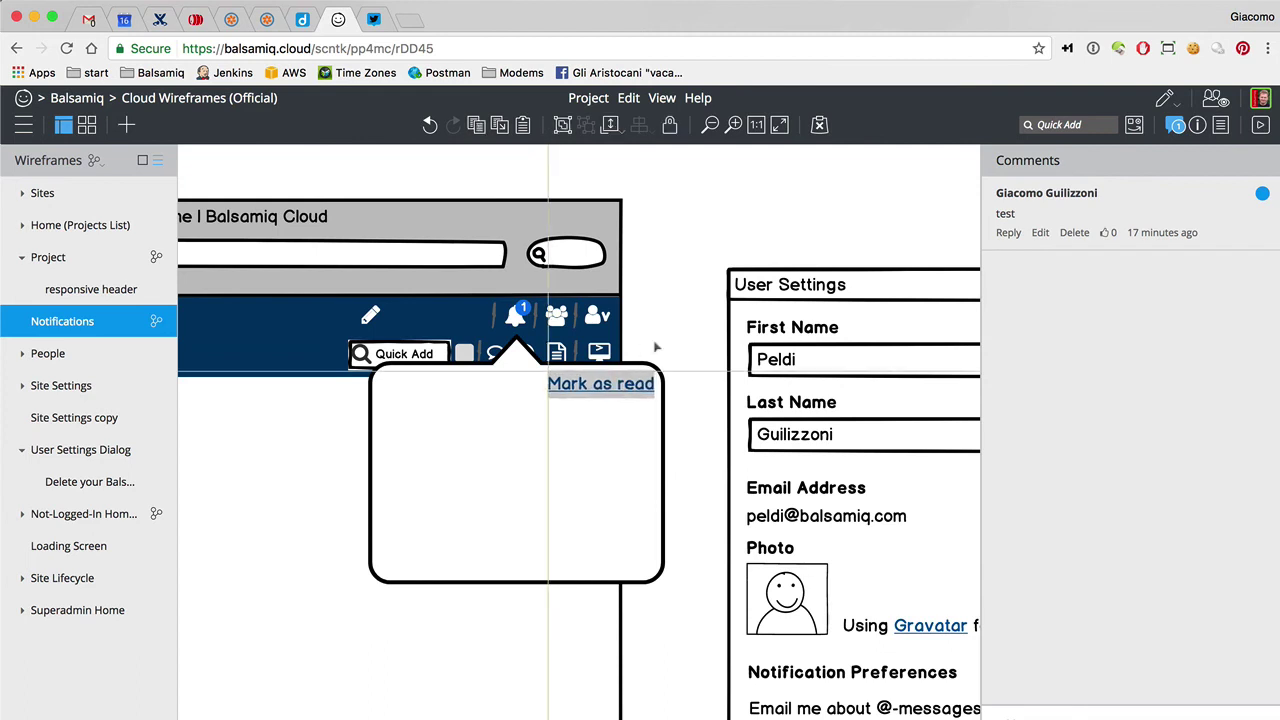
key("slash")
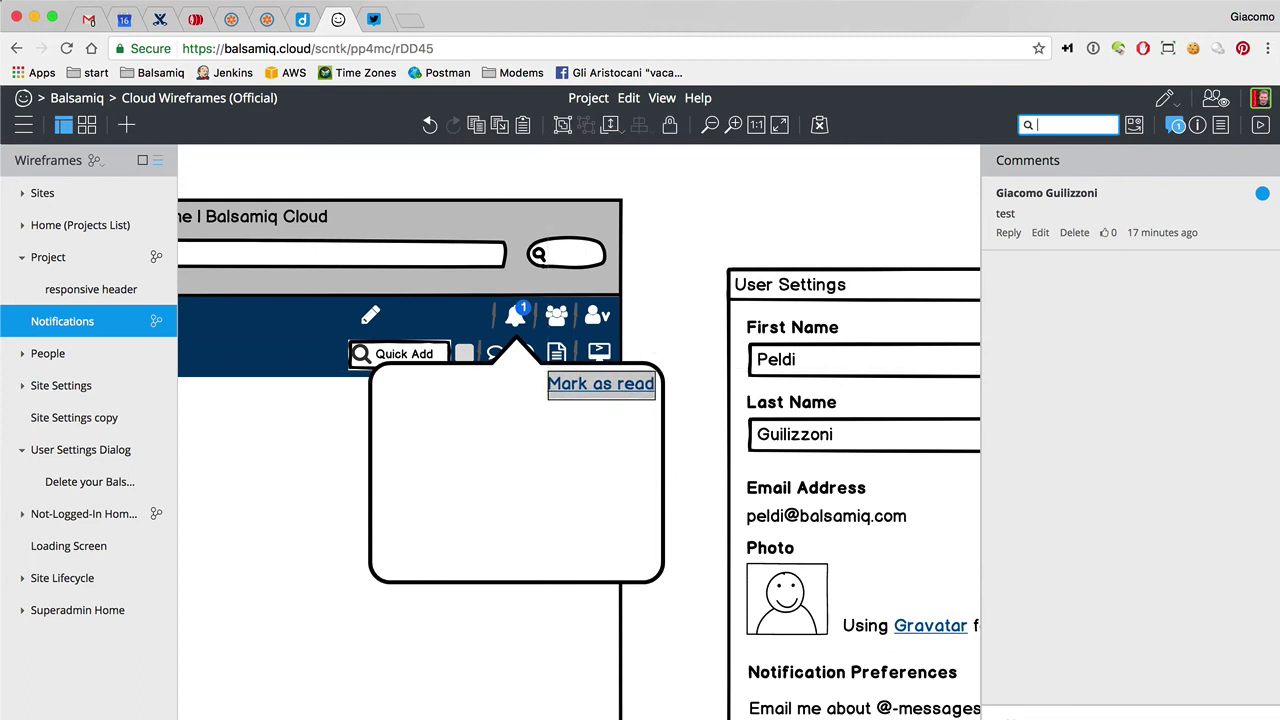
type("icon")
key("Return")
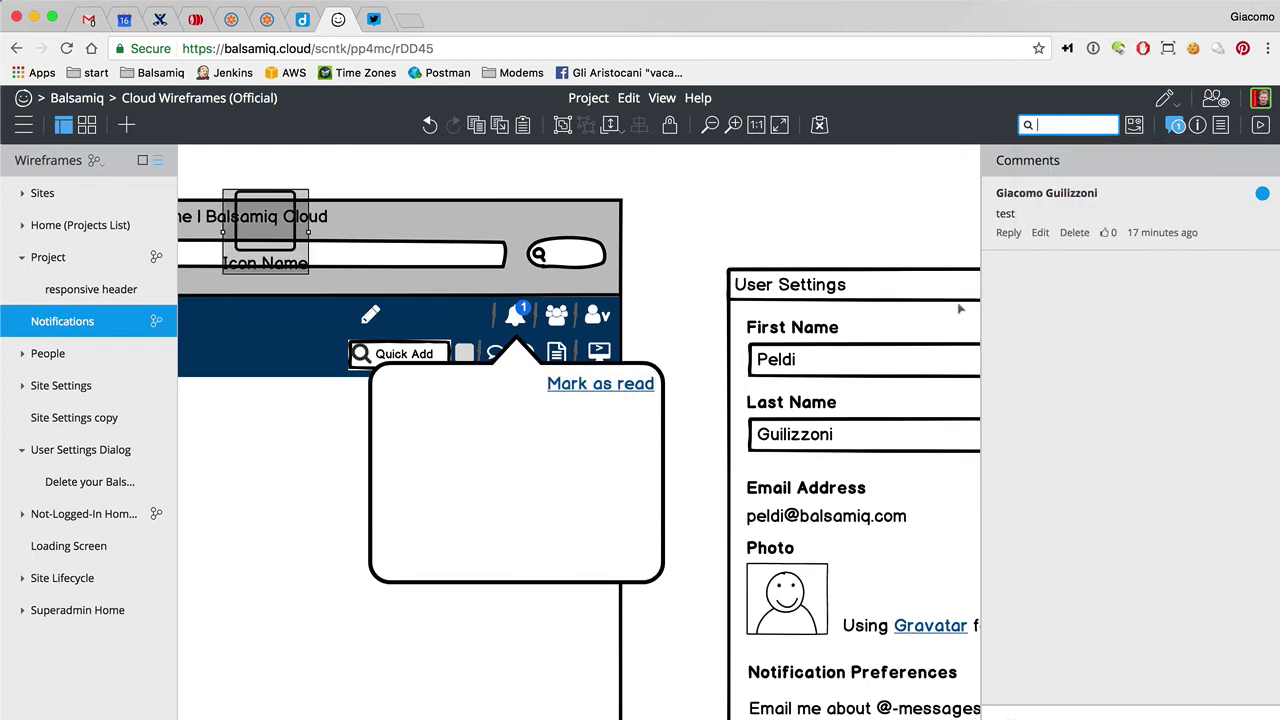
Make the new icon a pencil at XS size with its label on the right
left_click(1197, 124)
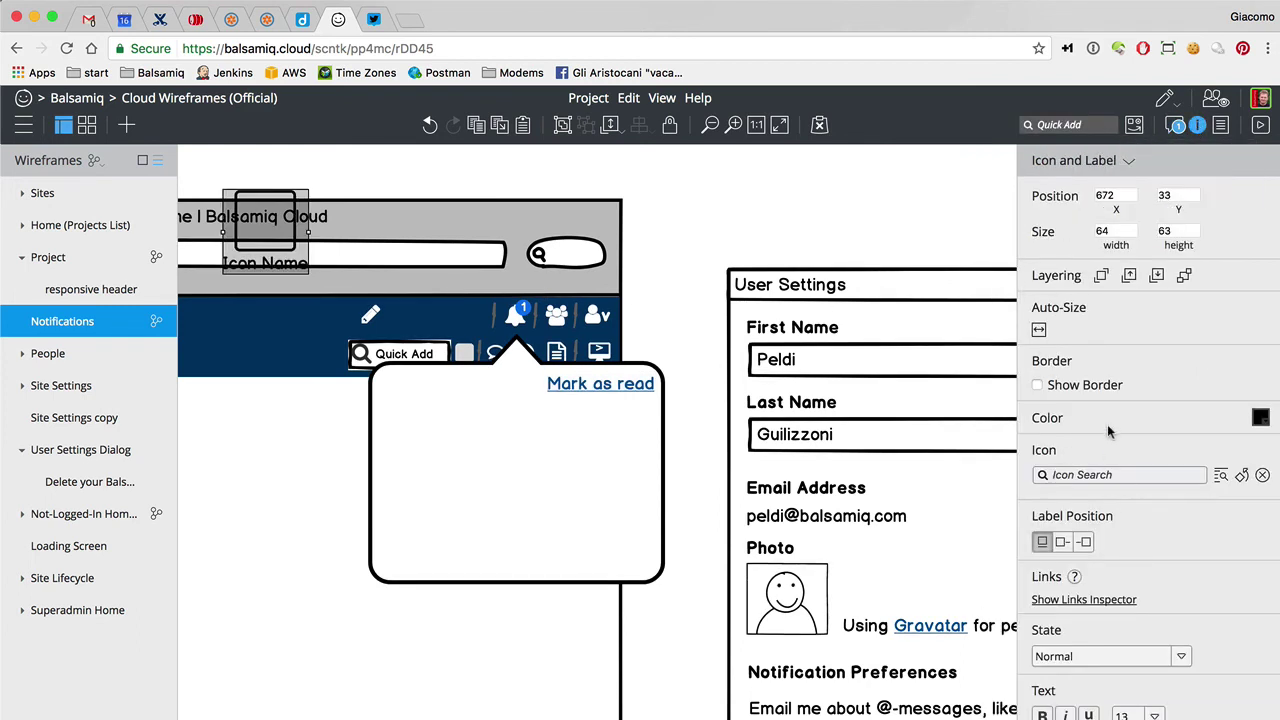
left_click(1104, 474)
type("edi")
key("BackSpace")
key("BackSpace")
key("BackSpace")
type("pen")
left_click(1126, 542)
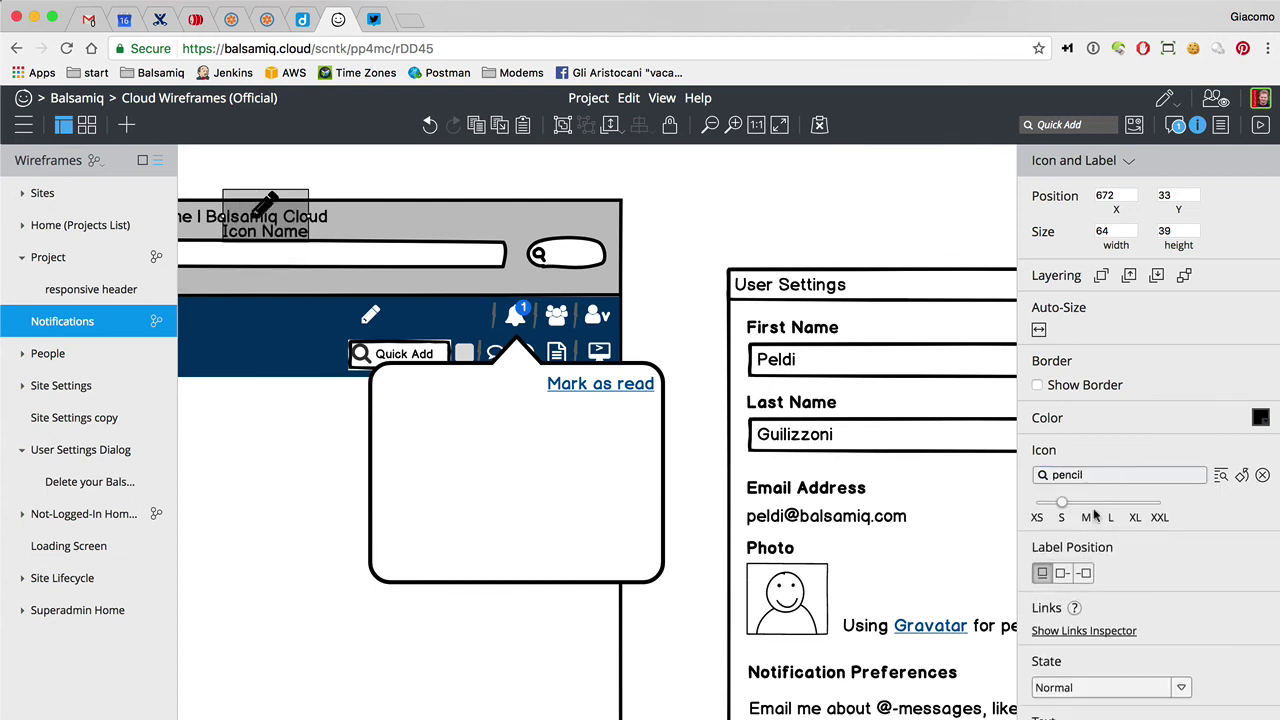
left_click_drag(1064, 506, 1030, 510)
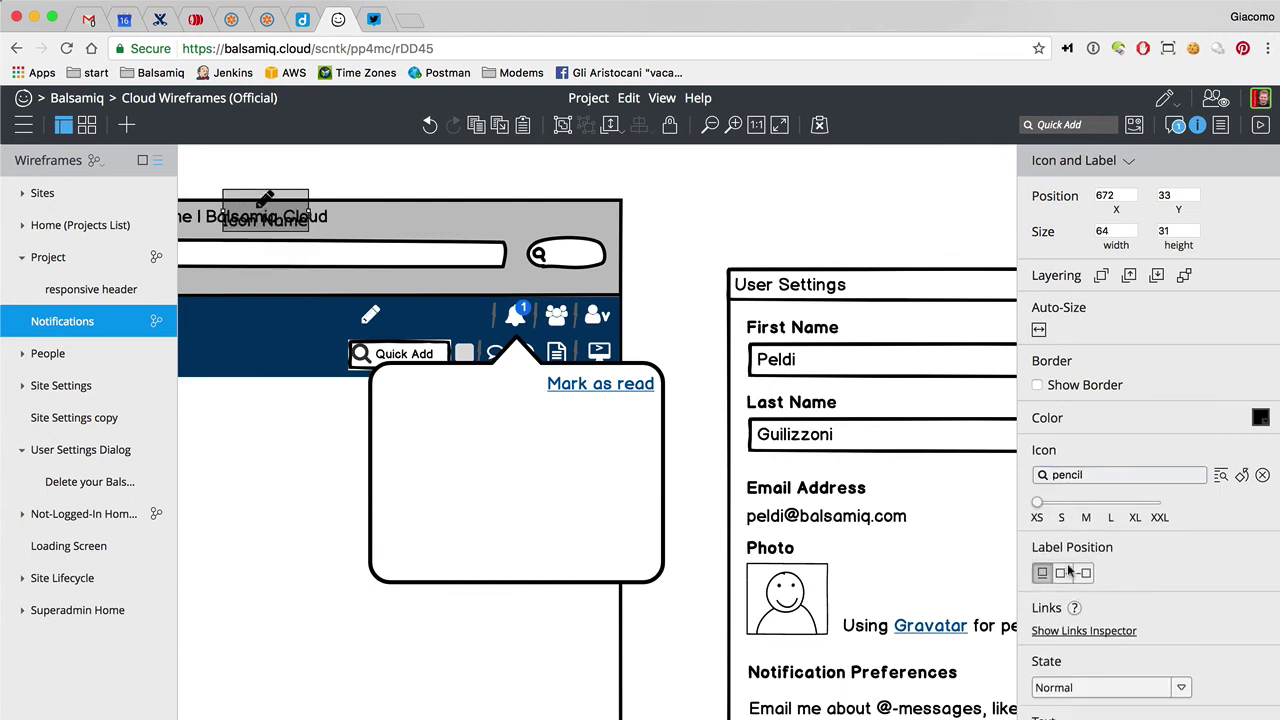
left_click(1064, 573)
Move the pencil row into the popover and label it '<user's name> edited [Home Page]'
mouse_move(273, 205)
left_mouse_down()
mouse_move(437, 388)
mouse_move(437, 427)
left_mouse_up()
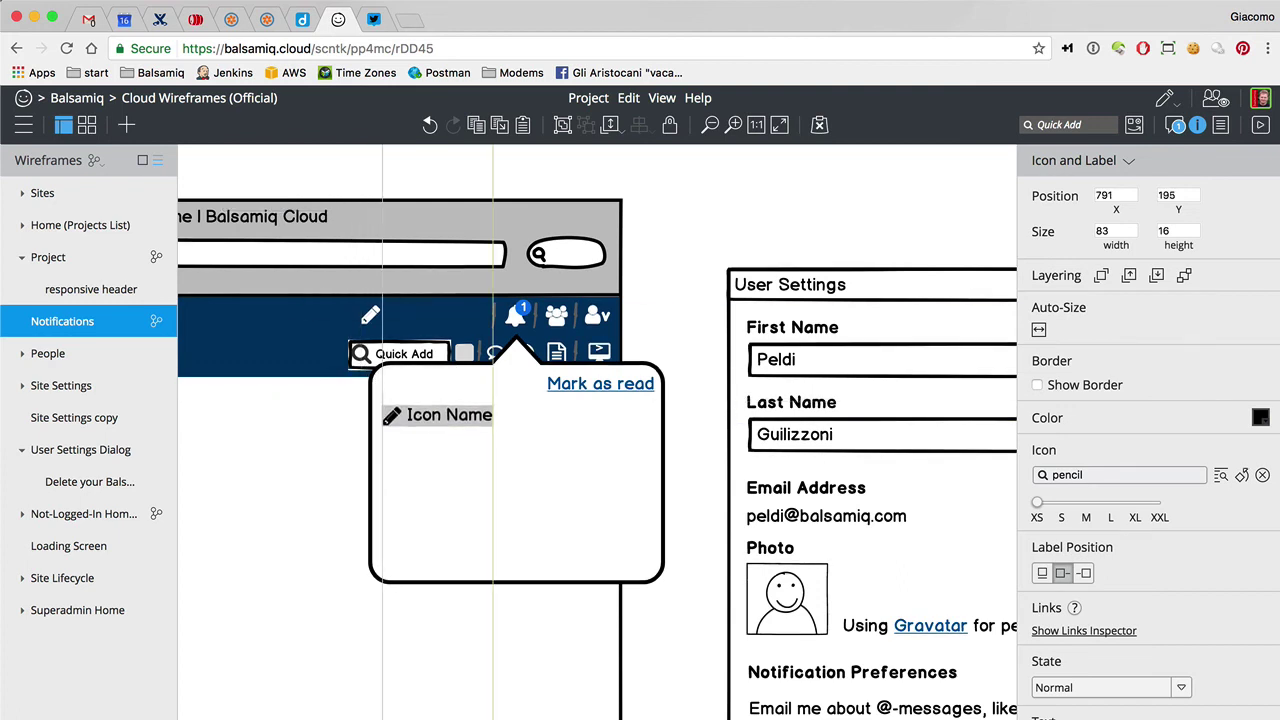
key("Return")
type("Giacomo Gui")
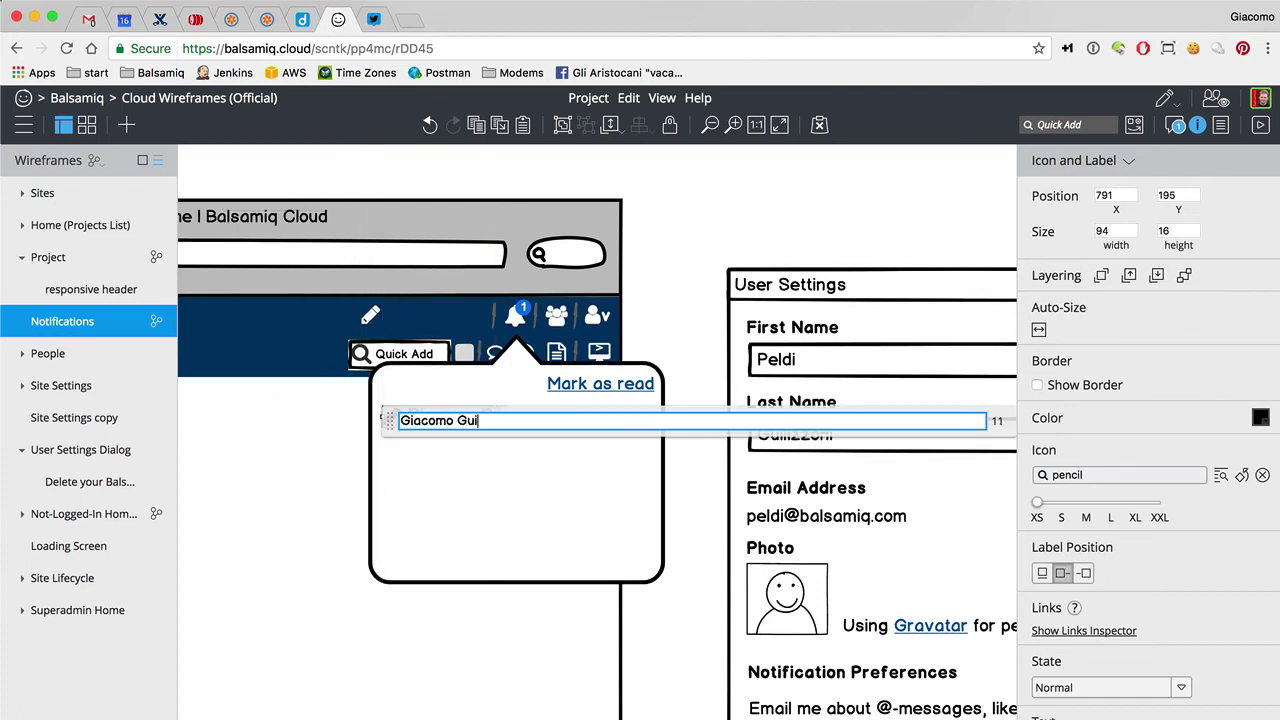
type("lizzoni edited [")
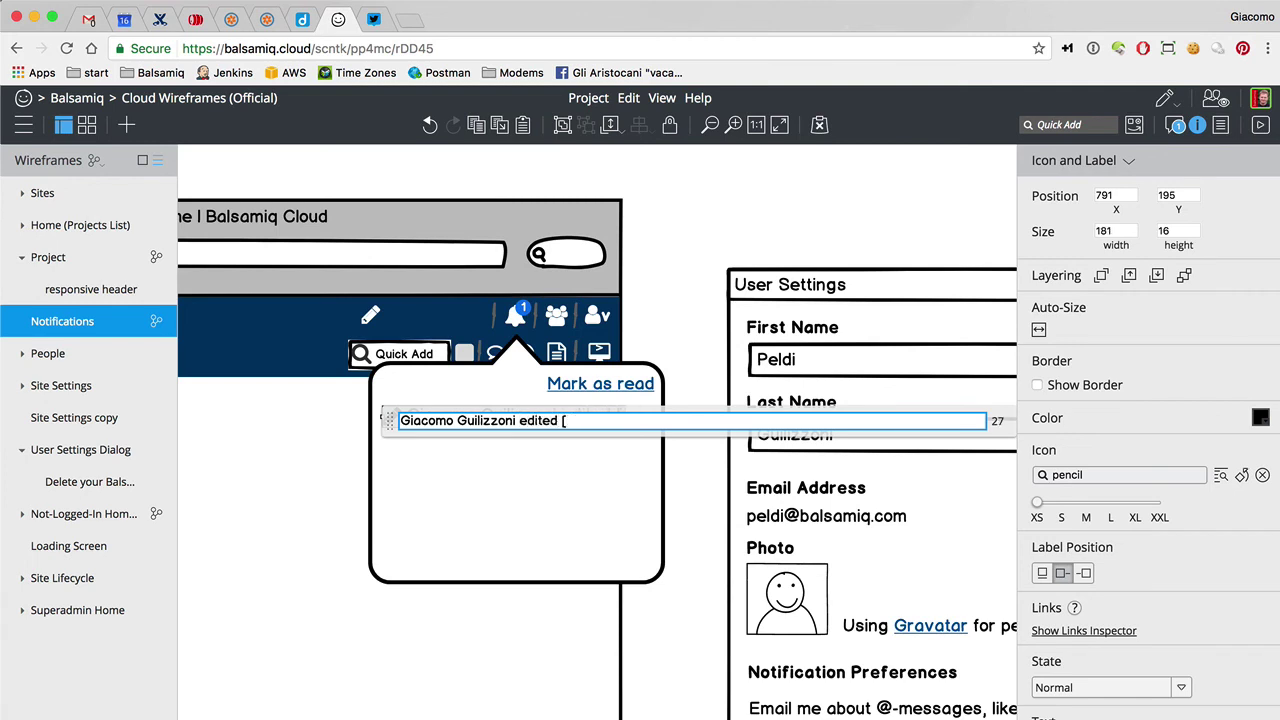
type("Home Page]")
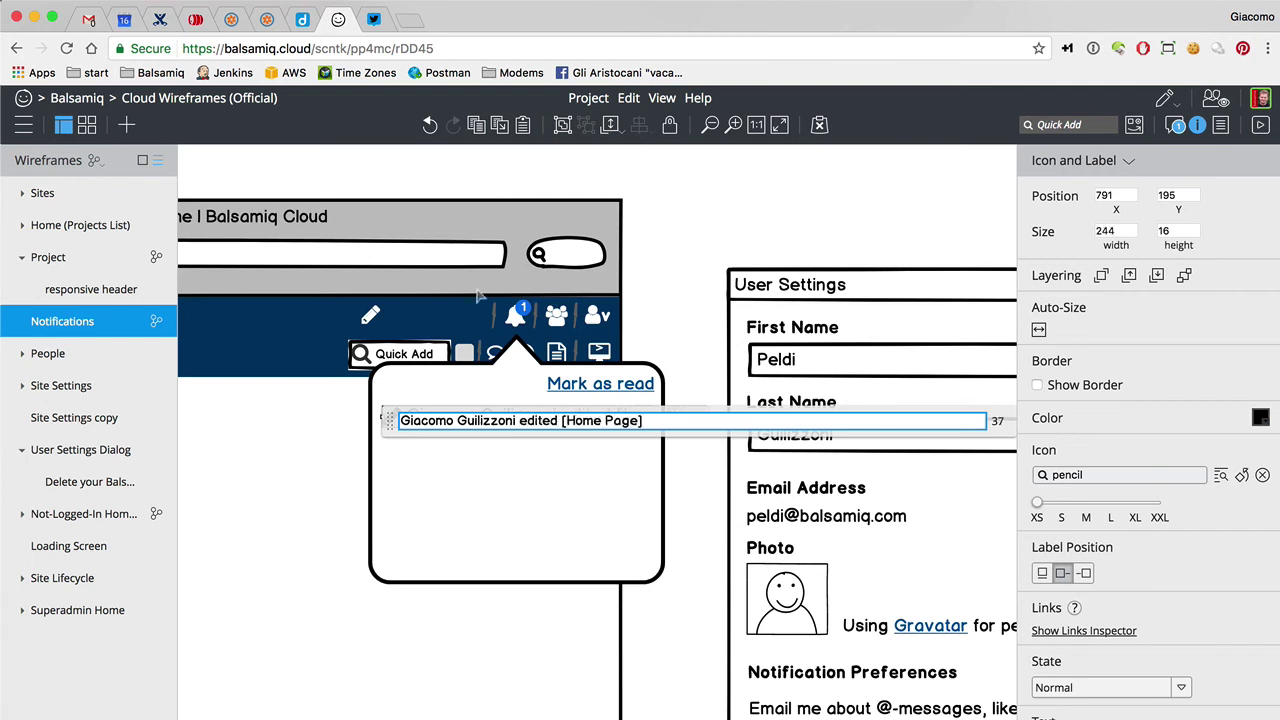
left_click(664, 297)
left_click(576, 420)
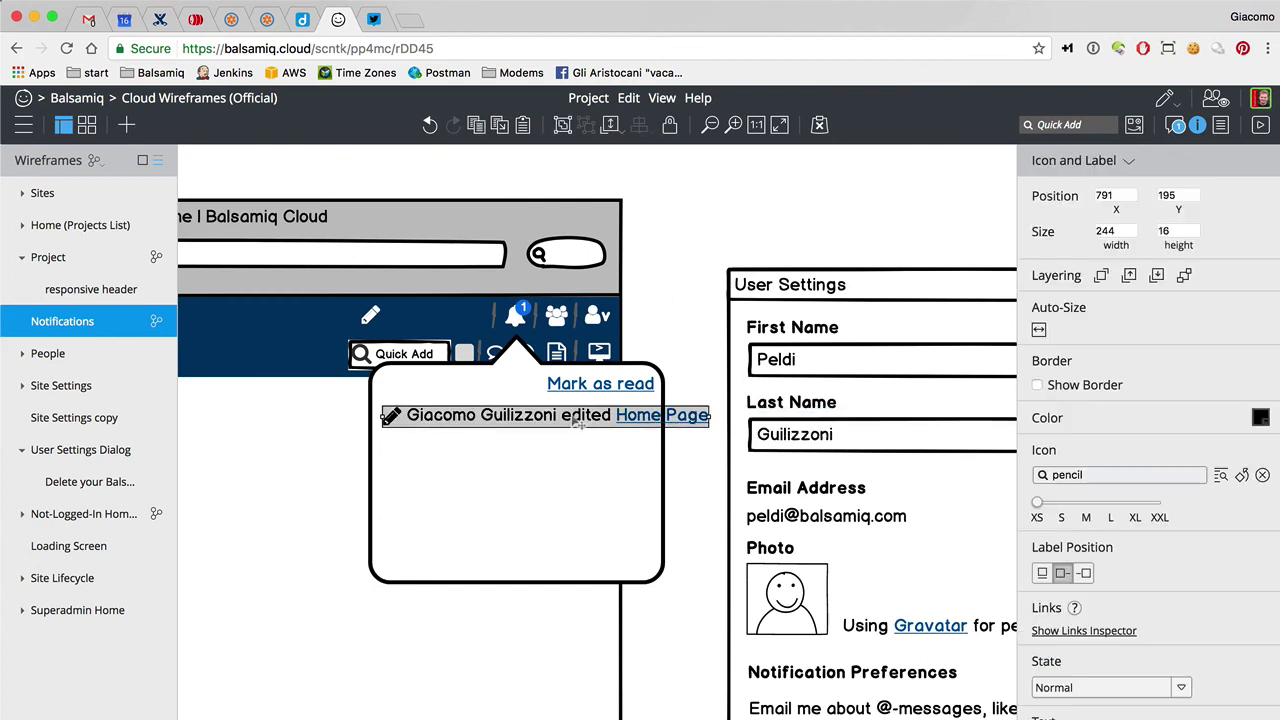
left_click_drag(410, 421, 318, 460)
Shift the popover left to 262 wide, point its arrow at the bell, and duplicate the row
left_click(409, 474)
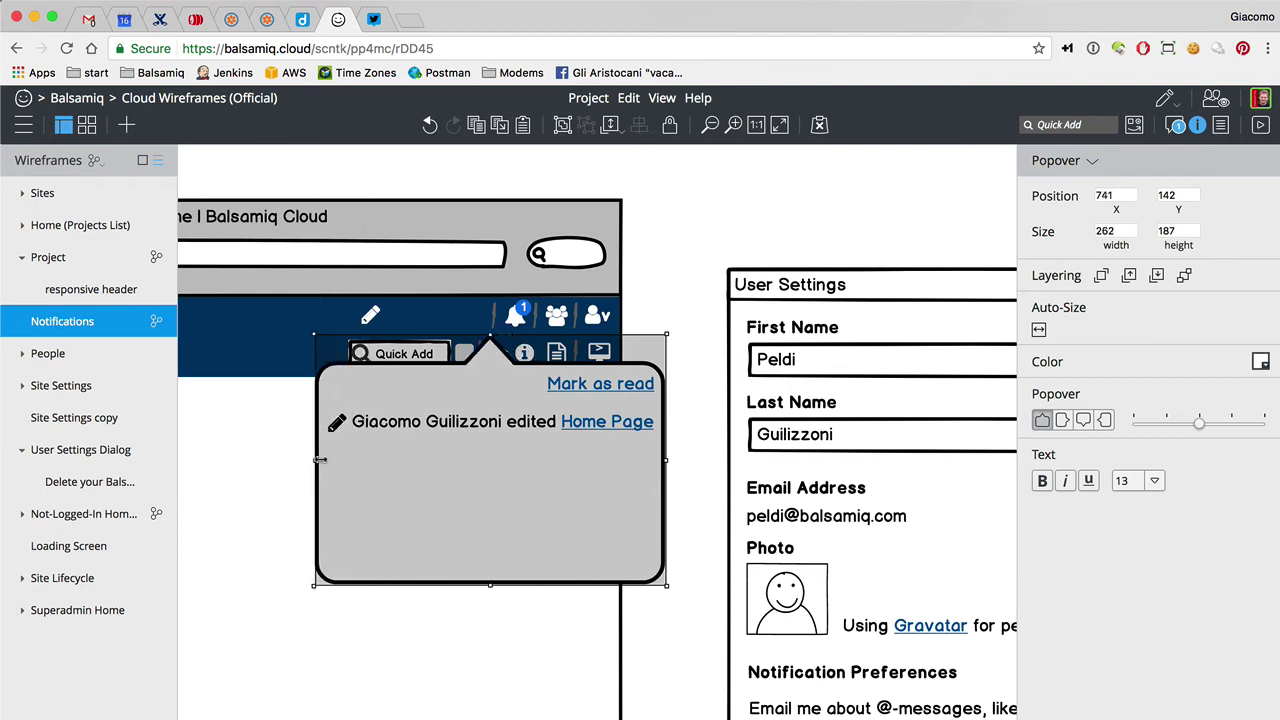
left_click(556, 428, "shift")
left_click(580, 392, "shift")
left_click_drag(566, 477, 517, 466)
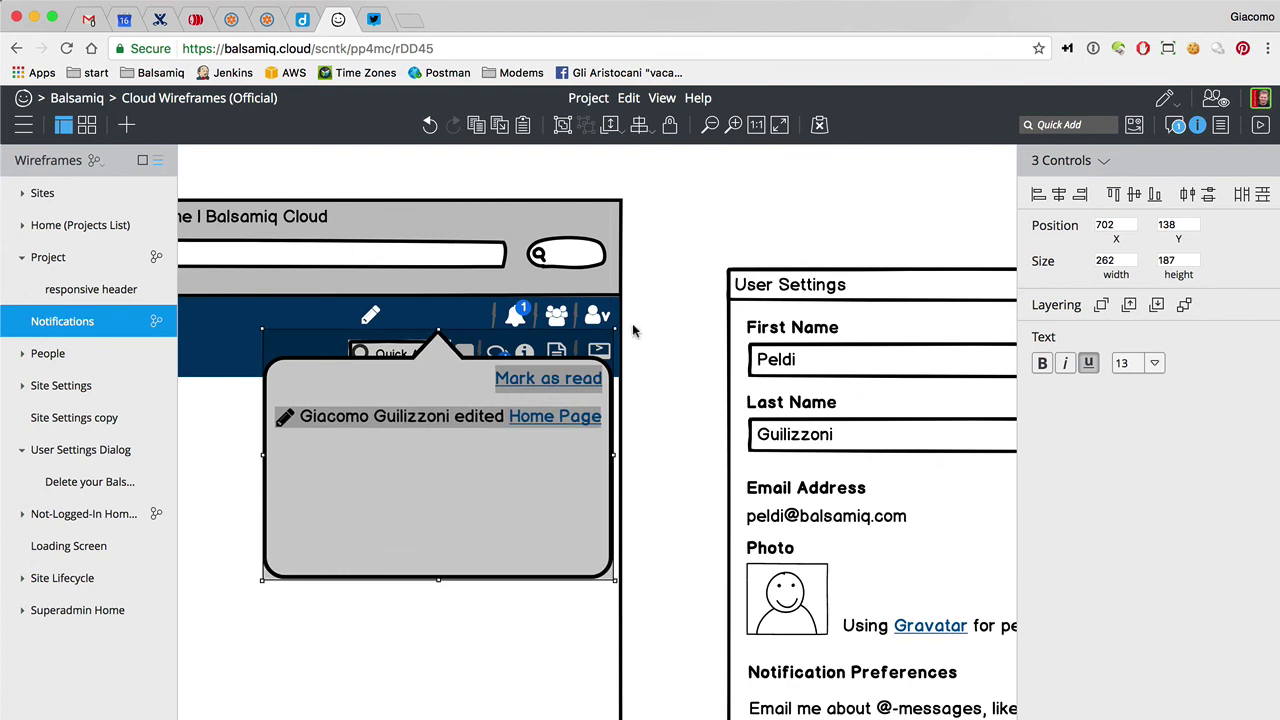
left_click(605, 362)
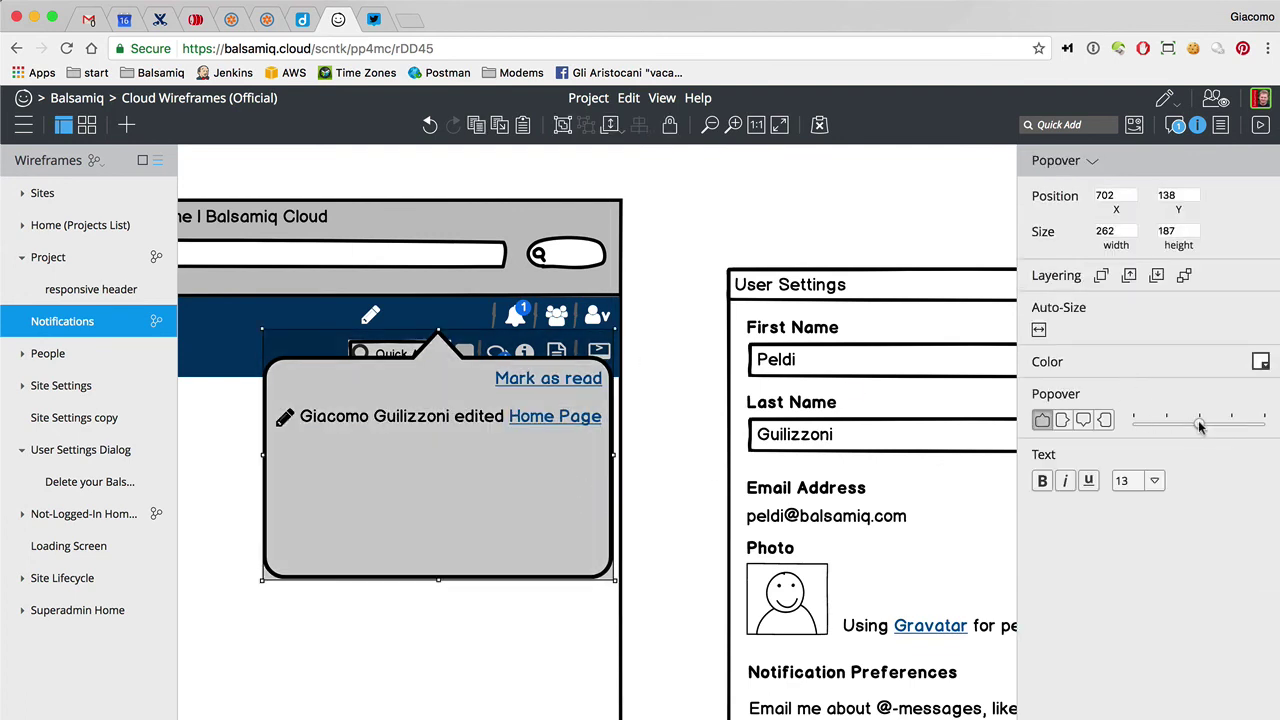
left_click_drag(1199, 423, 1228, 425)
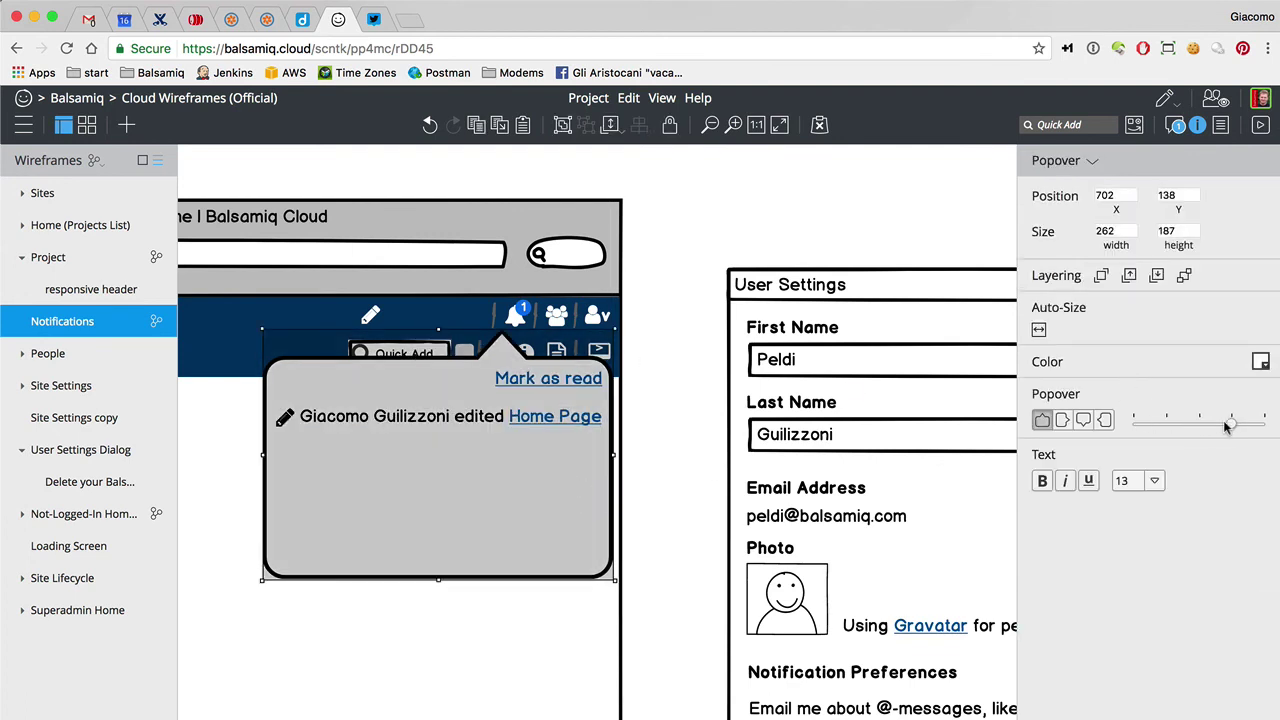
left_click(633, 401)
left_click_drag(550, 391, 550, 395)
left_click_drag(452, 418, 443, 463)
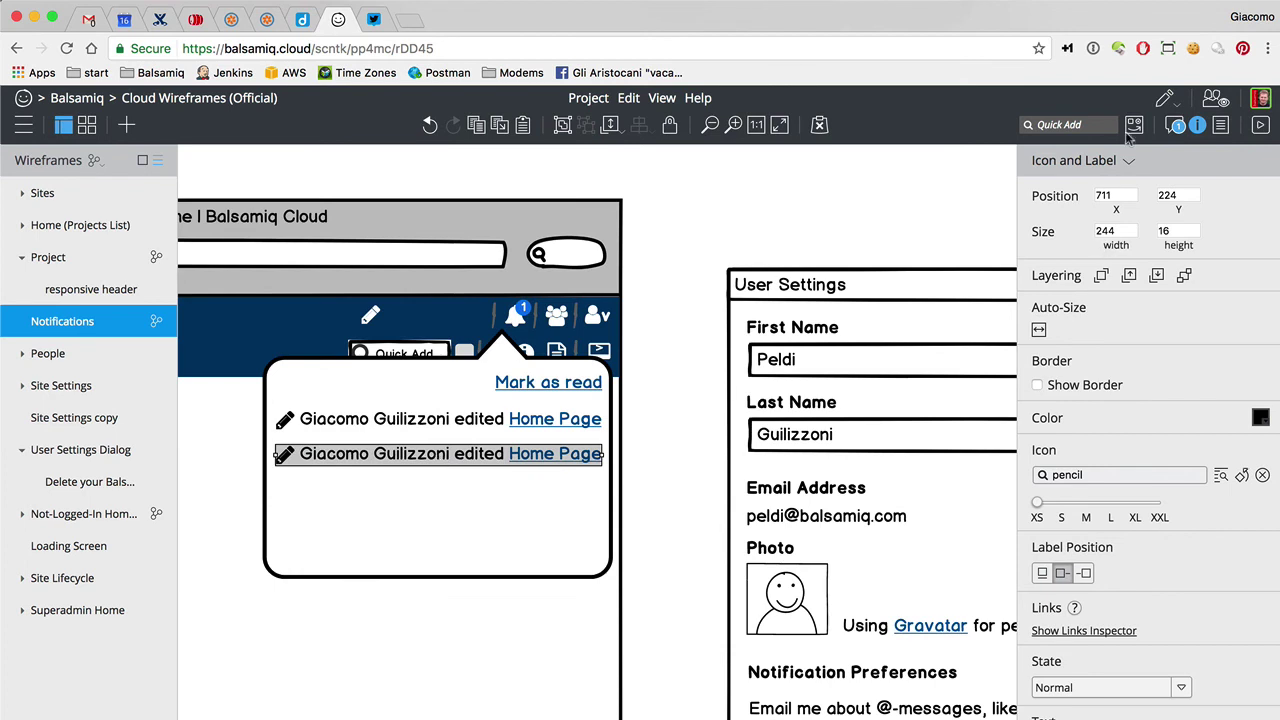
Change the second row's icon to a comment speech bubble
left_click(1069, 481)
type("comm")
left_click(1050, 508)
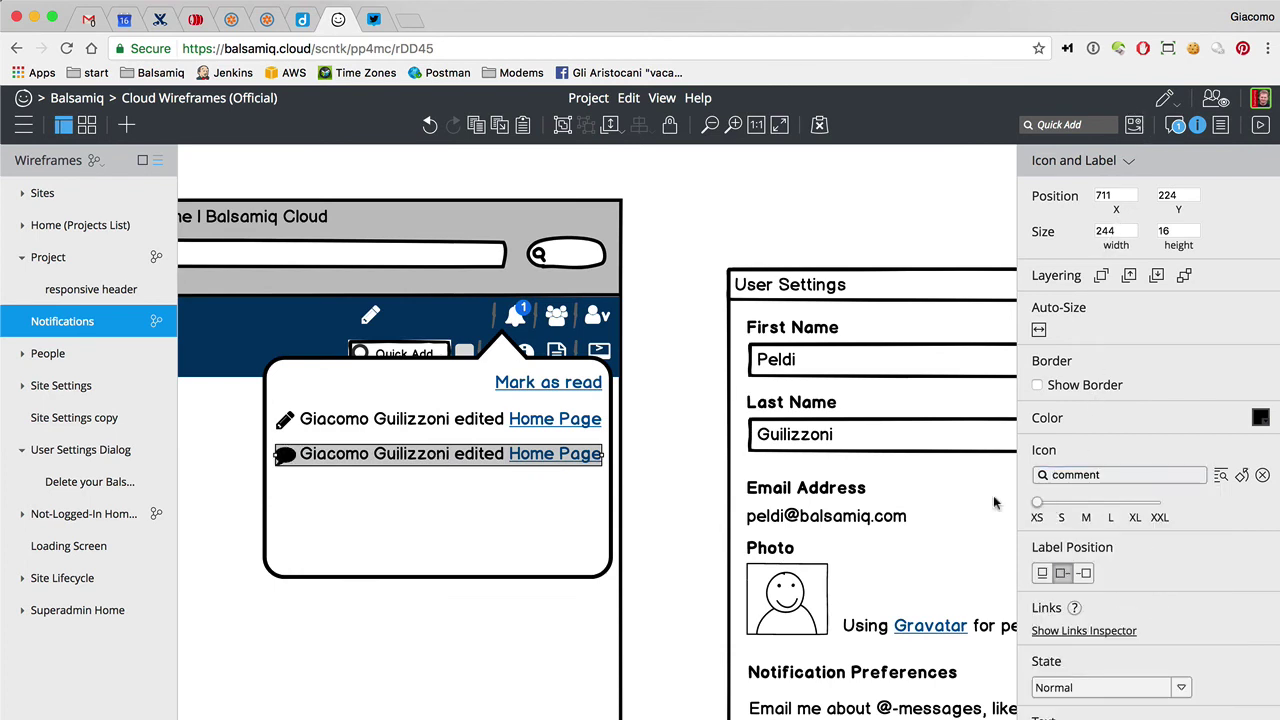
double_click(446, 462)
key("Escape")
Rewrite the second row's text as '<another user's name> commented: [foo bar]'
double_click(490, 459)
double_click(370, 459)
key("BackSpace")
key("BackSpace")
double_click(320, 459)
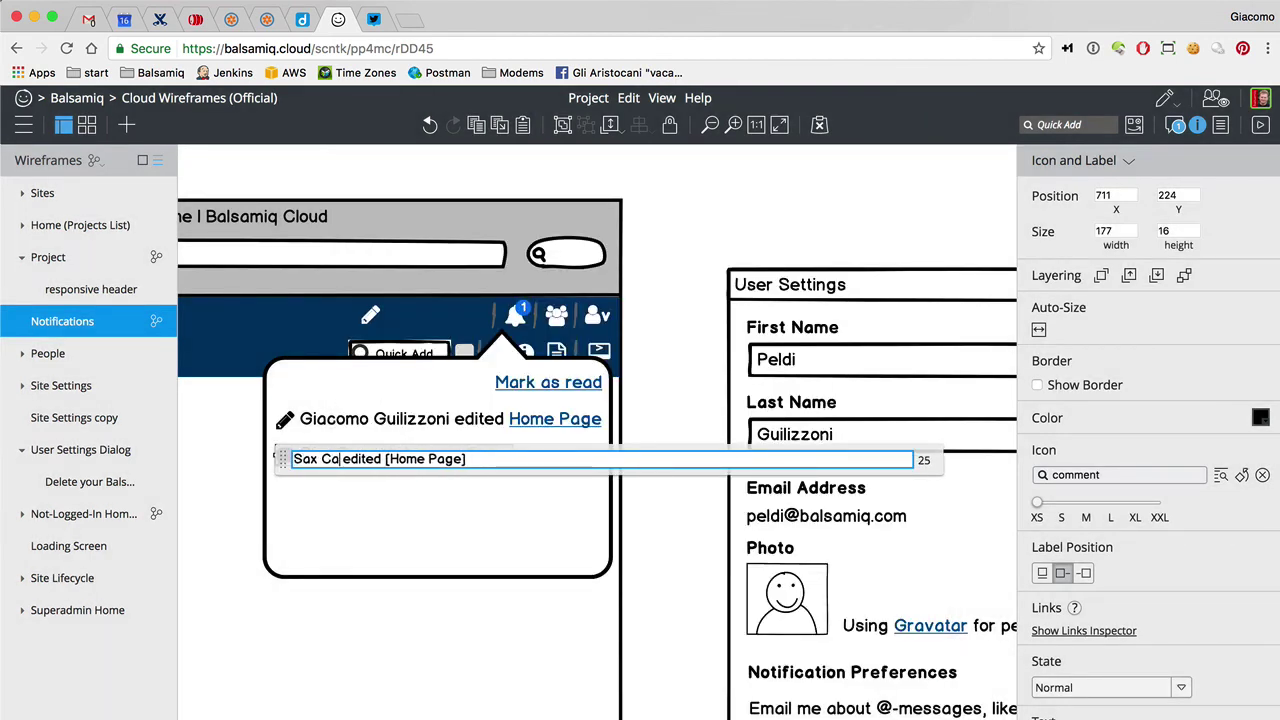
type(" commented: ")
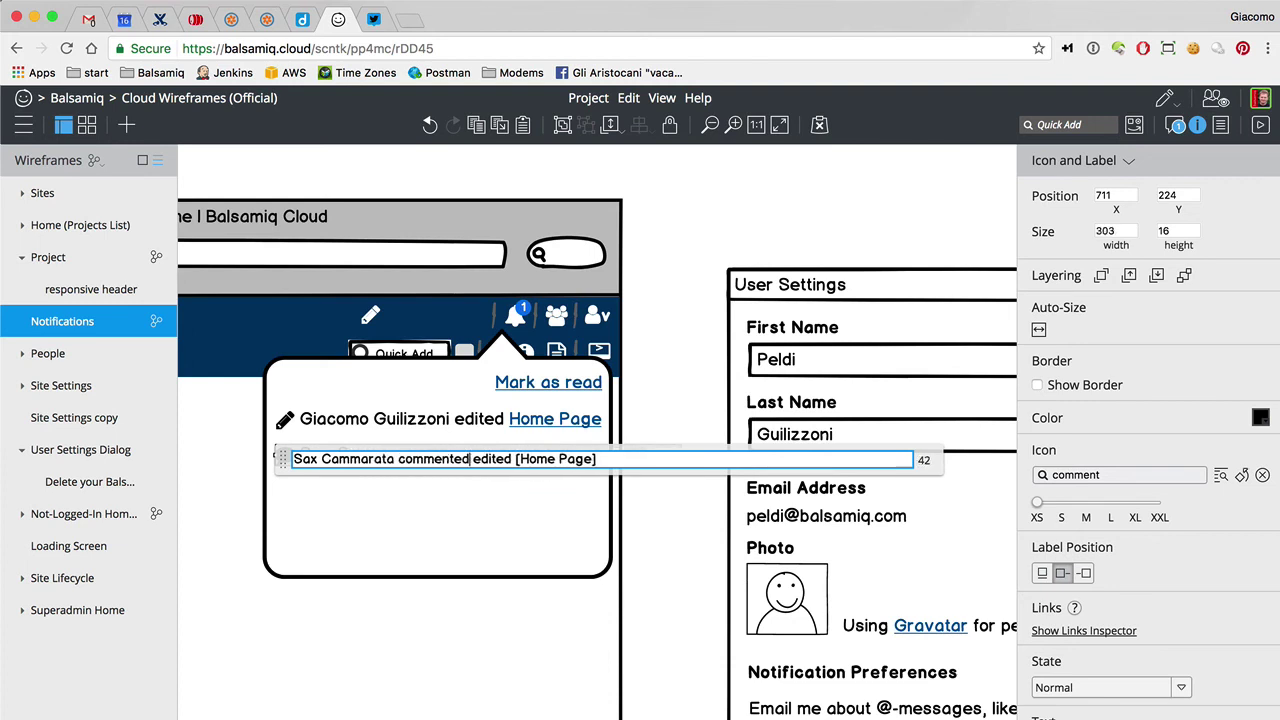
type("[")
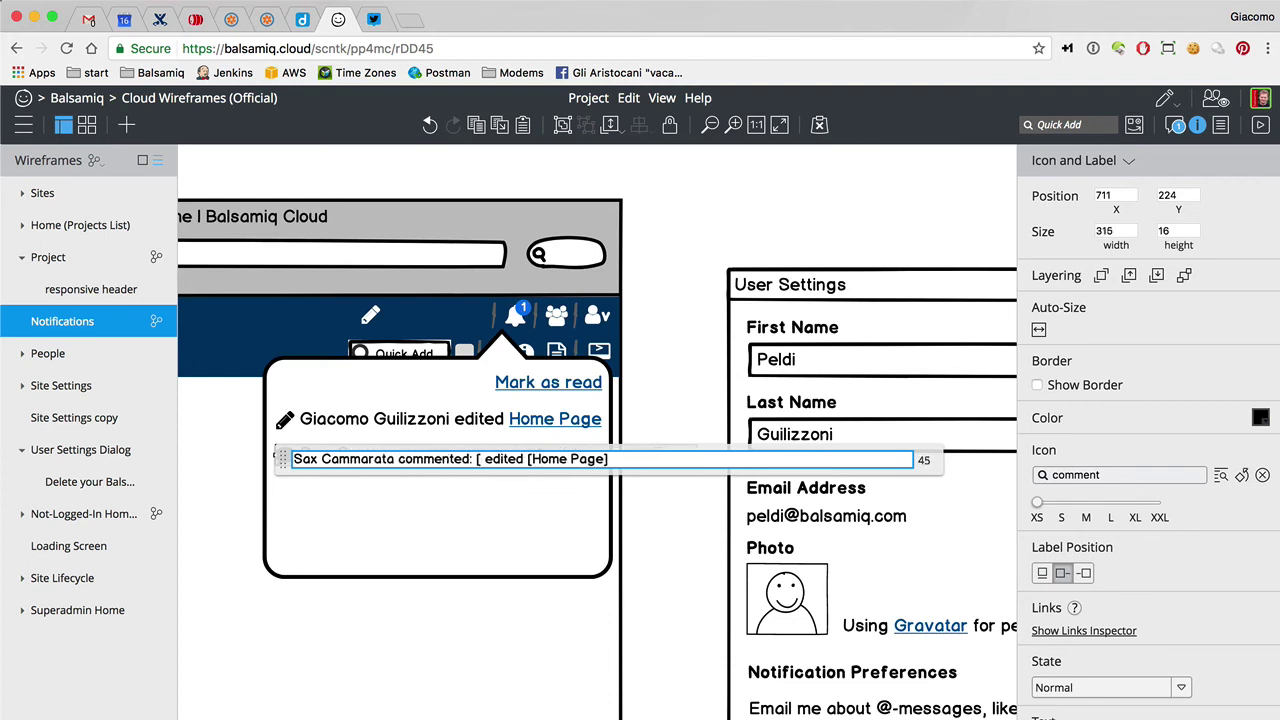
type("foo bar]")
key("shift+End")
key("BackSpace")
left_click(646, 371)
left_click(428, 471)
left_click(420, 456)
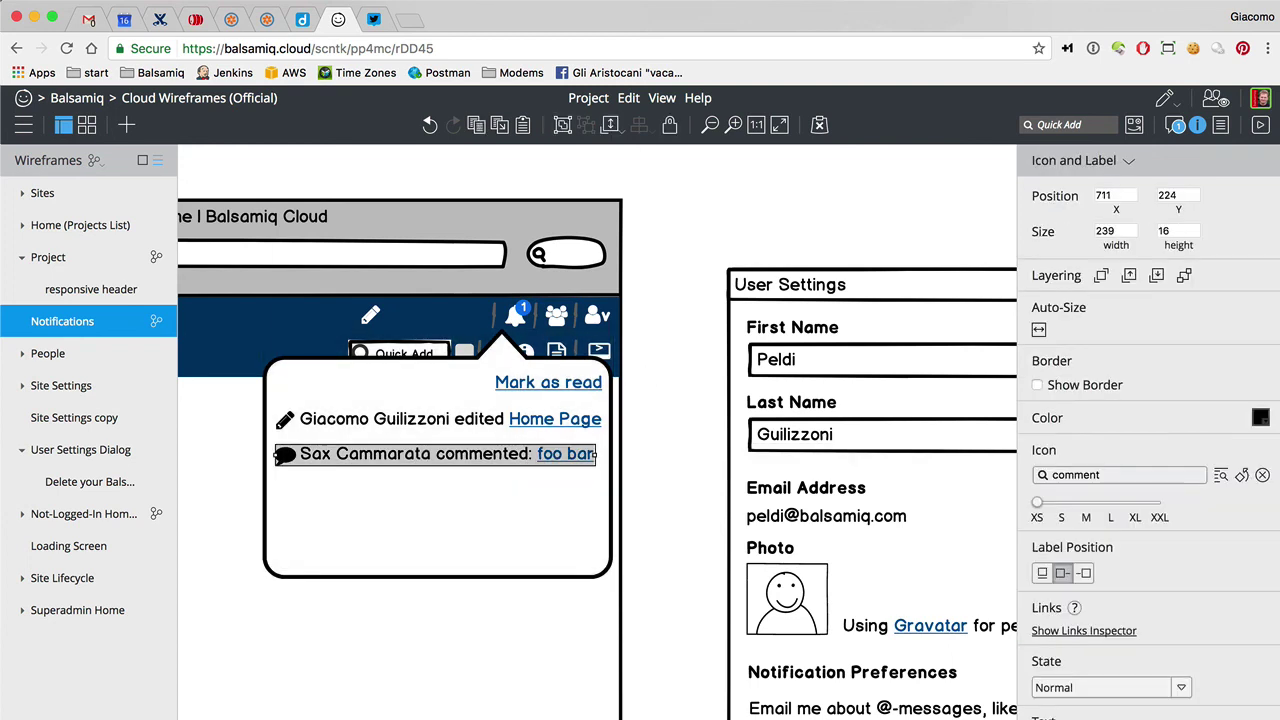
Duplicate the comment row beneath it and give the copy a thumbs-up icon
left_click_drag(406, 461, 405, 485, "alt")
left_click(1090, 474)
type("like")
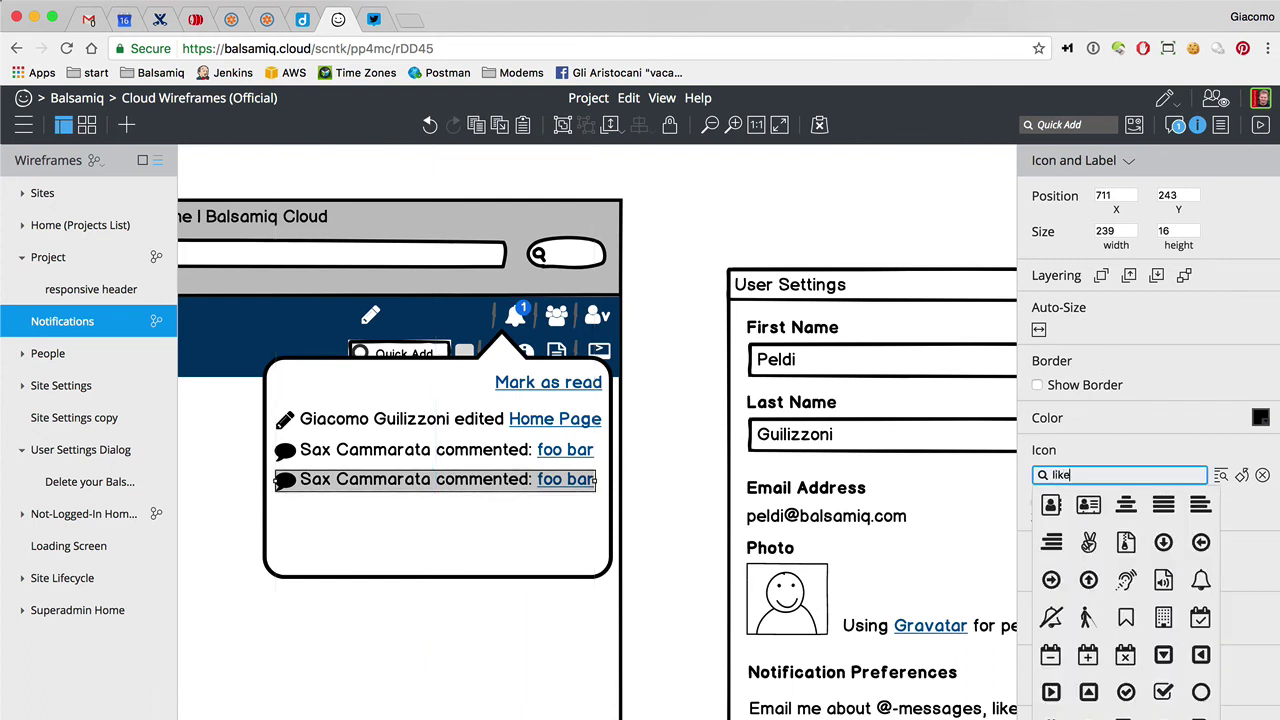
key("super+a")
type("thumb")
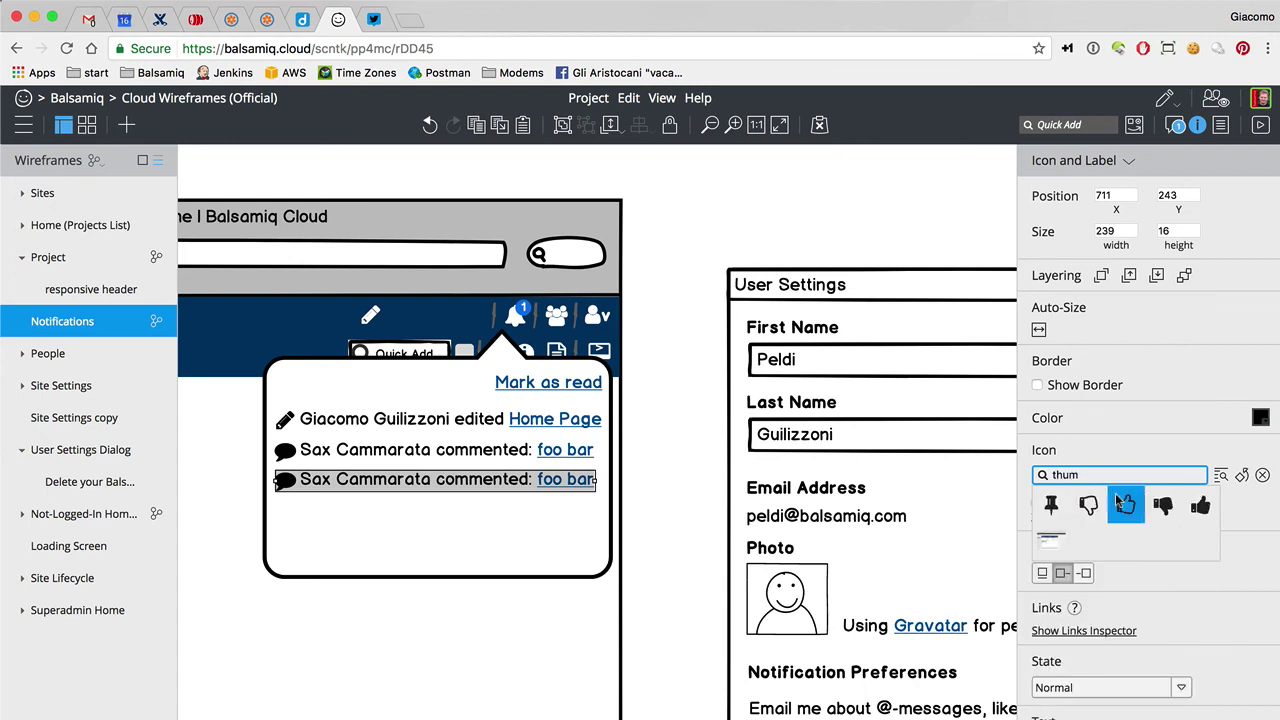
left_click(1125, 504)
left_click(1095, 476)
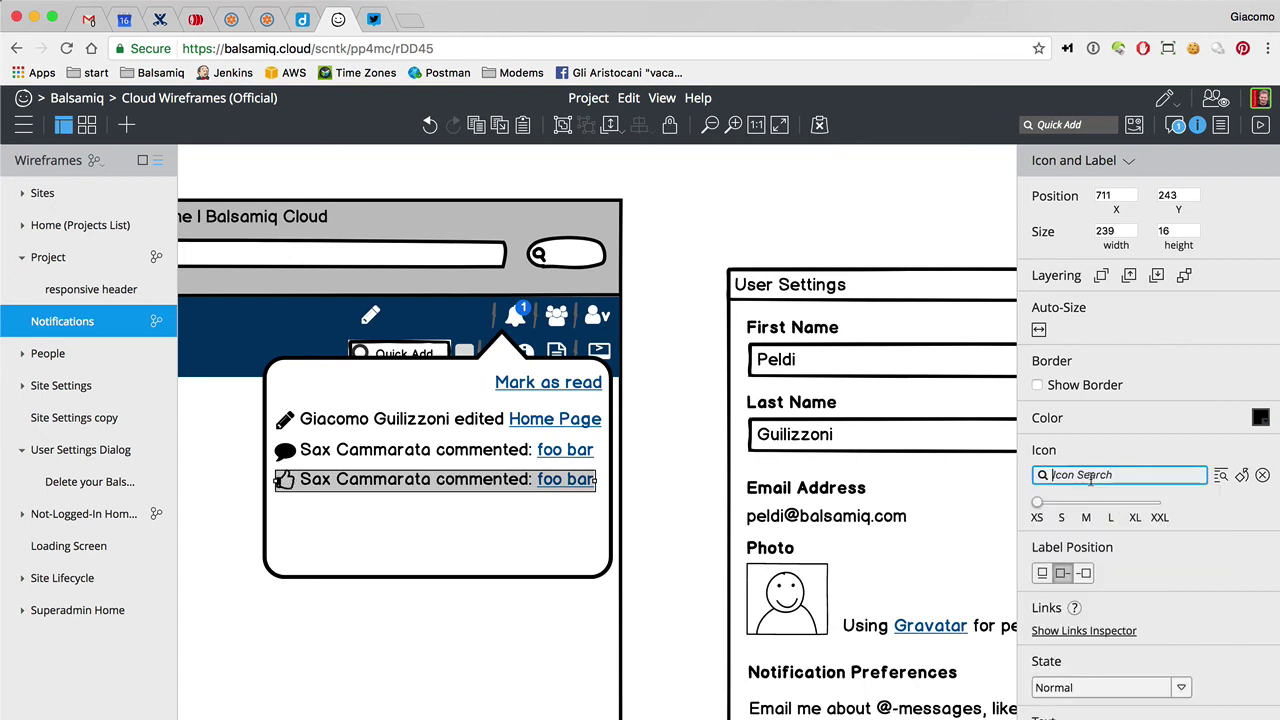
type("thu")
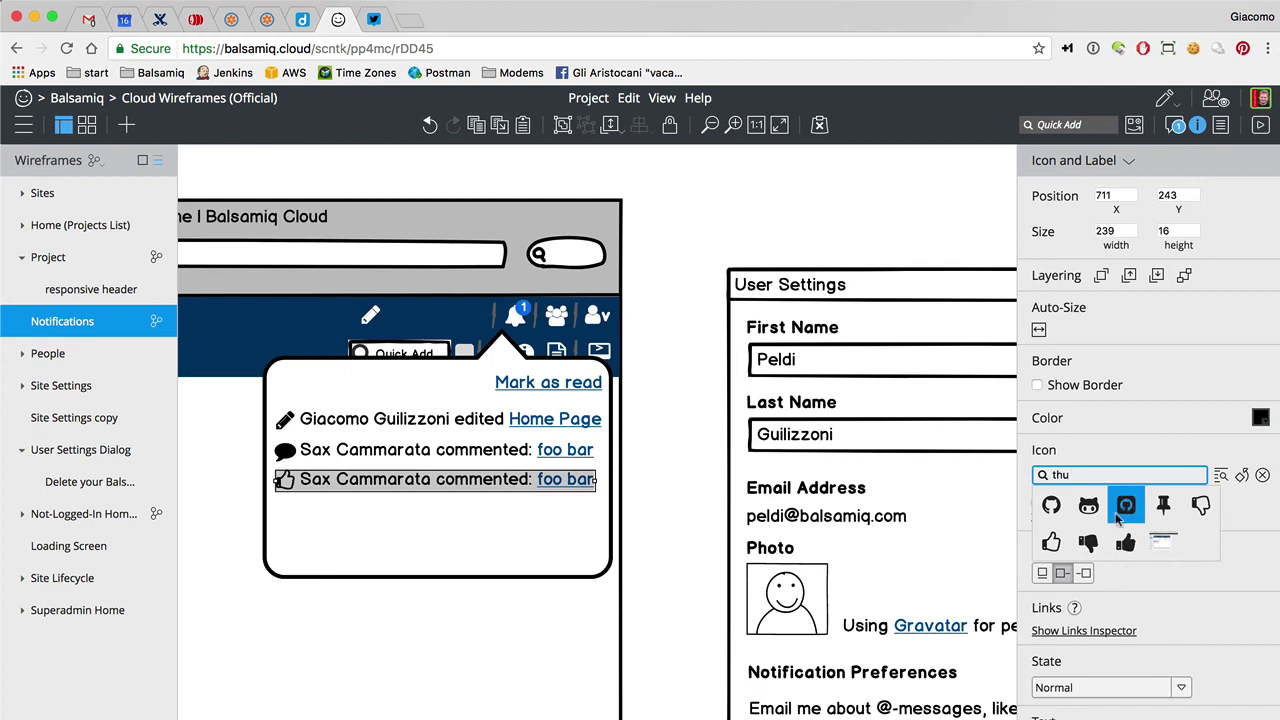
left_click(1126, 506)
Change the third row to read 'liked your comment' and break the line before 'comment'
double_click(415, 487)
double_click(415, 484)
type("liked your comment")
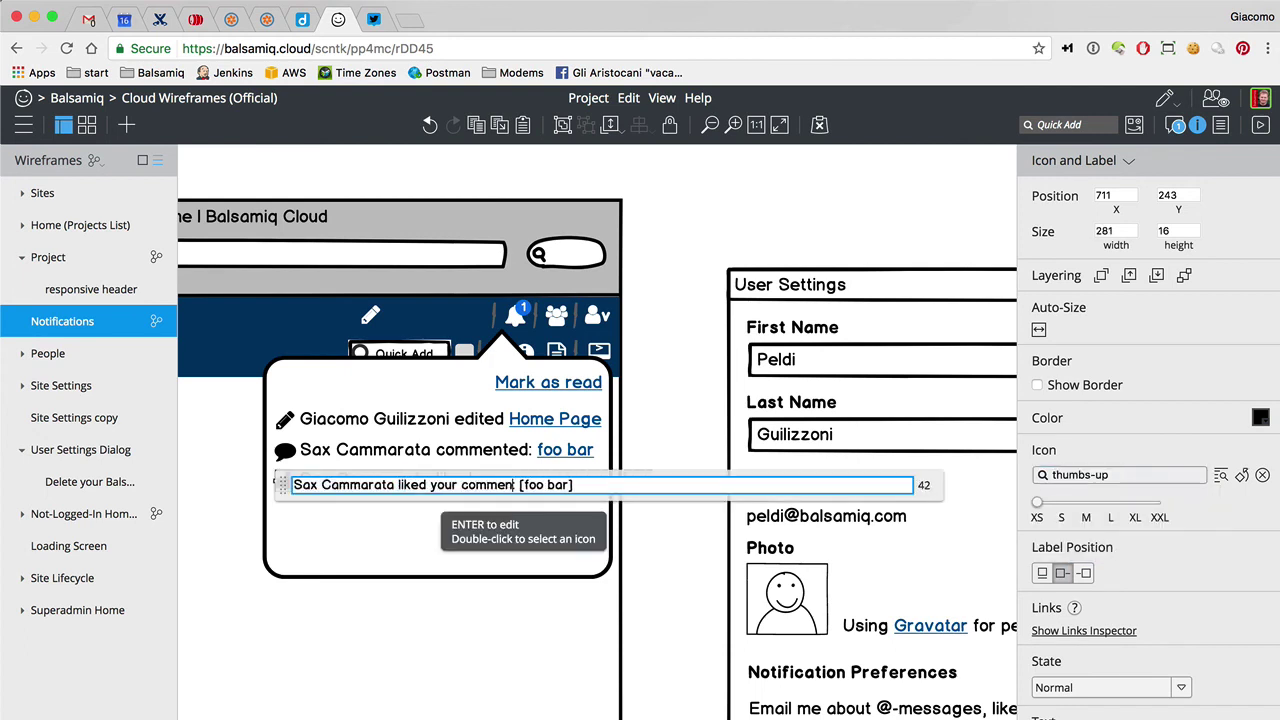
left_click(612, 469)
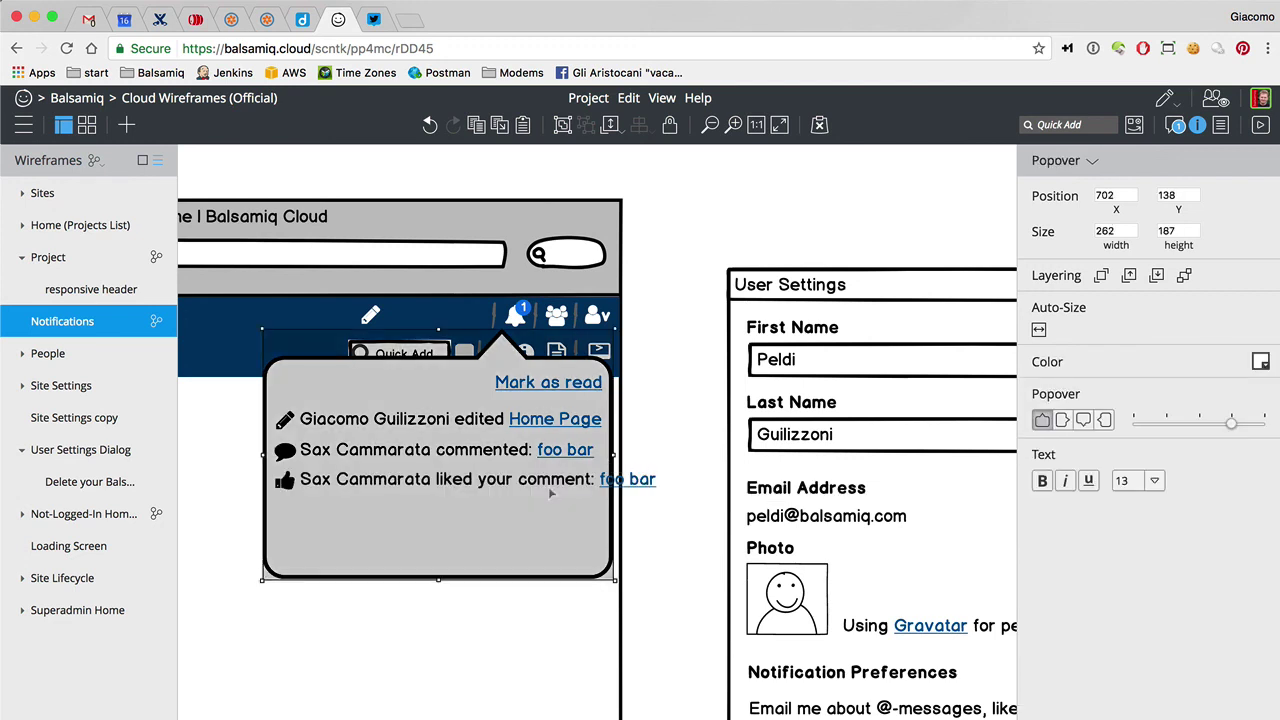
left_click(583, 481)
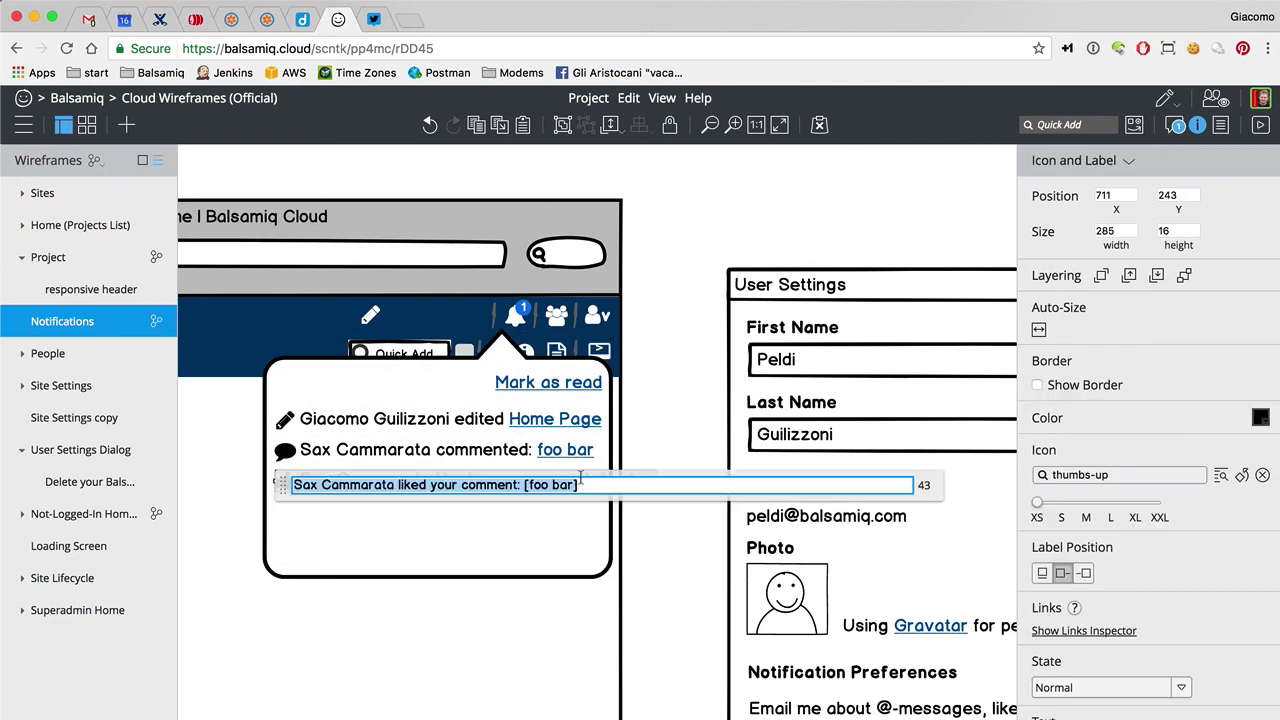
double_click(645, 485)
left_click(515, 485)
left_click(460, 485)
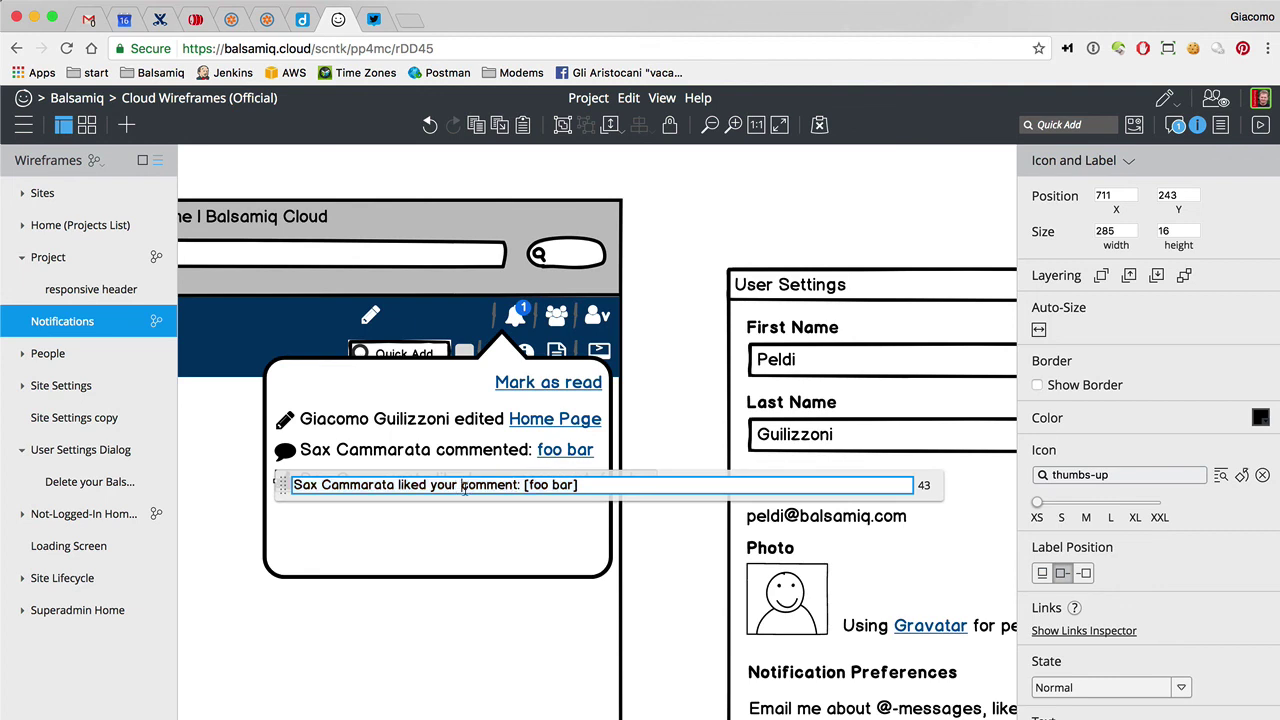
key("BackSpace")
Finish the two-line notification and set the bell's badge count to 3
left_click(654, 466)
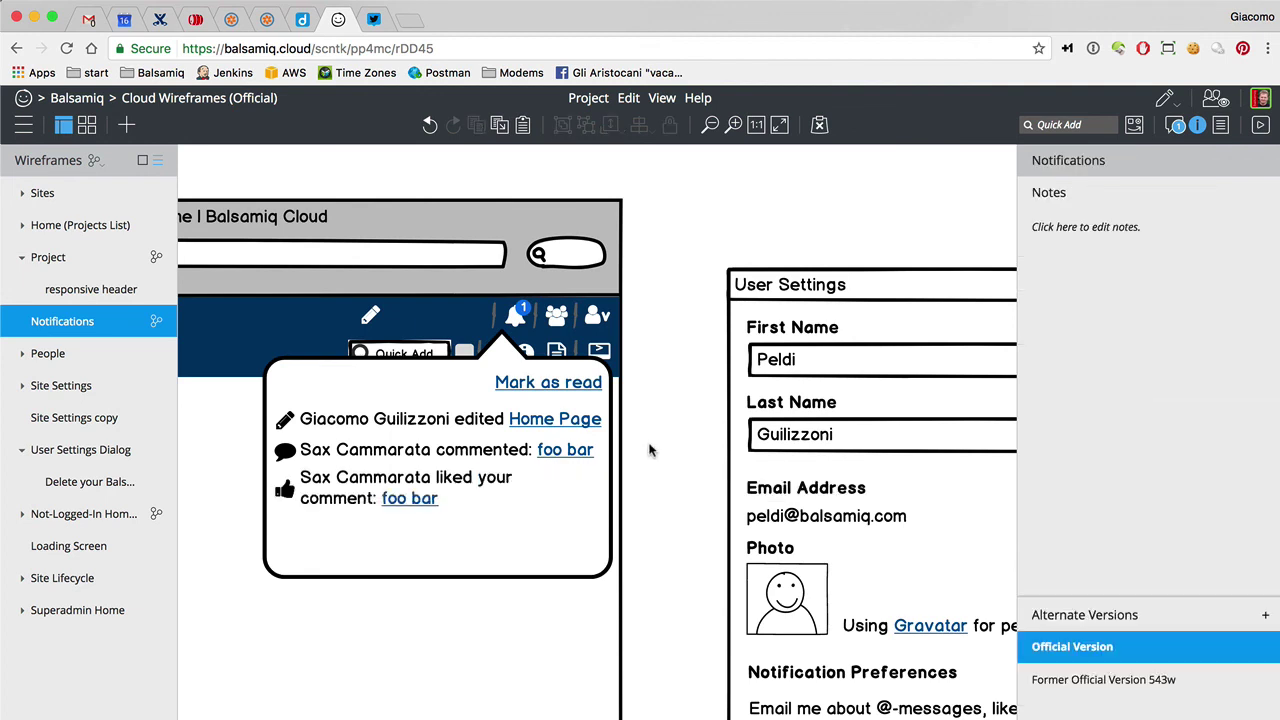
left_click(367, 507)
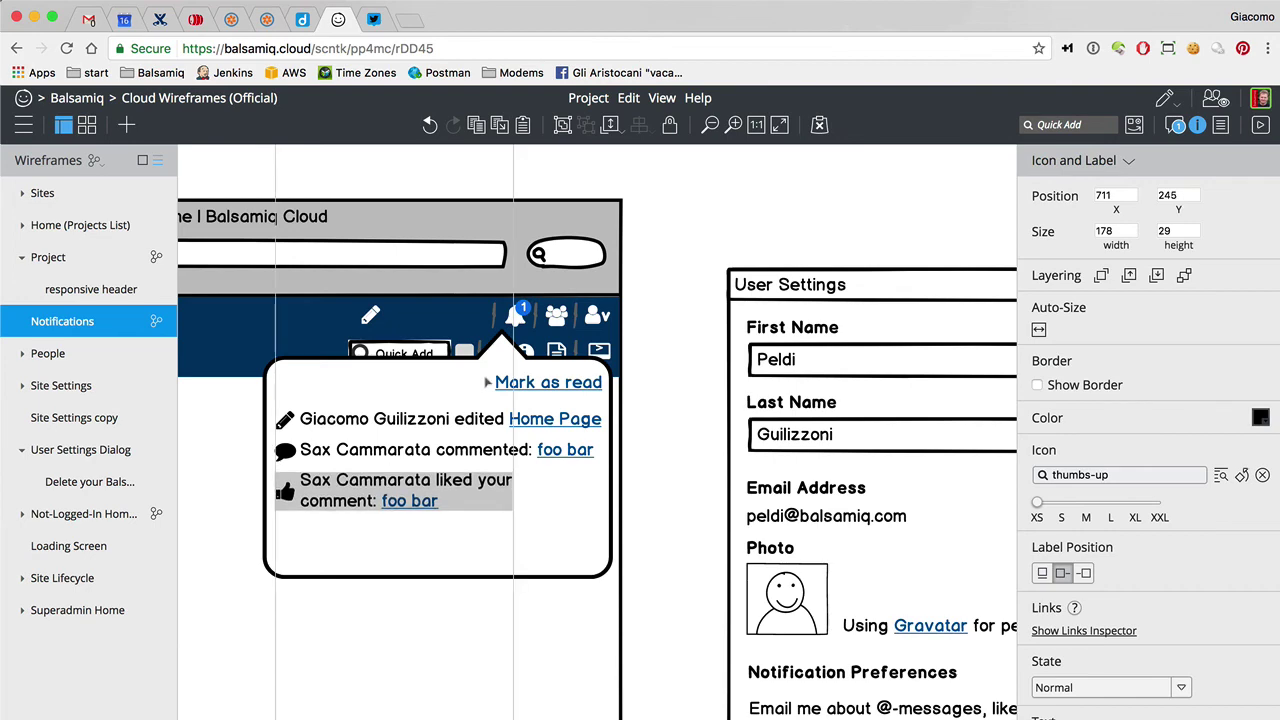
left_click(521, 310)
double_click(521, 313)
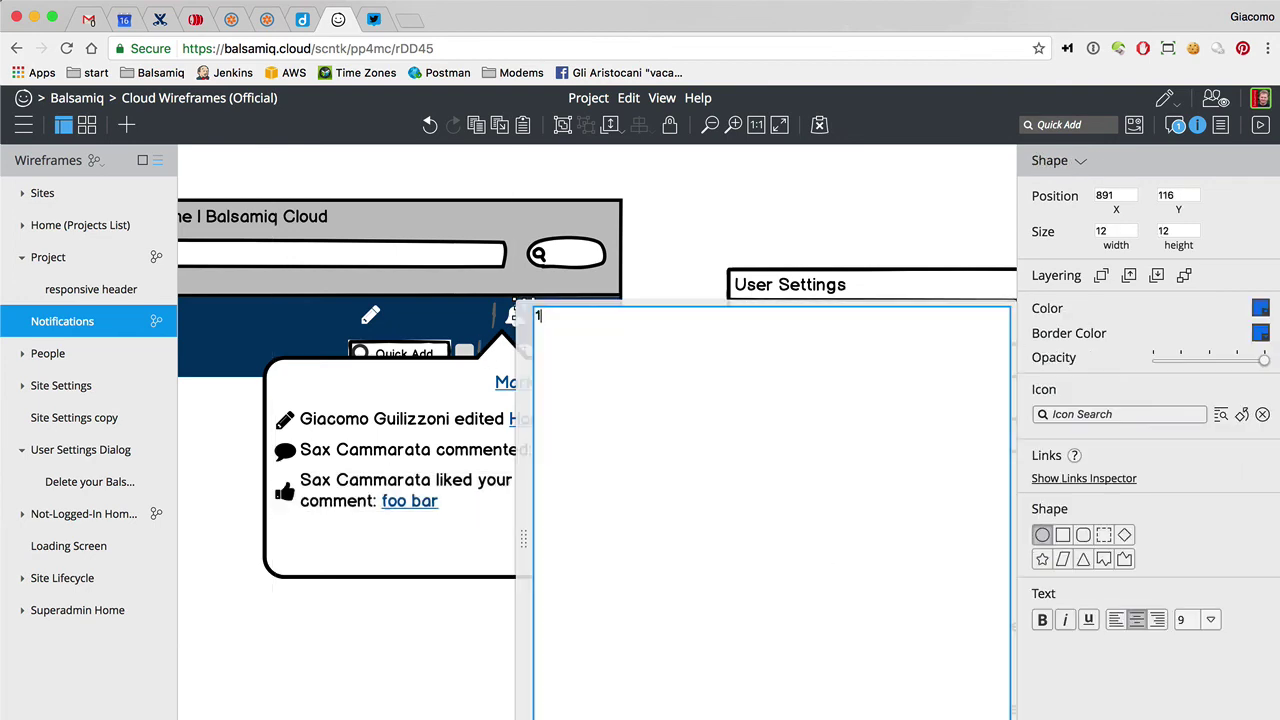
type("3")
left_click(634, 243)
Shorten the notifications popover to 152 high around its three entries
left_click(443, 571)
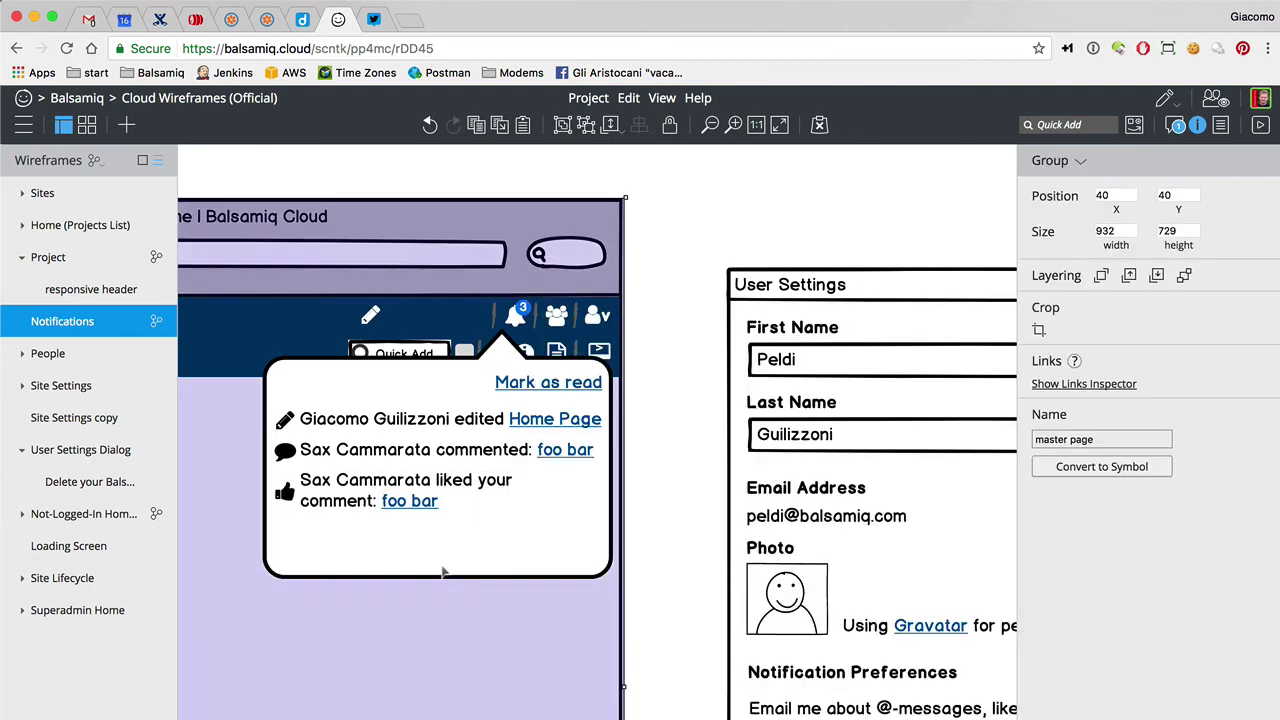
left_click(443, 580)
left_click_drag(443, 580, 438, 533)
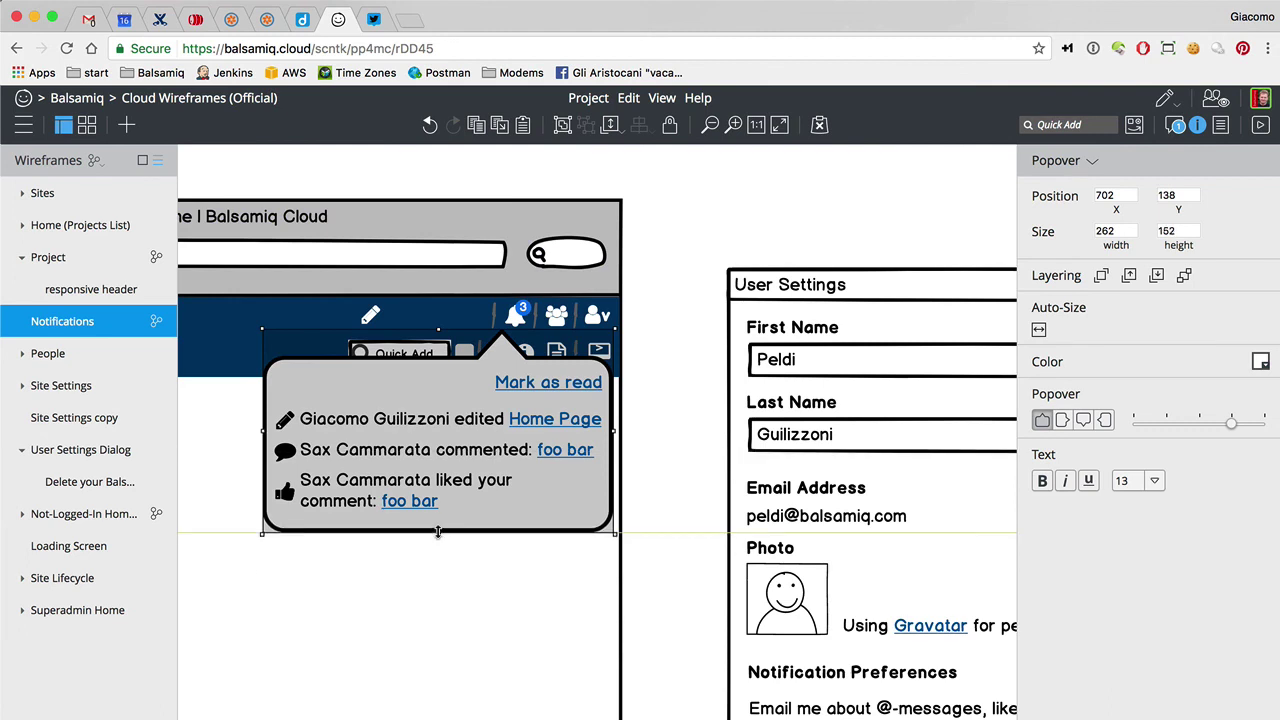
left_click(675, 411)
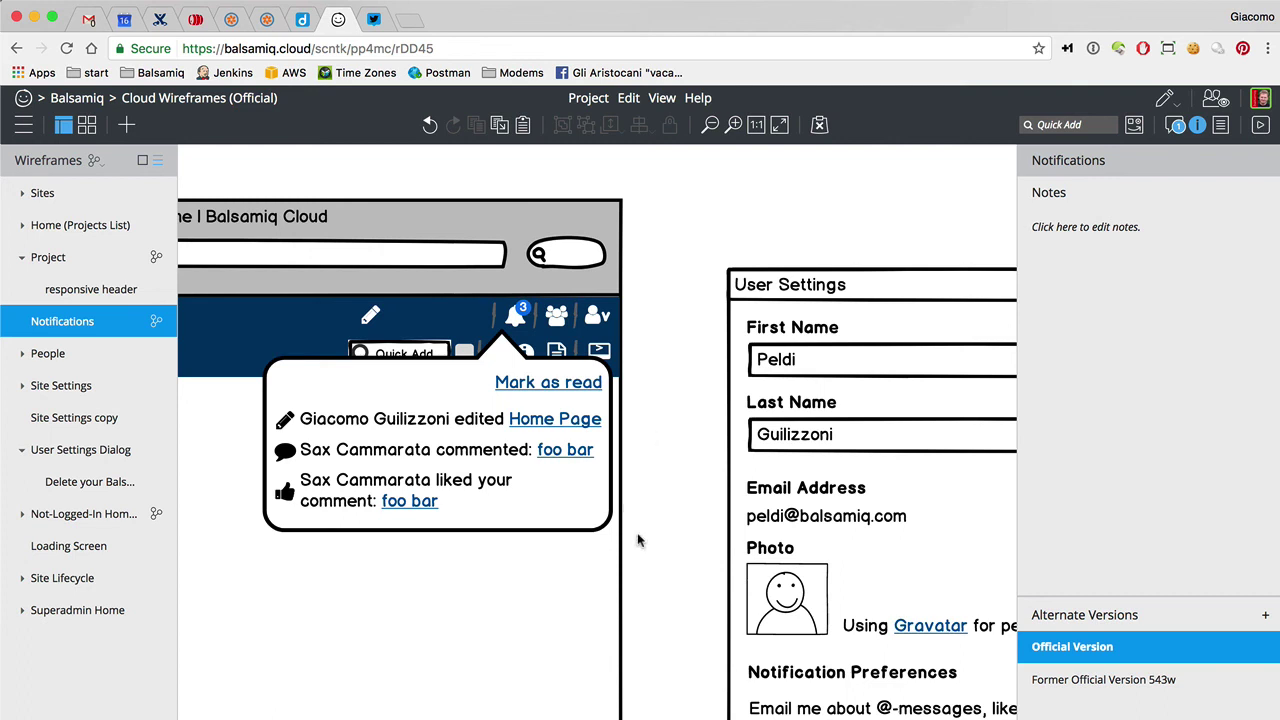
left_click(588, 518)
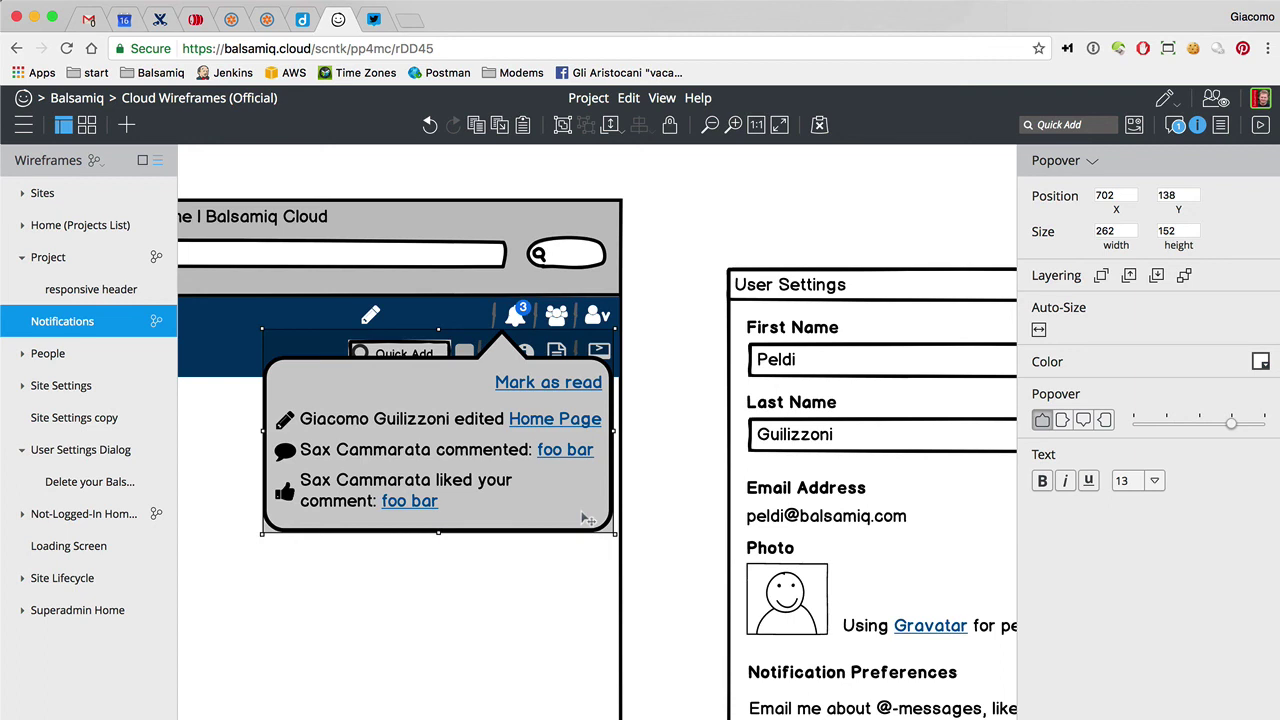
Delete the popover, its three notification lines and the Mark as read link
key("Delete")
left_click(422, 478)
key("Escape")
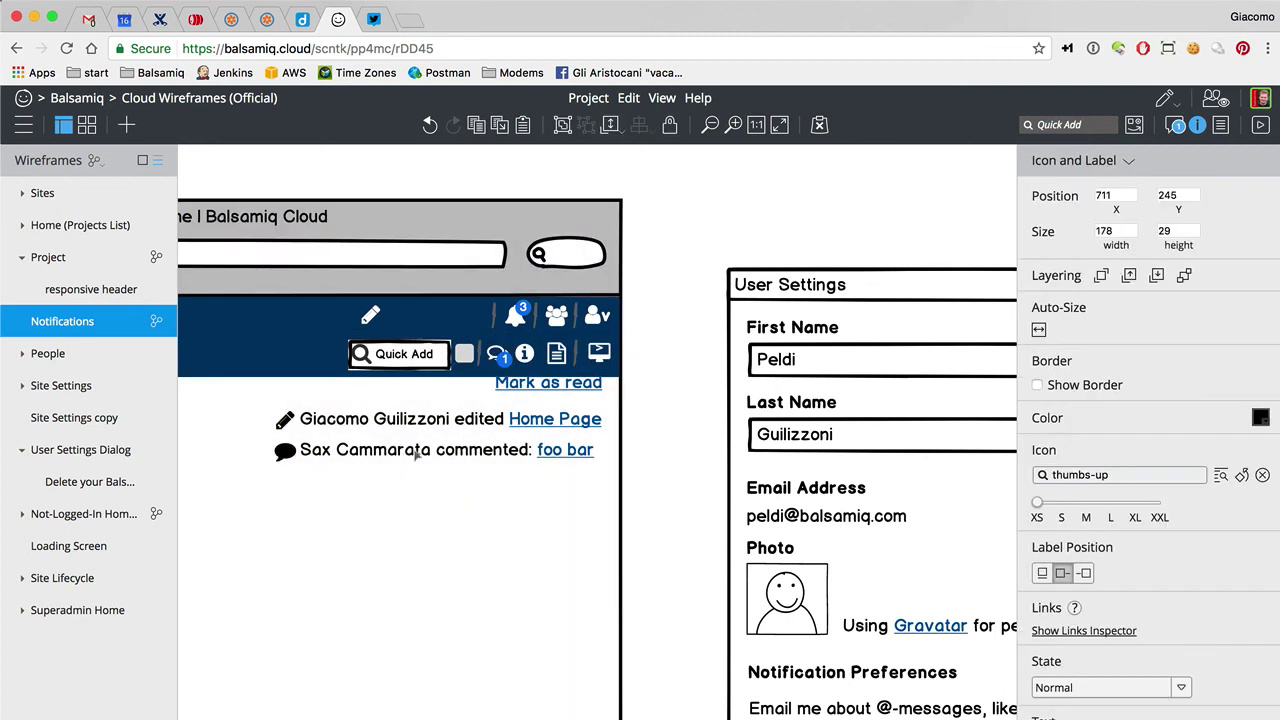
left_click(418, 454)
key("Delete")
left_click(423, 428)
key("Delete")
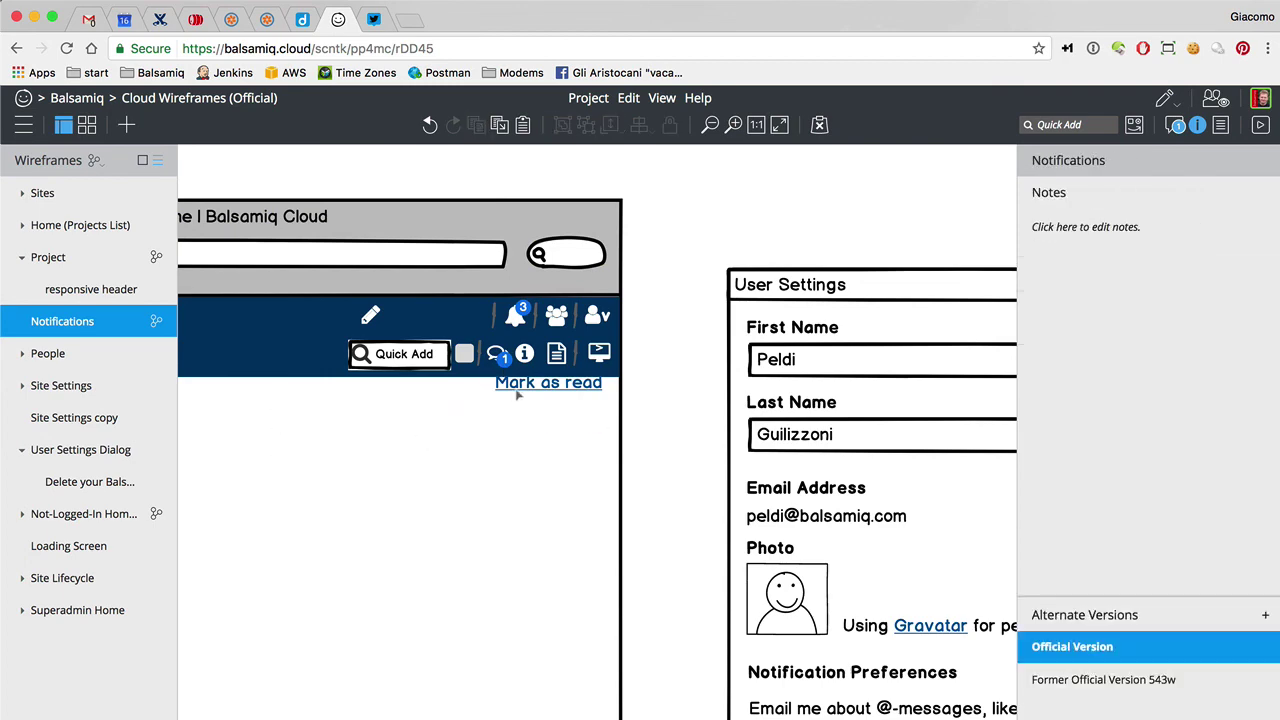
left_click(520, 388)
key("Delete")
Remove the bell icon from the header via the icon choices
left_click(512, 316)
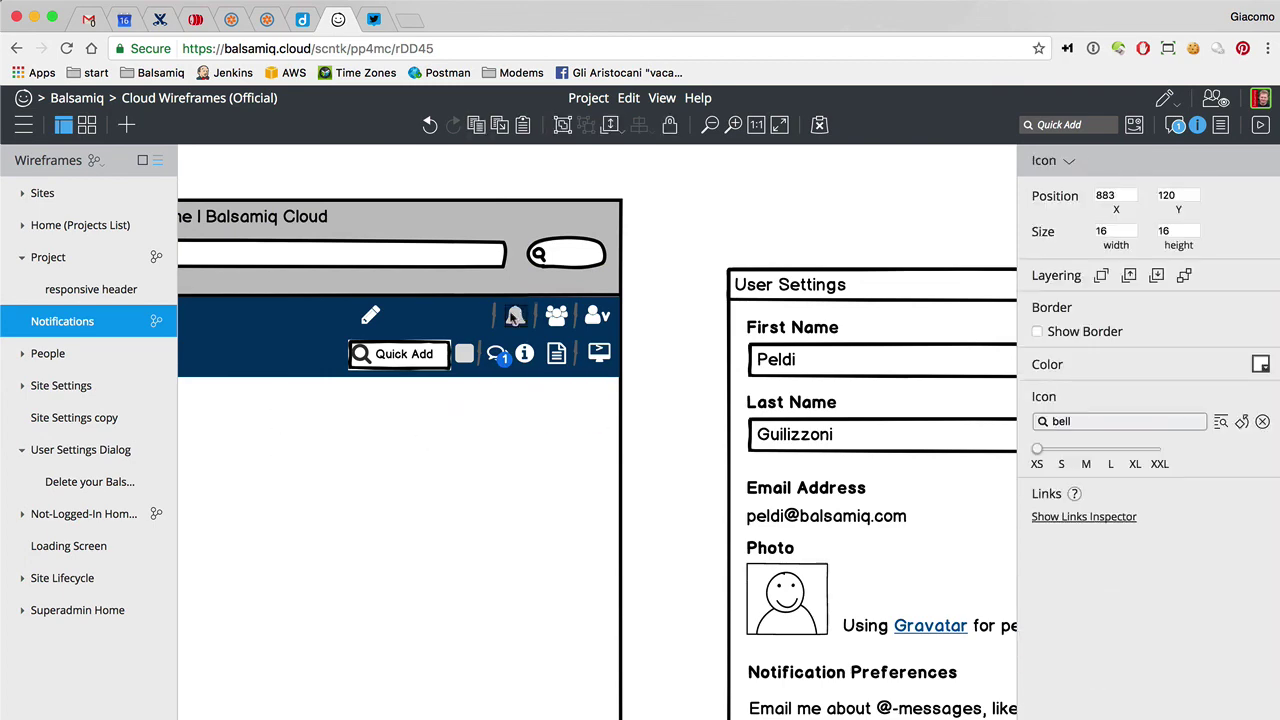
double_click(512, 316)
double_click(620, 483)
left_click(605, 478)
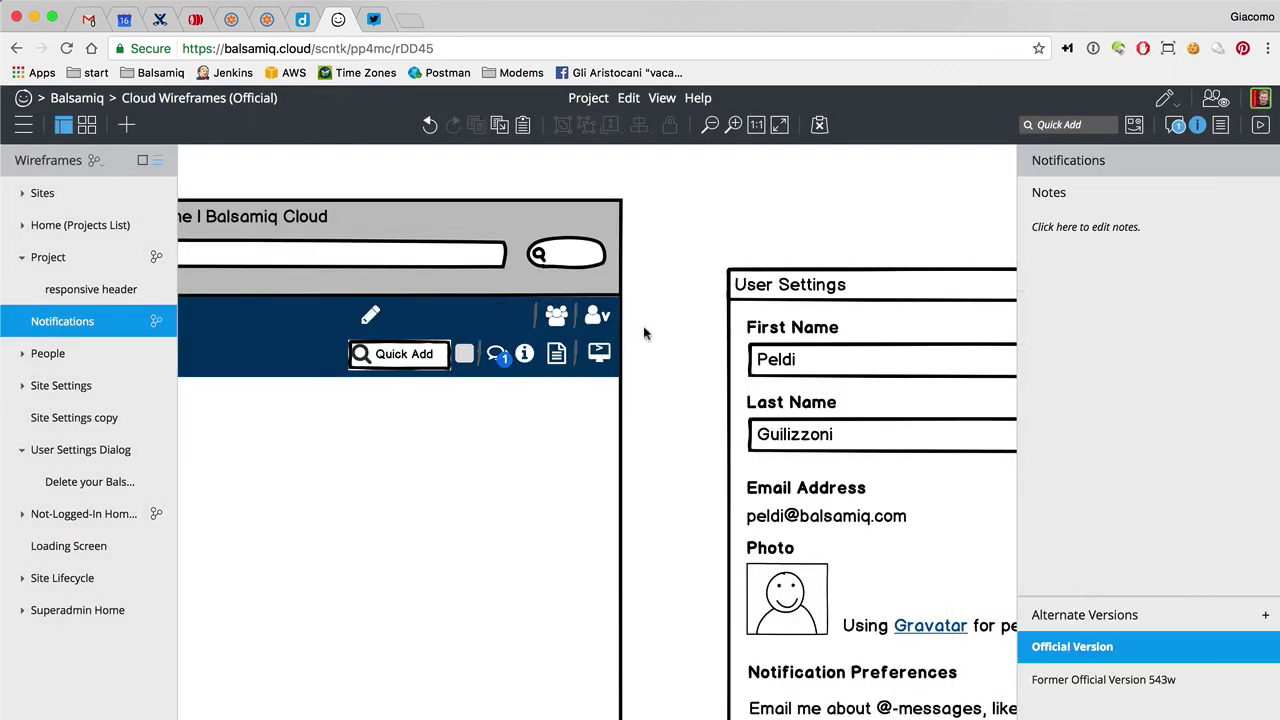
left_click(527, 267)
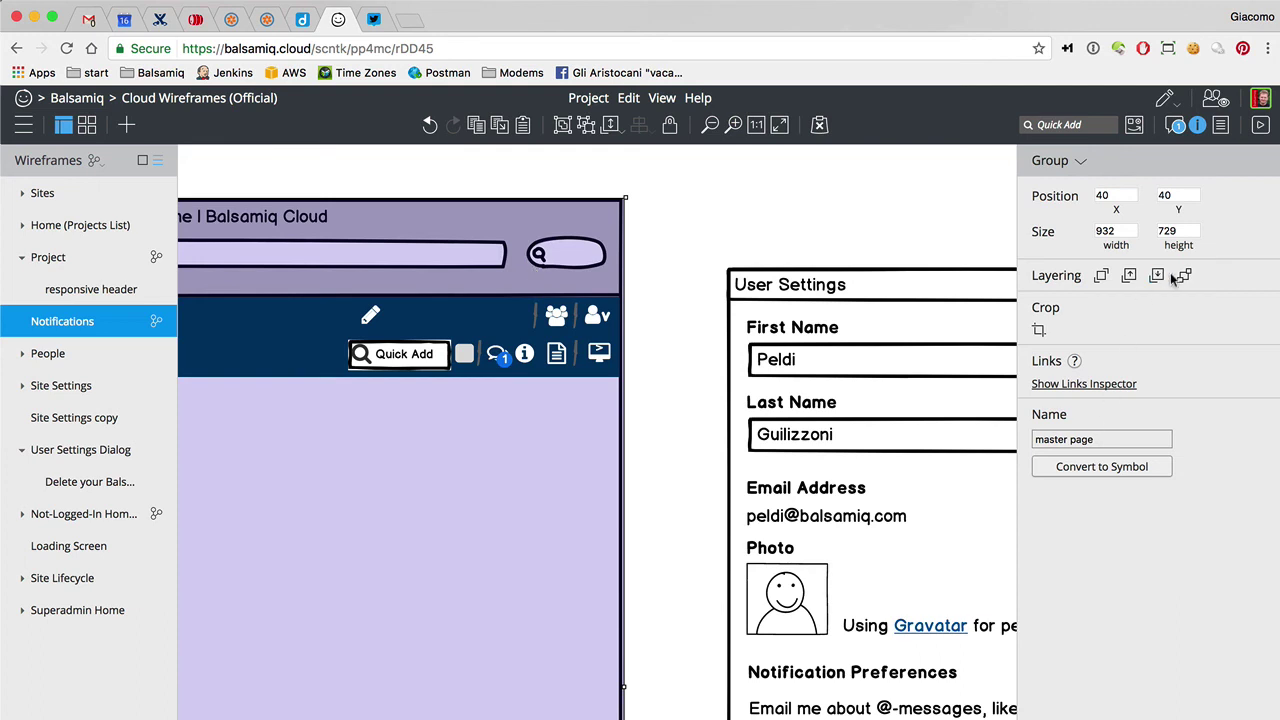
Delete the browser mockup group, header background rectangle and remaining header controls
left_click(691, 234)
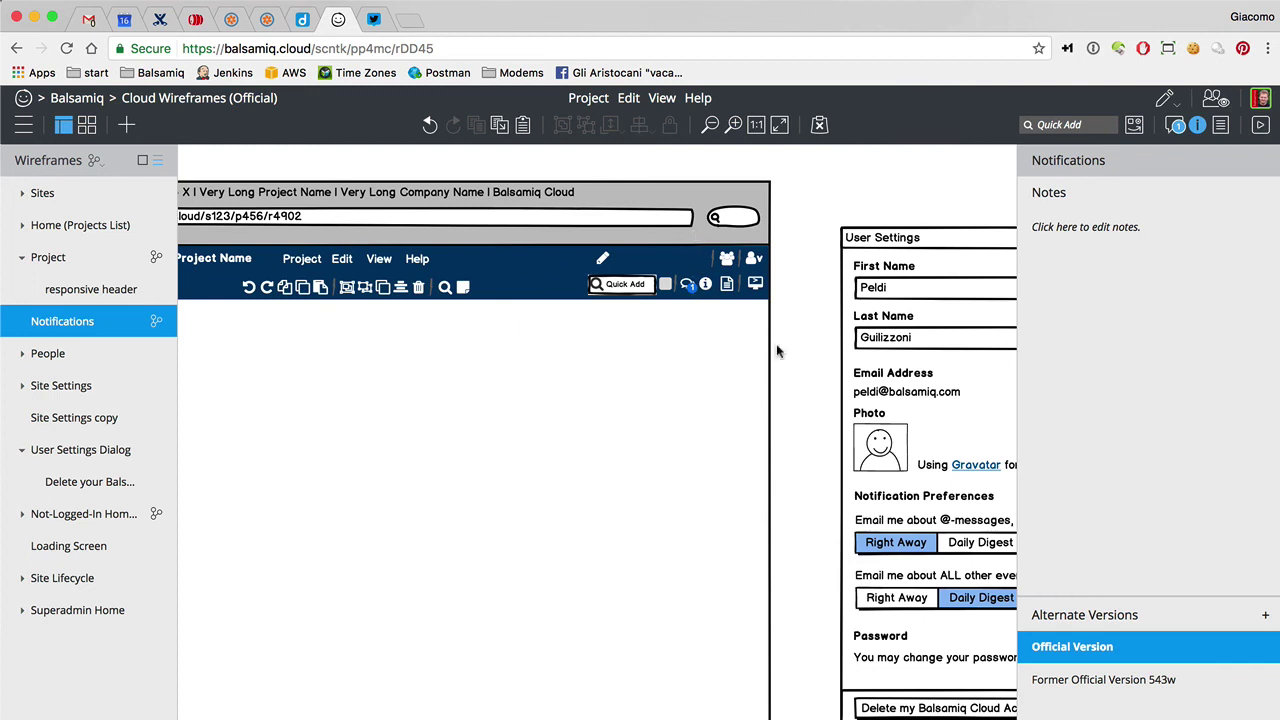
left_click(702, 332)
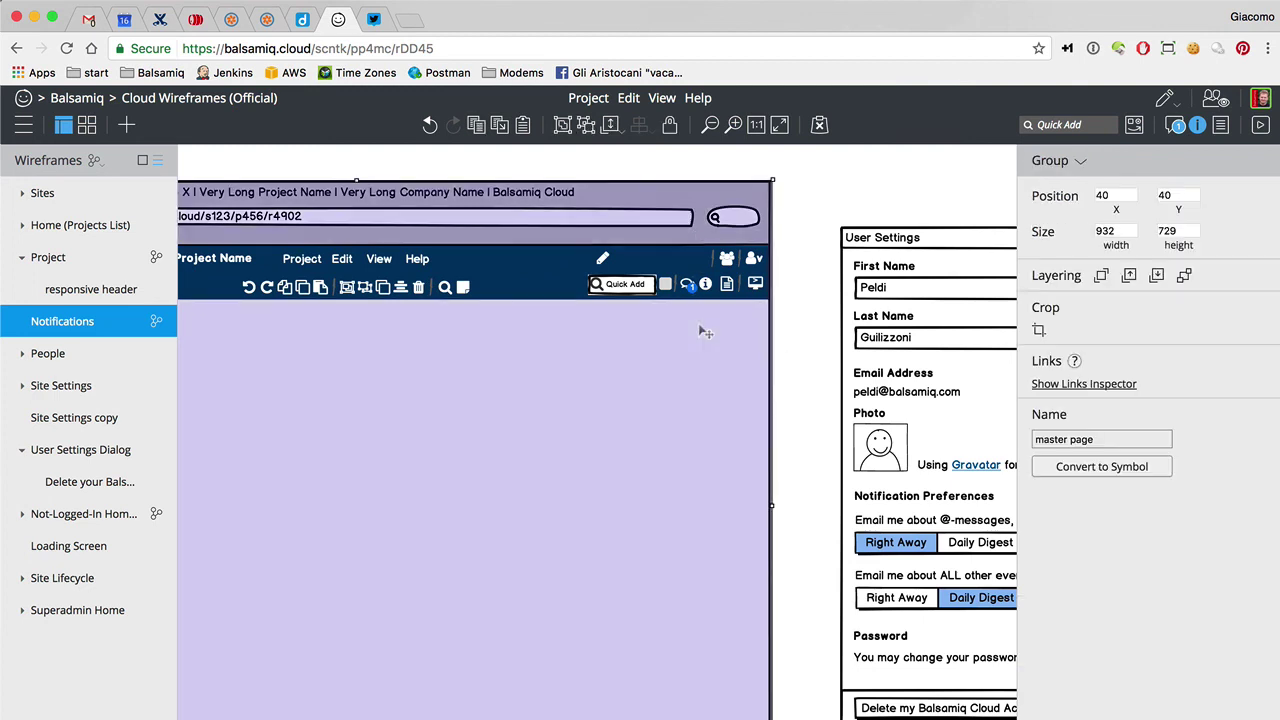
key("Delete")
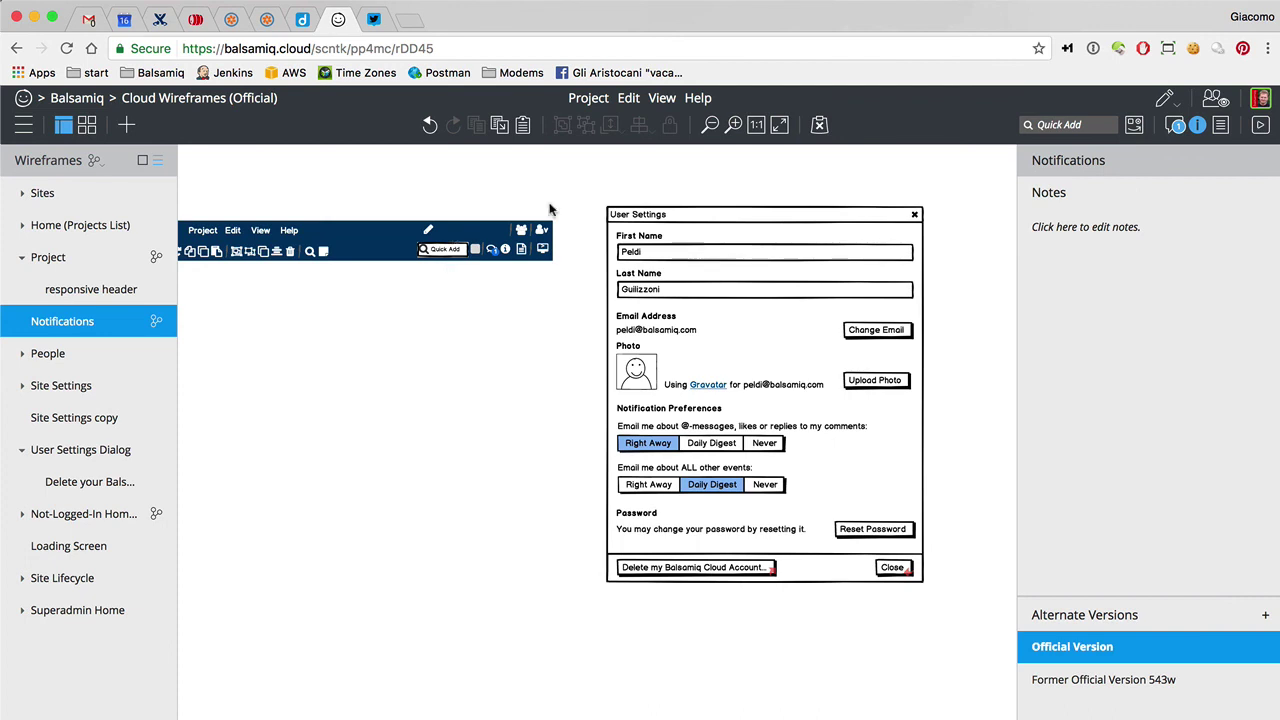
left_click(512, 232)
key("Delete")
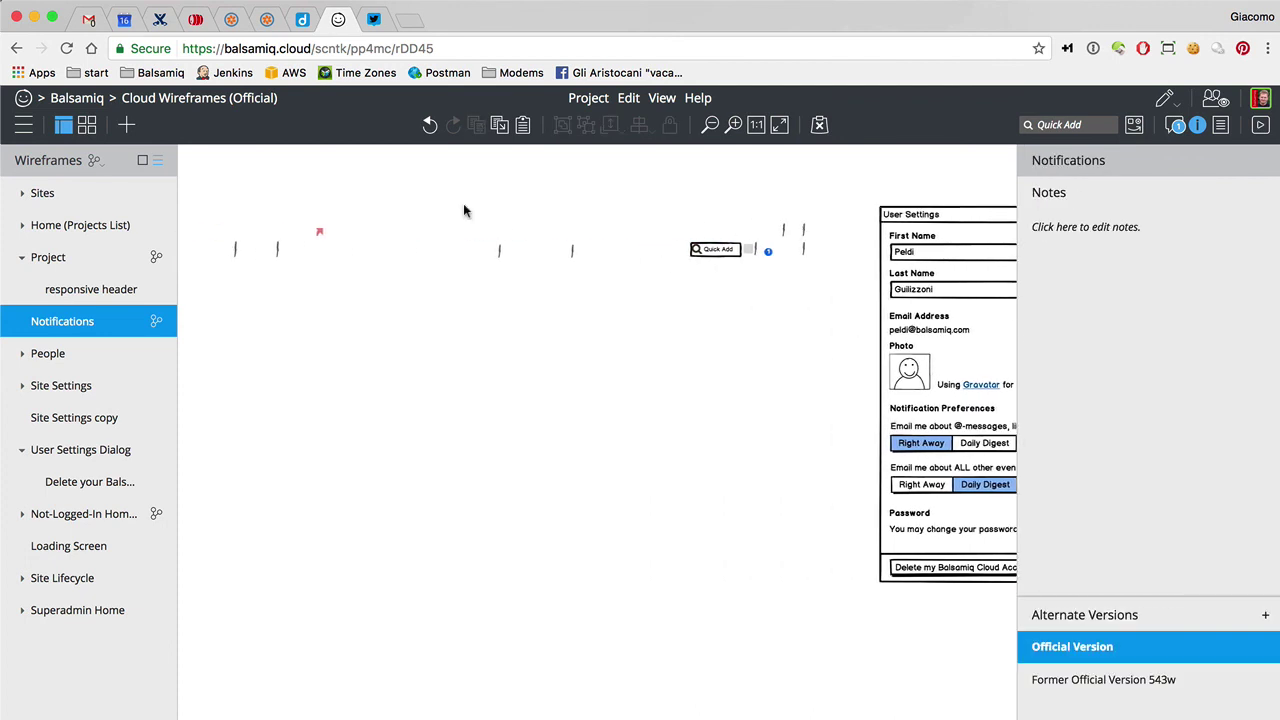
left_click_drag(204, 192, 842, 332)
key("Delete")
Move the User Settings dialog to the canvas top-left at 32,36
key("super+a")
left_click_drag(915, 268, 235, 229)
left_click(729, 369)
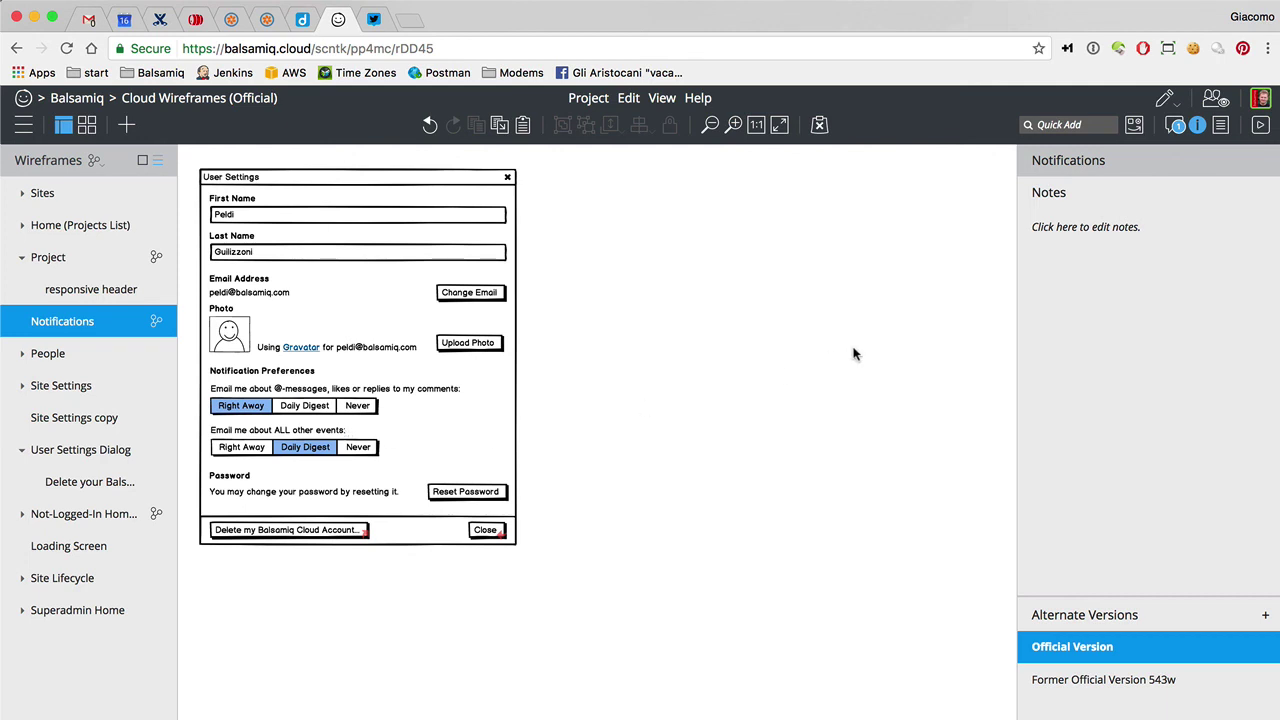
Show the project information panel with description, Sketch skin and Balsamiq Sans 13 font
left_click(1220, 124)
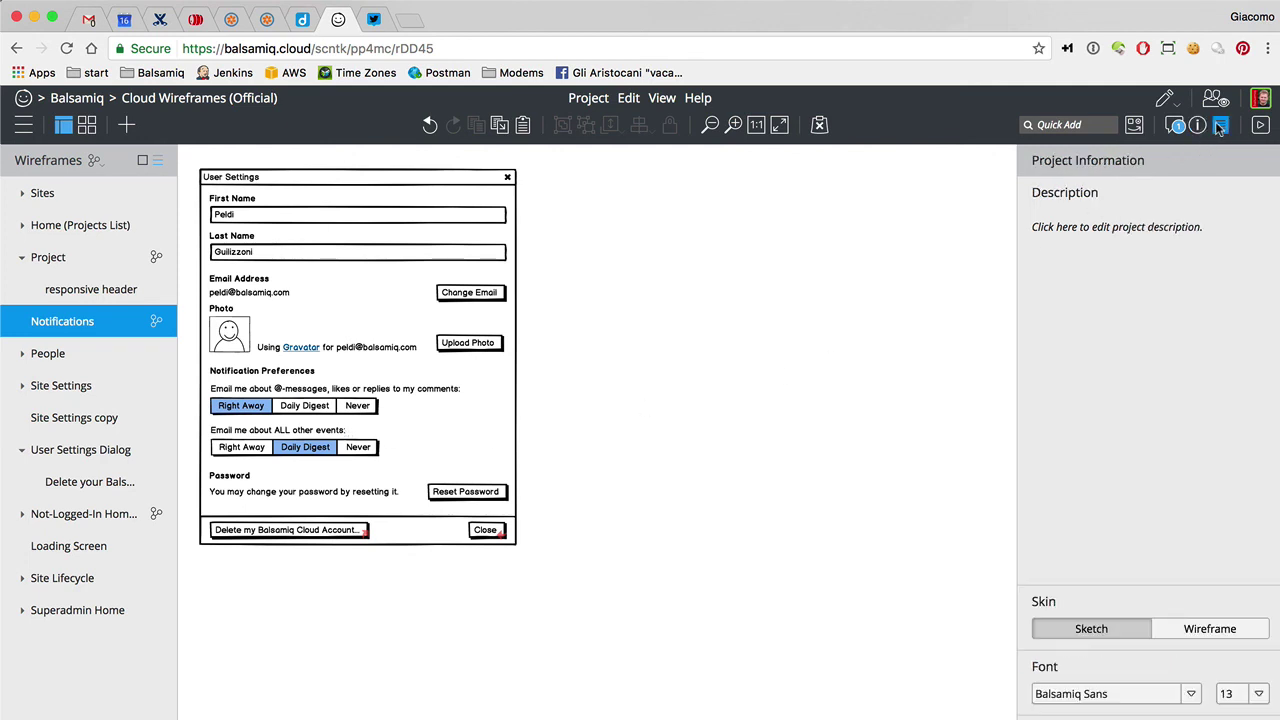